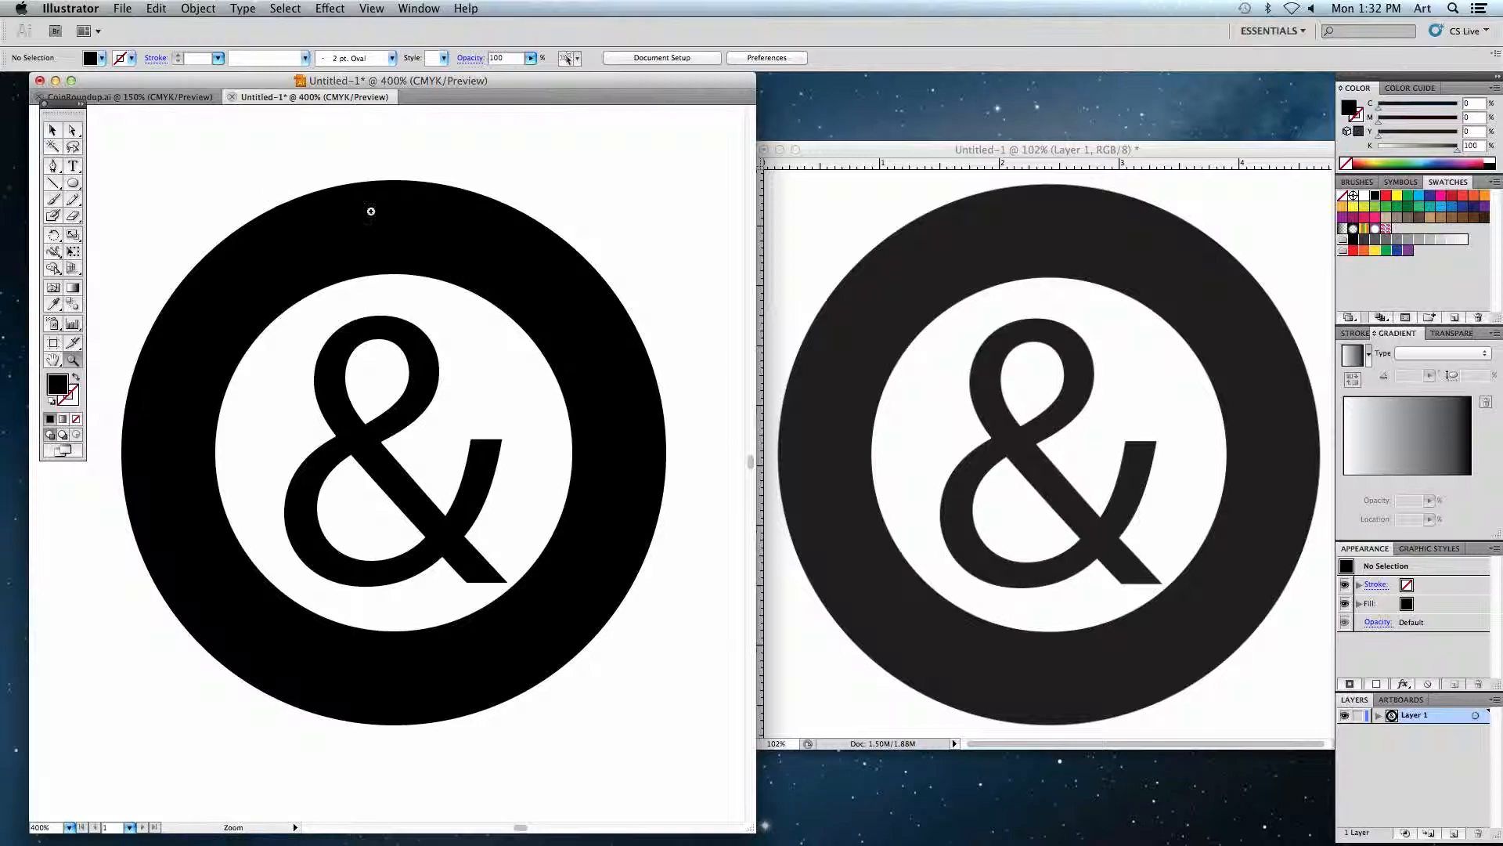
# - Switch to Photoshop and magnify the raster ampersand's upper inner corner to 1430% to examine its edge pixels
pyautogui.click(895, 153)
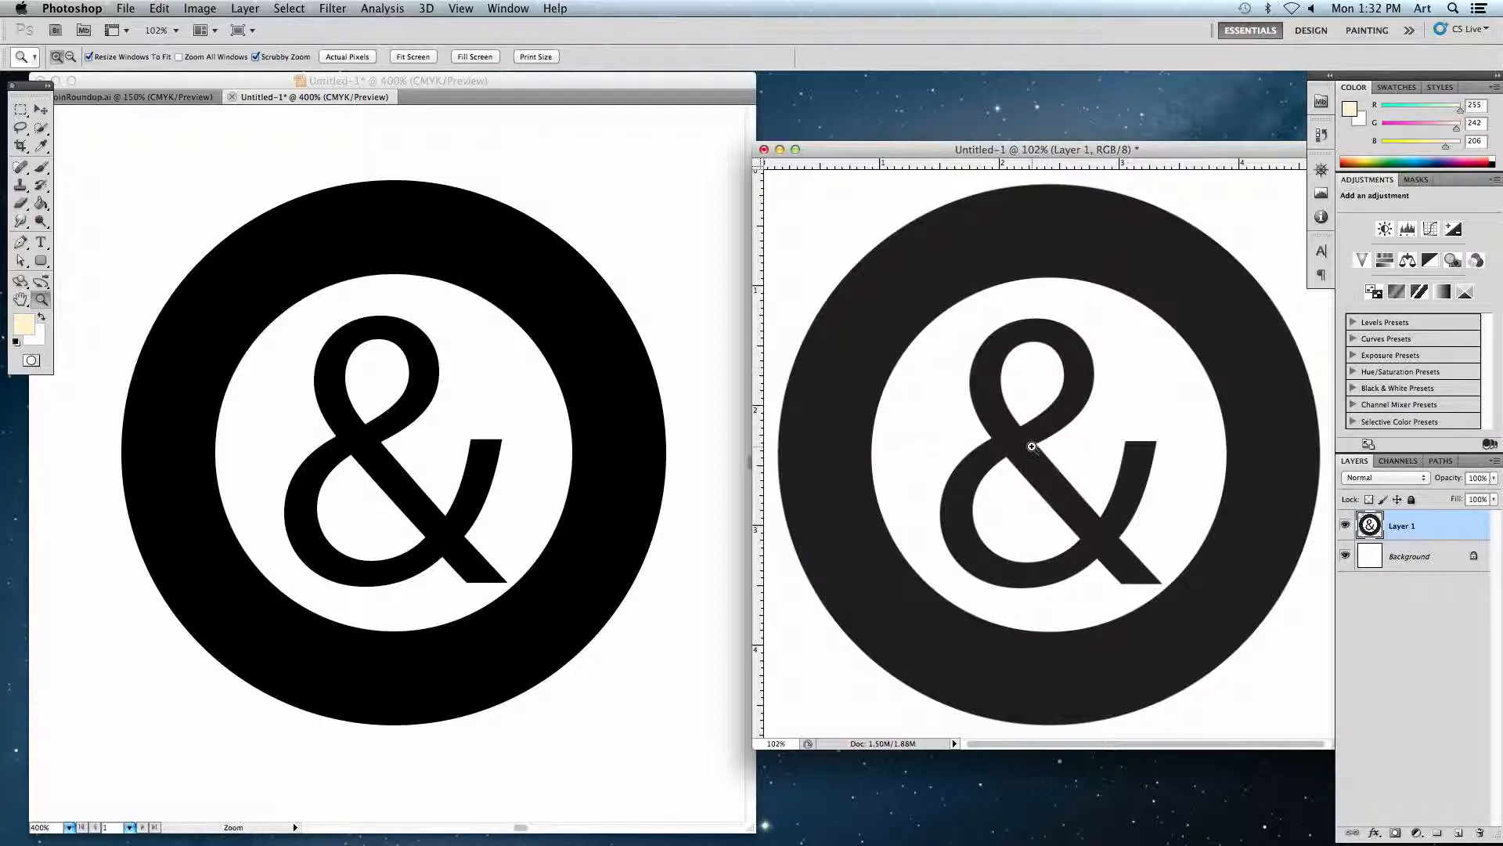
pyautogui.moveTo(1013, 423); pyautogui.dragTo(1186, 356)
pyautogui.moveTo(1092, 249); pyautogui.dragTo(1025, 346)
pyautogui.moveTo(971, 151)
pyautogui.mouseDown()
pyautogui.moveTo(914, 145)
pyautogui.moveTo(944, 146)
pyautogui.mouseUp()
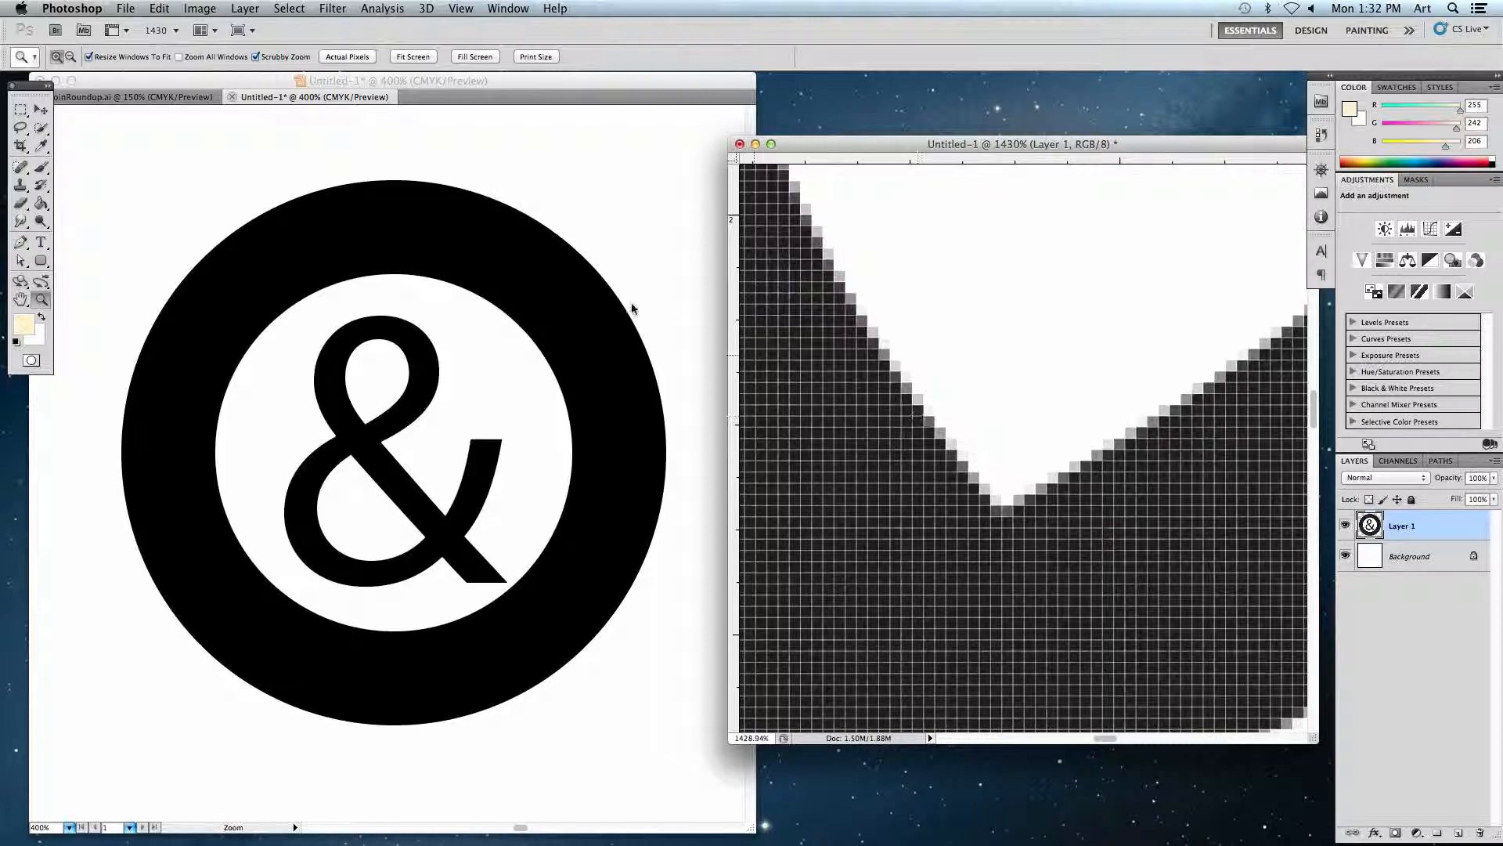
# - Switch to Illustrator and magnify the same inner corner of the vector ampersand to 6400% to examine its edge
pyautogui.click(587, 290)
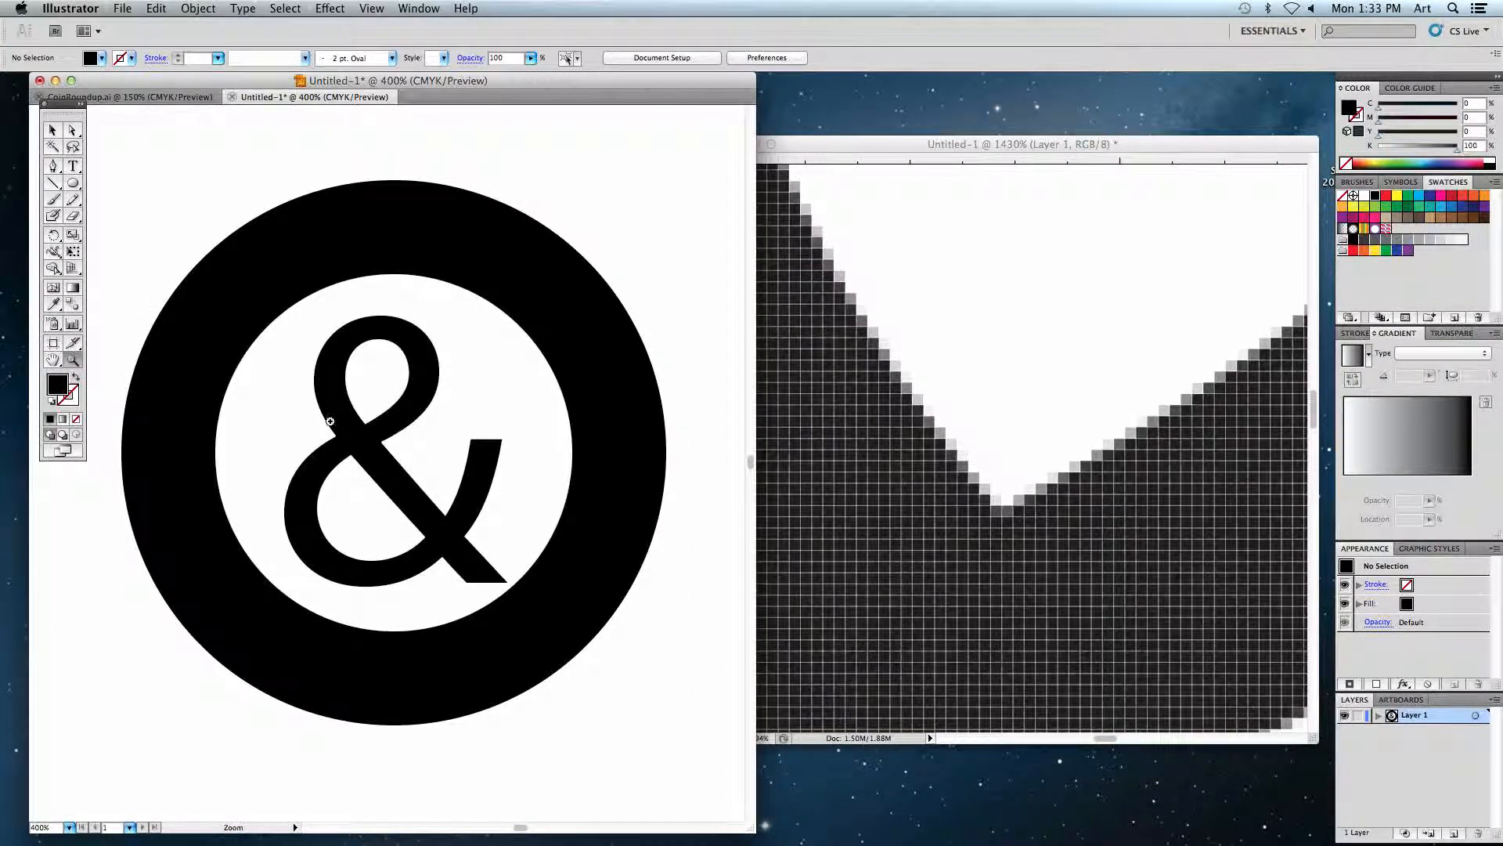
pyautogui.moveTo(340, 394); pyautogui.dragTo(408, 459)
pyautogui.moveTo(236, 361); pyautogui.dragTo(404, 476)
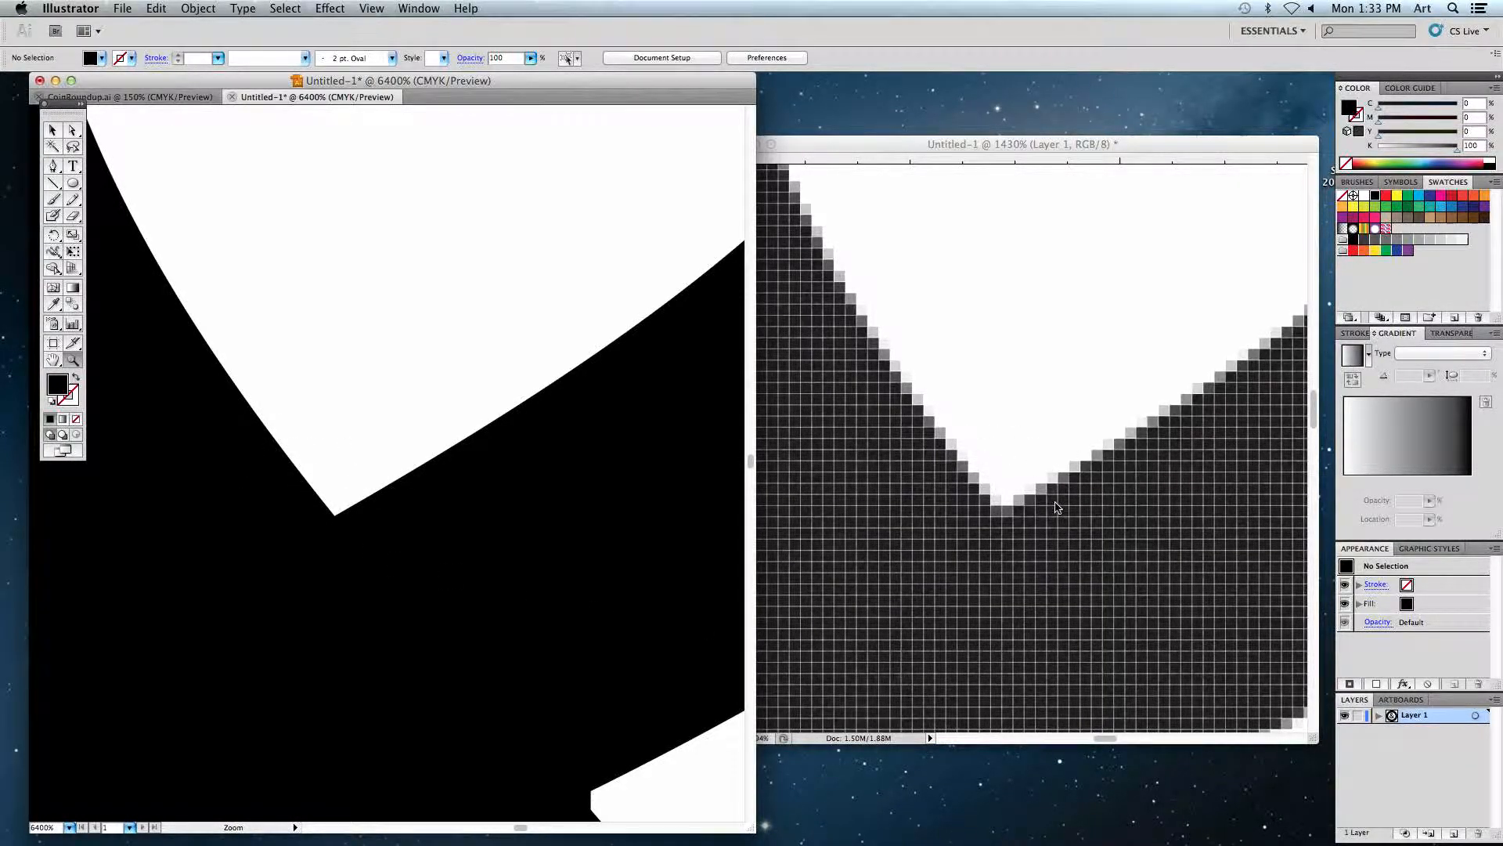
pyautogui.click(72, 130)
# - Return to the Photoshop document and inspect the stepped pixels along the ampersand's curved inner edge
pyautogui.click(995, 149)
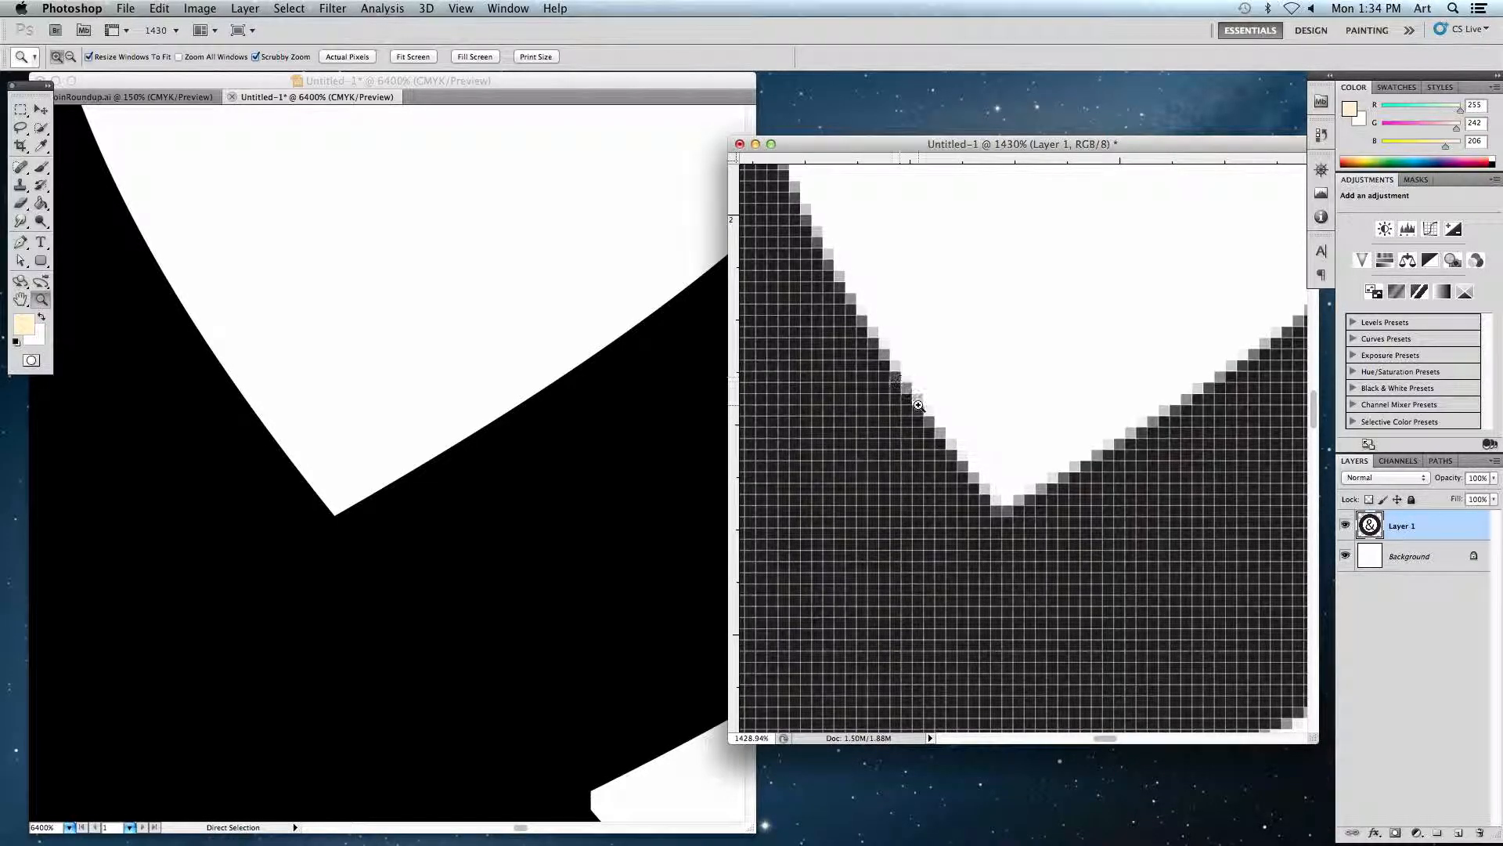
pyautogui.moveTo(840, 247); pyautogui.dragTo(894, 440)
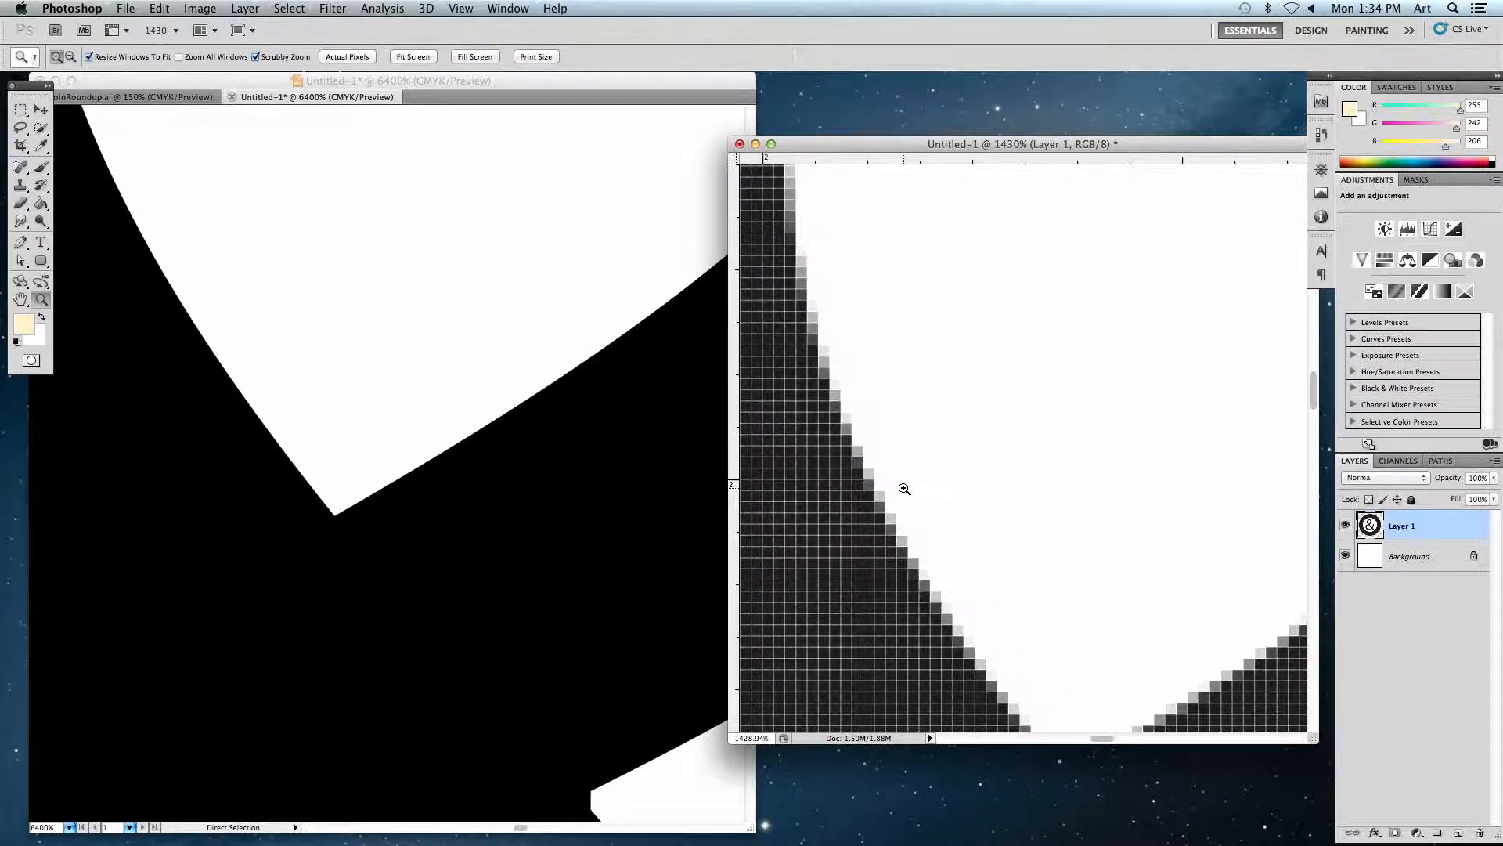
pyautogui.scroll(-5, 926, 447)
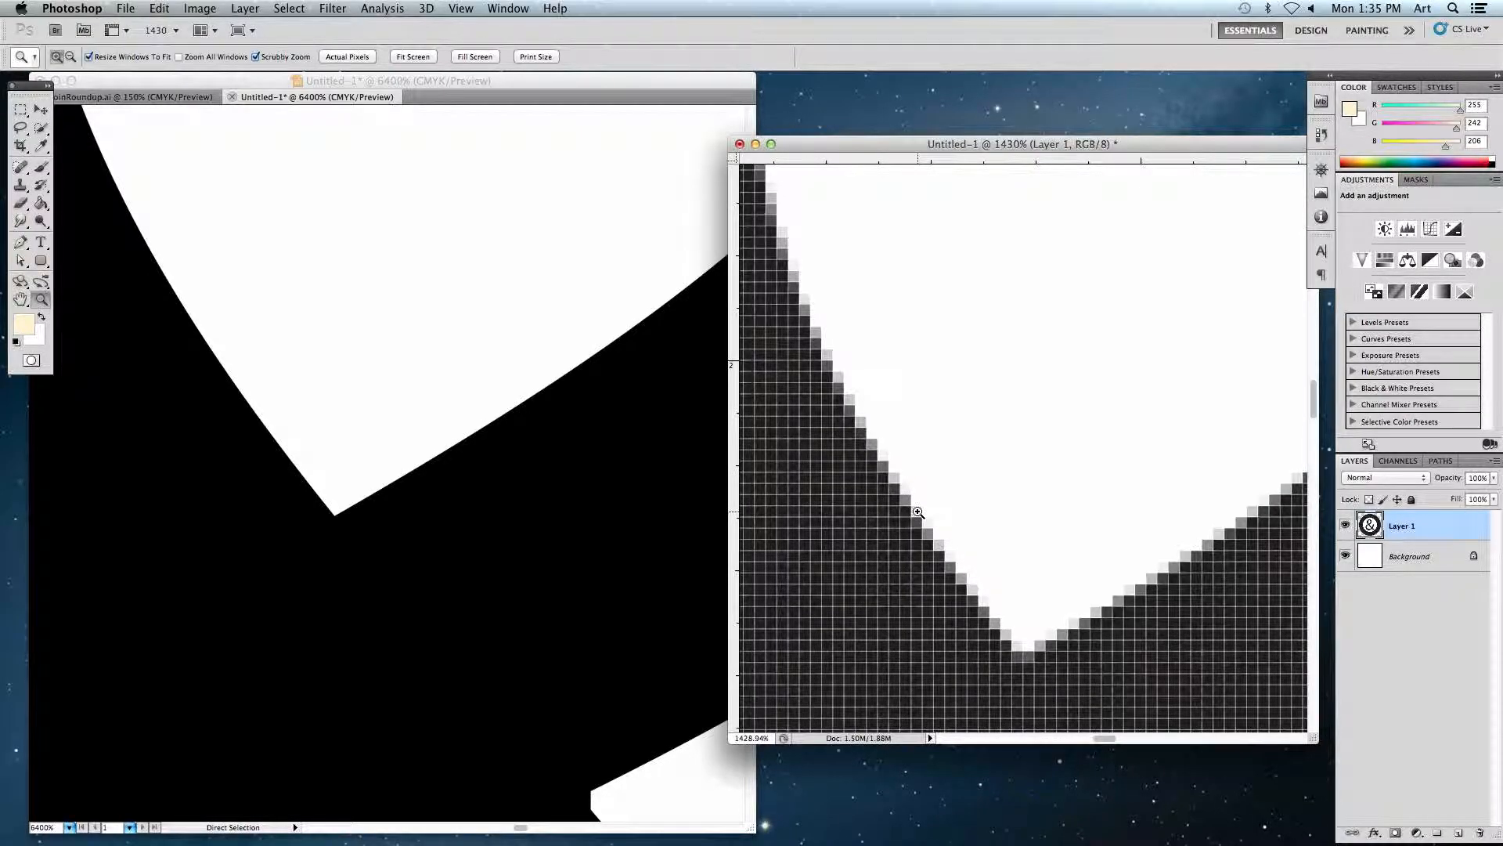
# - Switch to Illustrator and examine the vector badge's edges at decreasing magnifications, down to the whole artboard
pyautogui.click(453, 234)
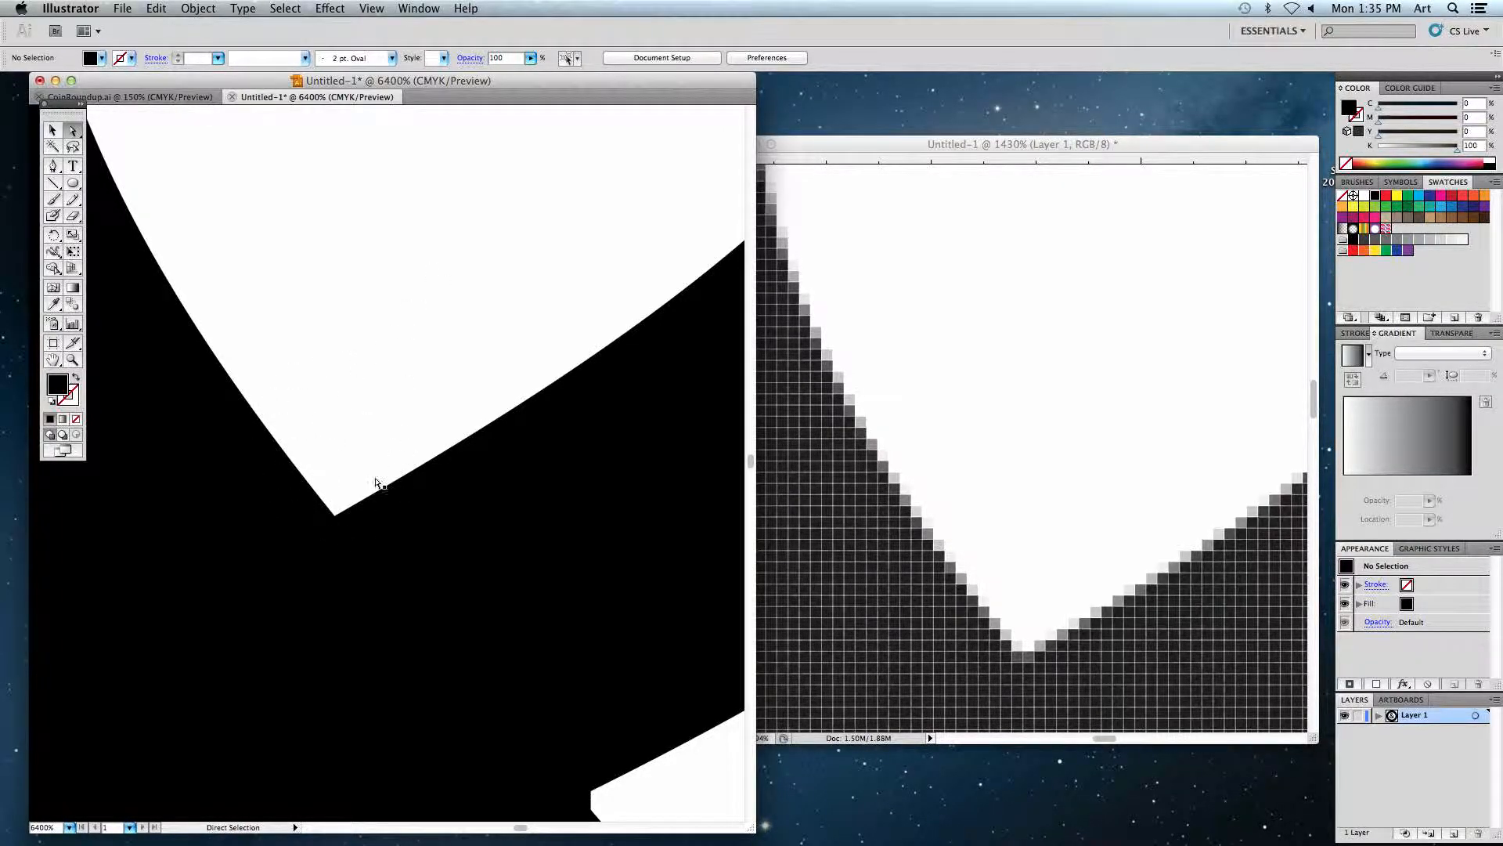
pyautogui.press('super+minus')
pyautogui.press('super+minus')
pyautogui.press('super+minus')
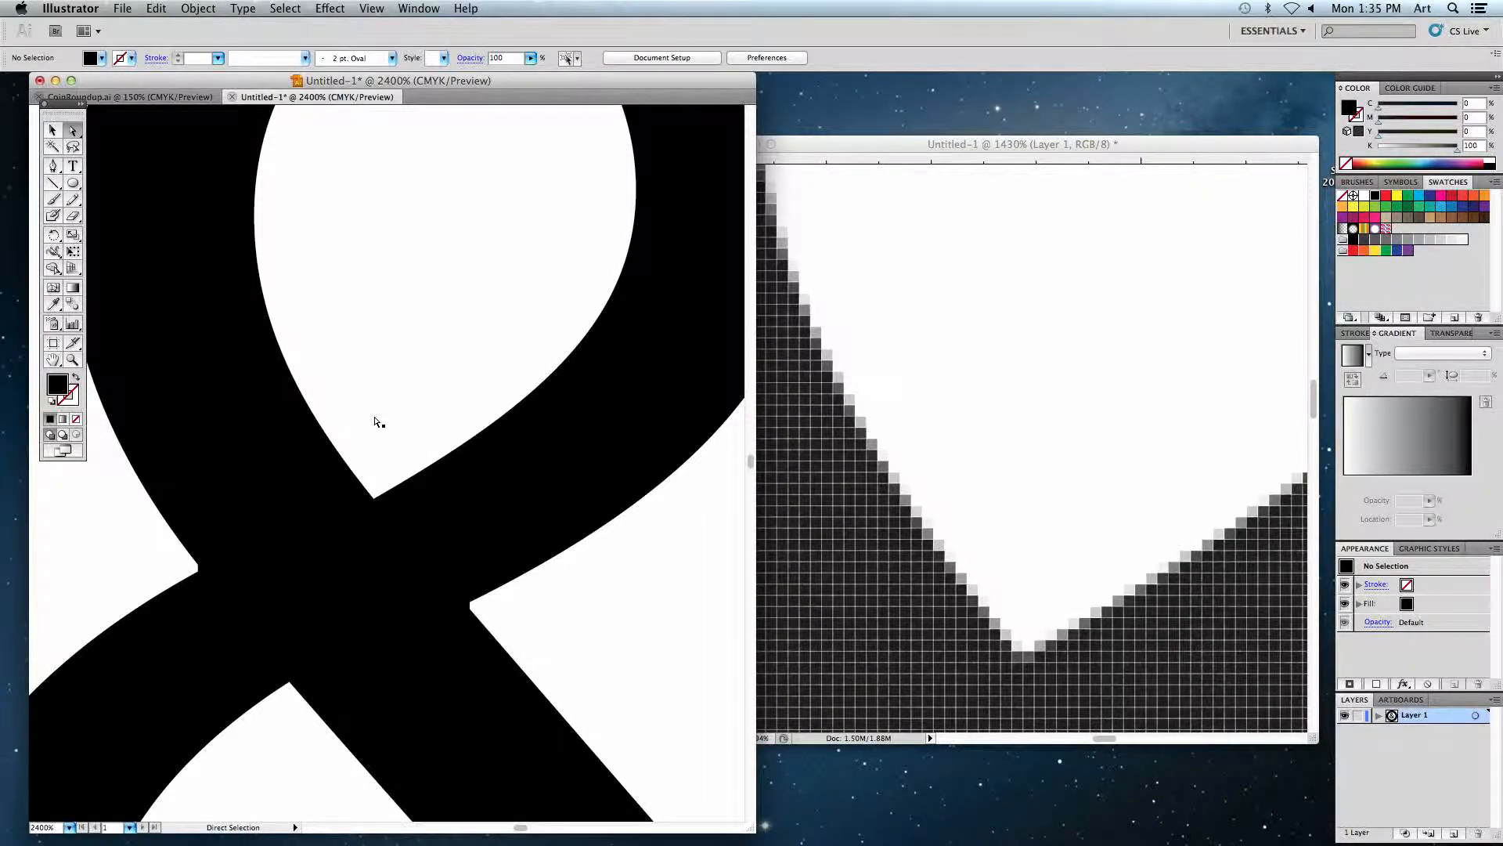
pyautogui.press('super+minus')
pyautogui.press('a')
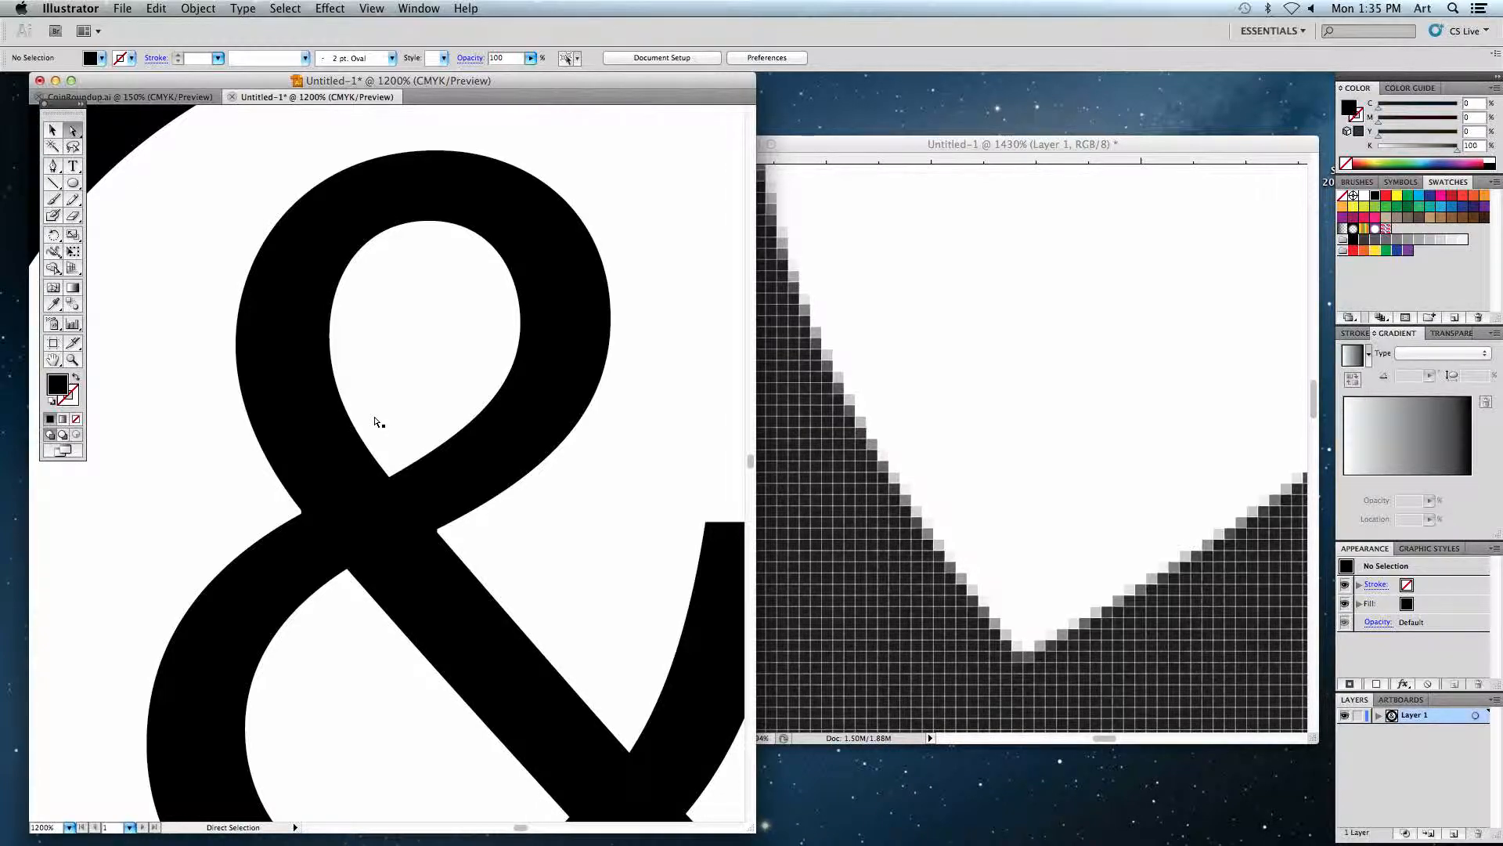
pyautogui.press('super+0')
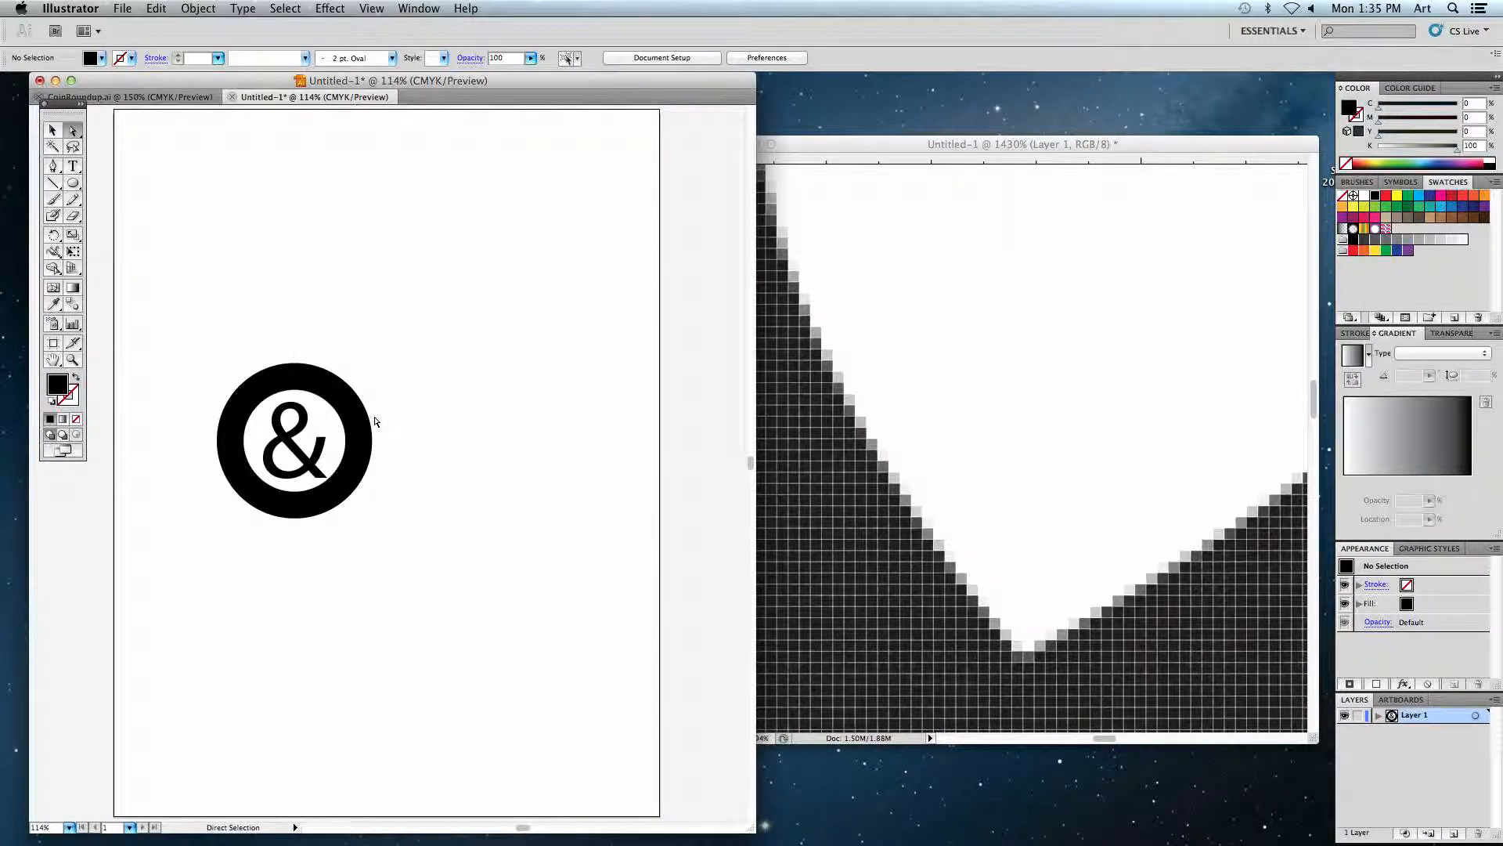
pyautogui.press('super+=')
pyautogui.press('super+=')
pyautogui.press('space')
pyautogui.moveTo(375, 413); pyautogui.dragTo(464, 427)
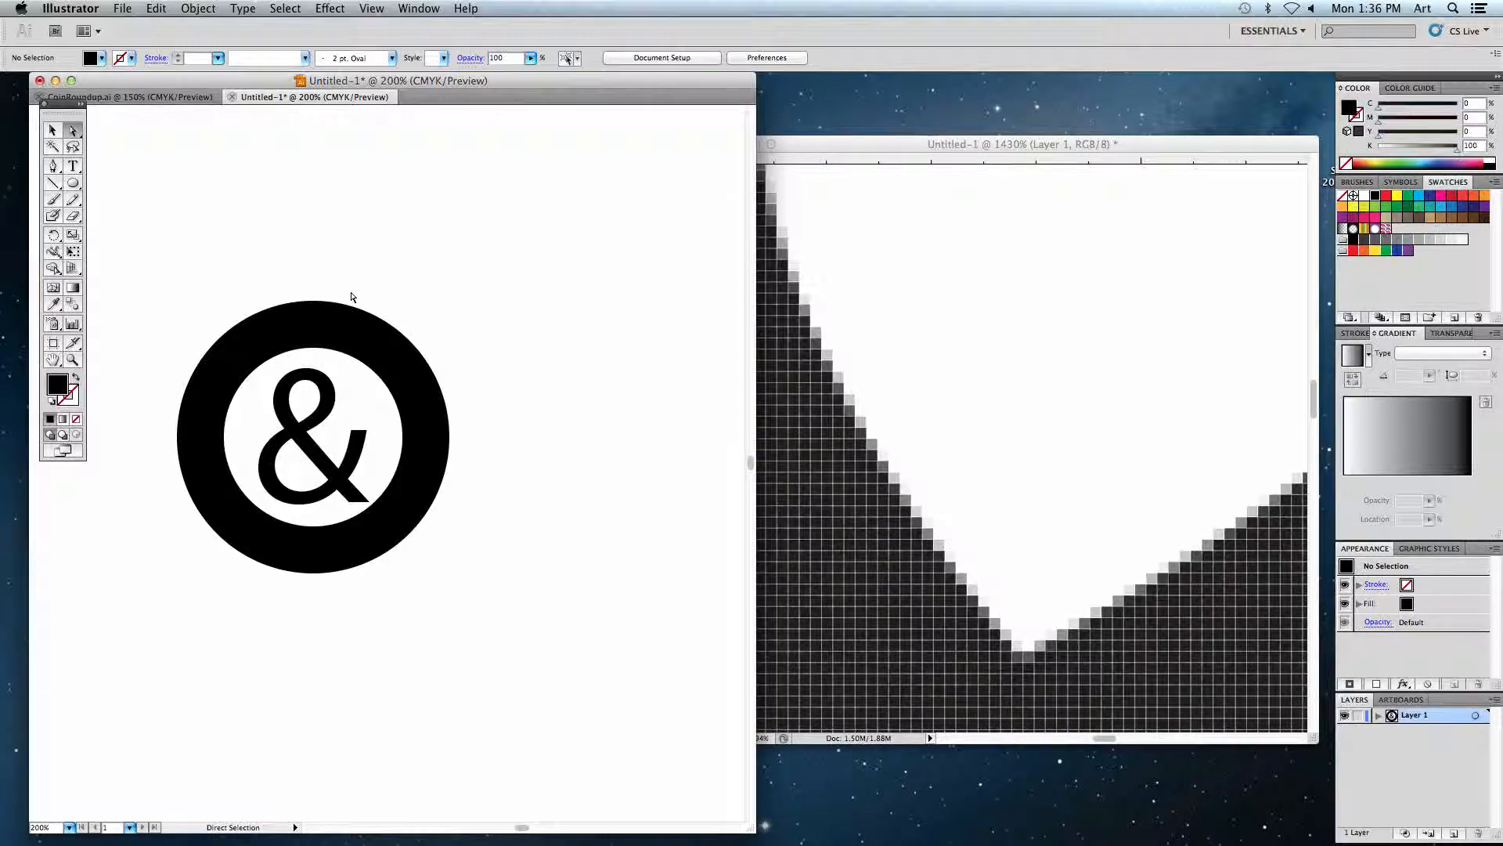
pyautogui.press('super+0')
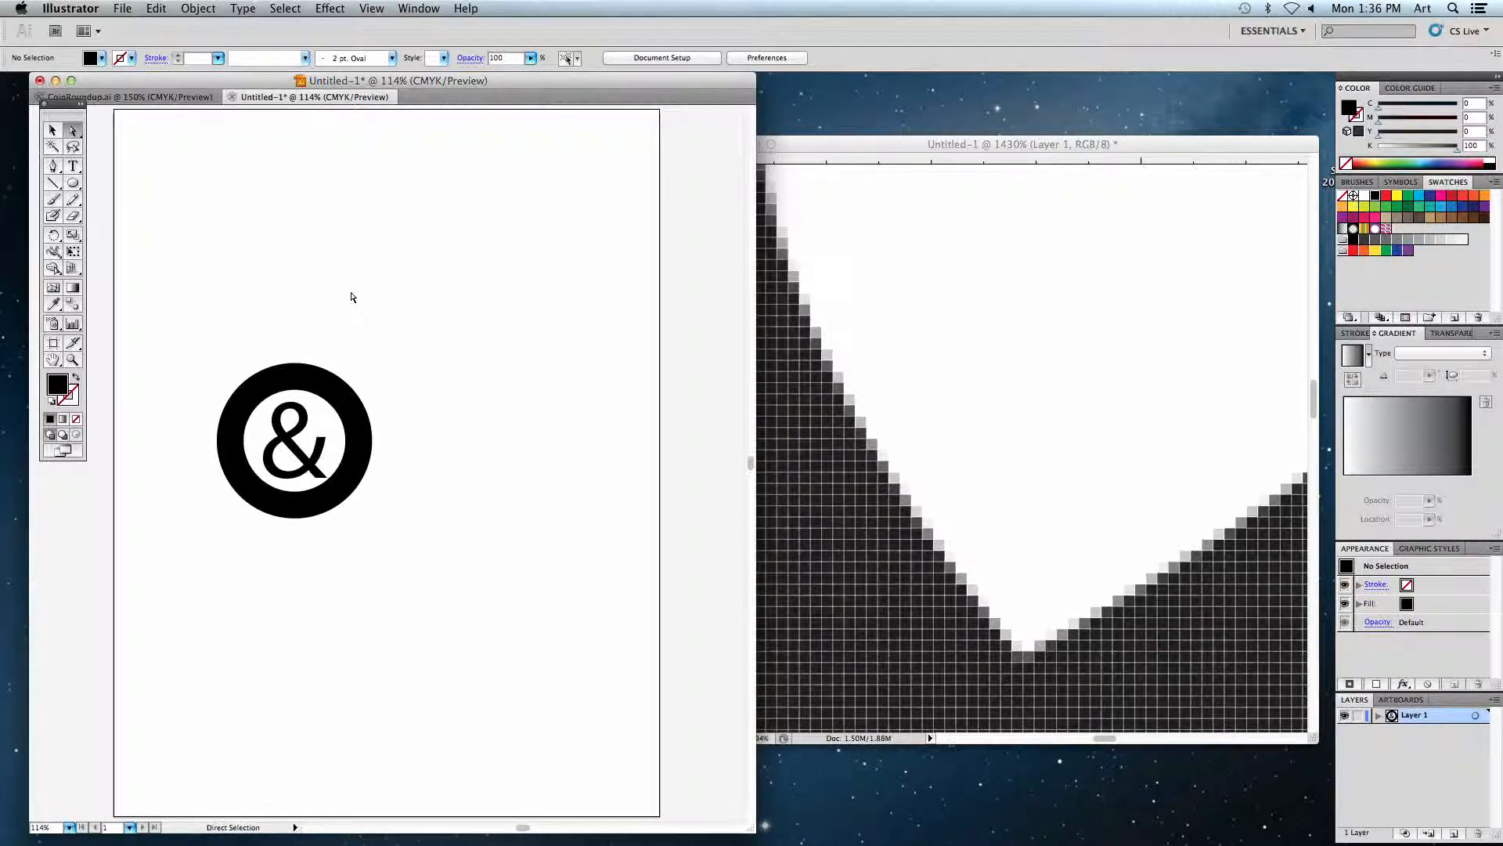
# - Switch to Photoshop and close the Untitled-1 document without saving its changes
pyautogui.click(861, 283)
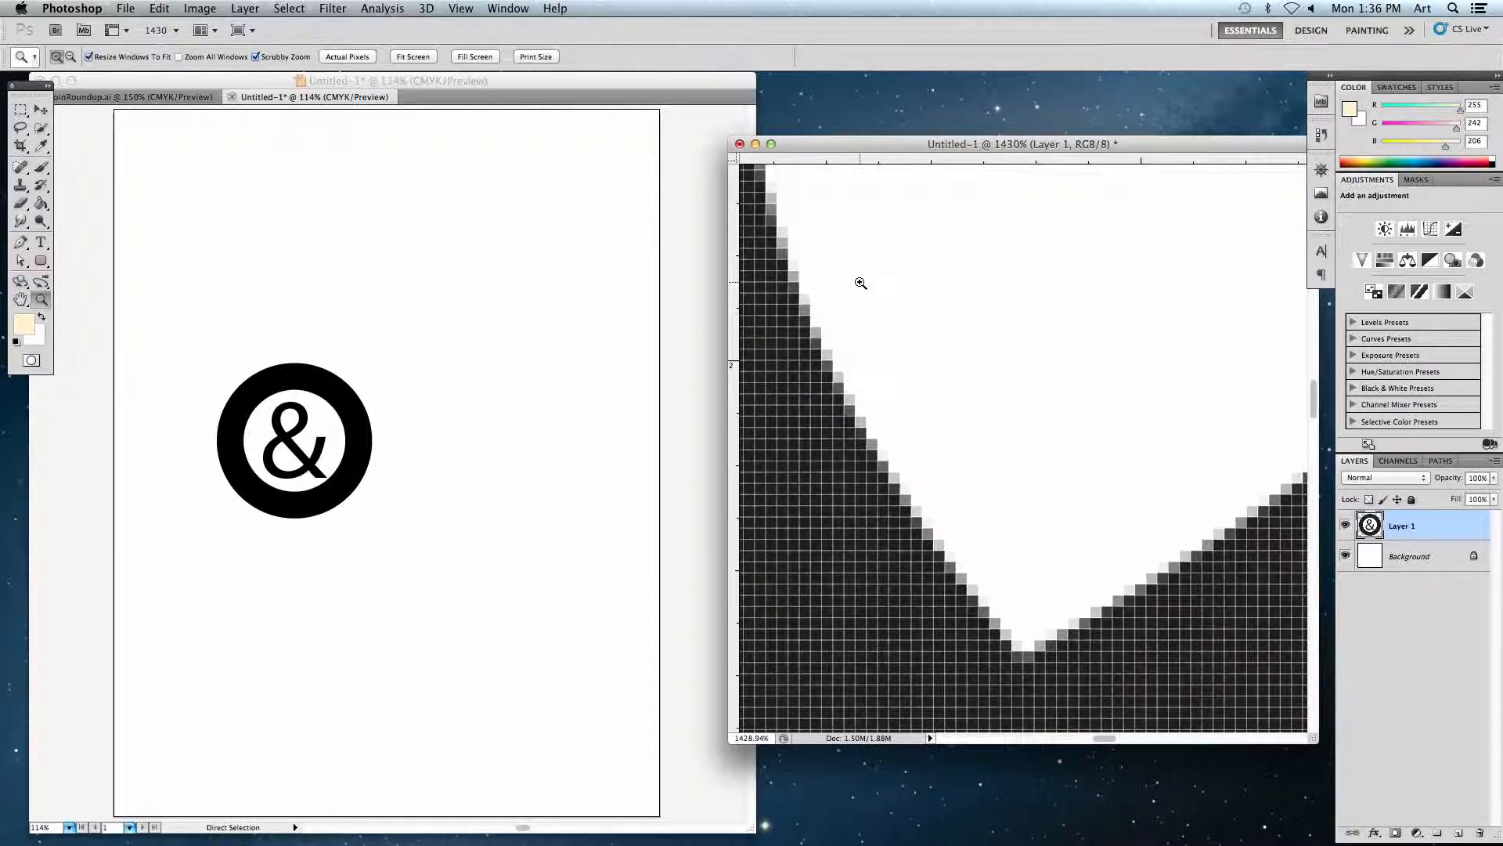
pyautogui.click(739, 143)
pyautogui.click(695, 291)
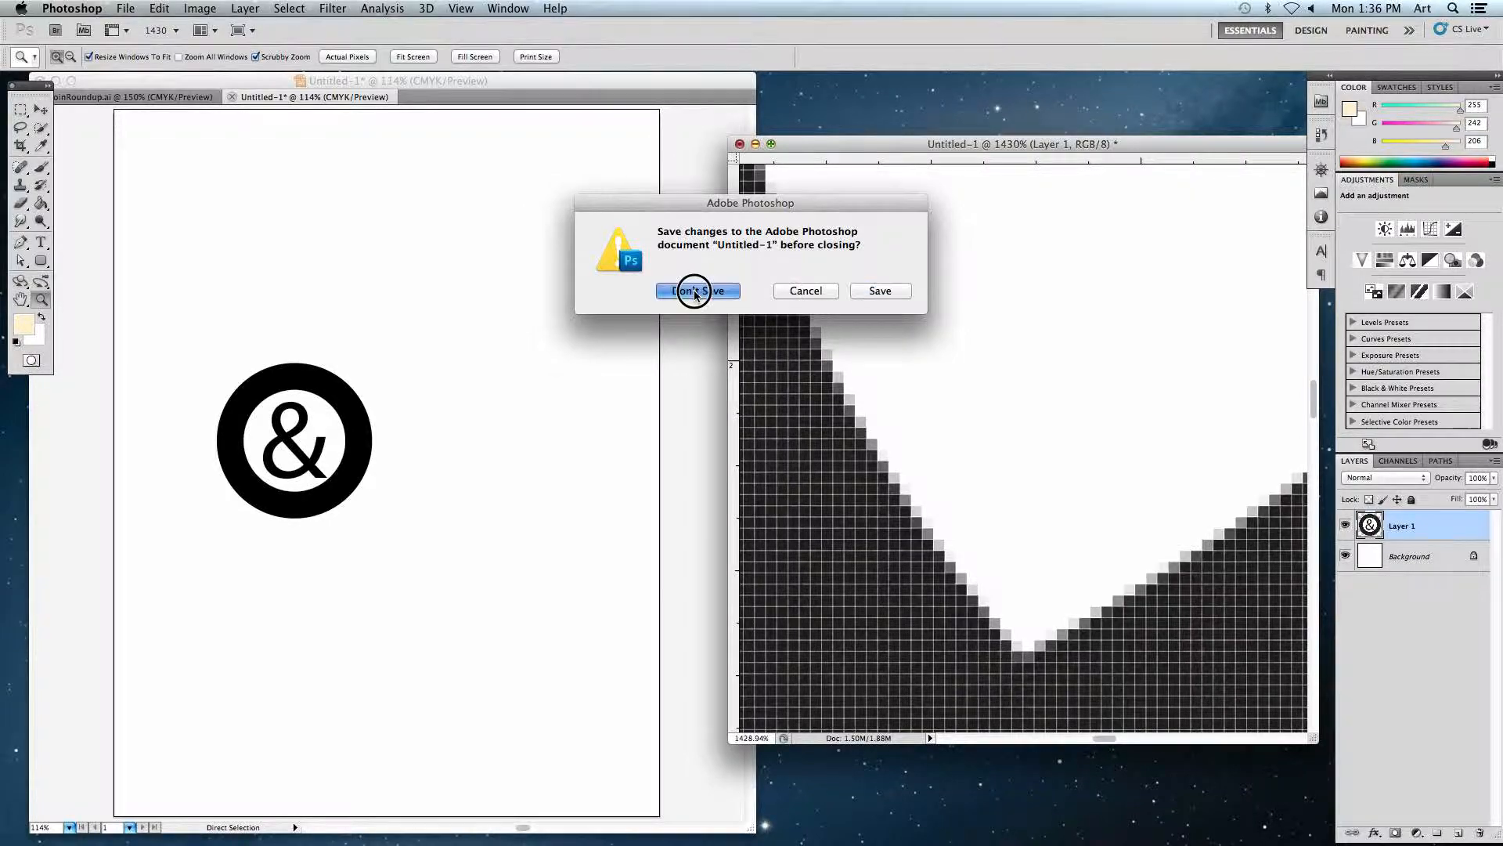
# - Widen the Illustrator document window and delete the ampersand badge from the artboard
pyautogui.moveTo(751, 828); pyautogui.dragTo(1122, 828)
pyautogui.click(52, 130)
pyautogui.moveTo(215, 312); pyautogui.dragTo(360, 509)
pyautogui.press('Delete')
pyautogui.press('space')
pyautogui.moveTo(306, 410); pyautogui.dragTo(430, 421)
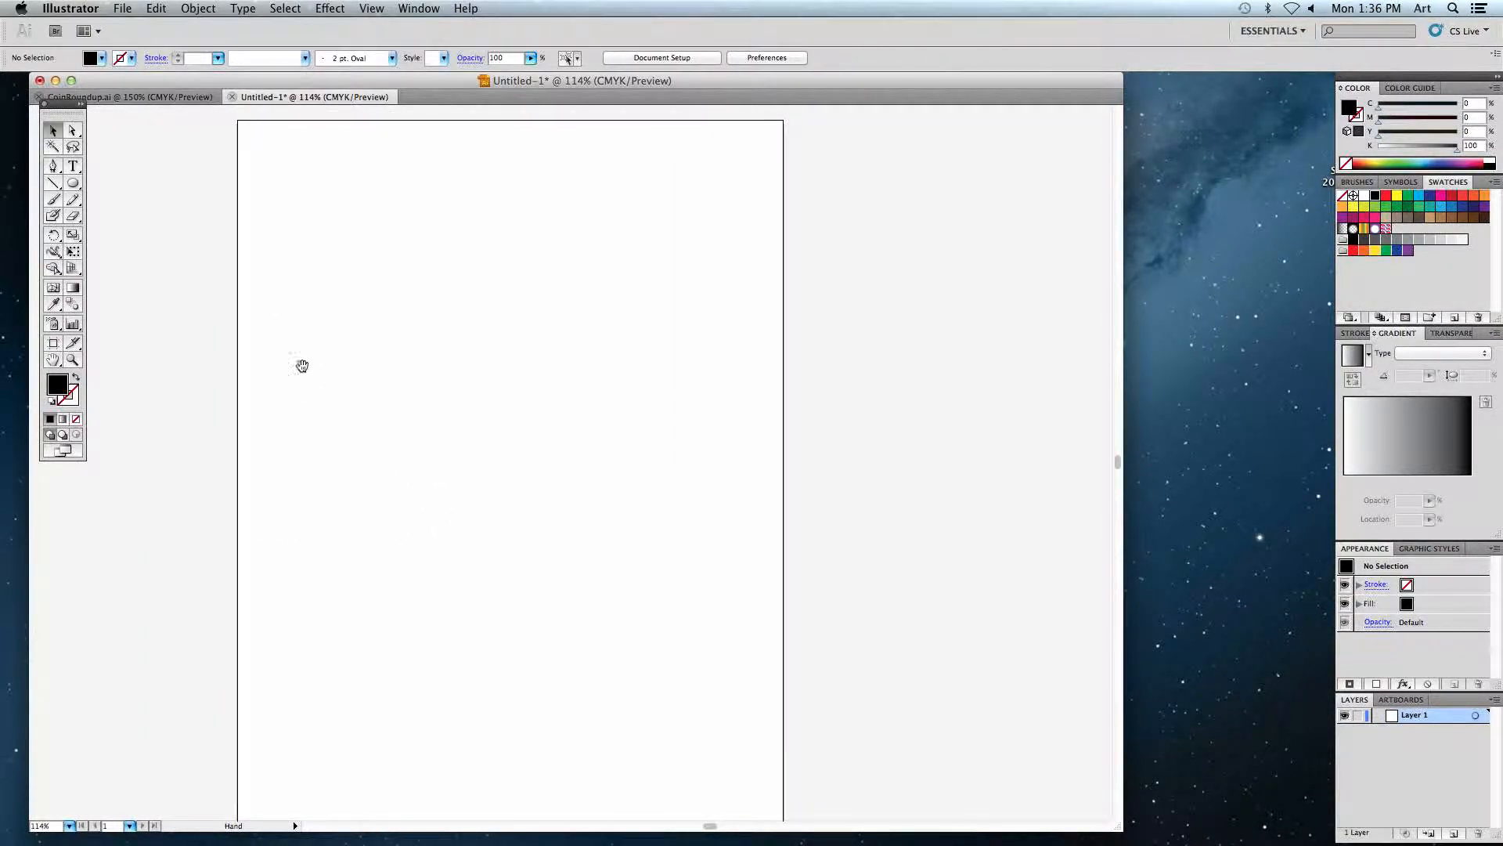
# - Detach the group of shape tools as a floating palette beside the artboard
pyautogui.click(74, 184)
pyautogui.moveTo(74, 184); pyautogui.dragTo(210, 141)
# - Draw a lens flare about 12.1 by 7.2 in across the upper artboard, and delete it
pyautogui.click(222, 149)
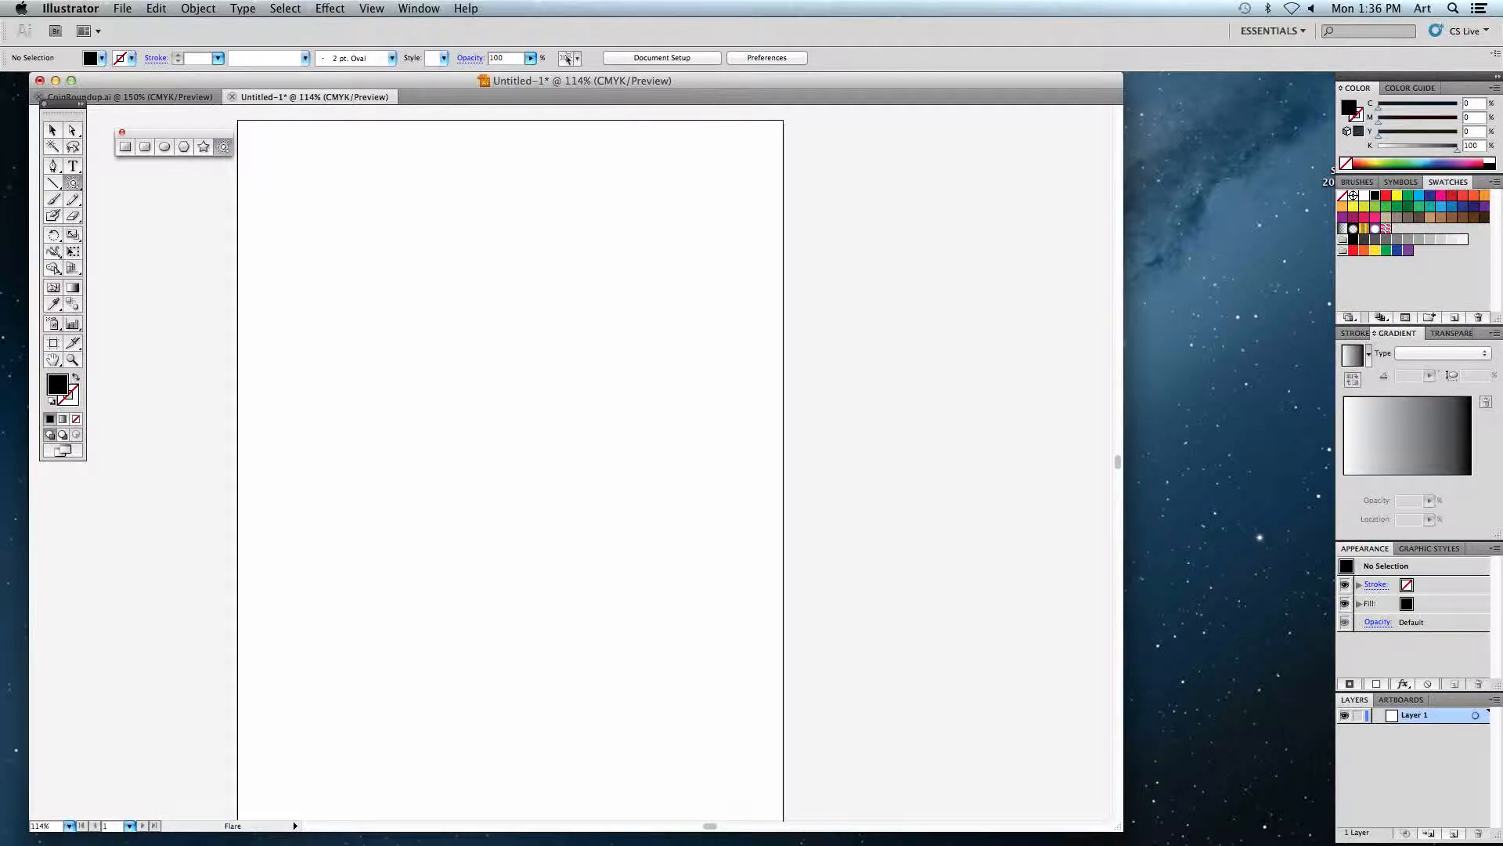
pyautogui.moveTo(347, 288); pyautogui.dragTo(377, 329)
pyautogui.moveTo(597, 295); pyautogui.dragTo(792, 449)
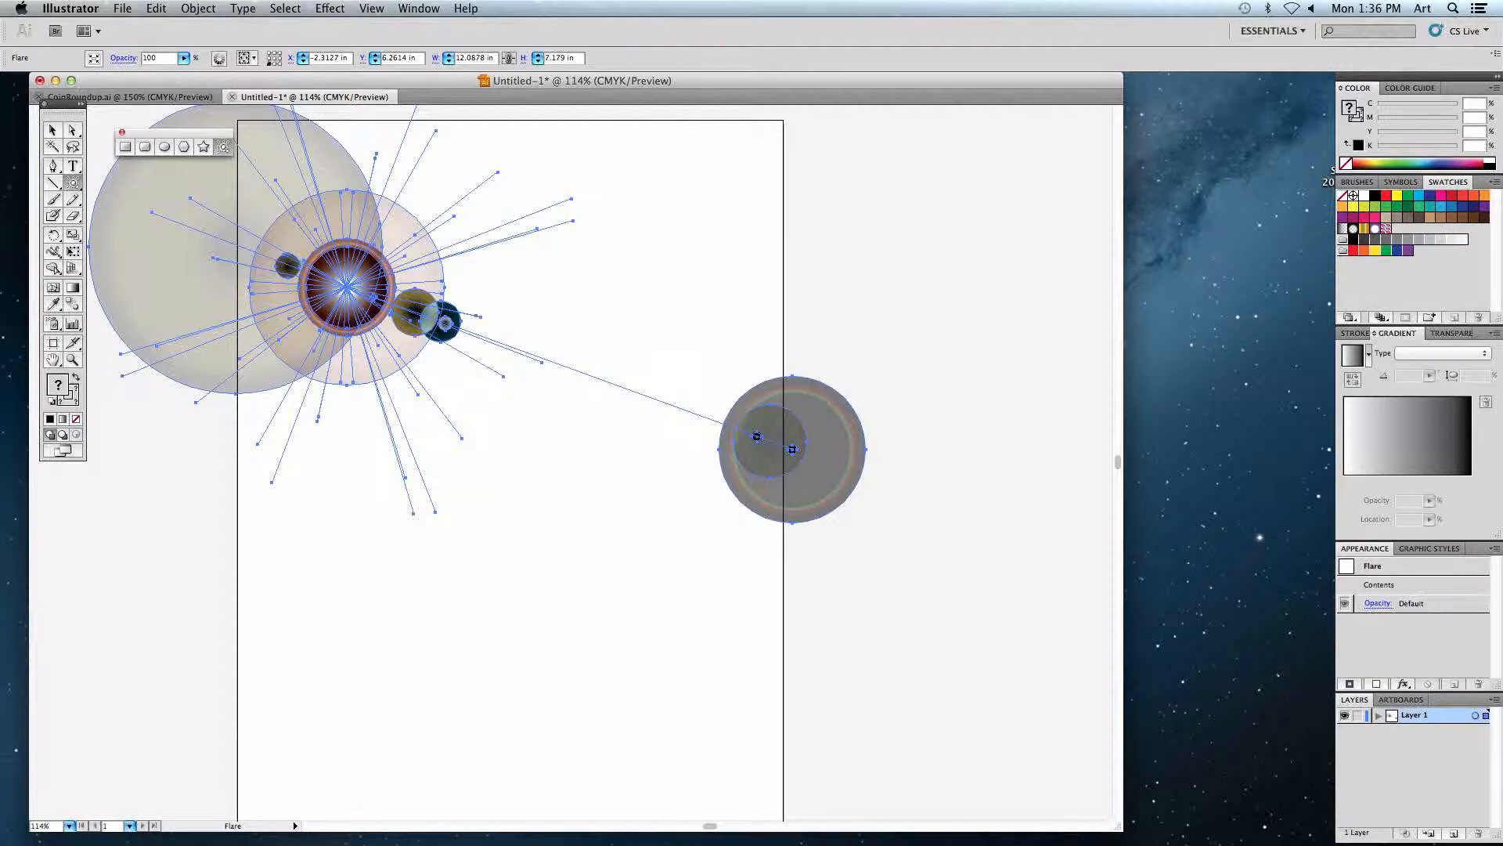
pyautogui.click(54, 130)
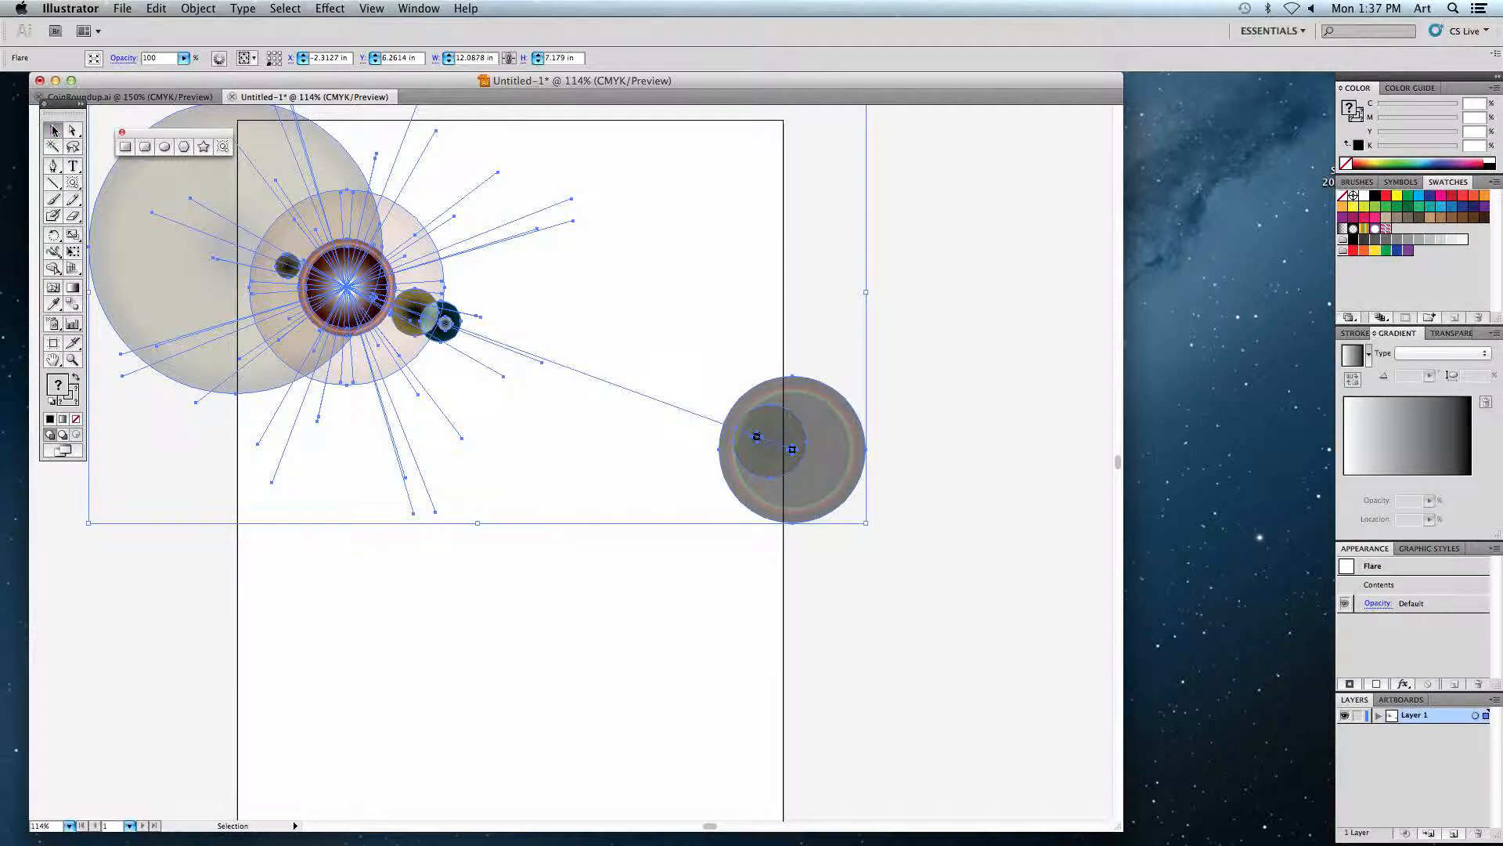
pyautogui.press('Delete')
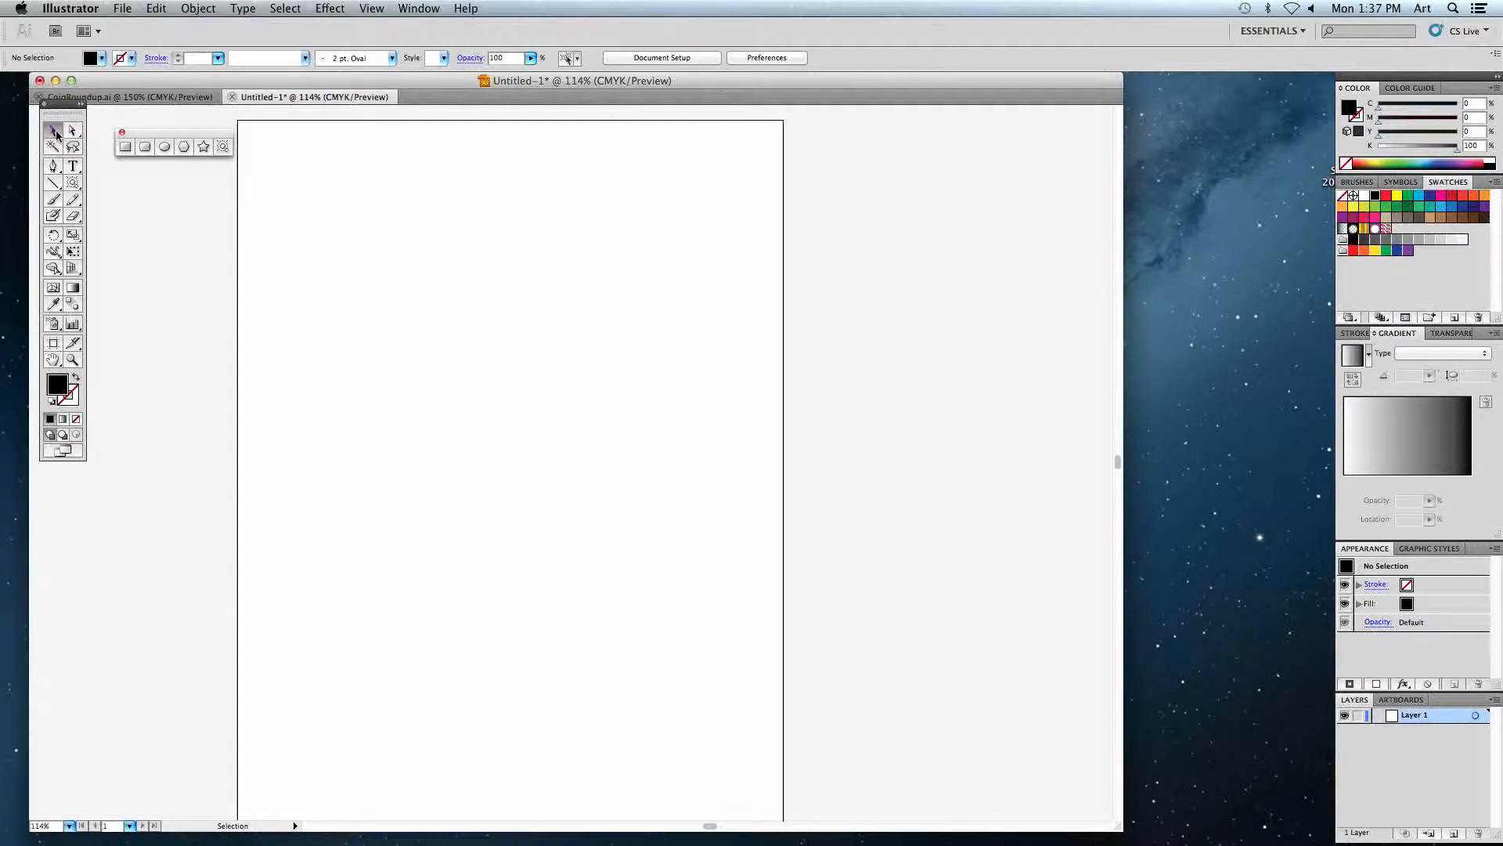
# - Draw two black rectangles on the upper artboard, the second about 3.3 by 2.57 in
pyautogui.click(125, 146)
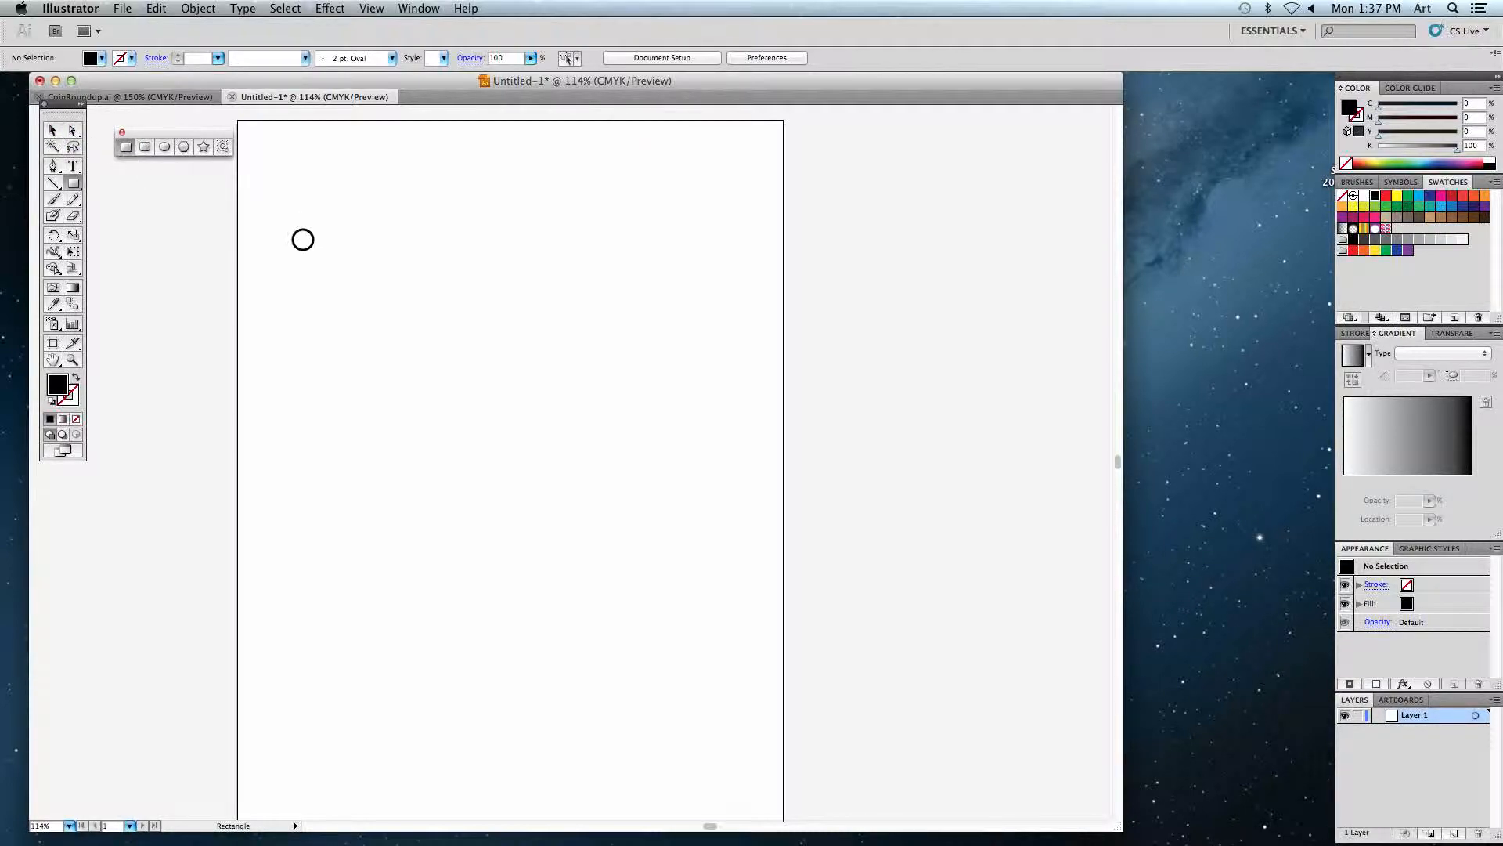
pyautogui.moveTo(299, 225); pyautogui.dragTo(488, 395)
pyautogui.moveTo(555, 327); pyautogui.dragTo(767, 492)
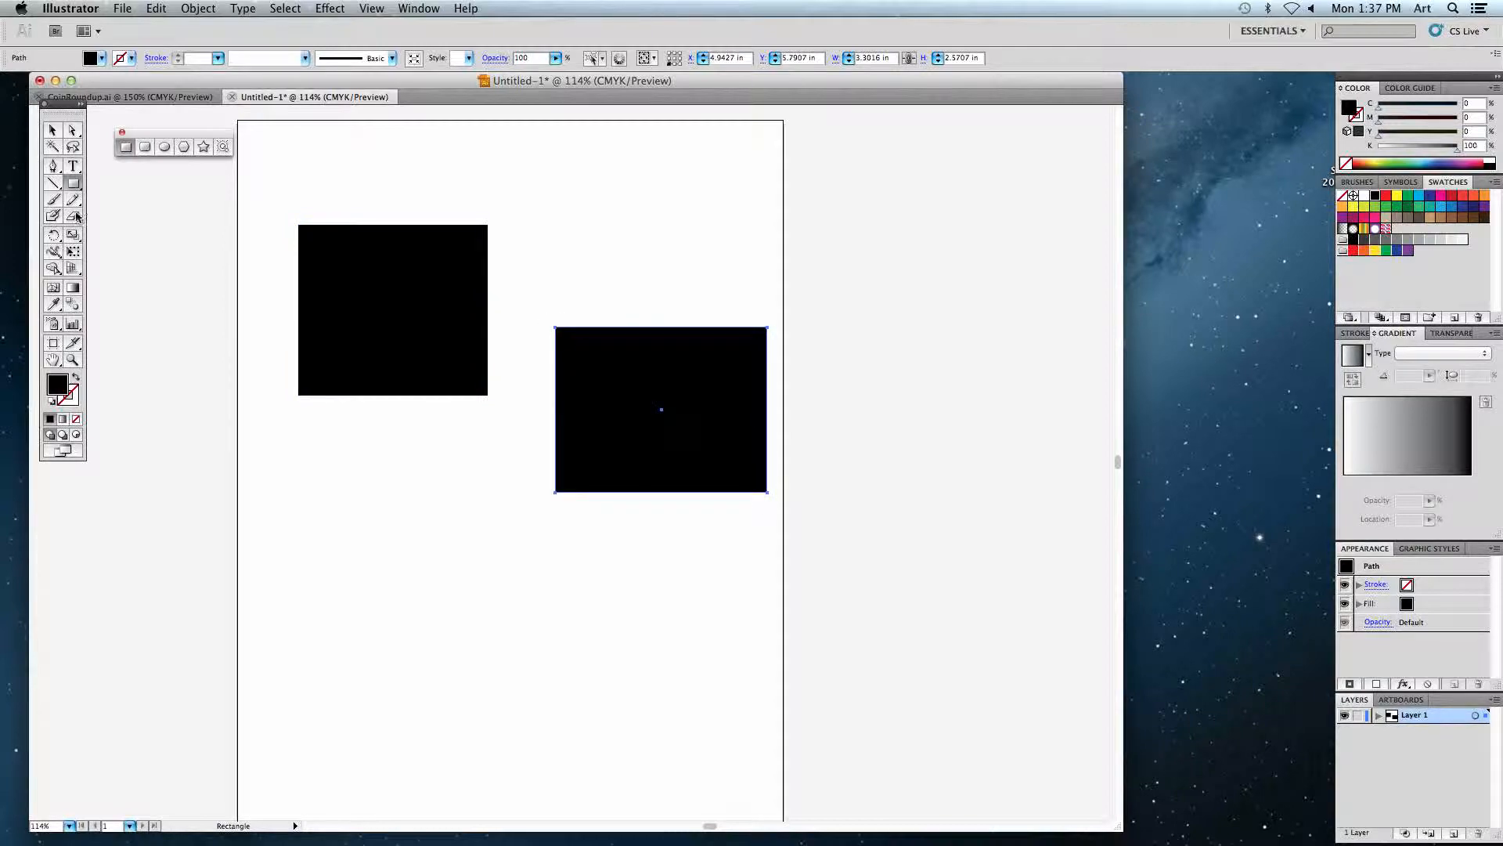
# - Narrow the first rectangle into a tall bar and tilt it counterclockwise
pyautogui.click(52, 132)
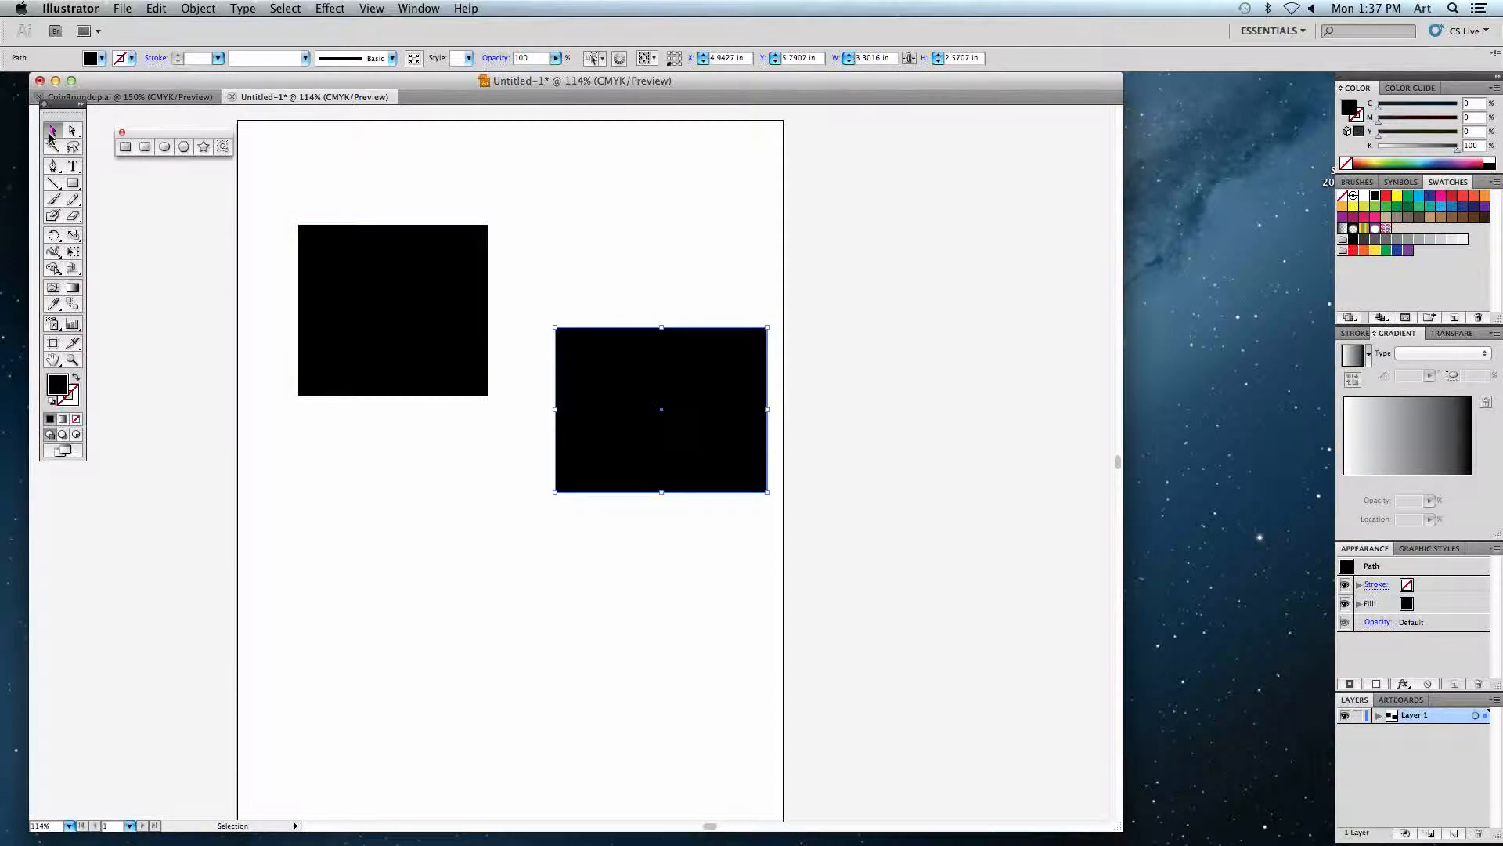
pyautogui.moveTo(415, 274); pyautogui.dragTo(414, 329)
pyautogui.moveTo(479, 284); pyautogui.dragTo(319, 227)
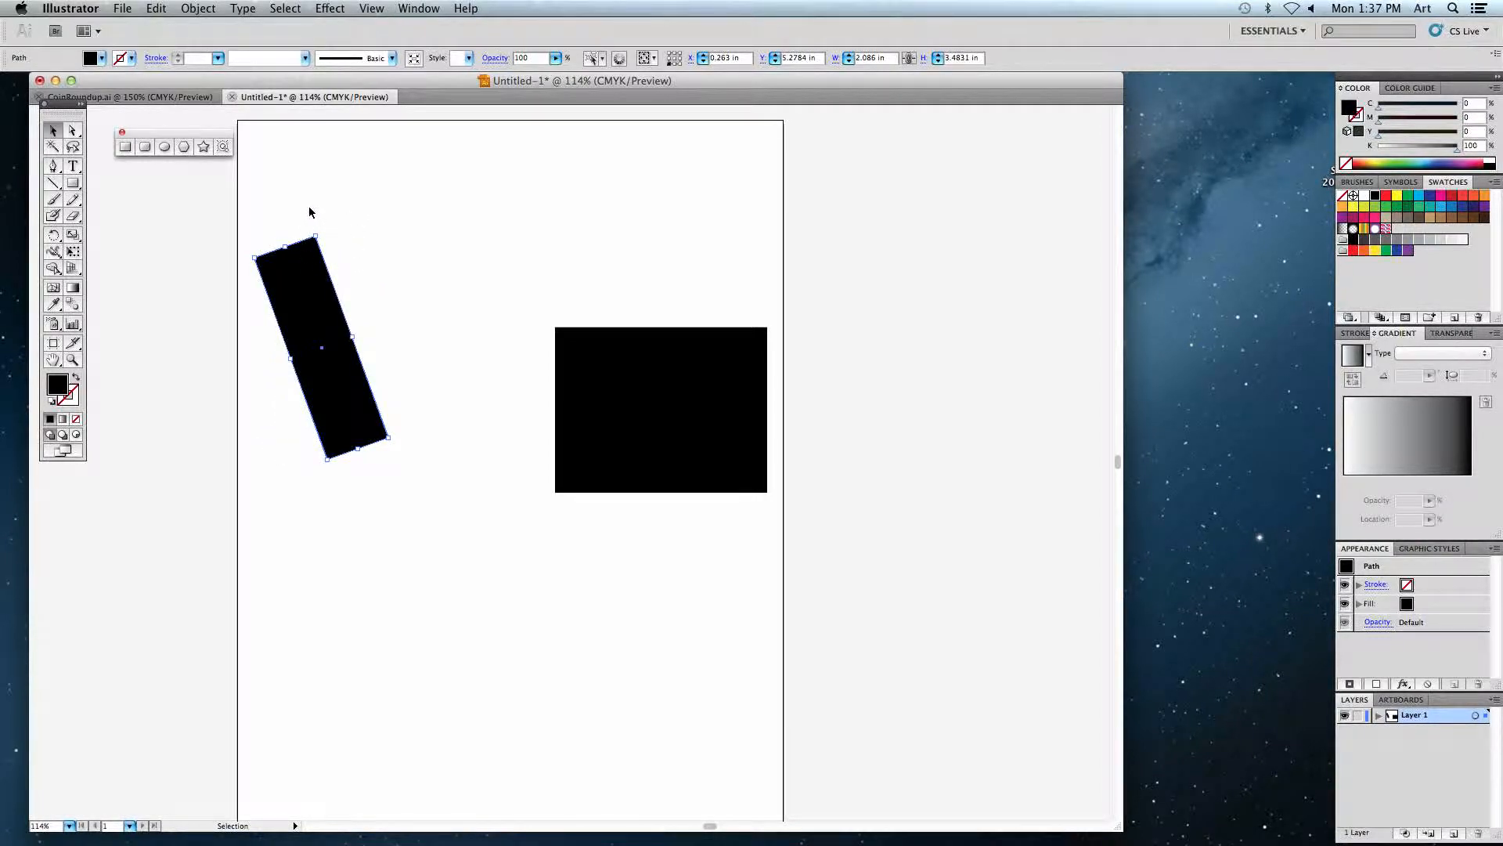
# - Distort the tilted bar by moving three of its corner anchor points individually with the Direct Selection tool
pyautogui.click(72, 132)
pyautogui.click(299, 202)
pyautogui.moveTo(317, 236); pyautogui.dragTo(450, 302)
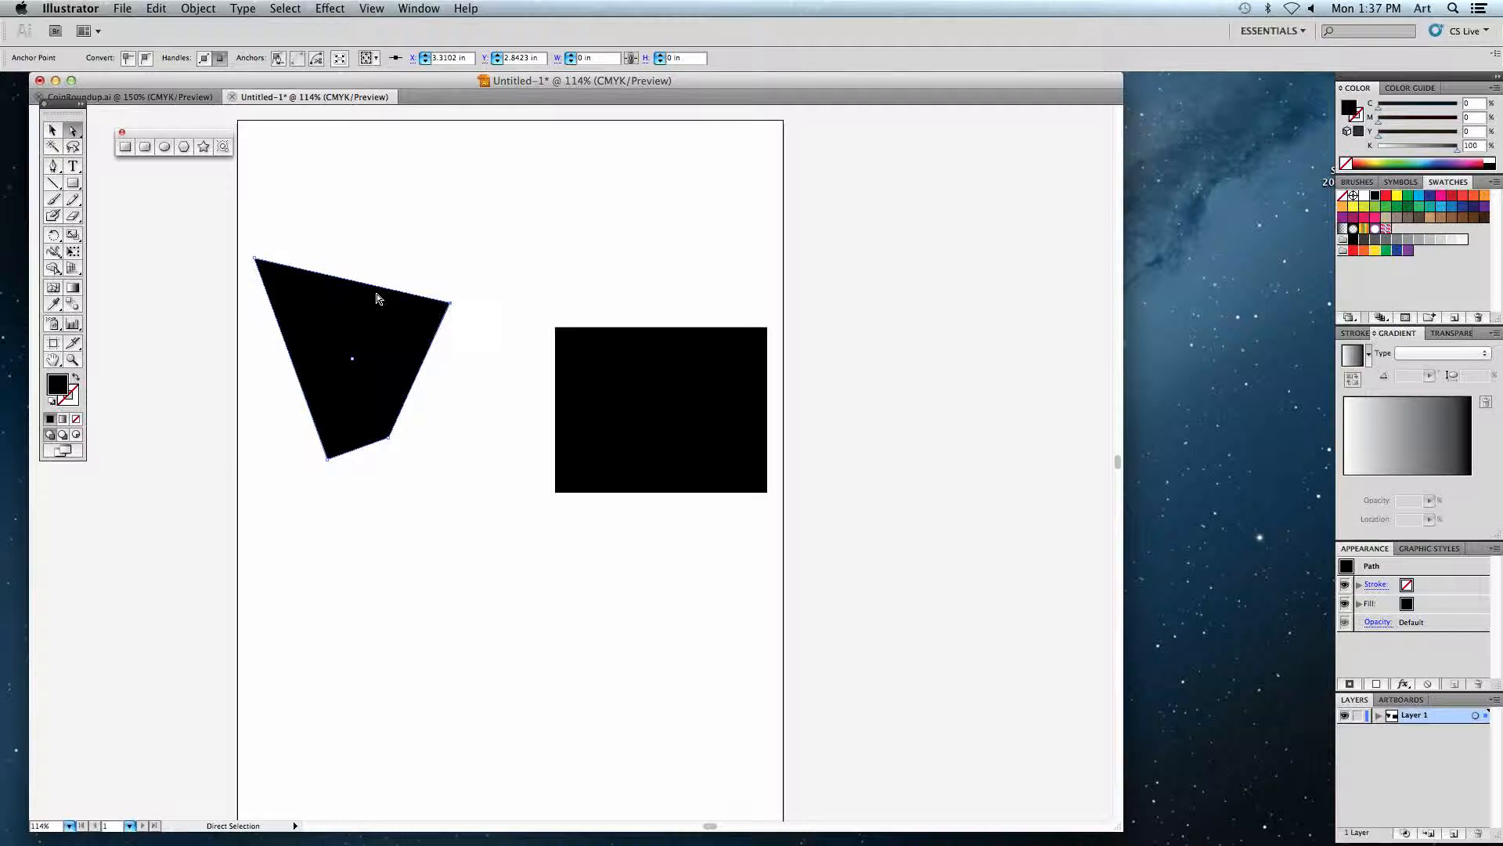
pyautogui.moveTo(256, 258); pyautogui.dragTo(328, 387)
pyautogui.moveTo(390, 436); pyautogui.dragTo(463, 383)
pyautogui.click(384, 455)
pyautogui.click(578, 430)
pyautogui.click(507, 499)
pyautogui.click(400, 395)
# - Delete the distorted shape and the remaining black rectangle from the artboard
pyautogui.click(53, 130)
pyautogui.press('Delete')
pyautogui.click(583, 389)
pyautogui.press('Delete')
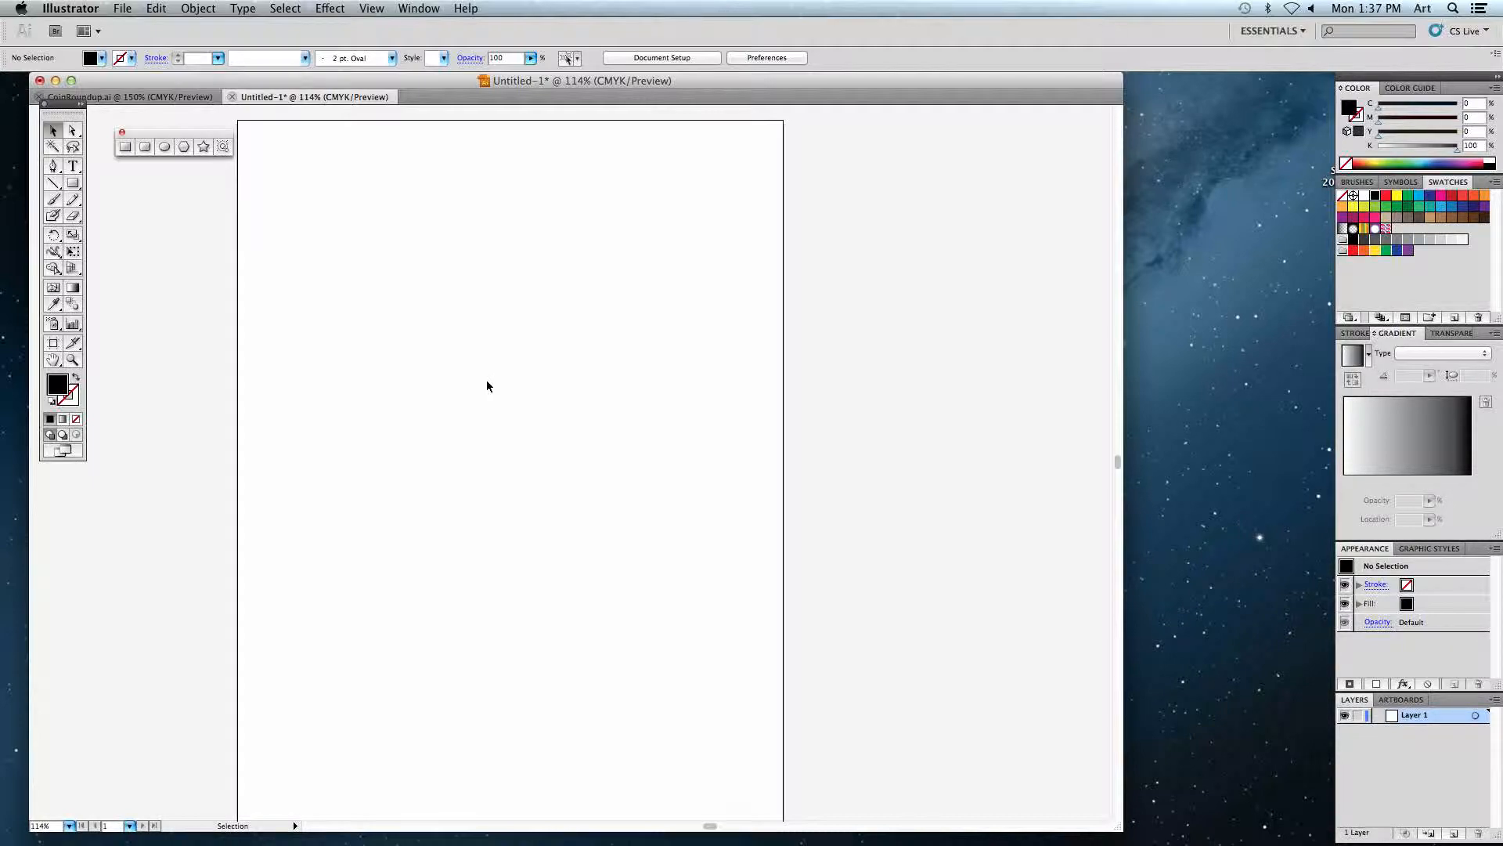
# - Draw a black circle about 3.03 in in diameter on the upper middle of the artboard
pyautogui.click(164, 146)
pyautogui.moveTo(420, 280); pyautogui.dragTo(615, 474)
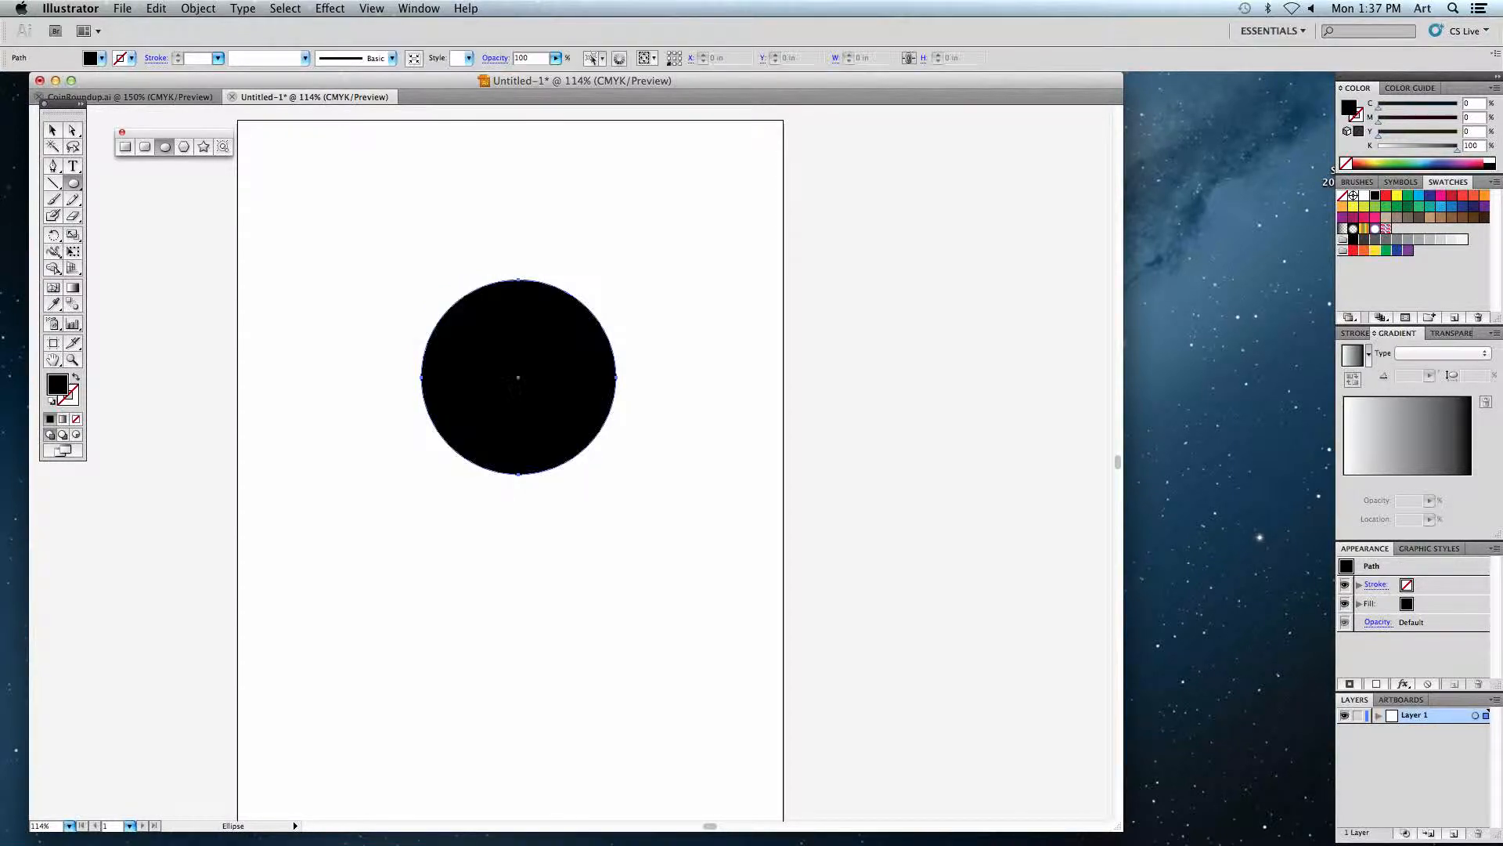
pyautogui.click(53, 131)
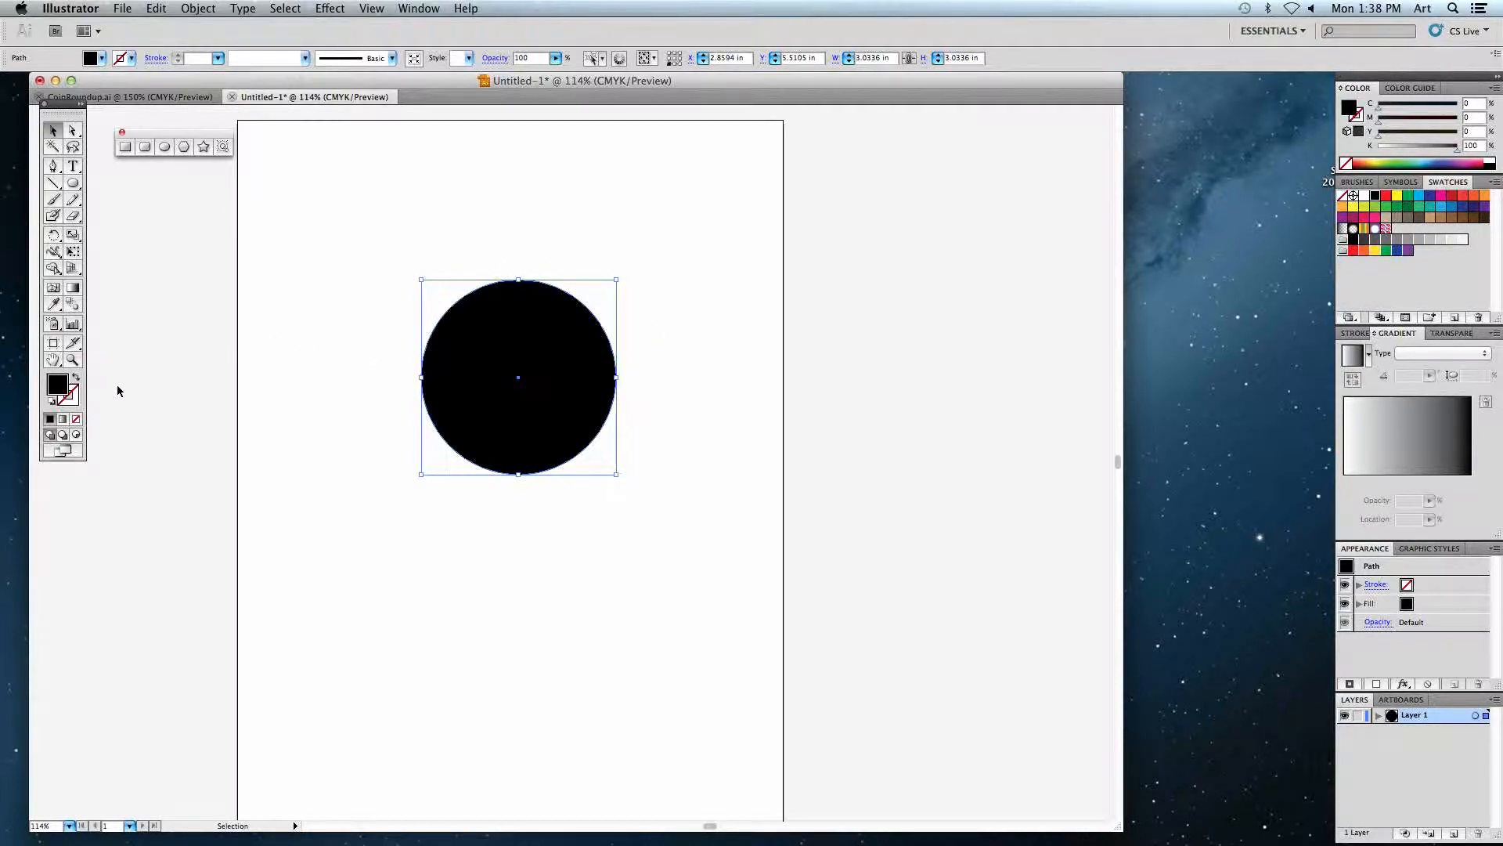
# - Give the circle a bright red stroke chosen in the Color Picker
pyautogui.click(73, 403)
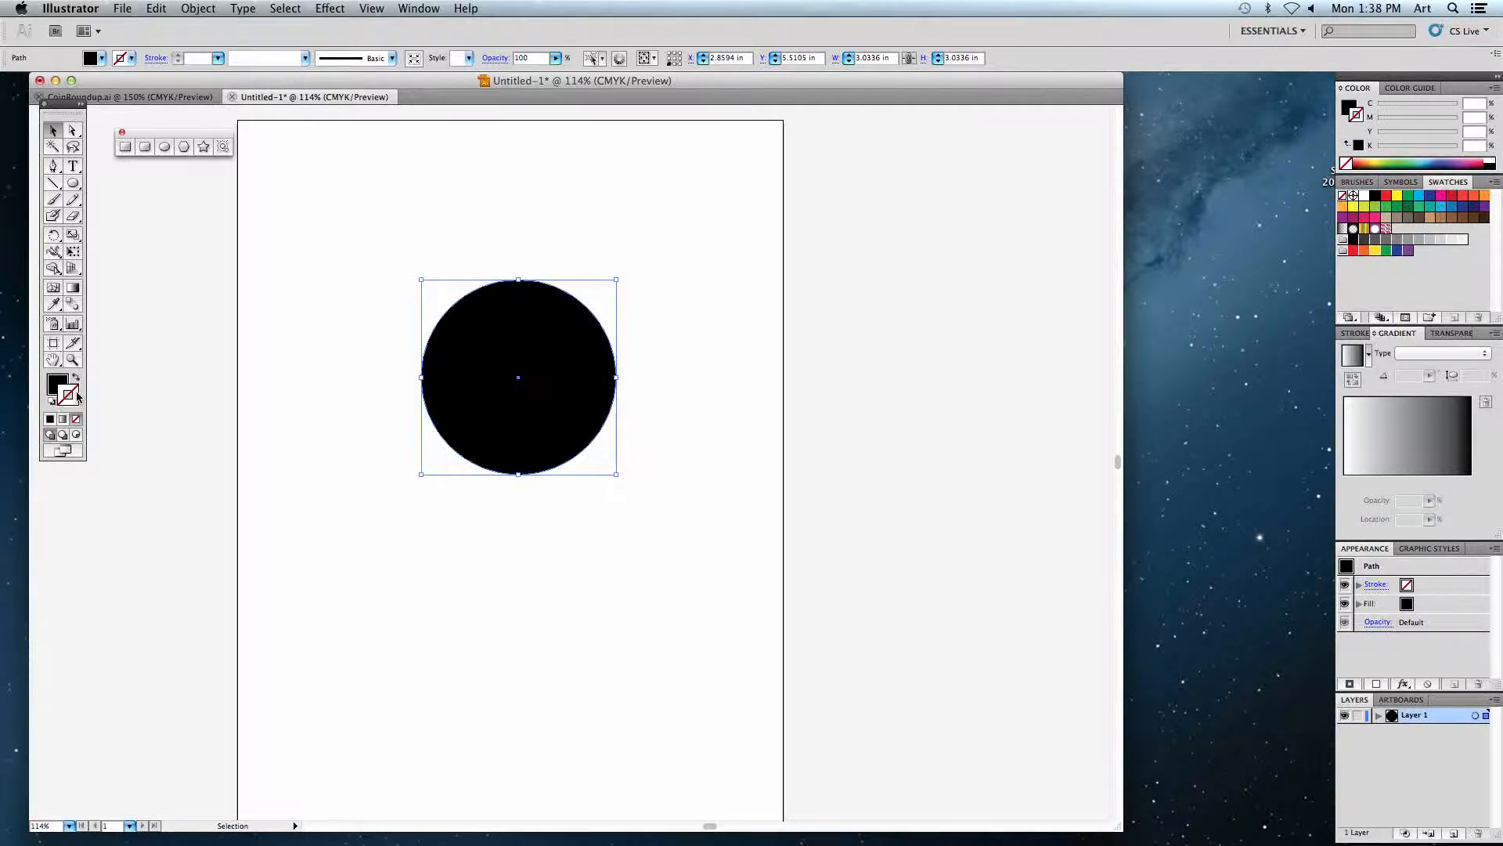
pyautogui.doubleClick(78, 397)
pyautogui.click(730, 249)
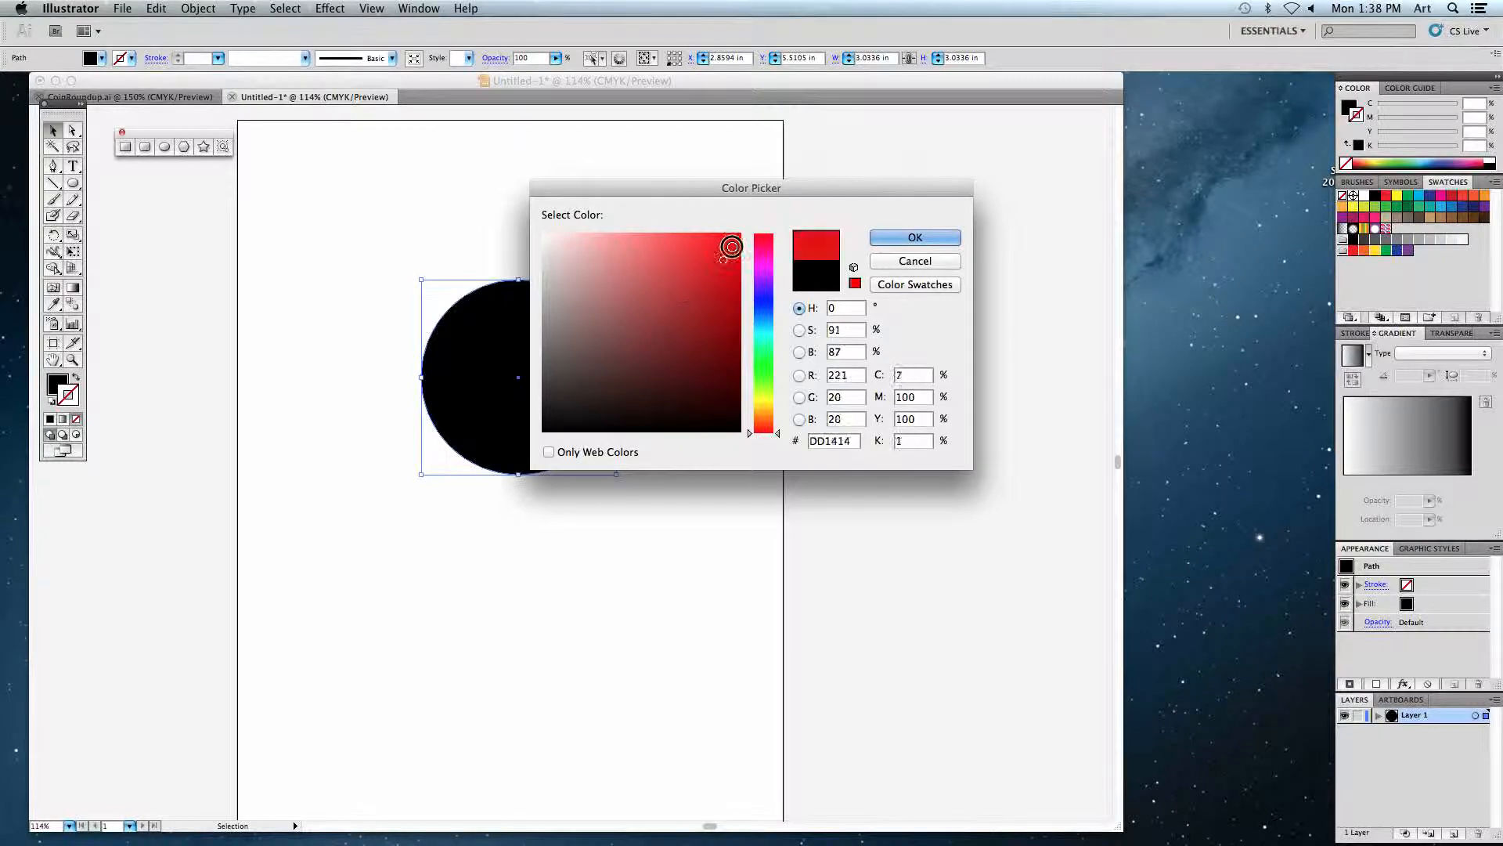
pyautogui.click(913, 237)
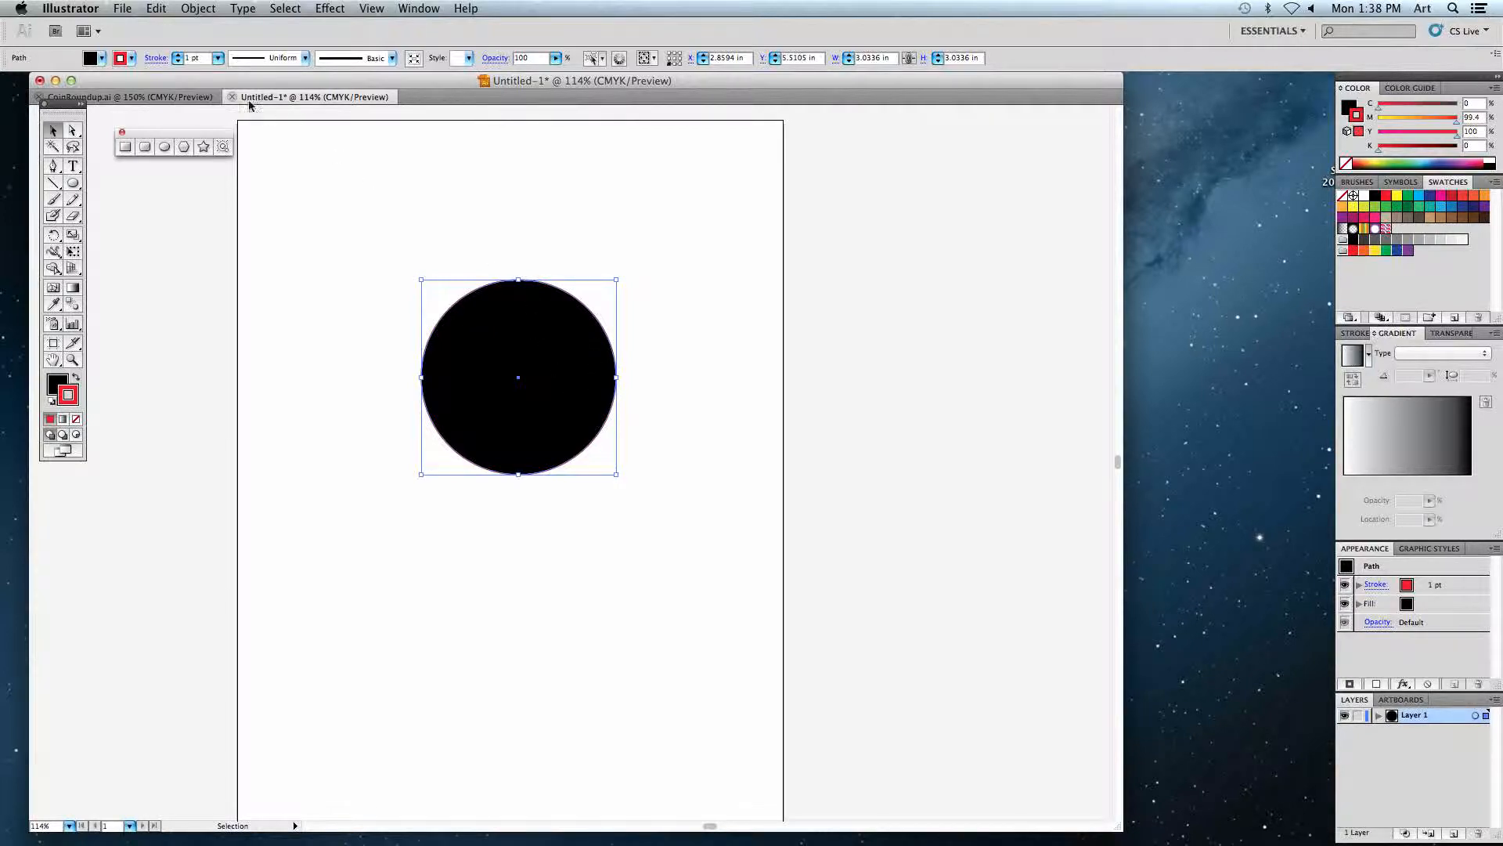
# - Increase the circle's red stroke weight to 28 pt, then deselect and reselect the circle
pyautogui.click(178, 54)
pyautogui.click(178, 54)
pyautogui.click(178, 54)
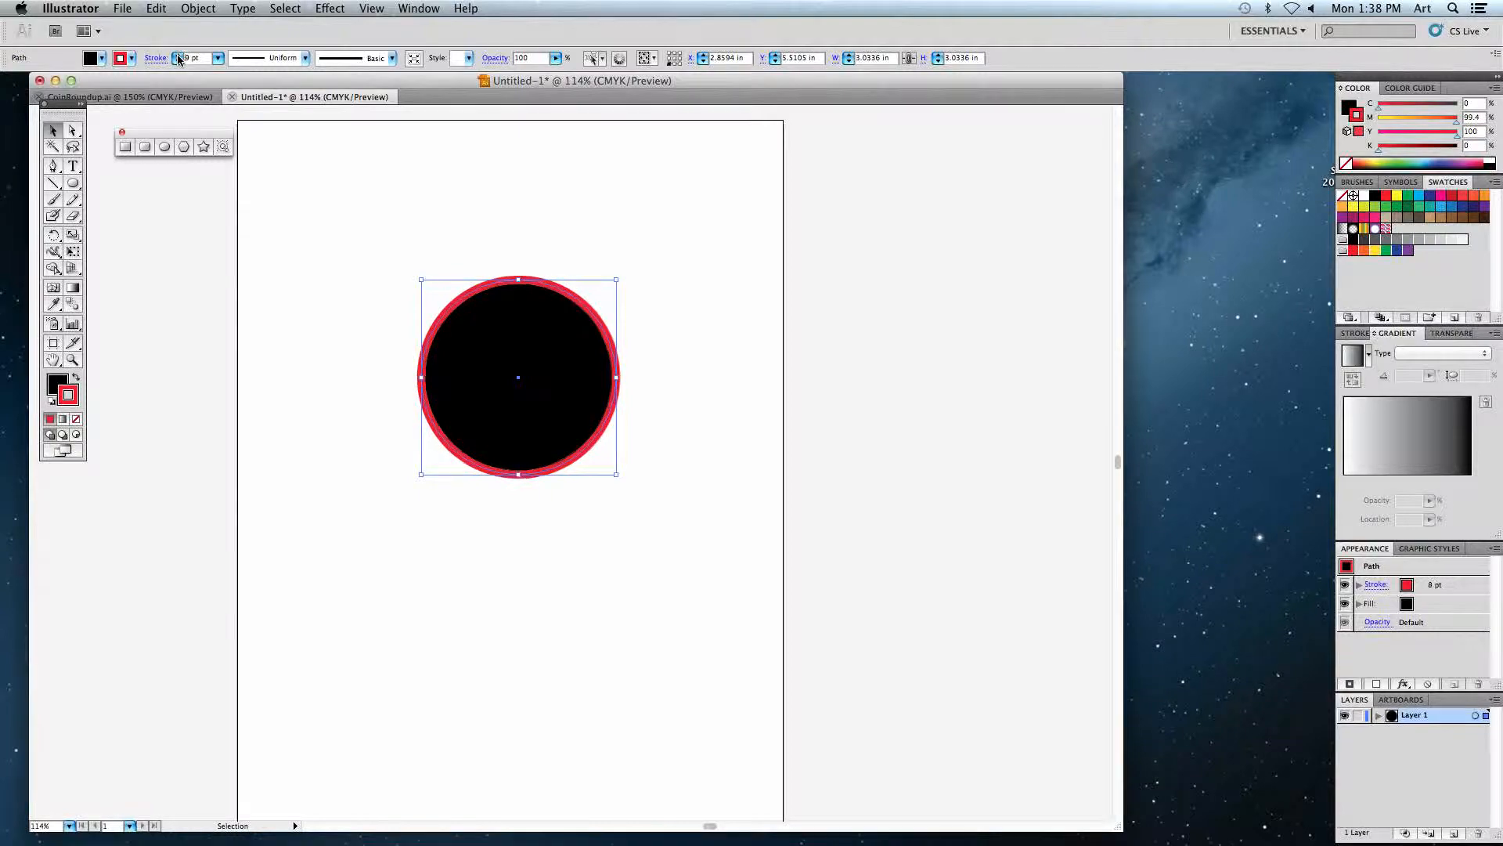
pyautogui.click(178, 55)
pyautogui.click(178, 55)
pyautogui.click(178, 55)
pyautogui.click(178, 55)
pyautogui.click(177, 55)
pyautogui.click(177, 55)
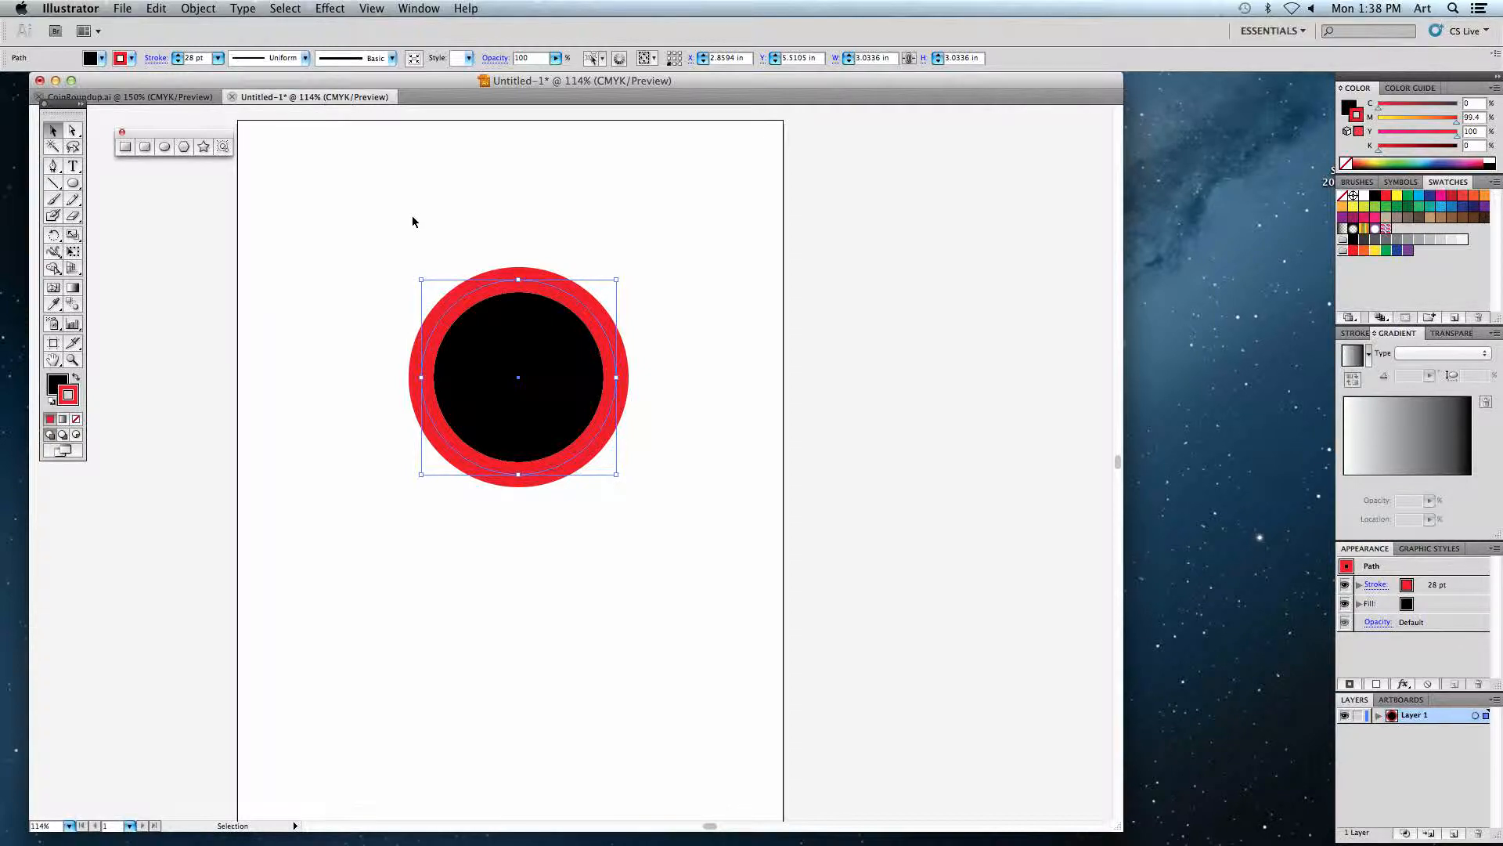
pyautogui.click(438, 230)
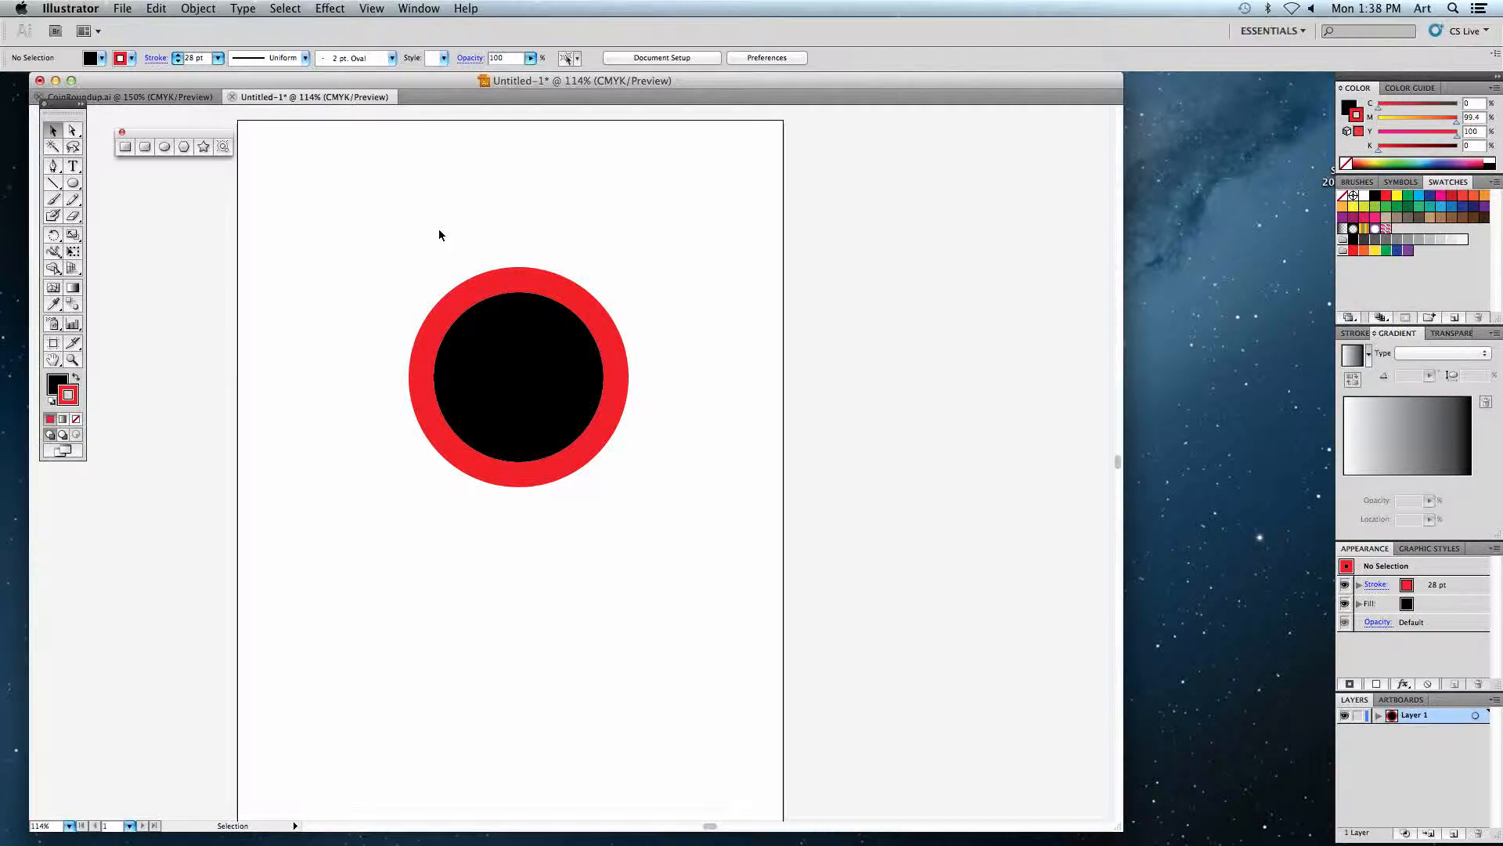
pyautogui.click(523, 337)
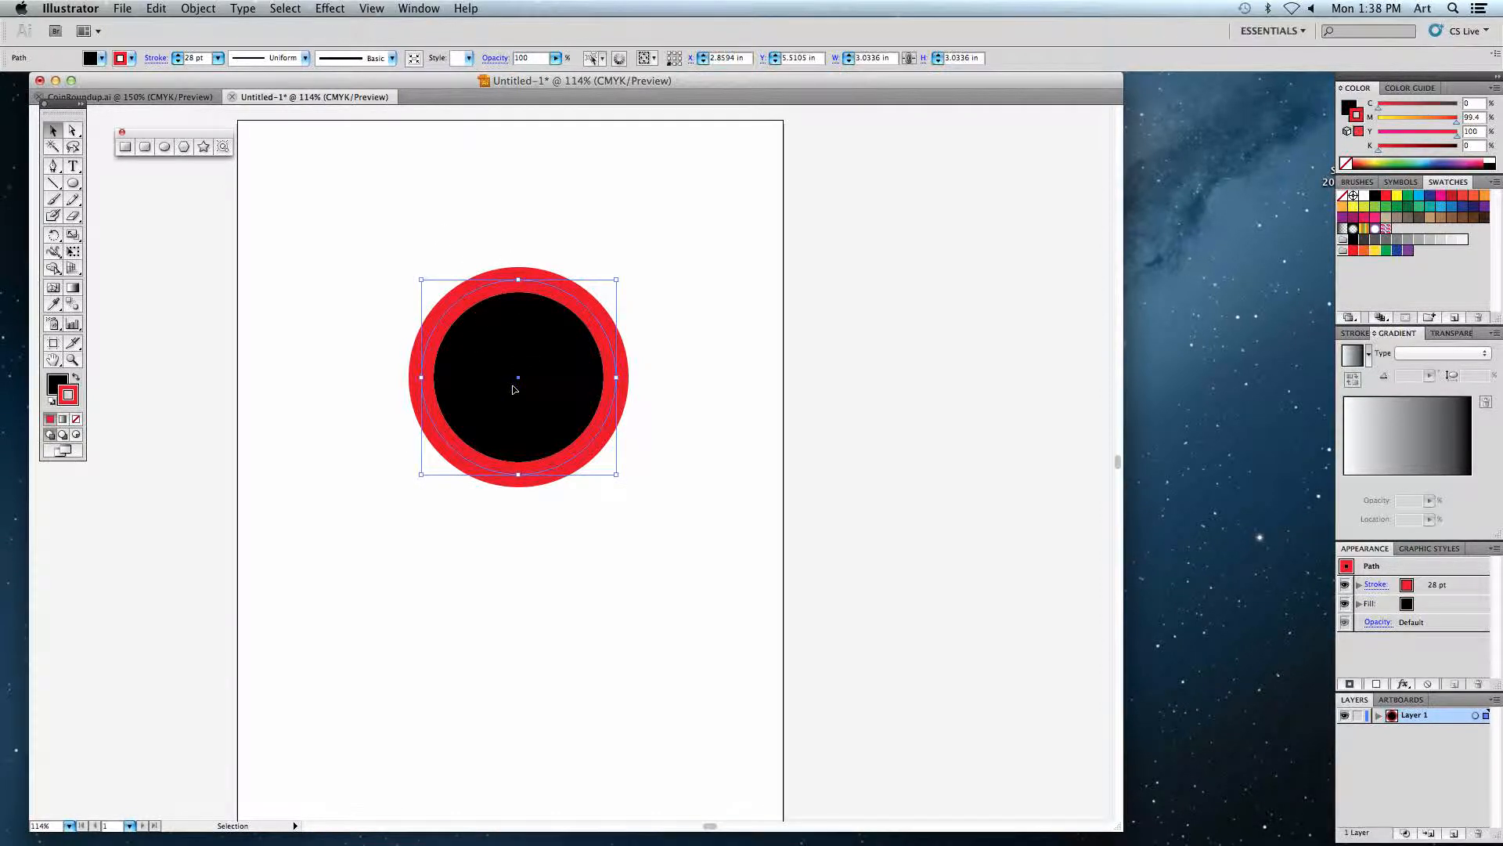
# - Delete the circle and set the stroke weight to 10 pt for drawing with the Pen tool
pyautogui.press('Delete')
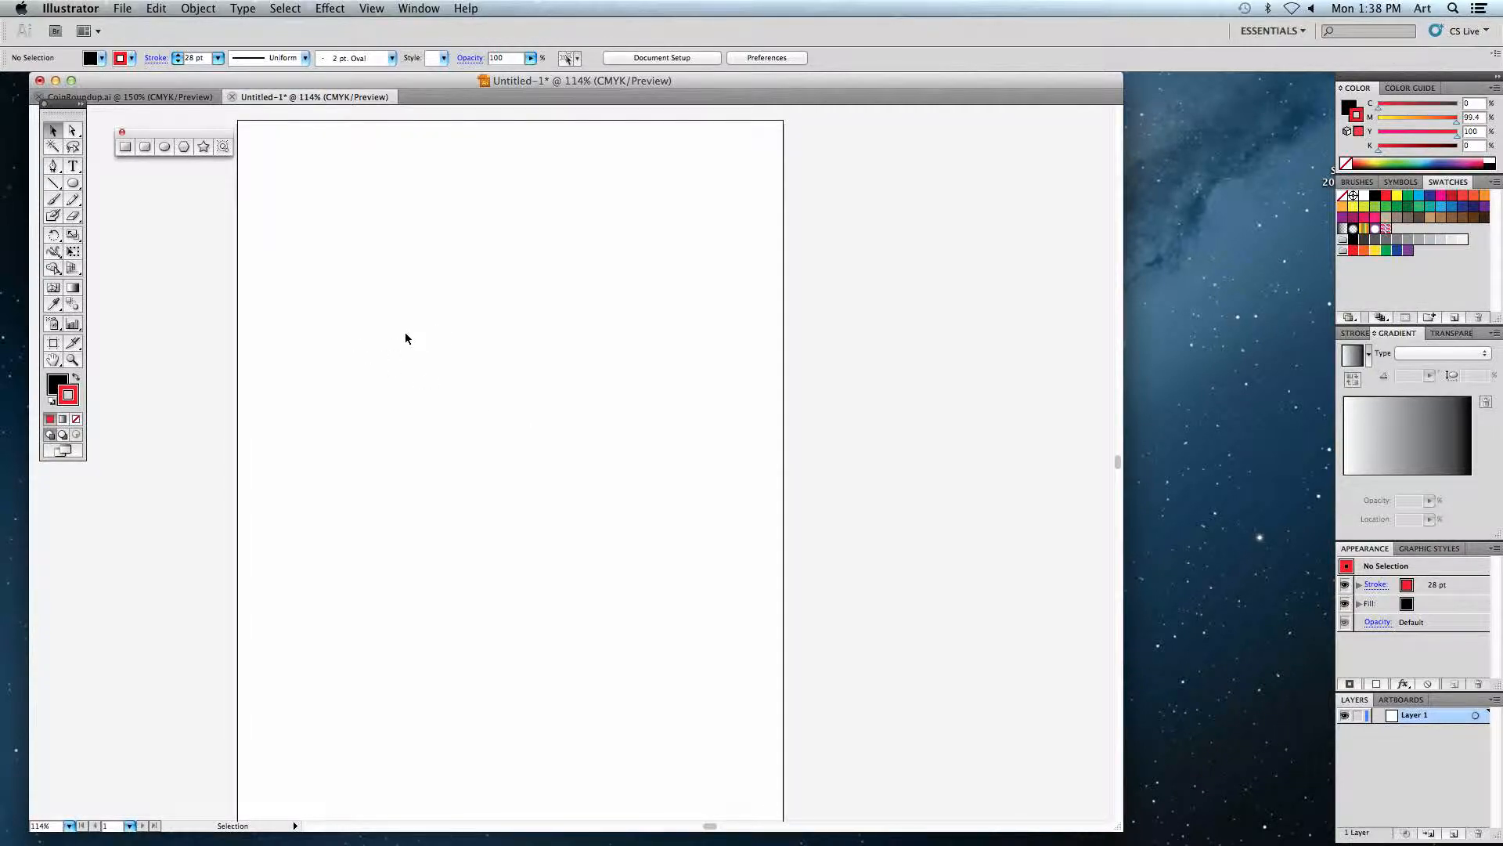
pyautogui.click(53, 166)
pyautogui.press('super+equal')
pyautogui.press('super+equal')
pyautogui.press('super+equal')
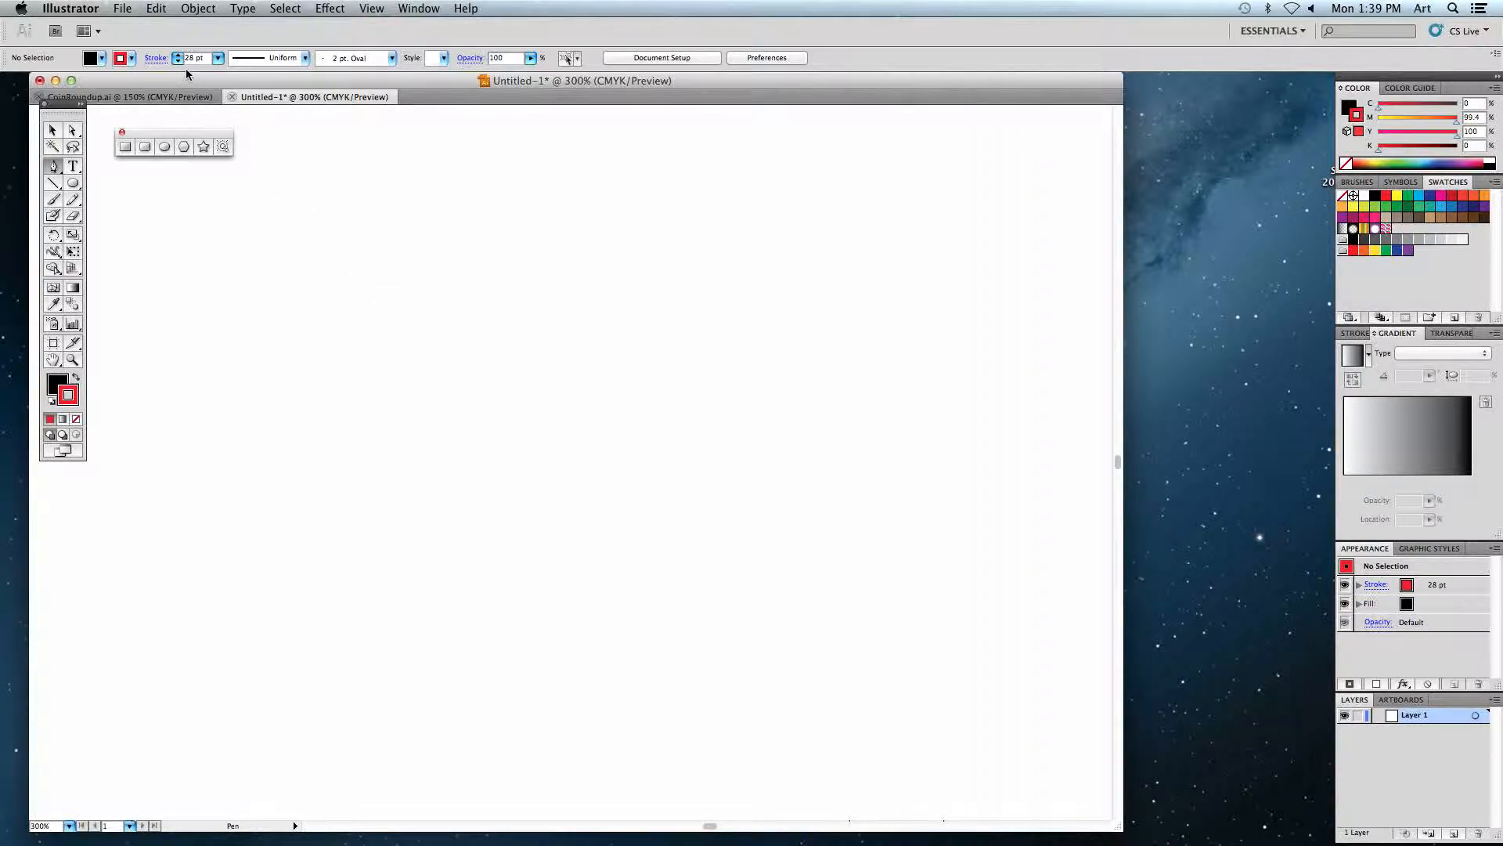
pyautogui.moveTo(202, 59); pyautogui.dragTo(153, 65)
pyautogui.write('10')
pyautogui.press('Return')
# - Draw a zigzag path of straight segments with three peaks across the upper part of the view using the Pen tool
pyautogui.click(231, 391)
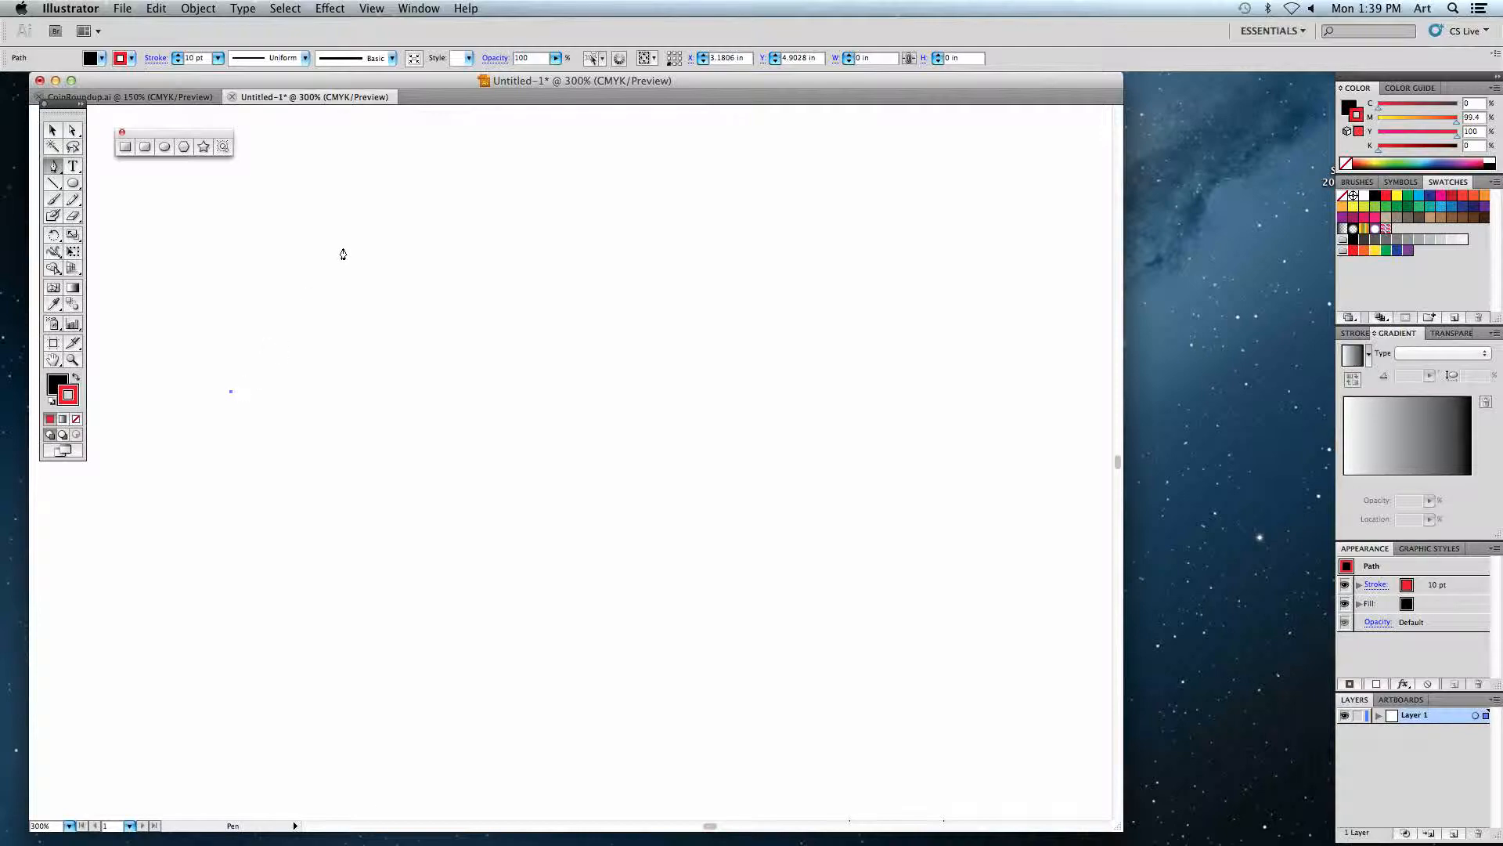
pyautogui.click(320, 257)
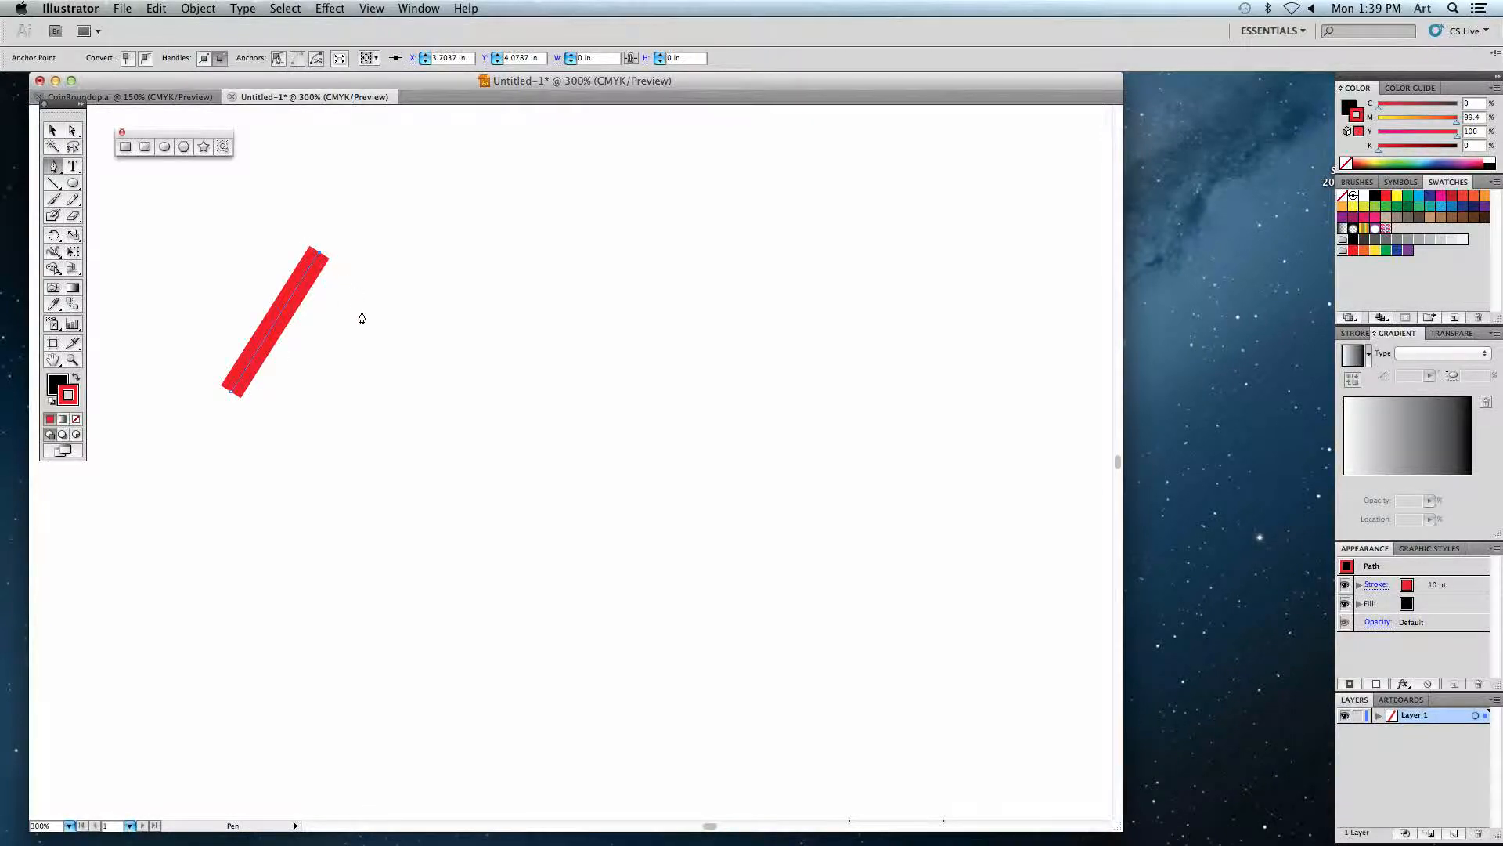
pyautogui.click(389, 376)
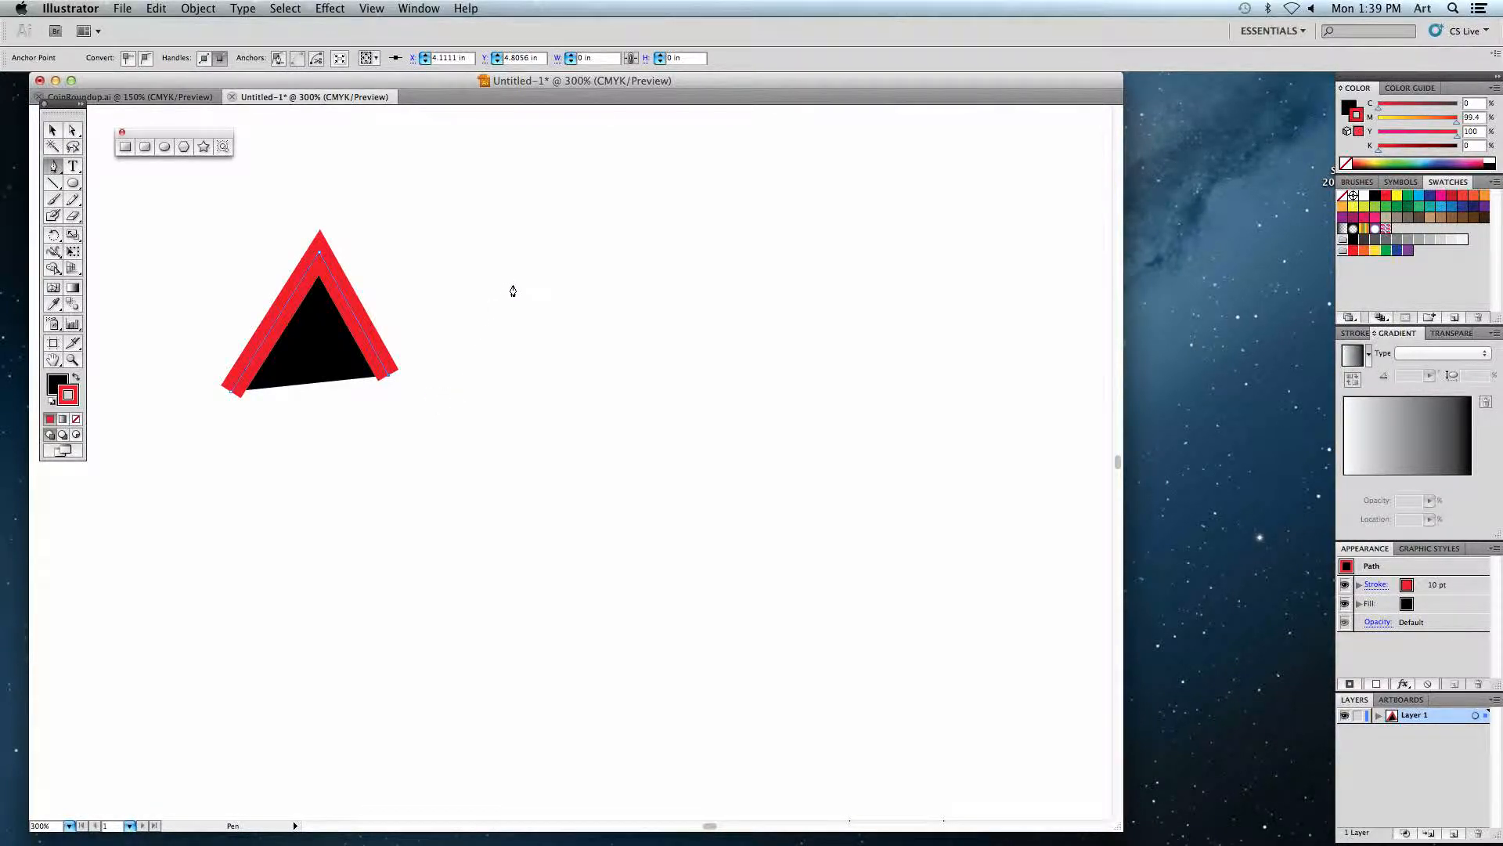
pyautogui.click(512, 226)
pyautogui.click(564, 392)
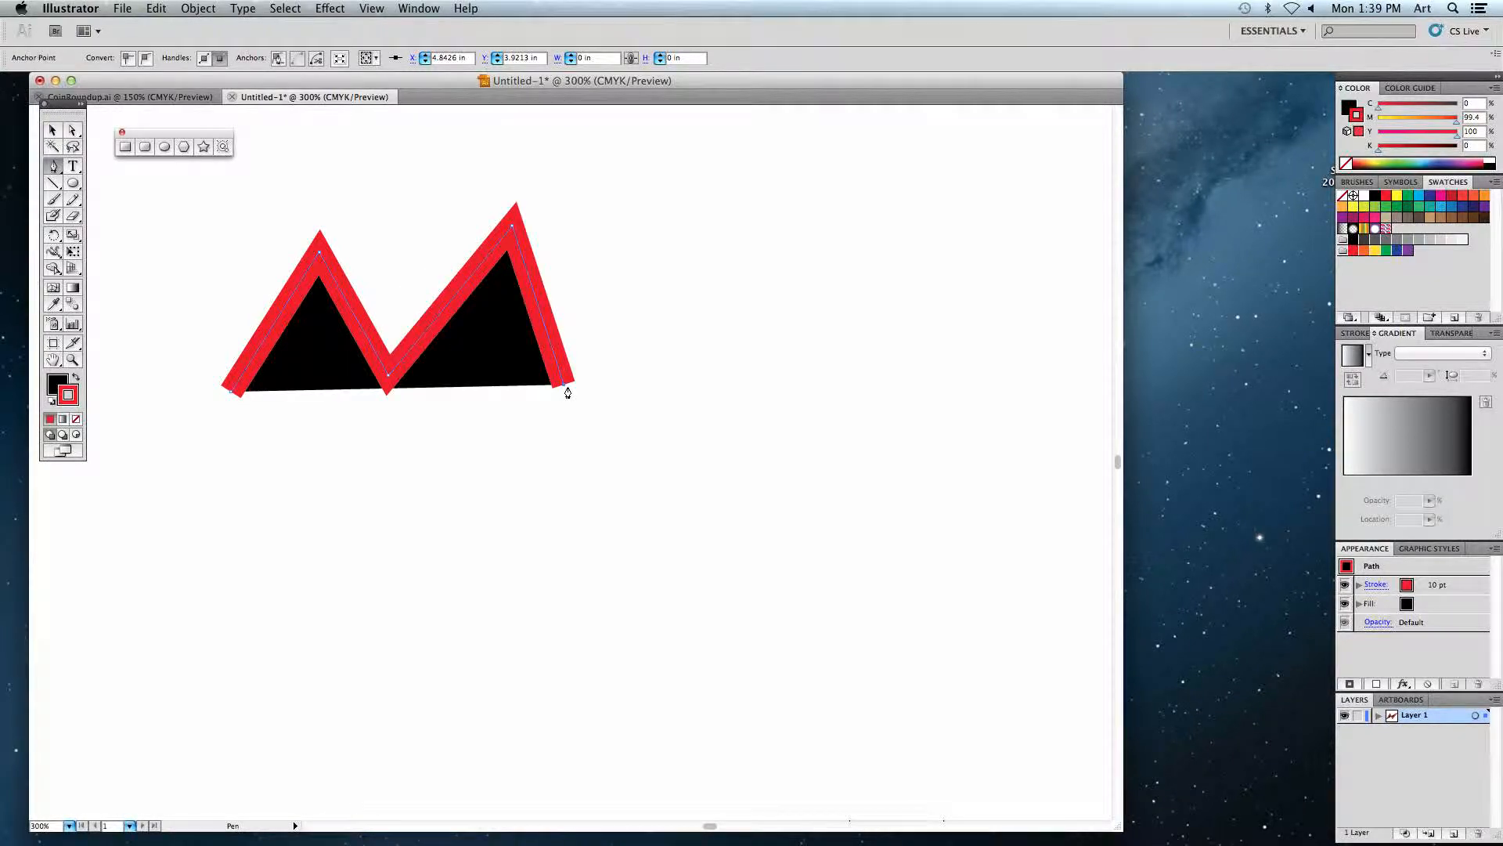
pyautogui.click(661, 236)
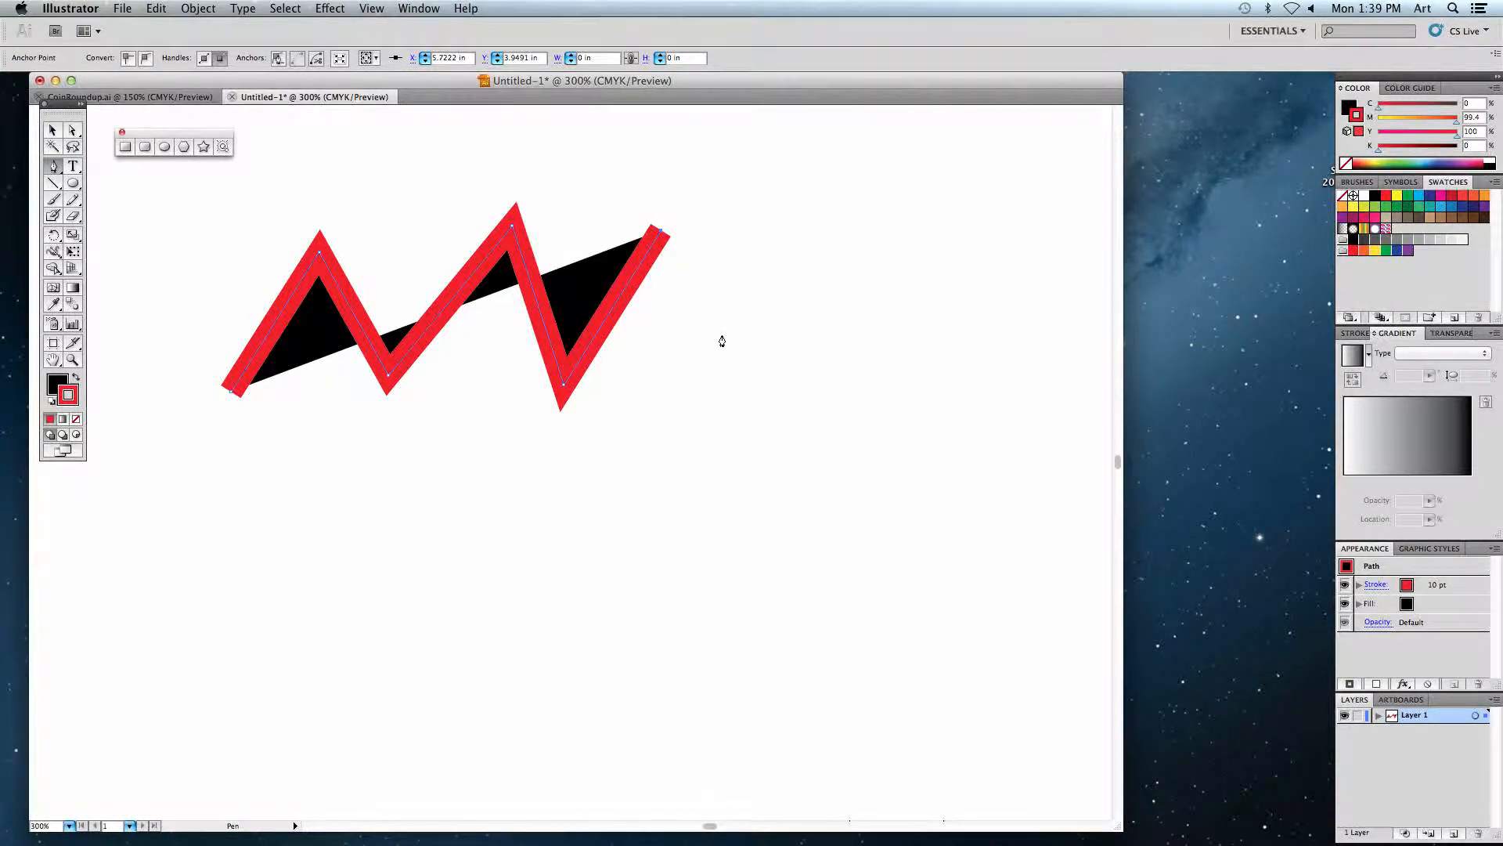
pyautogui.click(764, 402)
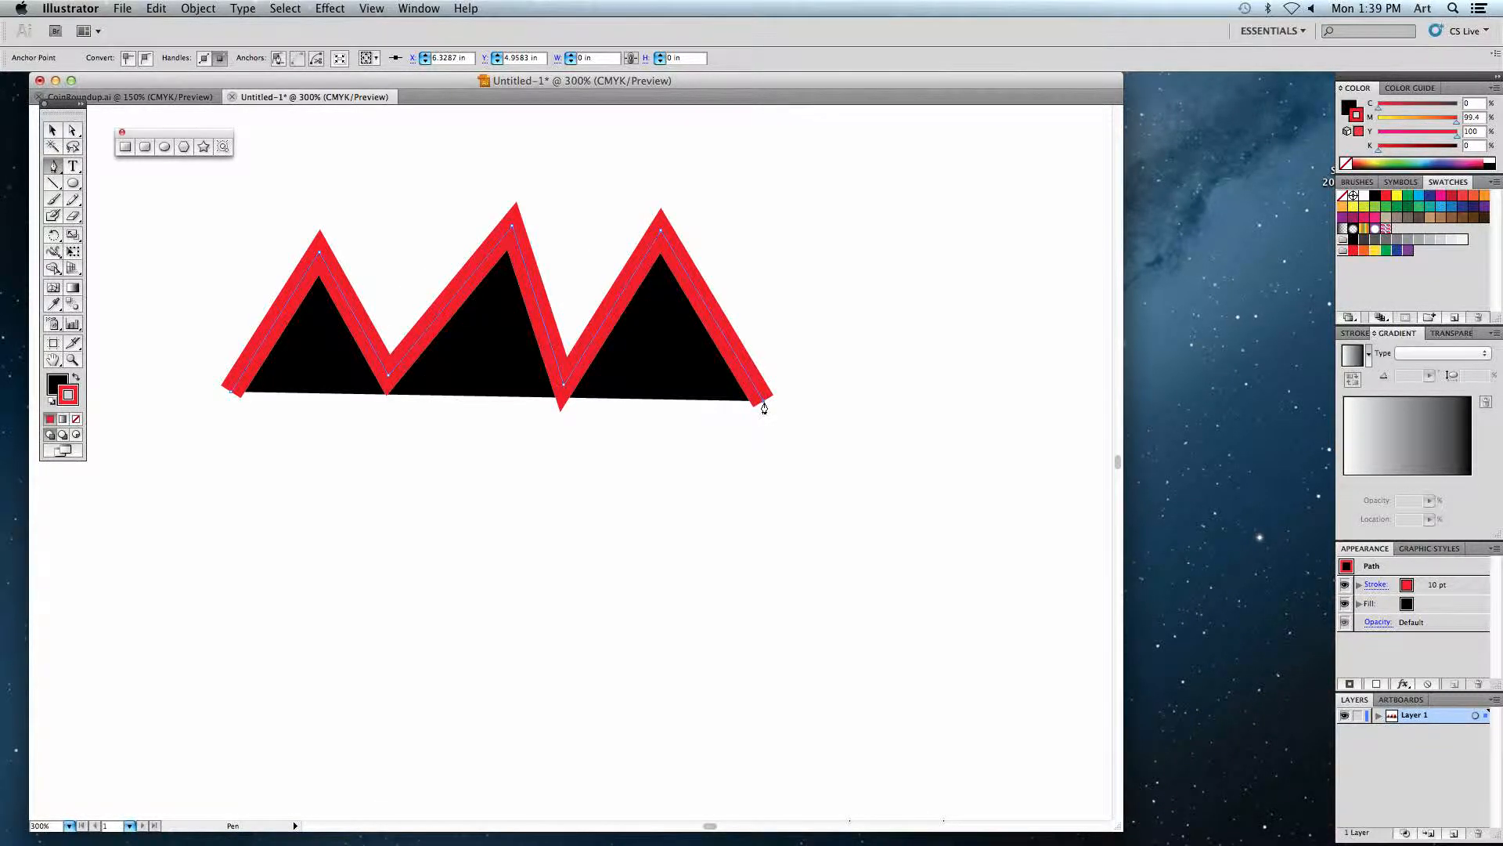
# - Continue the zigzag path down the right side and back along a jagged lower edge, closing it at its starting point
pyautogui.click(699, 584)
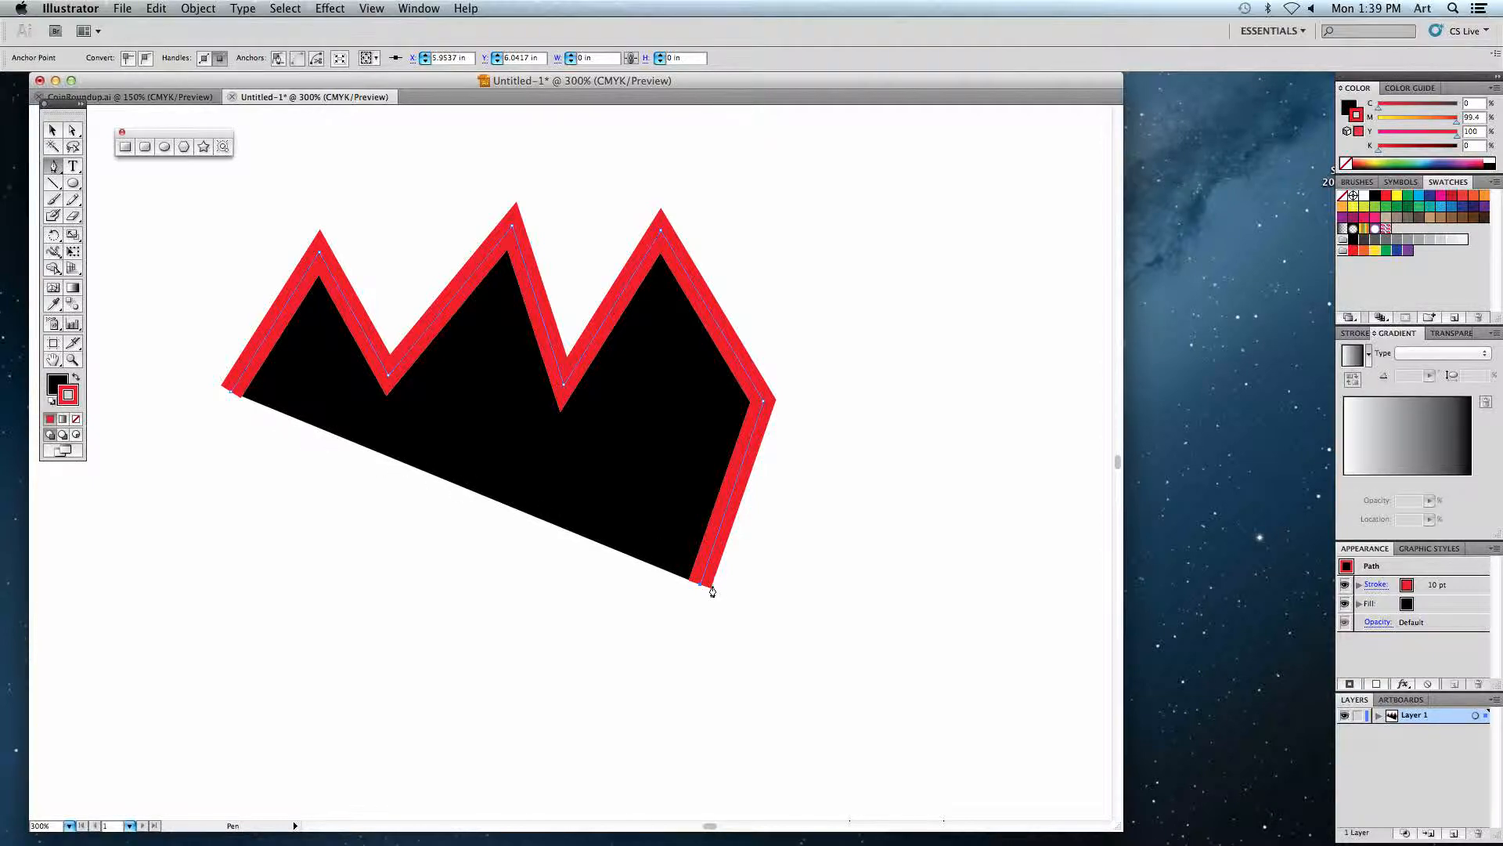
pyautogui.click(512, 634)
pyautogui.click(524, 524)
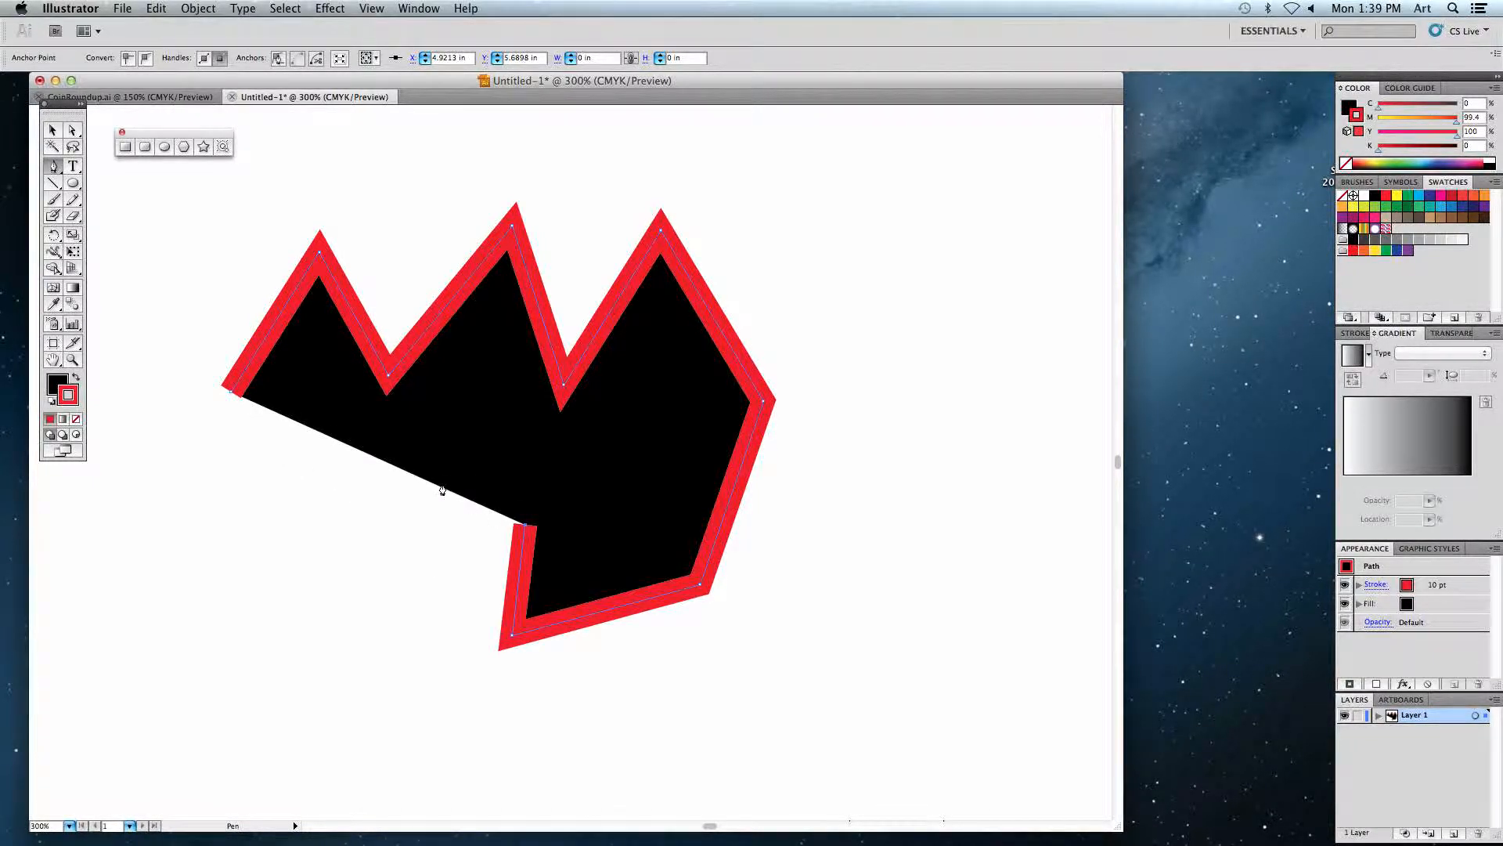
pyautogui.click(441, 481)
pyautogui.click(397, 621)
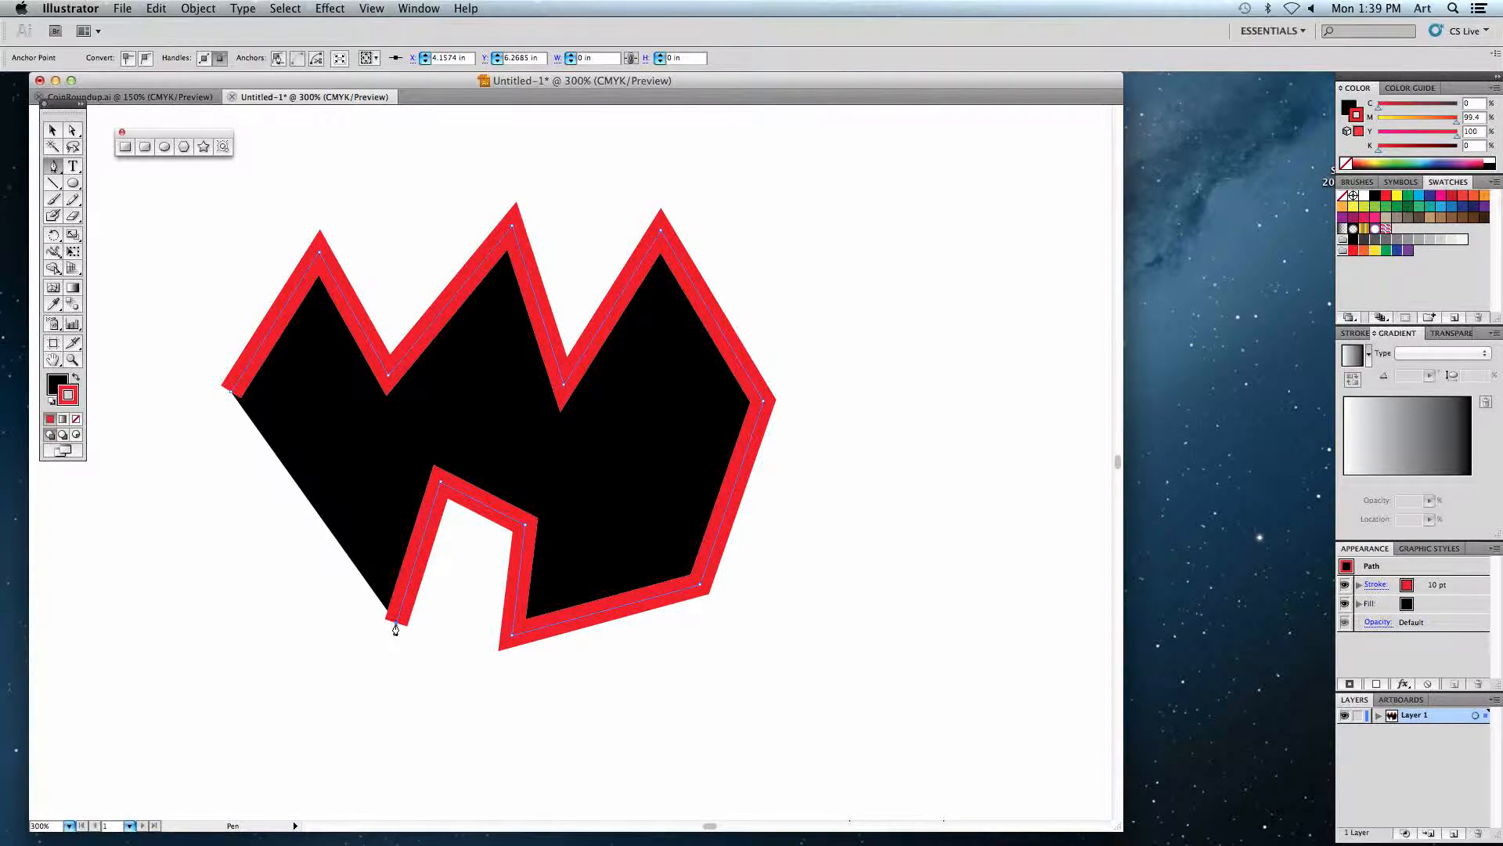
pyautogui.click(240, 600)
pyautogui.click(302, 537)
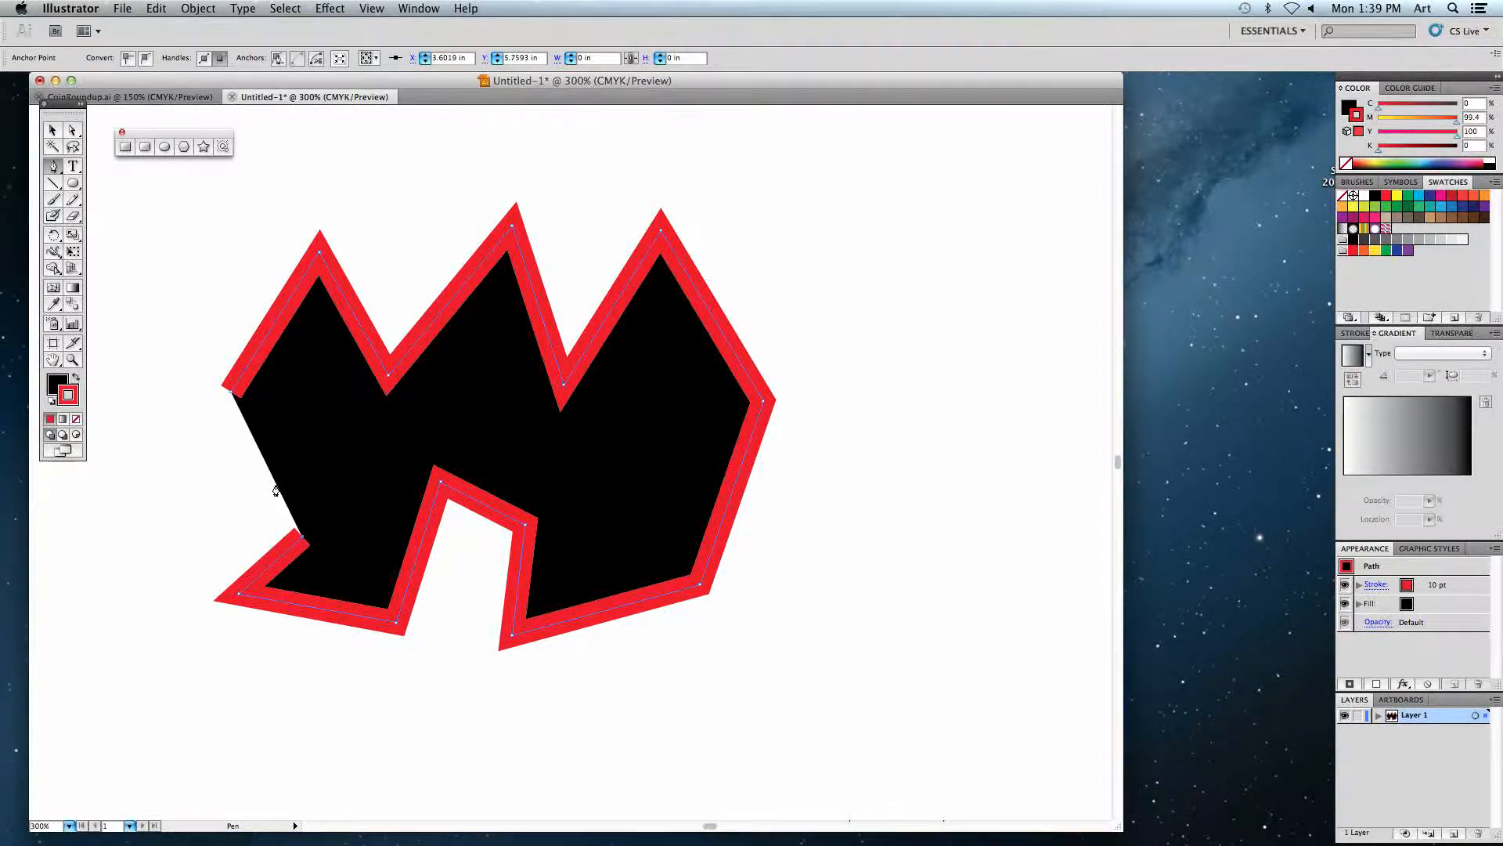
pyautogui.click(180, 467)
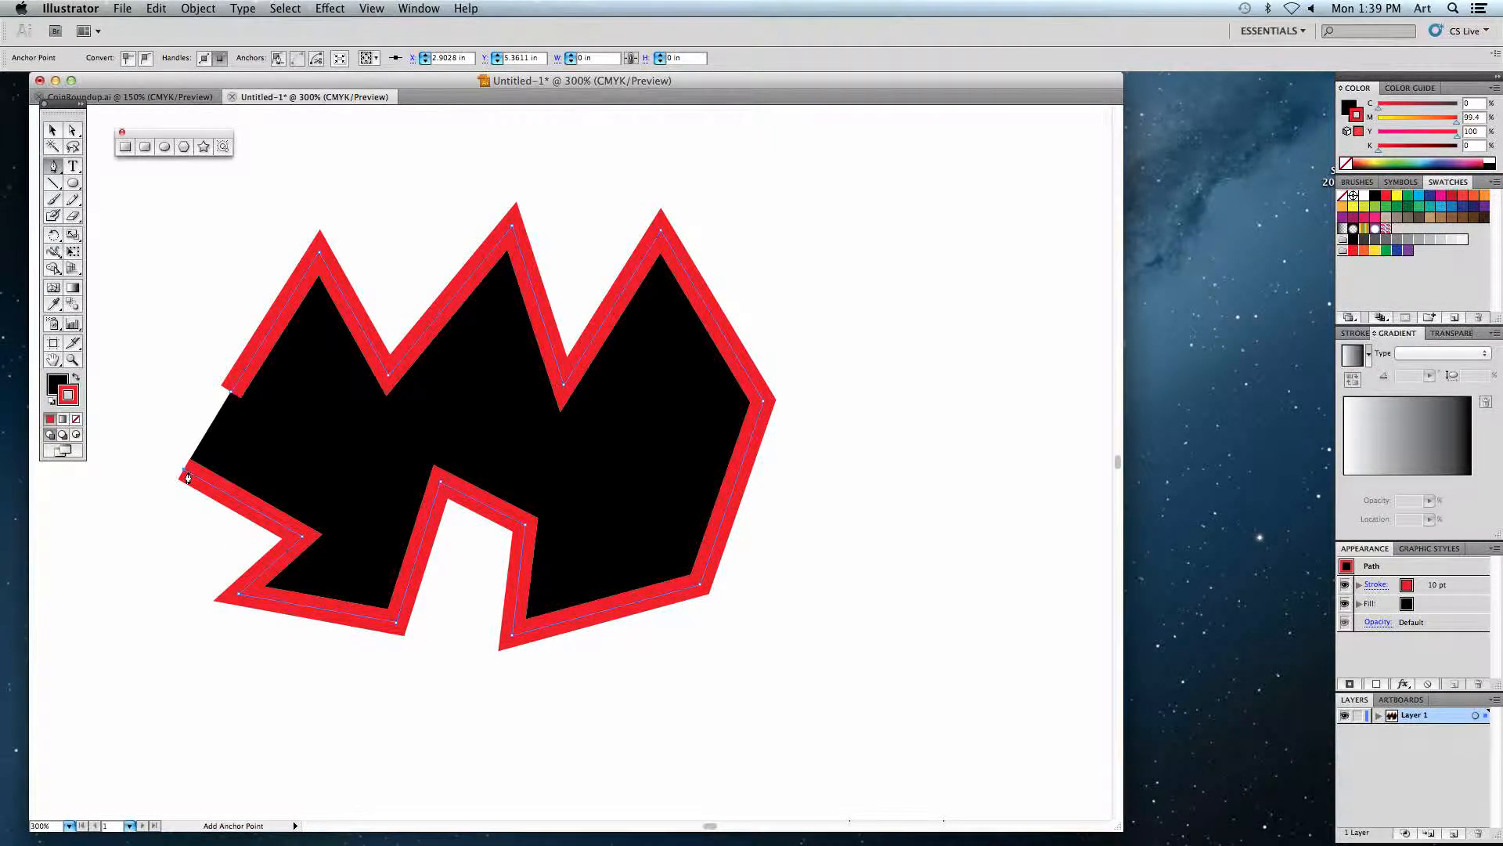
pyautogui.click(229, 392)
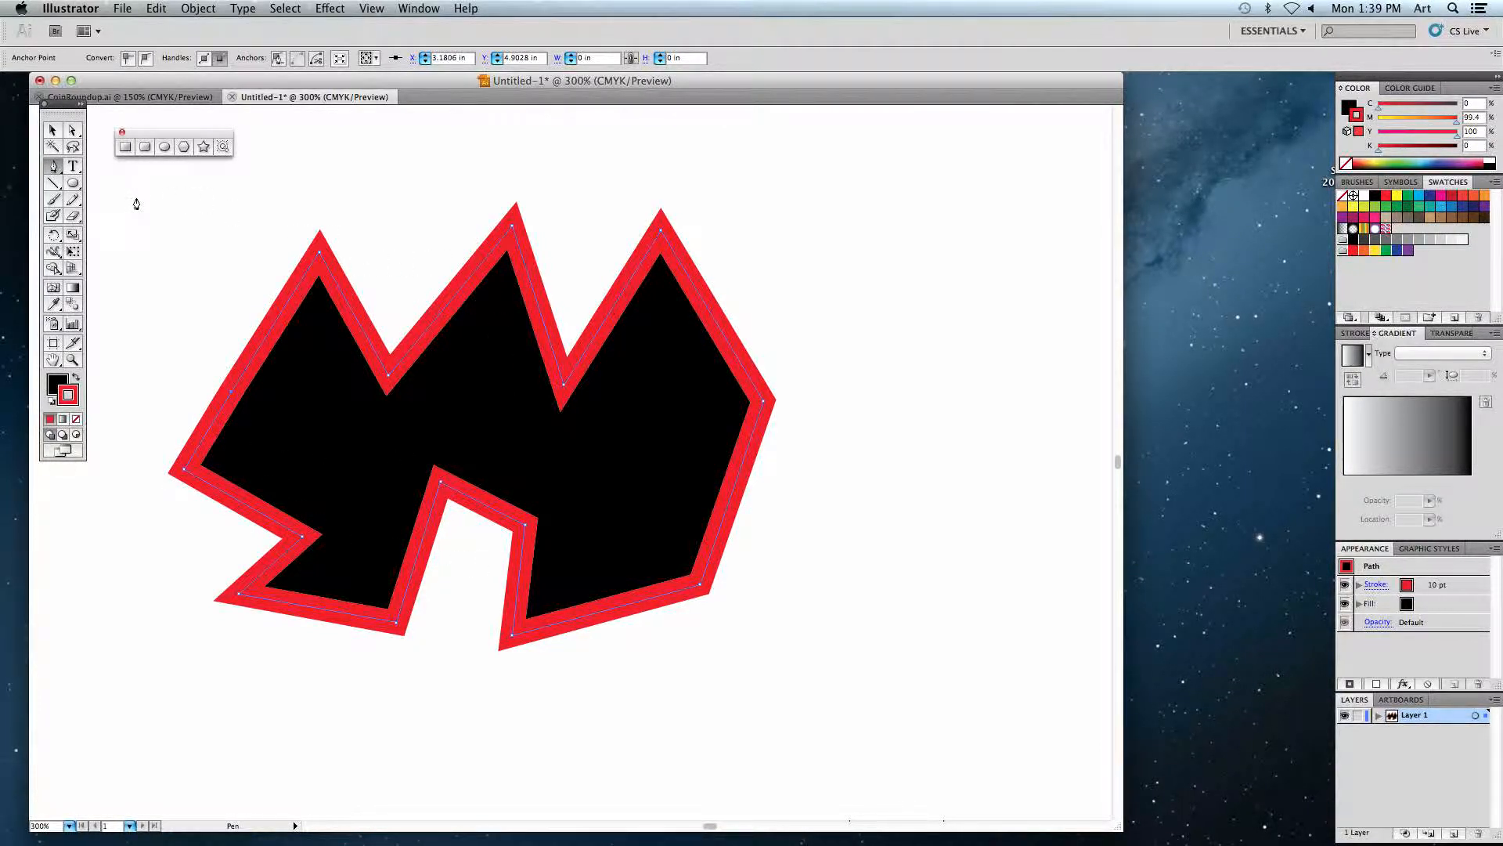
# - Reshape the left side of the closed shape by moving three anchor points with the Direct Selection tool, then deselect it
pyautogui.click(72, 130)
pyautogui.moveTo(319, 251)
pyautogui.mouseDown()
pyautogui.moveTo(248, 238)
pyautogui.moveTo(312, 273)
pyautogui.mouseUp()
pyautogui.moveTo(228, 392); pyautogui.dragTo(149, 321)
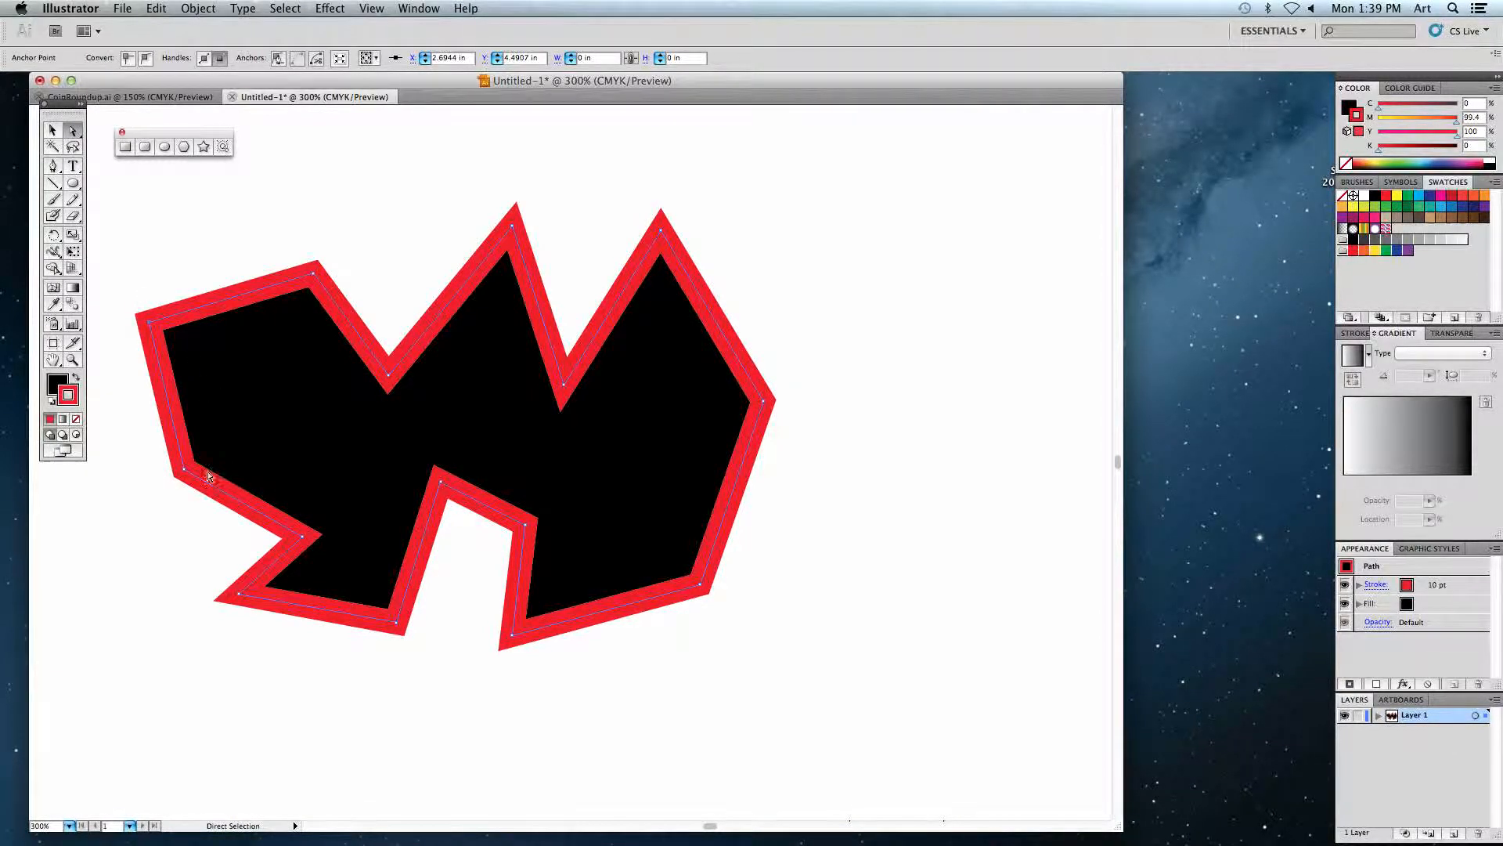
pyautogui.moveTo(182, 469); pyautogui.dragTo(209, 437)
pyautogui.click(192, 597)
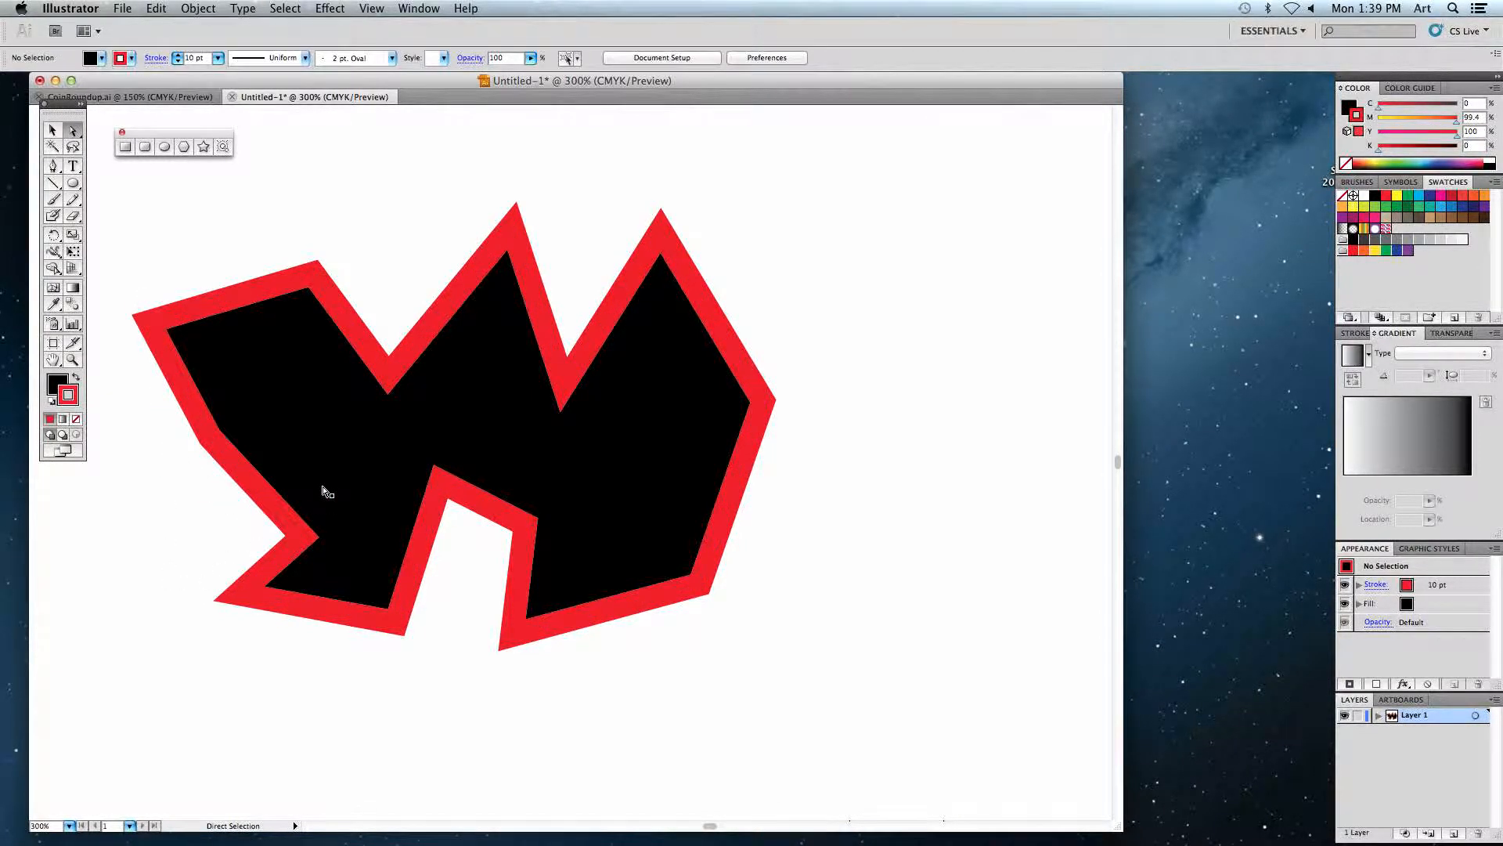
# - Move the whole jagged shape about 0.37 in right and 0.39 in up, then deselect it with the Pen tool active
pyautogui.click(427, 456)
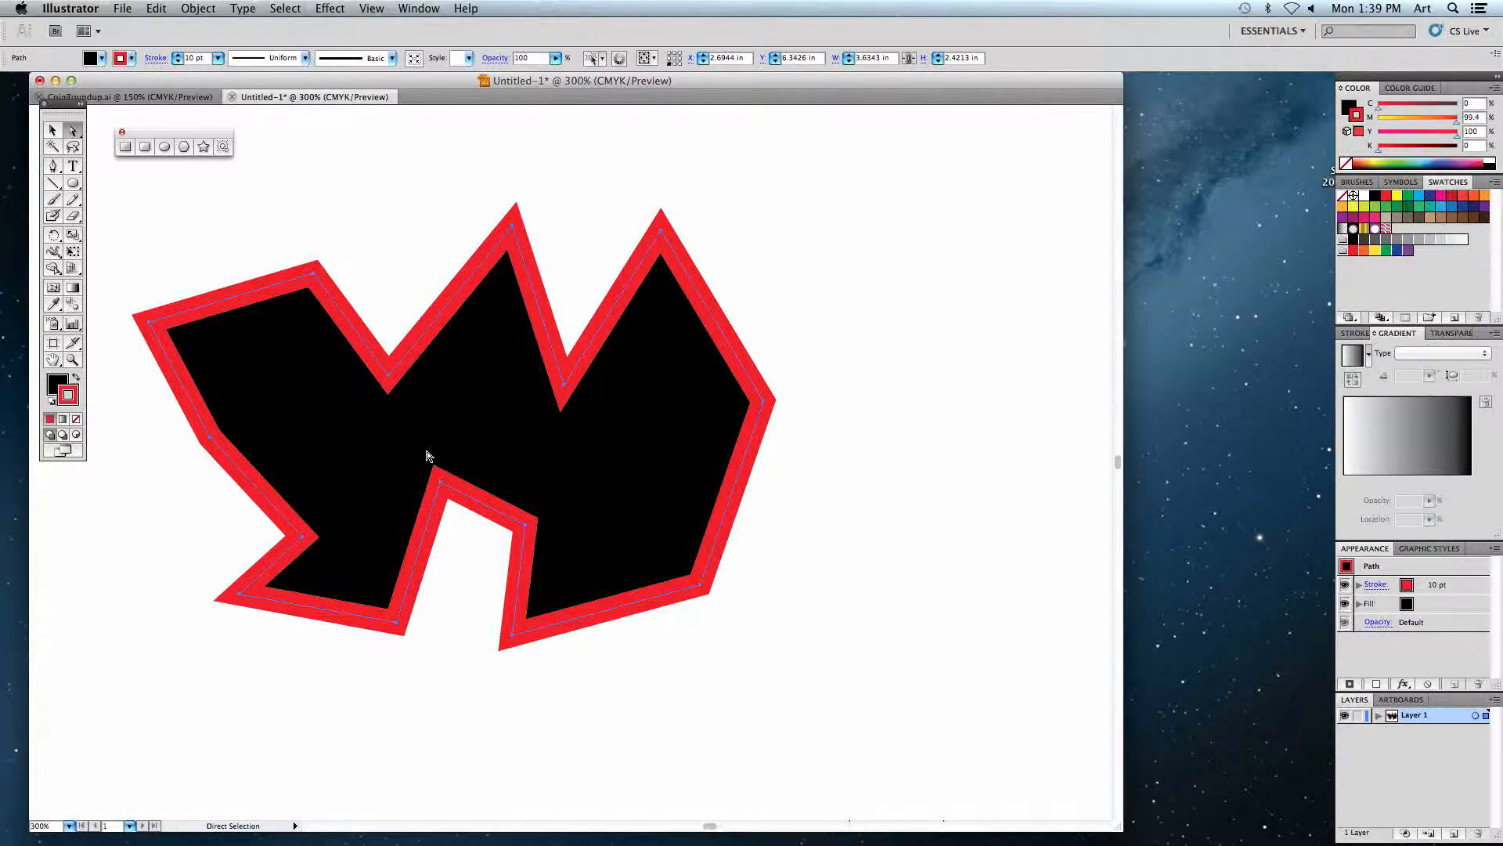
pyautogui.moveTo(427, 456); pyautogui.dragTo(490, 389)
pyautogui.click(51, 167)
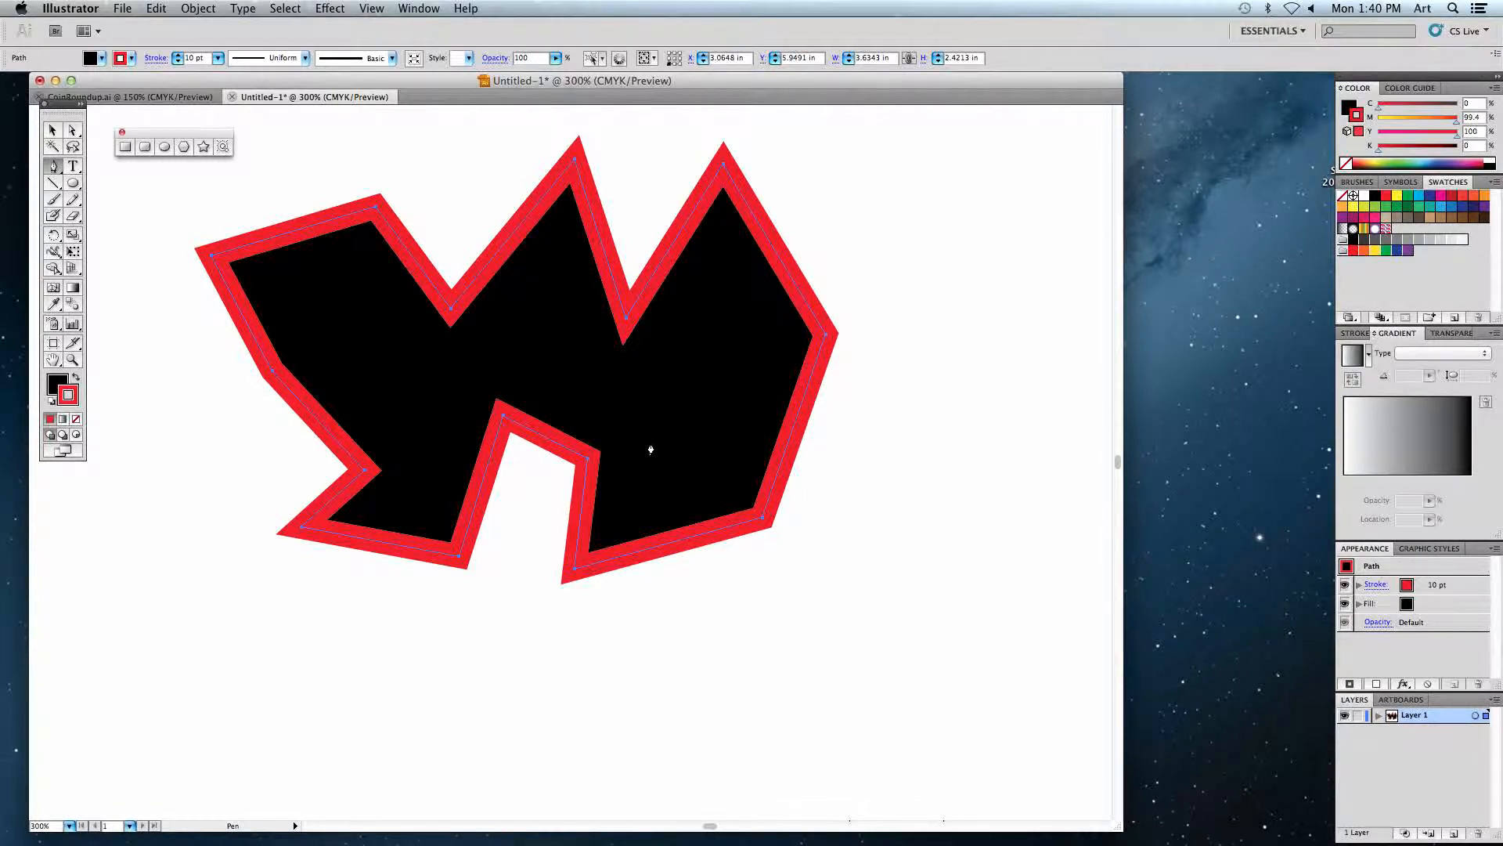
pyautogui.press('super+minus')
pyautogui.press('super+shift+a')
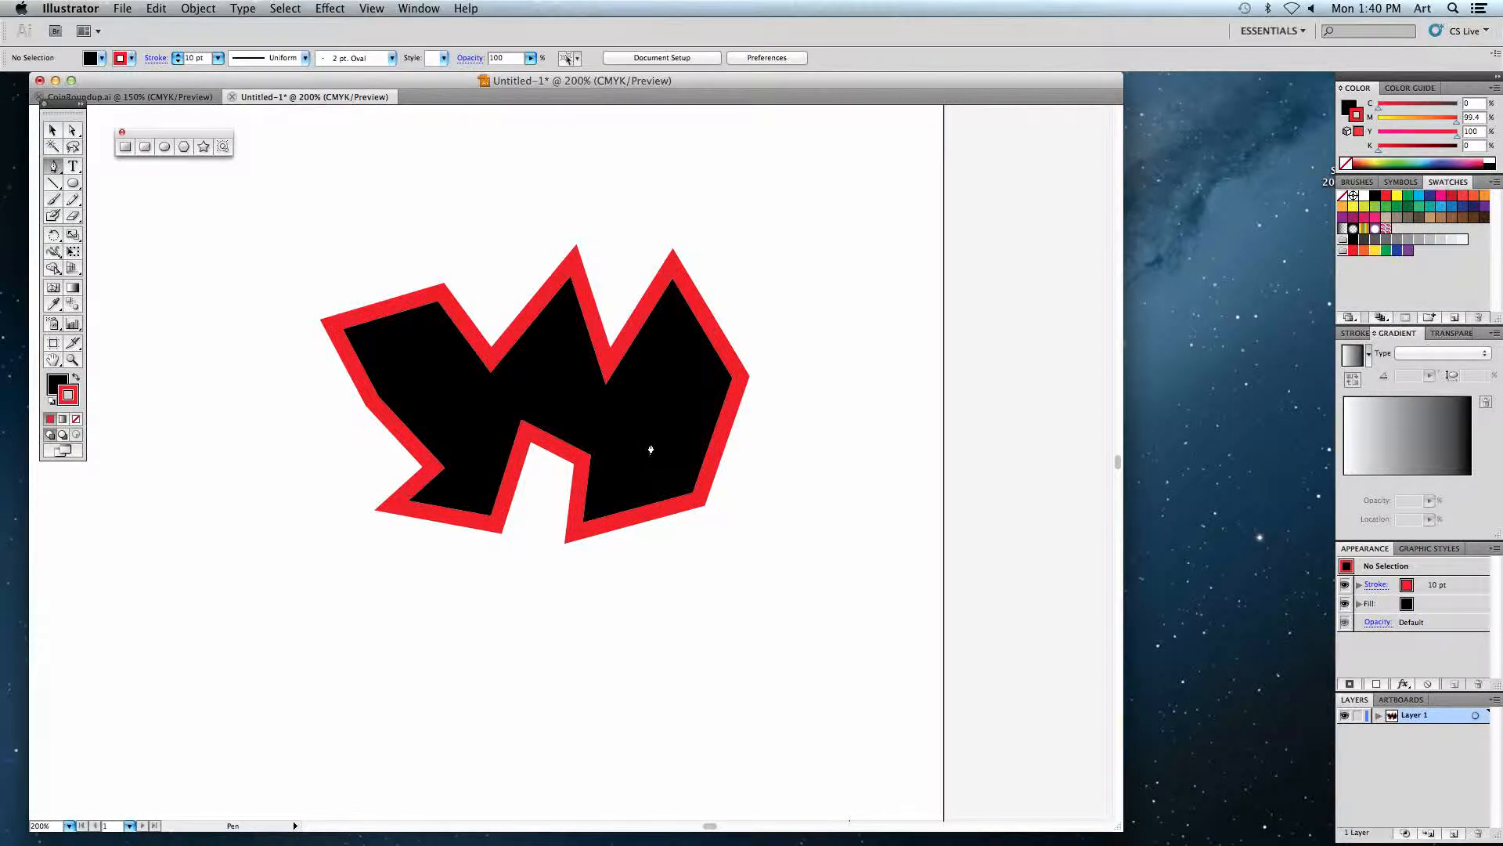
# - Select the whole jagged shape, return to the Pen tool and deselect the shape
pyautogui.scroll(-3, 530, 548)
pyautogui.press('a')
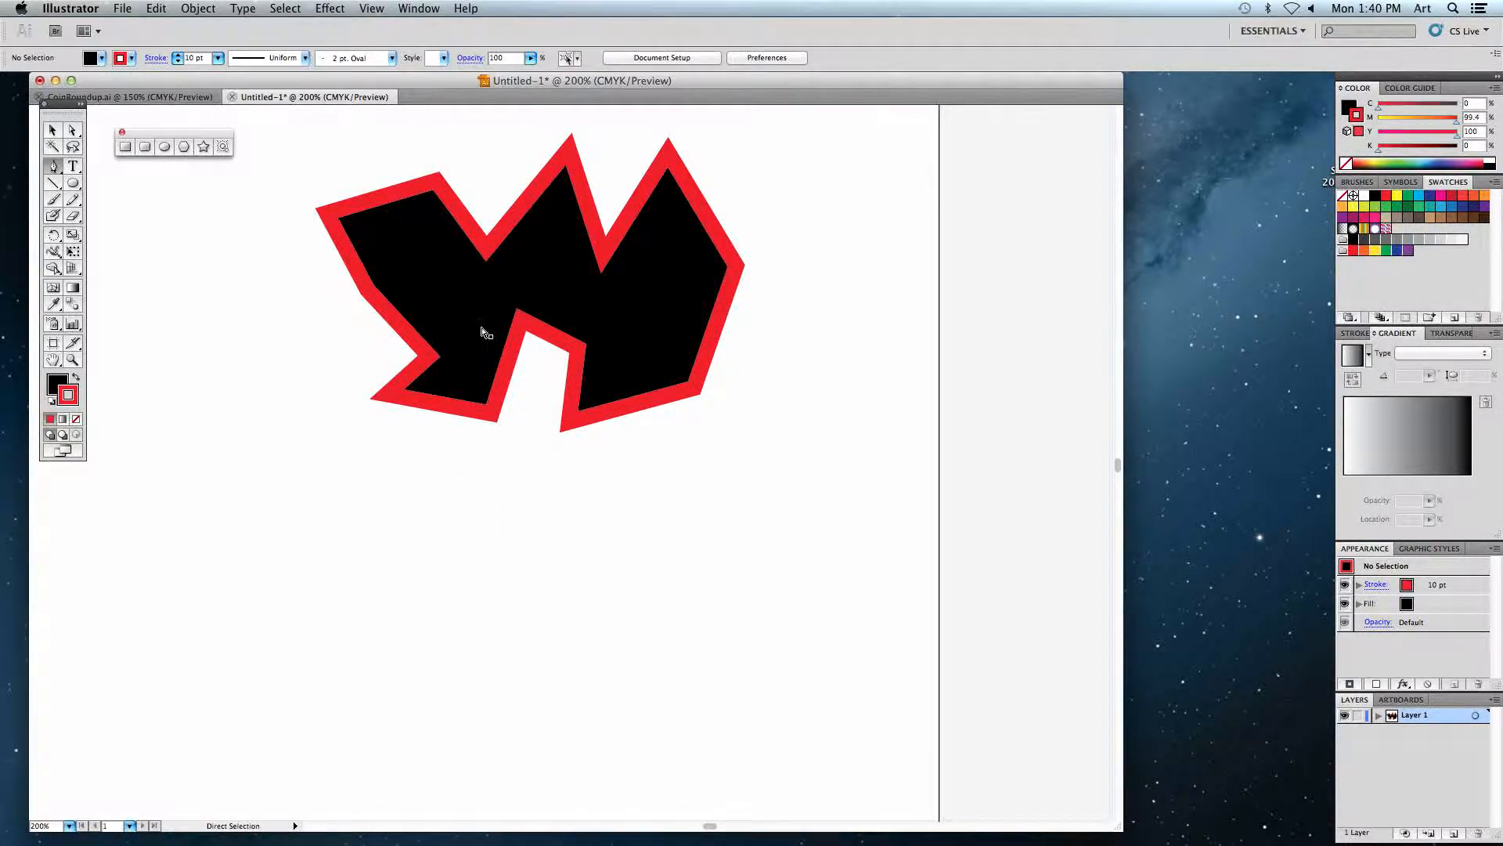
pyautogui.click(442, 295)
pyautogui.press('p')
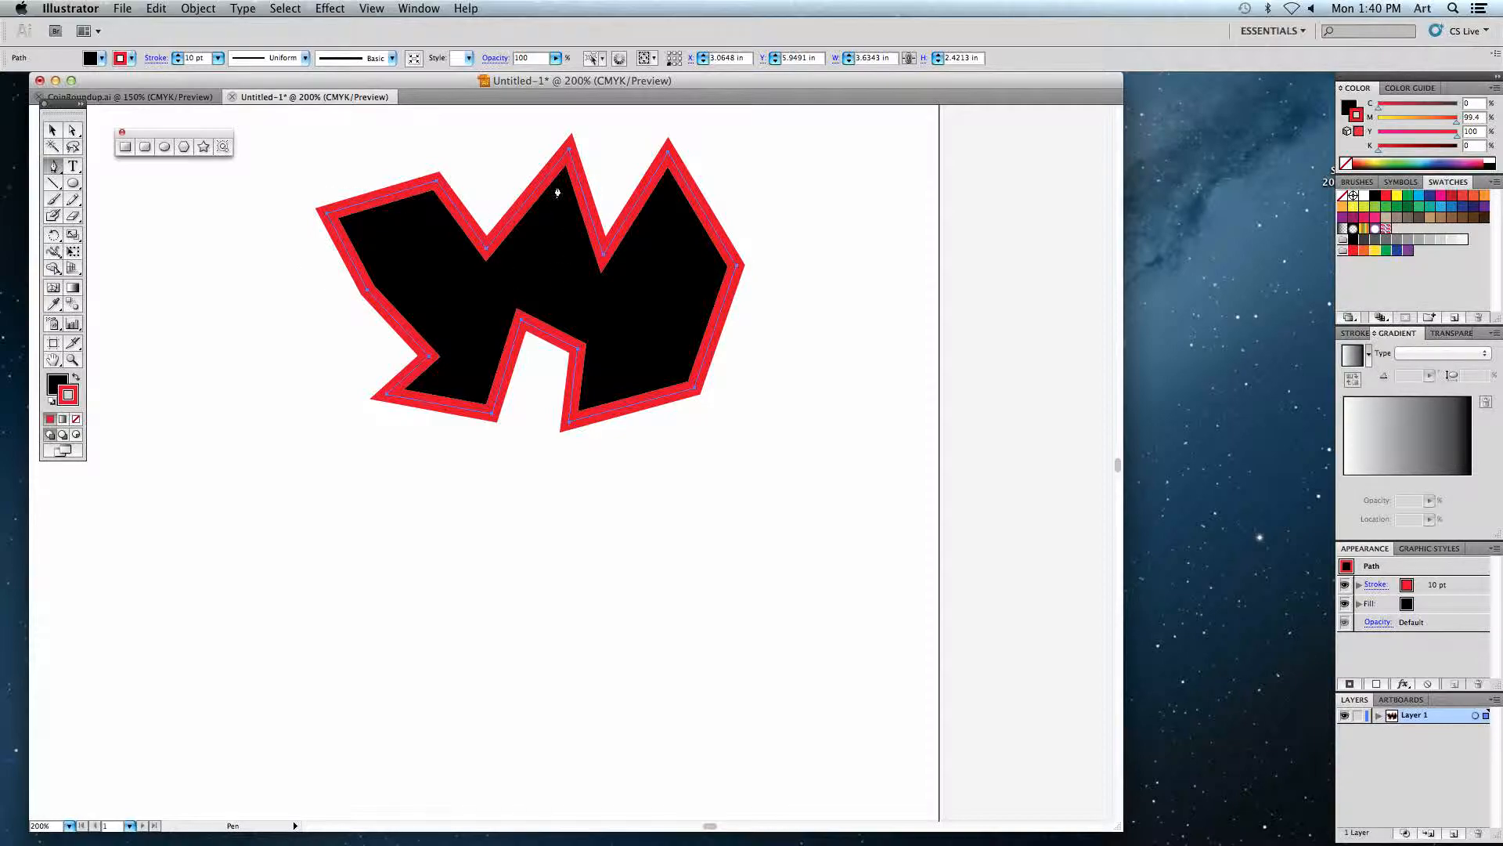
pyautogui.press('super')
pyautogui.keyDown('super'); pyautogui.click(778, 315); pyautogui.keyUp('super')
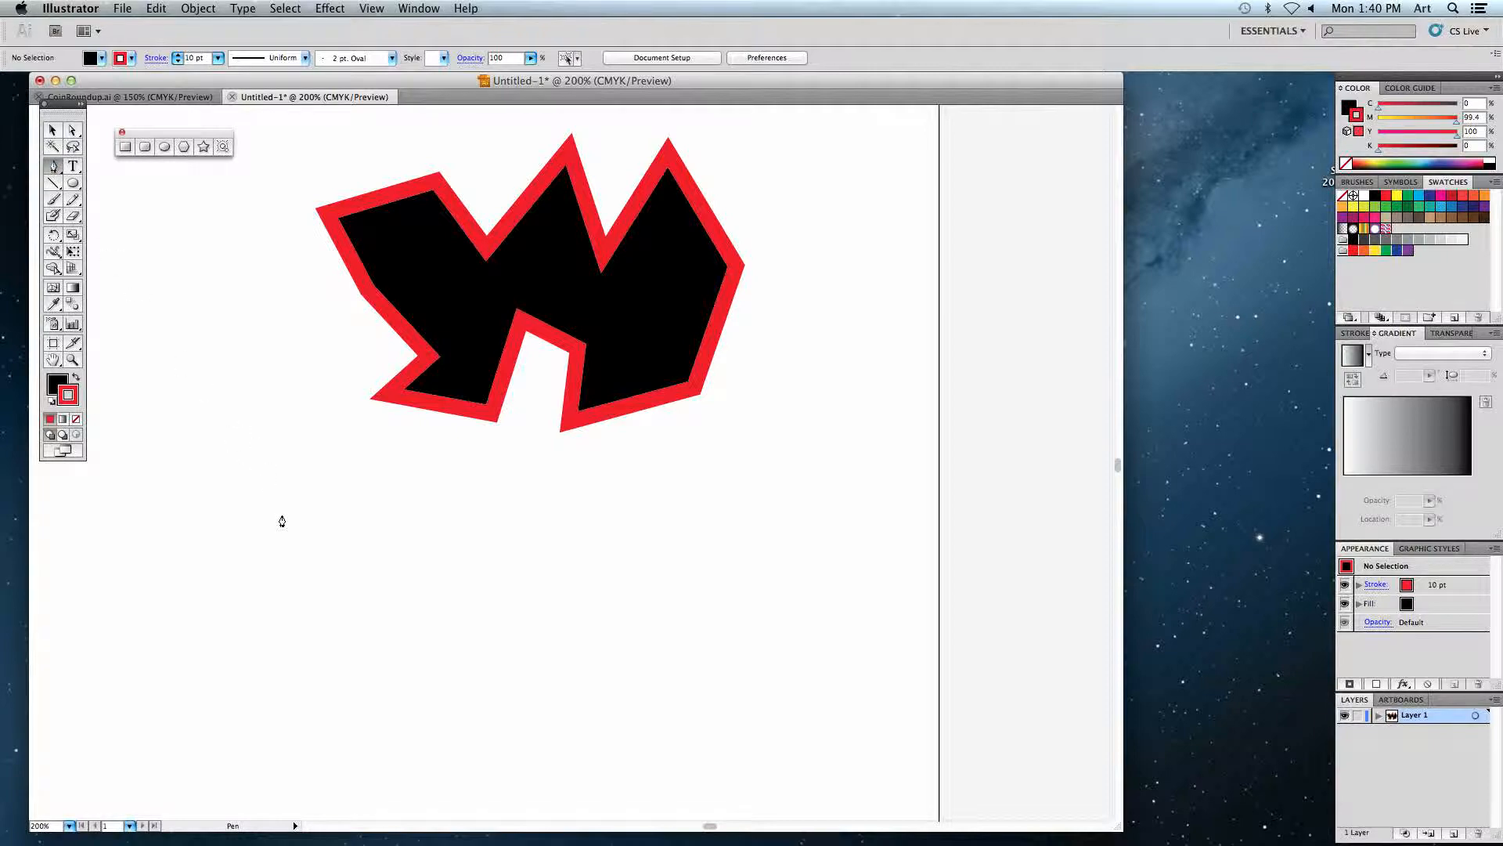
# - Start a new path below the jagged shape with two straight Pen tool segments forming a pointed peak
pyautogui.click(212, 589)
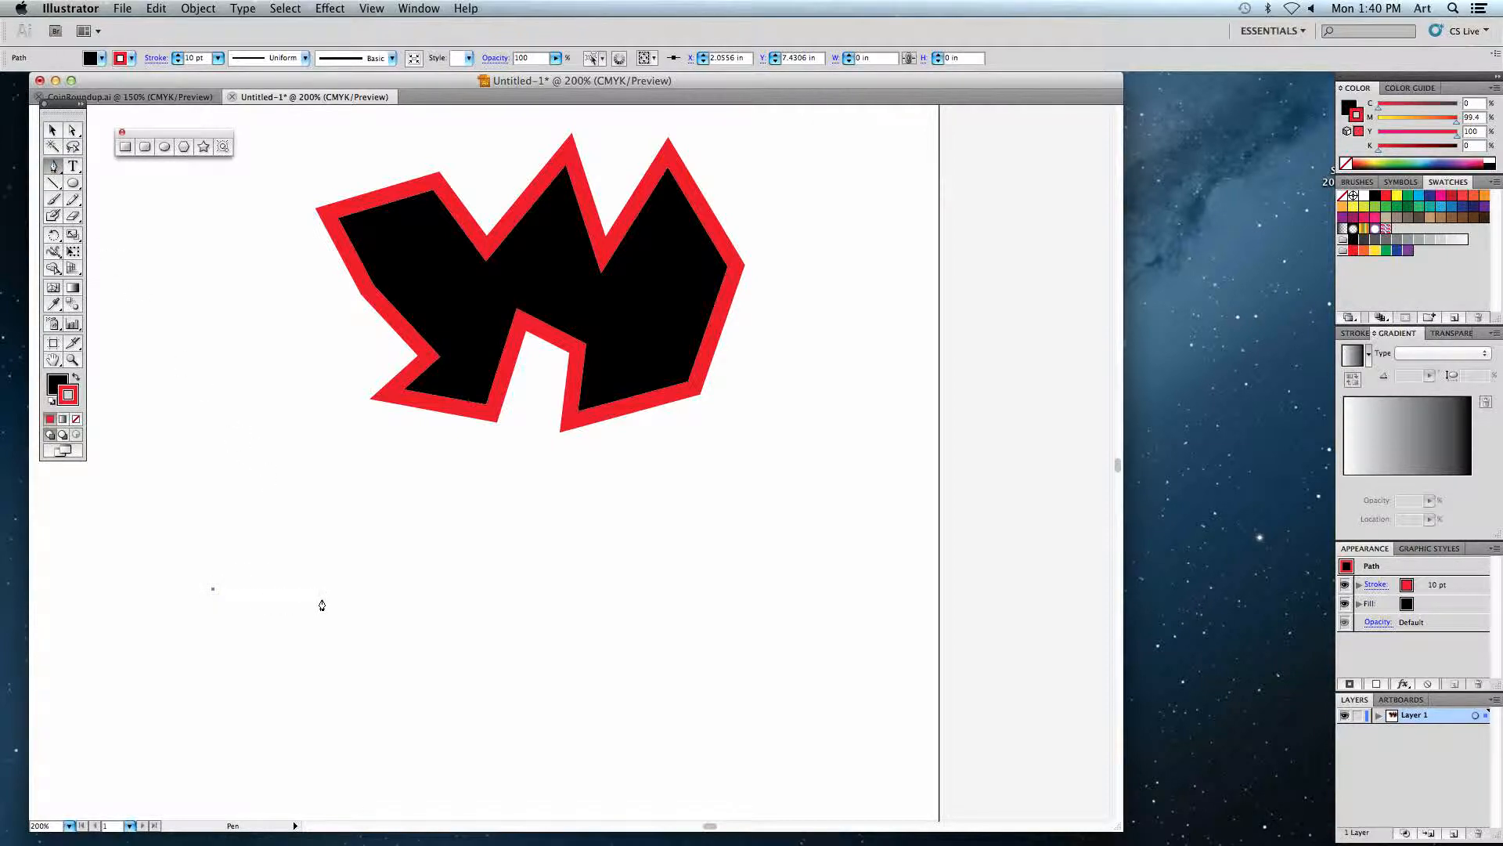
pyautogui.click(312, 484)
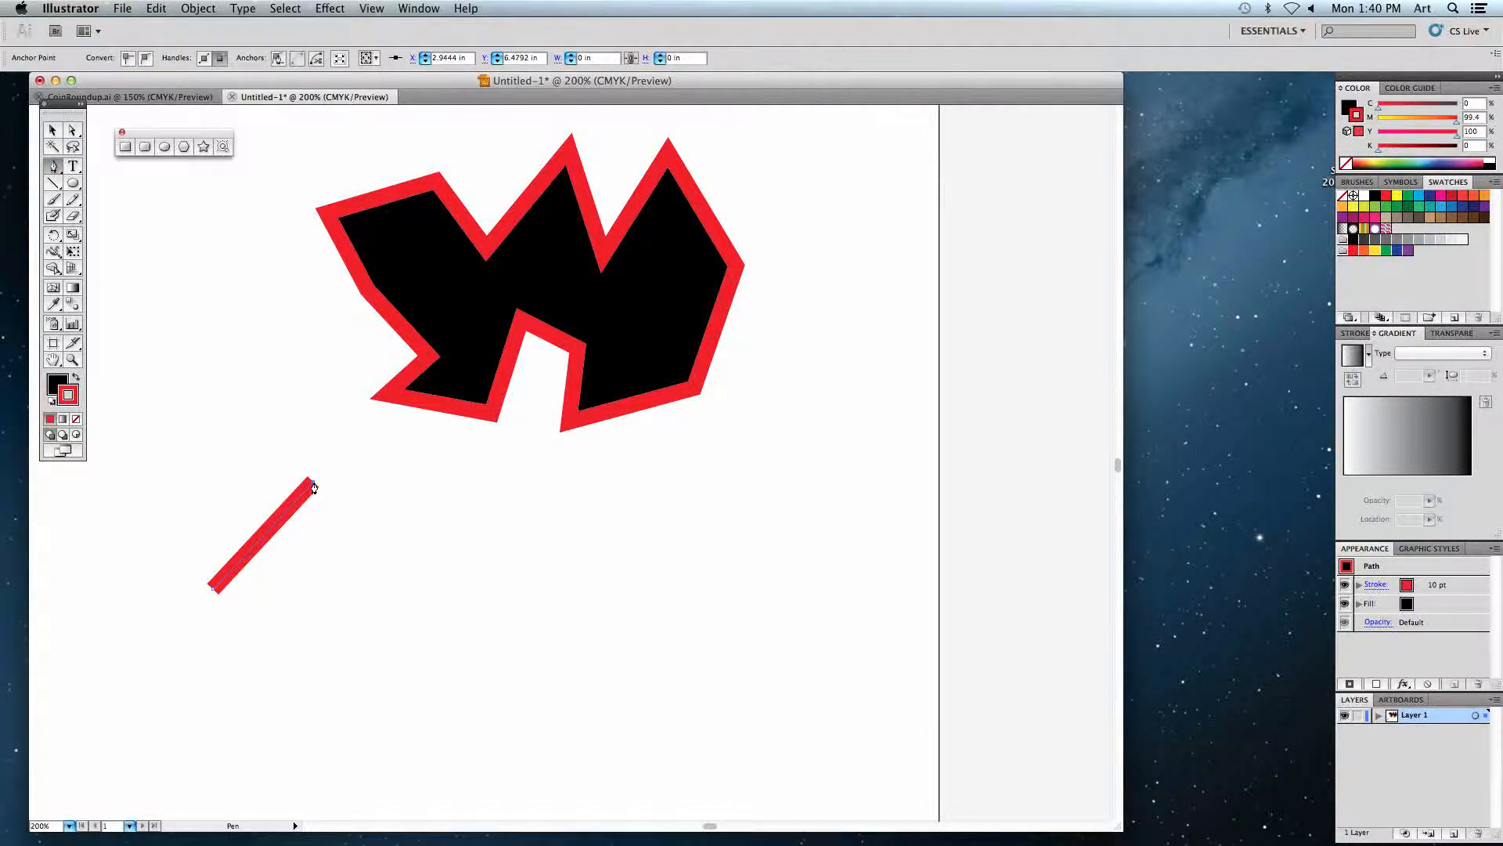
pyautogui.click(353, 589)
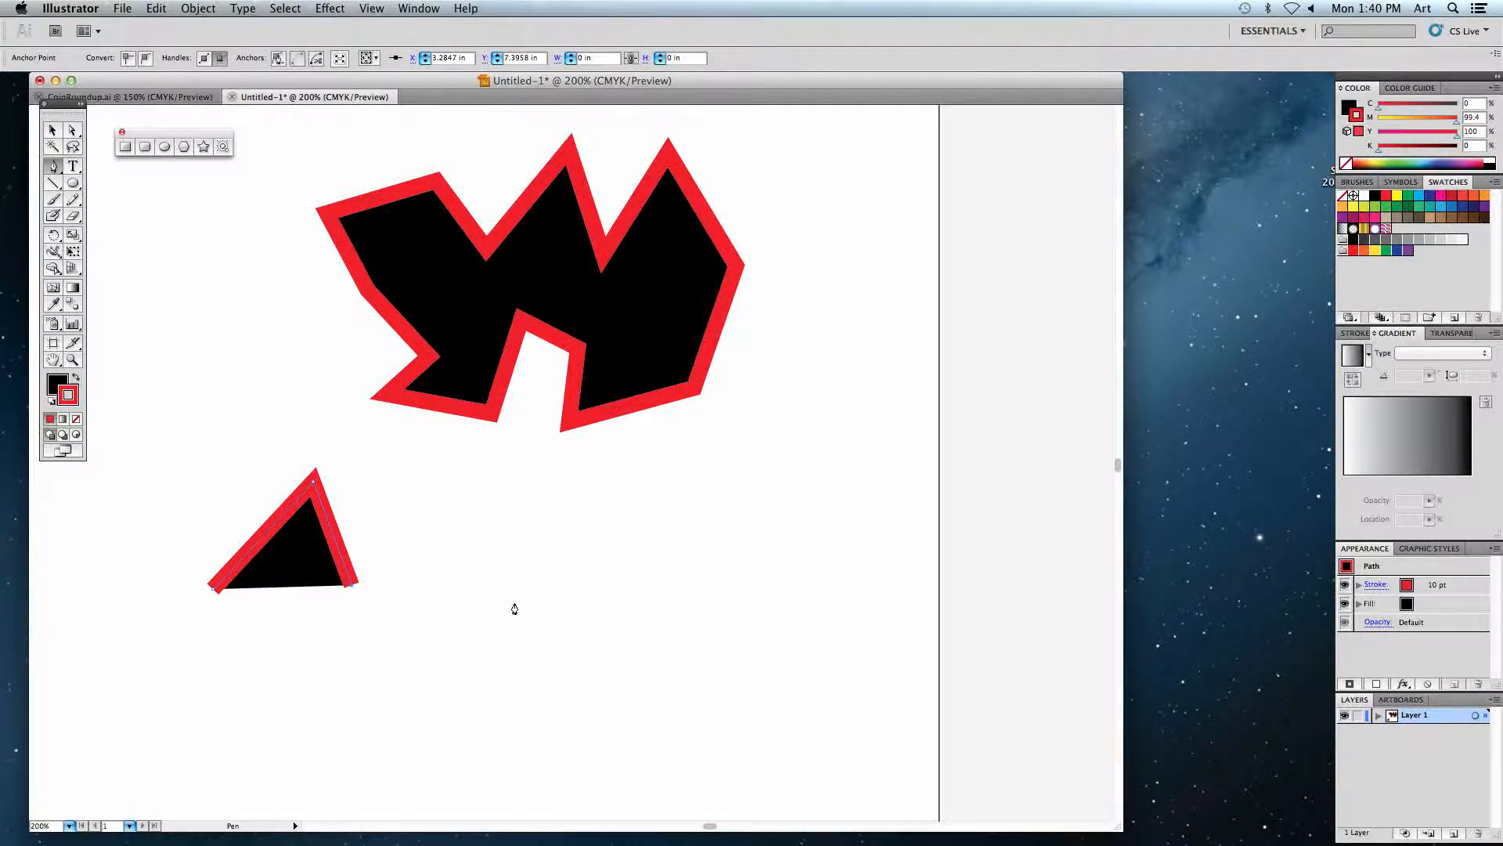
# - Extend the path with a rounded arch, using a smooth anchor with horizontal handles at its top and ending at a corner point
pyautogui.moveTo(458, 469); pyautogui.dragTo(573, 471)
pyautogui.moveTo(572, 471); pyautogui.dragTo(571, 468)
pyautogui.moveTo(571, 468); pyautogui.dragTo(563, 481)
pyautogui.moveTo(562, 482)
pyautogui.mouseDown()
pyautogui.moveTo(543, 577)
pyautogui.moveTo(580, 527)
pyautogui.moveTo(593, 440)
pyautogui.moveTo(577, 417)
pyautogui.moveTo(588, 526)
pyautogui.moveTo(570, 446)
pyautogui.moveTo(582, 475)
pyautogui.mouseUp()
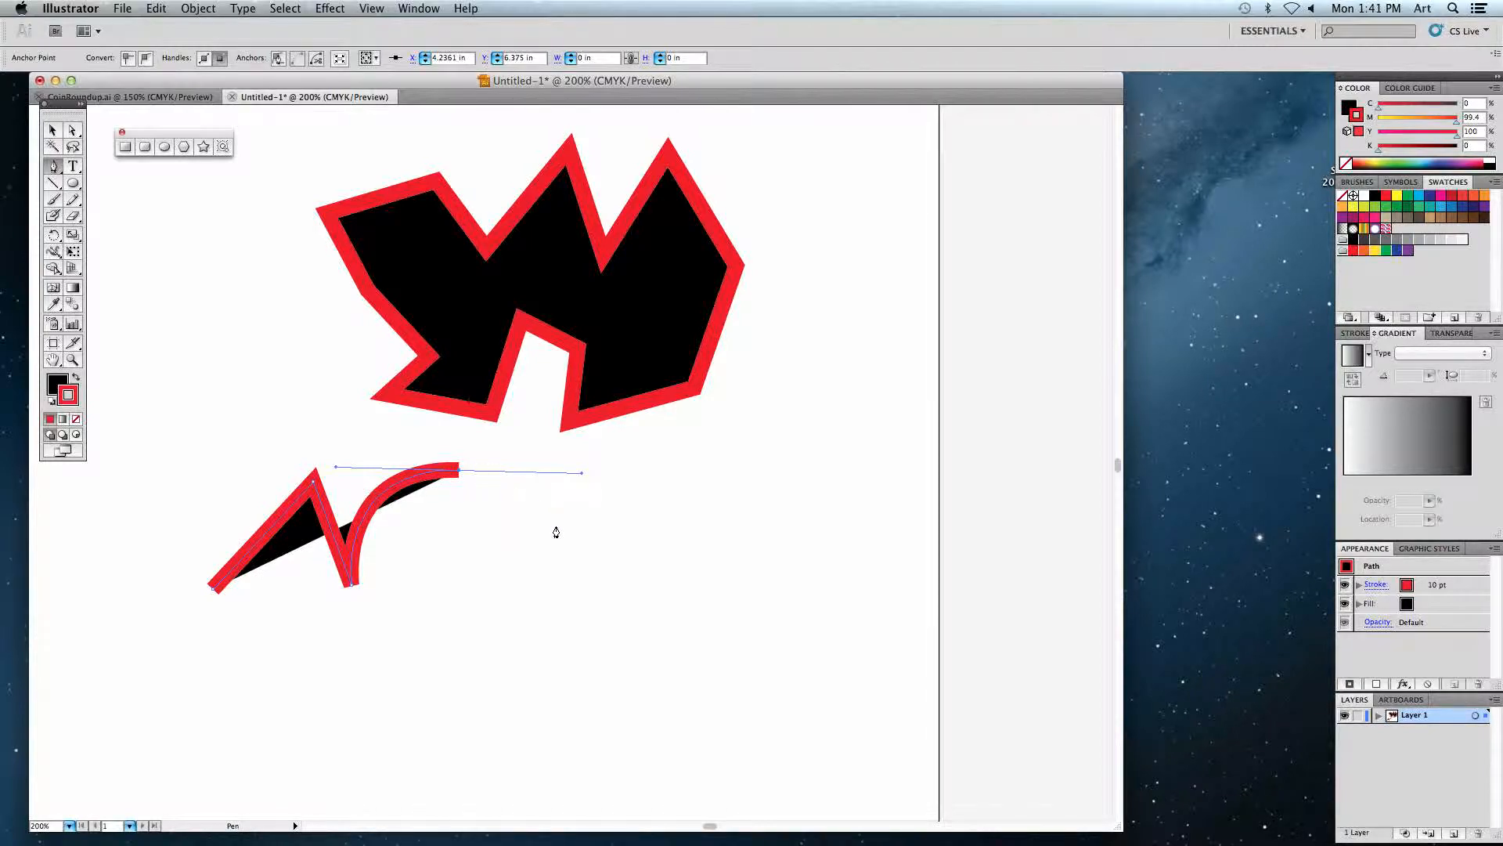
pyautogui.click(561, 603)
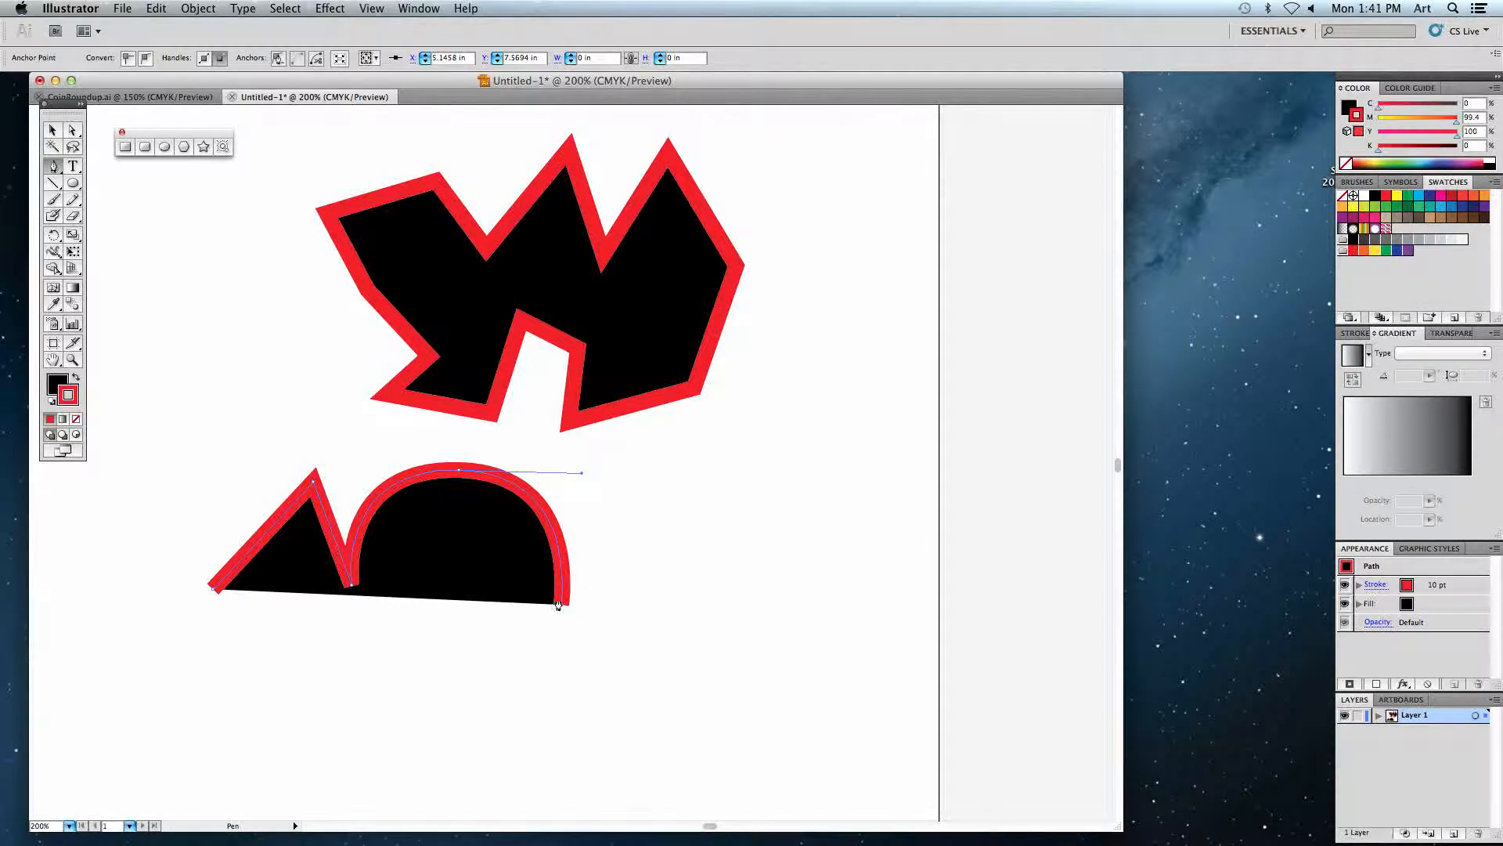
# - Add a straight segment rising to the right, followed by a U-shaped curve through a smooth anchor at its lowest point
pyautogui.click(656, 509)
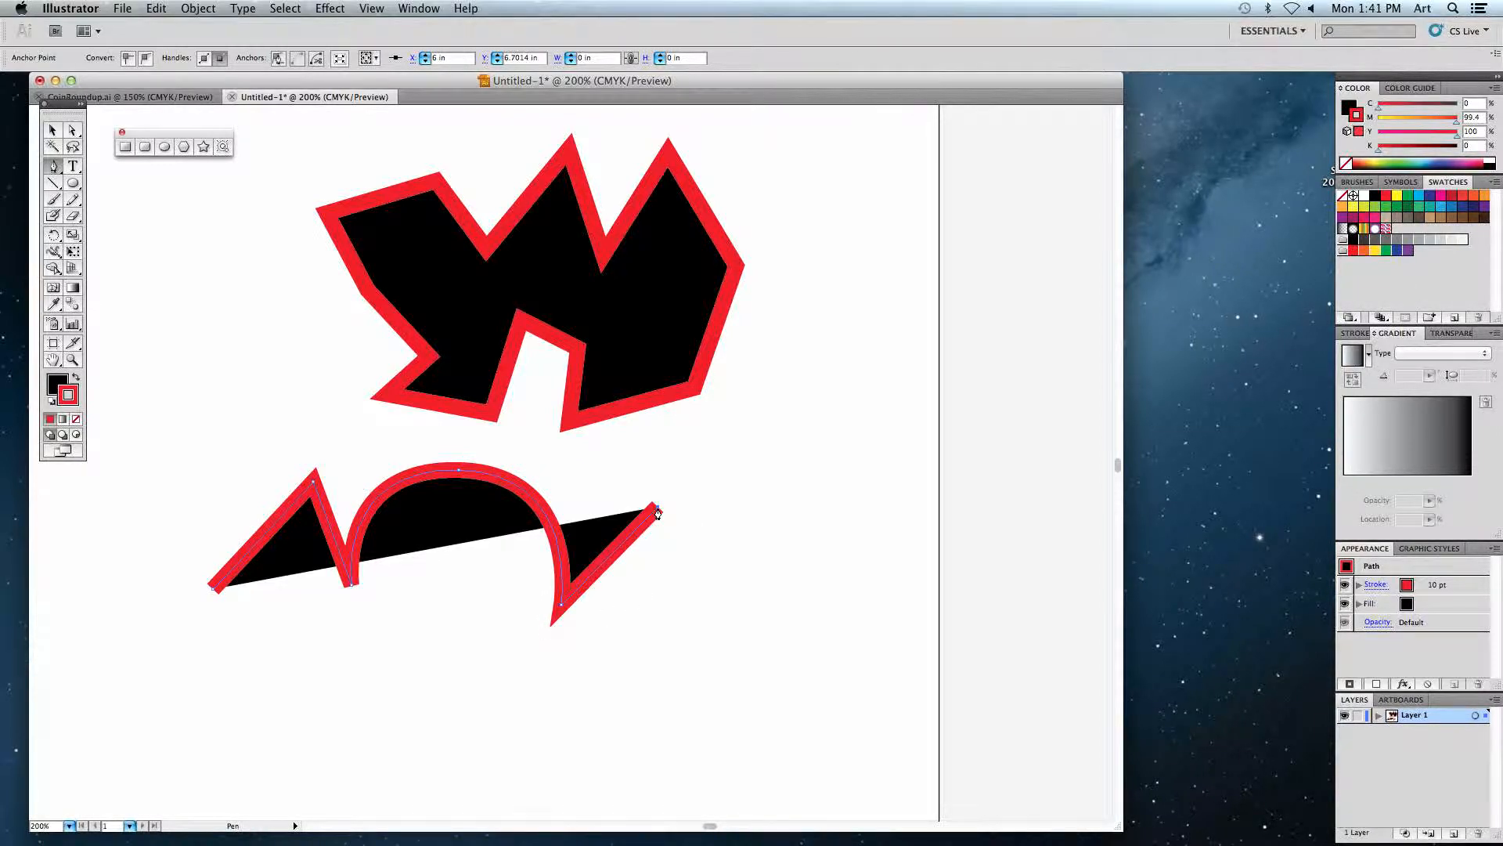
pyautogui.moveTo(739, 648)
pyautogui.mouseDown()
pyautogui.moveTo(880, 649)
pyautogui.moveTo(866, 648)
pyautogui.mouseUp()
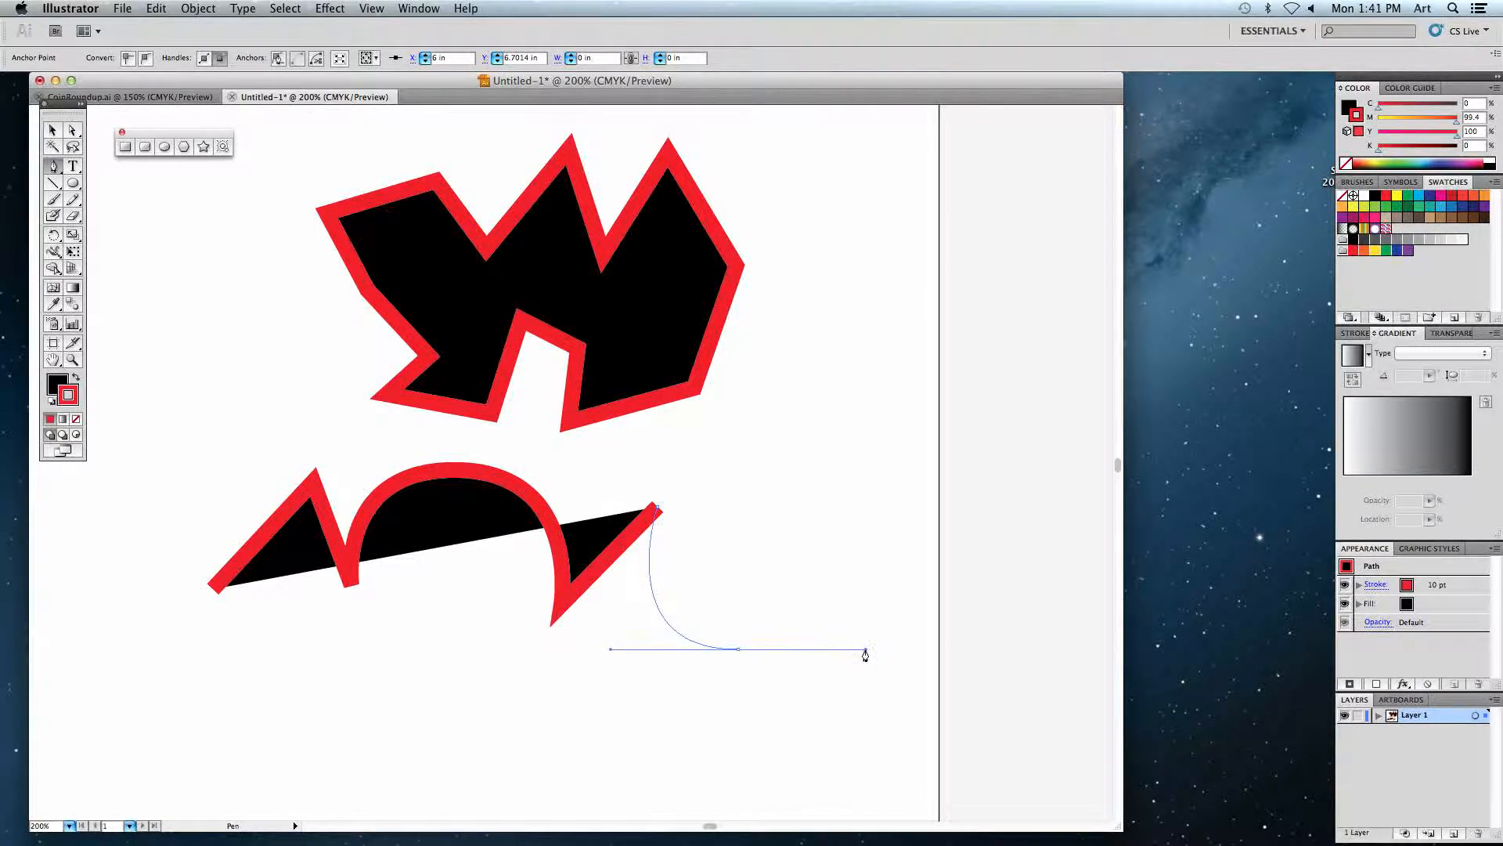
pyautogui.click(806, 509)
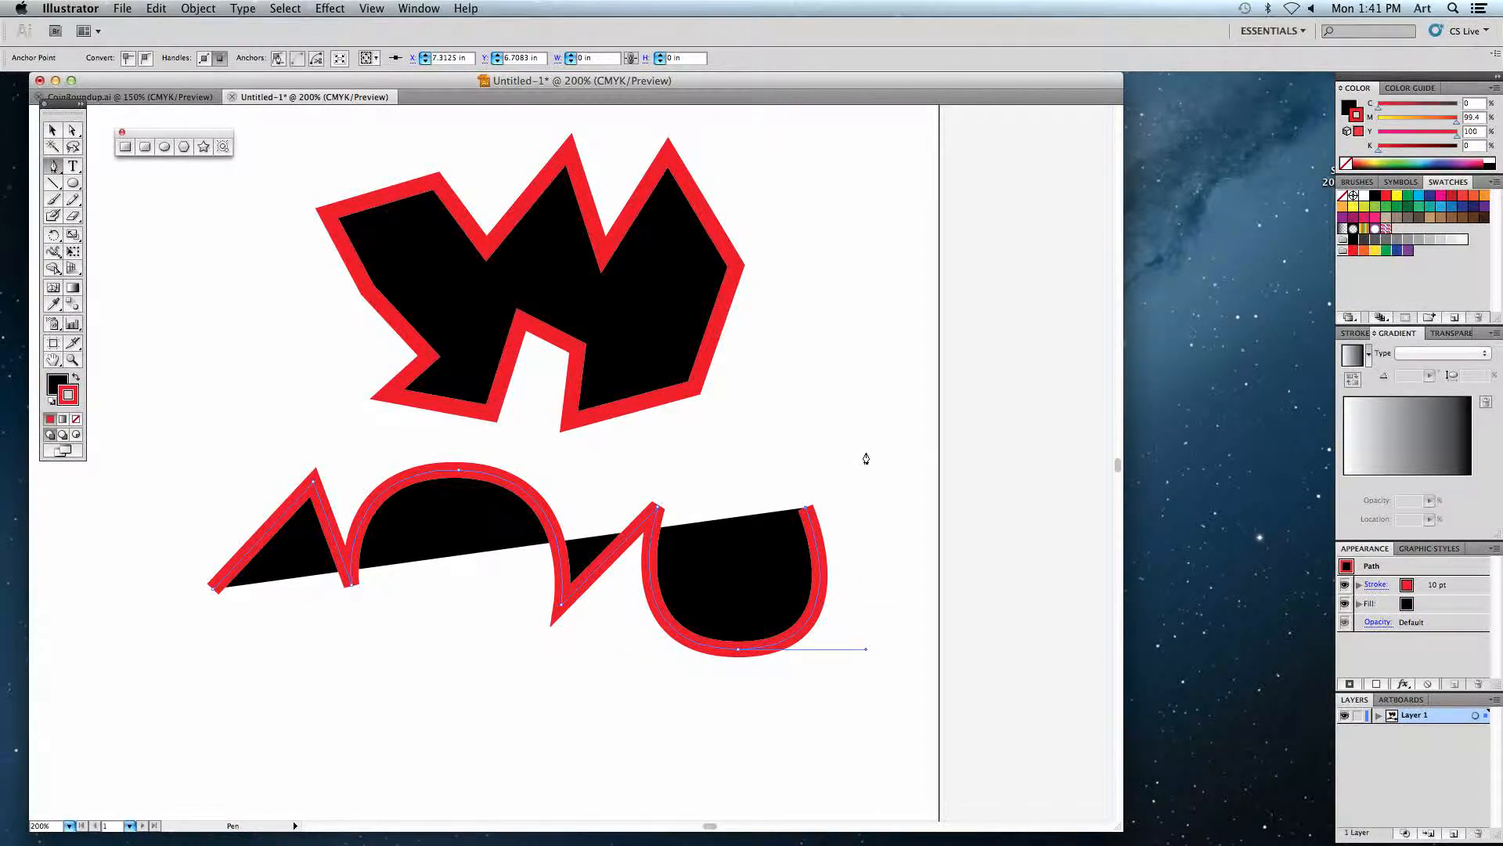
# - Continue the path with flowing curves that loop past the artboard's right edge and return to a point below the U-shaped curve
pyautogui.moveTo(880, 398); pyautogui.dragTo(1010, 384)
pyautogui.moveTo(1002, 555)
pyautogui.mouseDown()
pyautogui.moveTo(956, 607)
pyautogui.moveTo(883, 627)
pyautogui.moveTo(903, 672)
pyautogui.moveTo(1044, 665)
pyautogui.moveTo(1107, 618)
pyautogui.moveTo(991, 578)
pyautogui.moveTo(836, 591)
pyautogui.moveTo(768, 533)
pyautogui.moveTo(765, 497)
pyautogui.mouseUp()
pyautogui.moveTo(647, 657); pyautogui.dragTo(522, 696)
pyautogui.moveTo(432, 678); pyautogui.dragTo(439, 788)
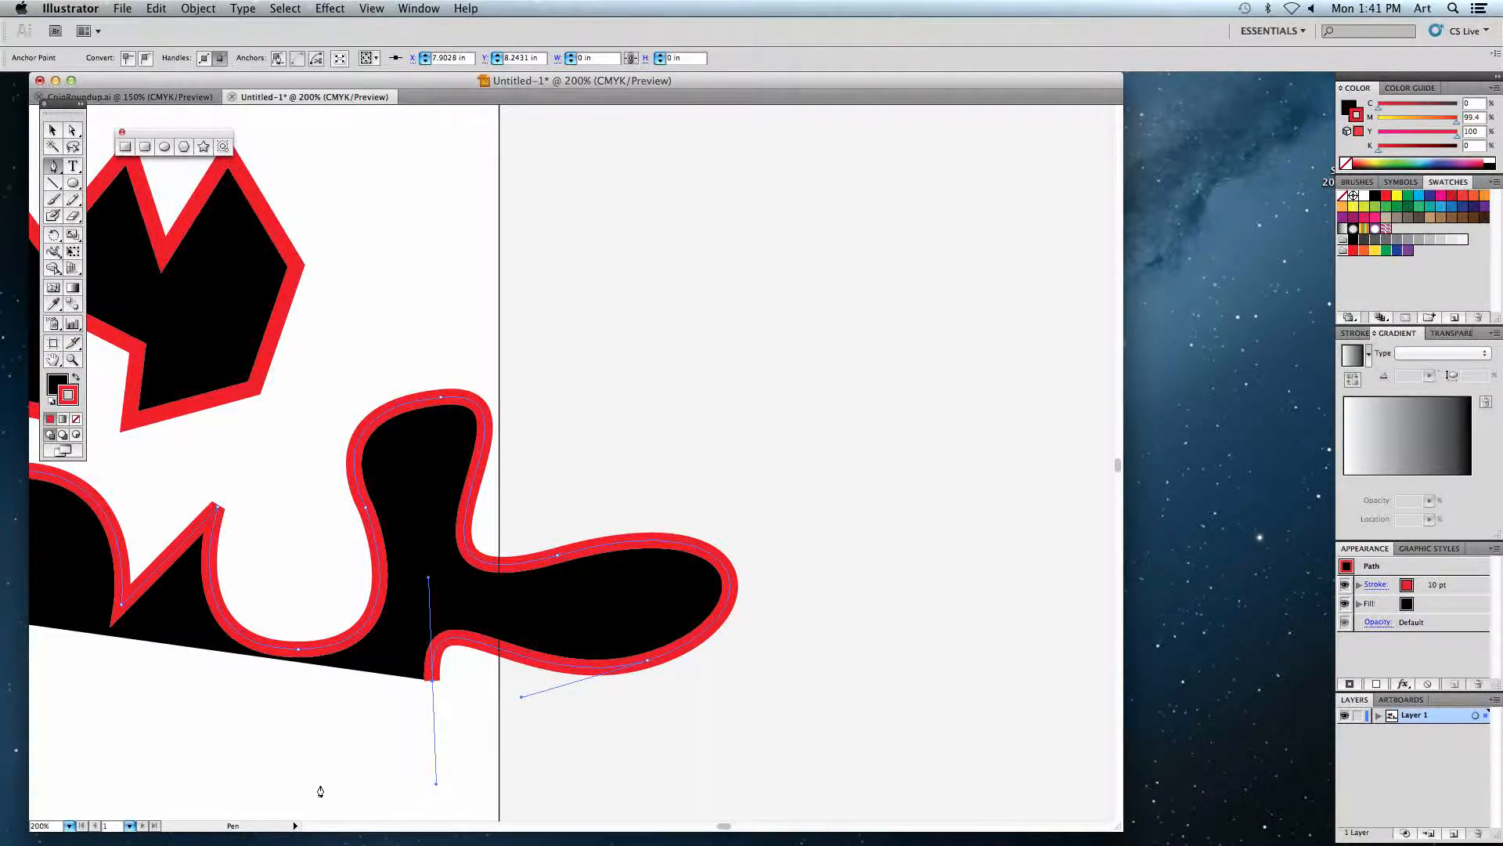
pyautogui.click(278, 779)
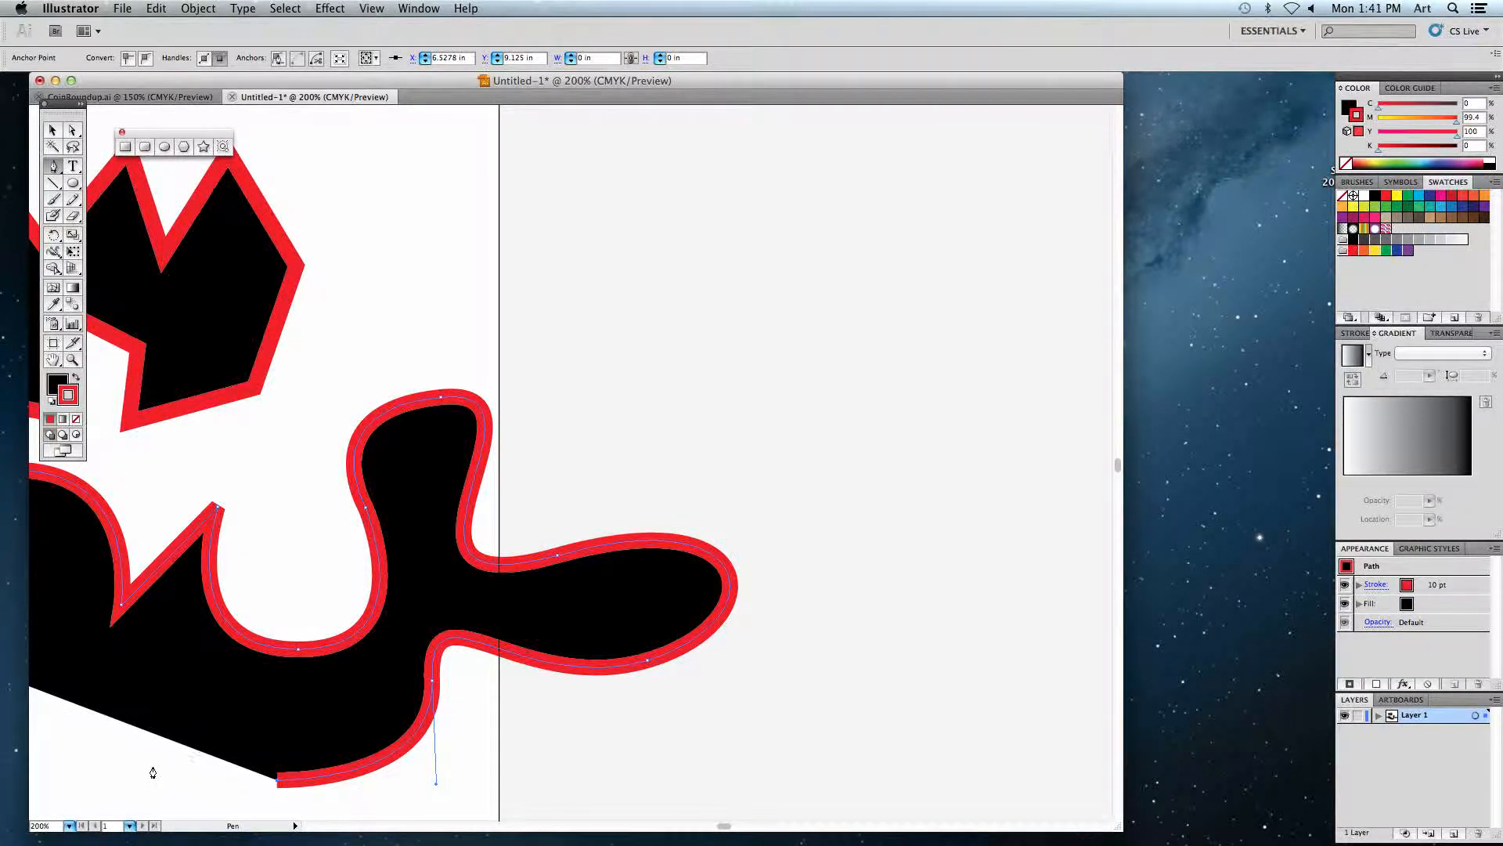
# - Finish the lower edge with straight segments around a pointed notch and close the path at its starting point
pyautogui.click(129, 772)
pyautogui.hscroll(-8, 129, 775)
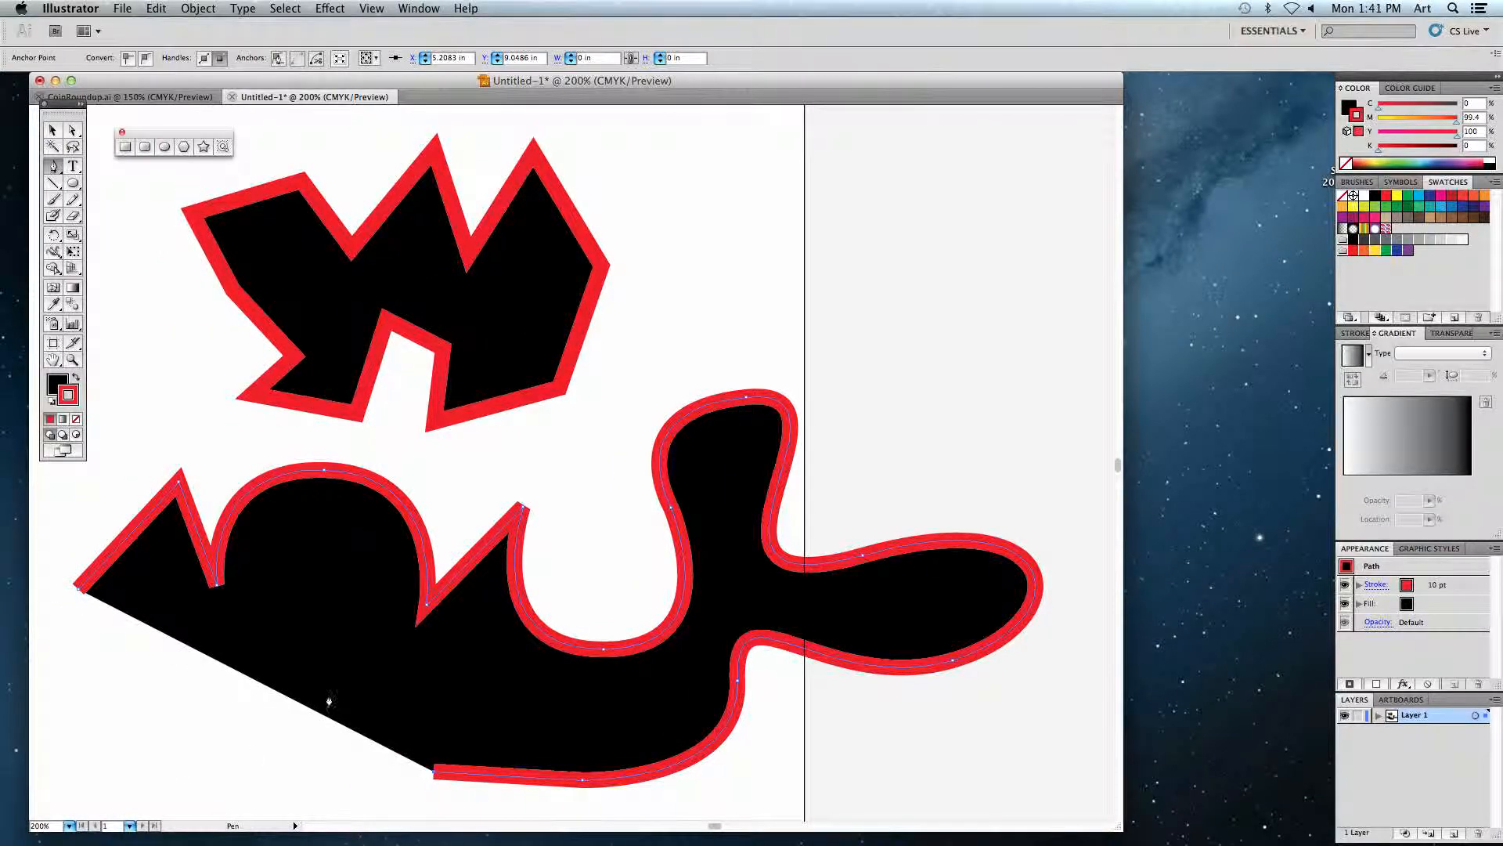
pyautogui.click(337, 642)
pyautogui.click(274, 779)
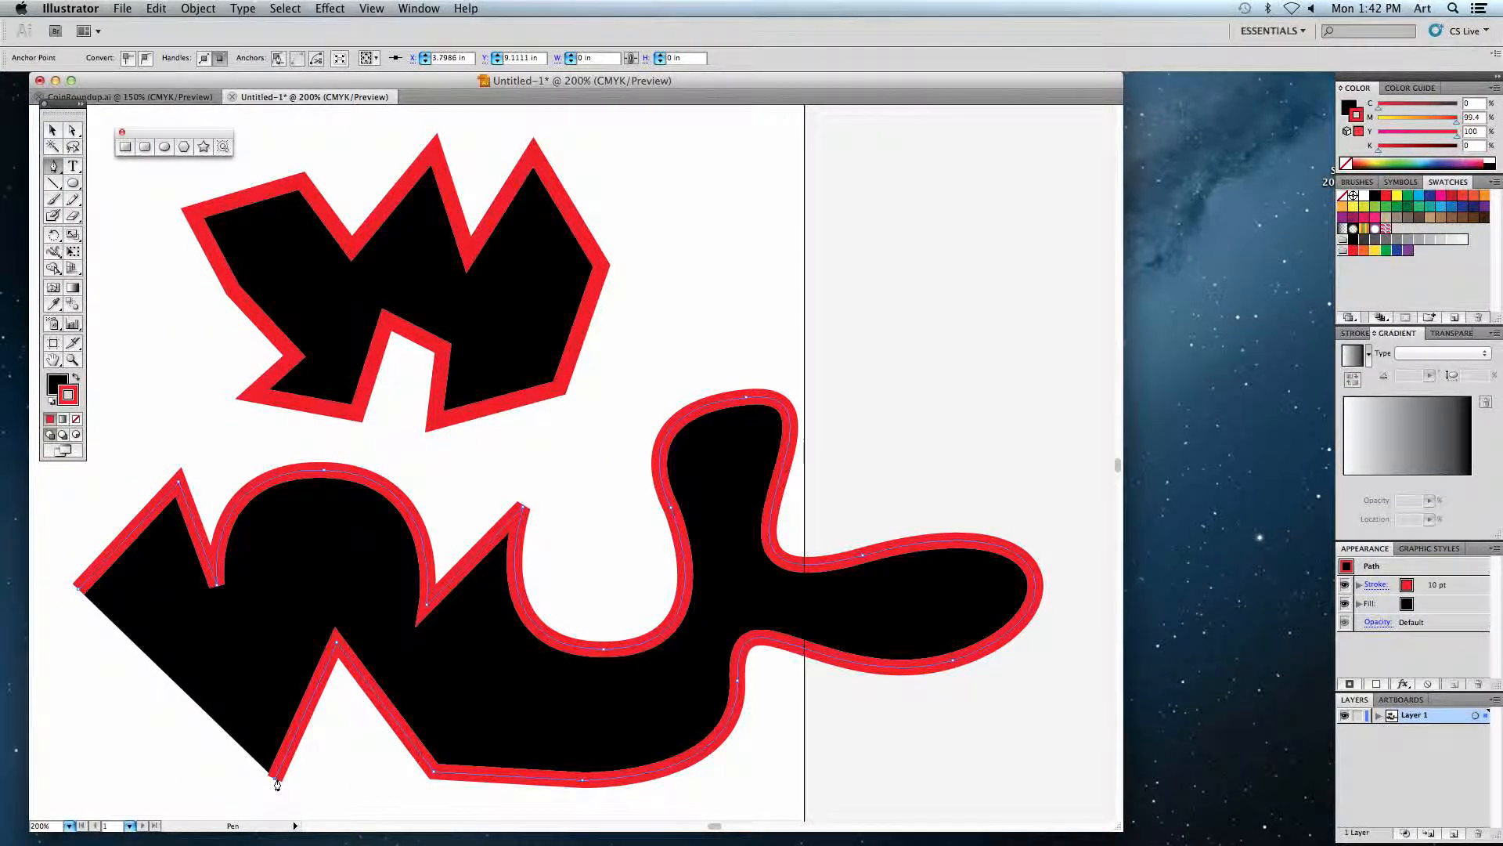
pyautogui.click(78, 587)
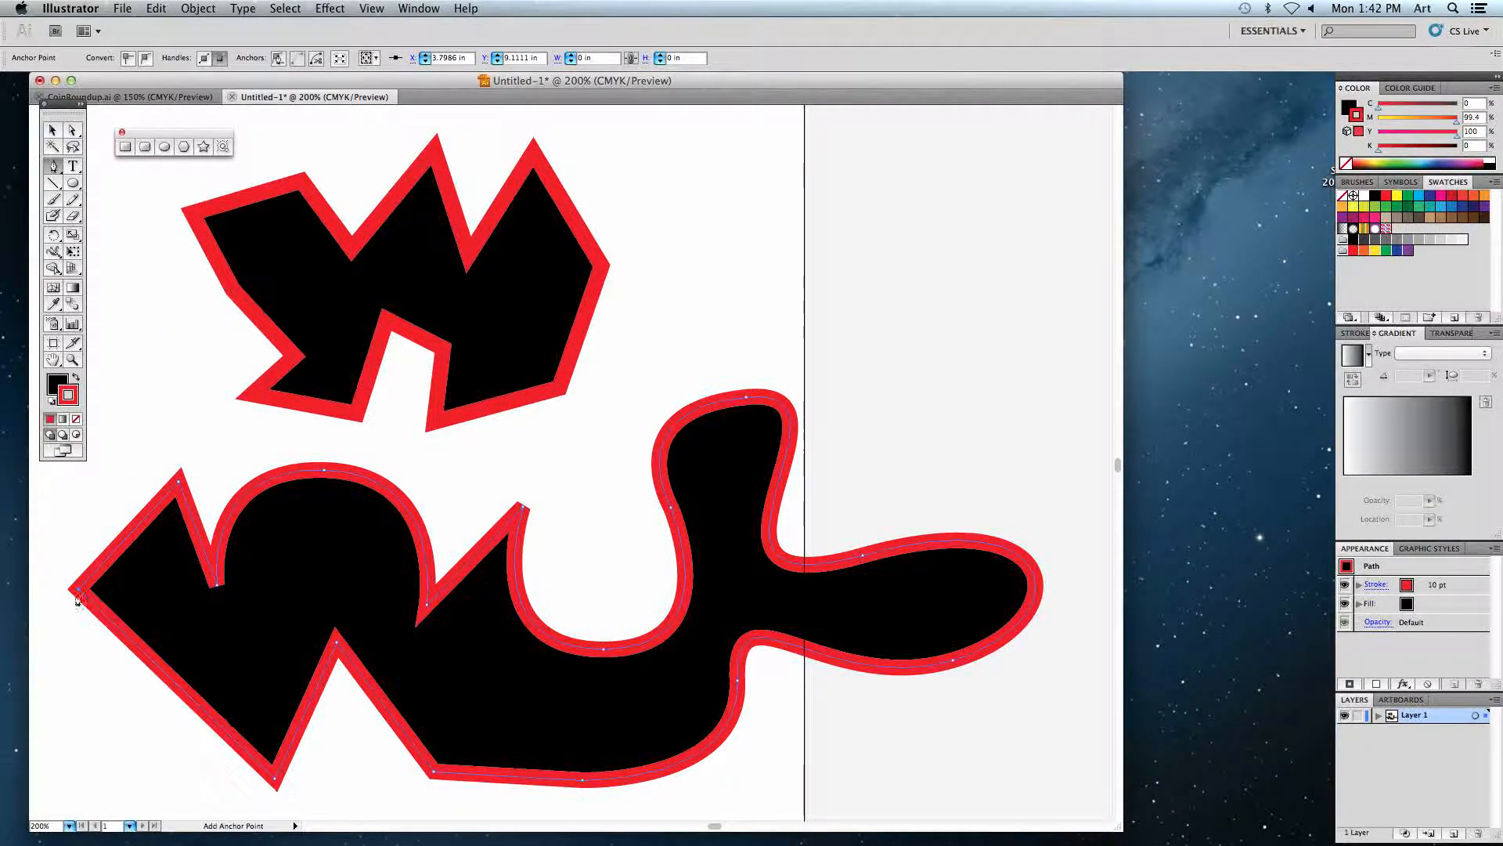
# - Select all the artwork and delete both finished paths from the artboard
pyautogui.scroll(-2, 129, 712)
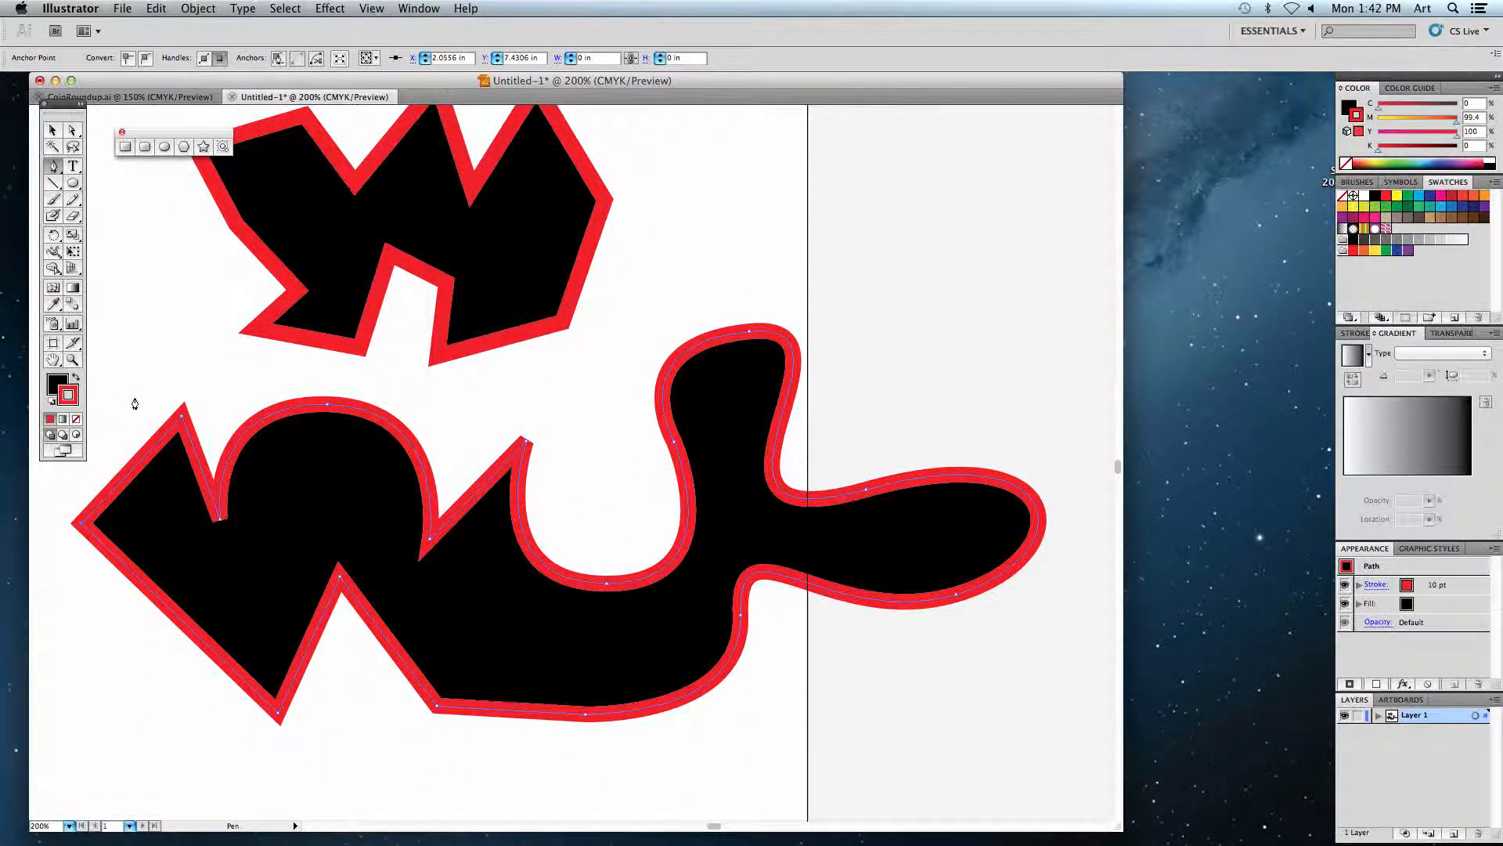
pyautogui.press('super+minus')
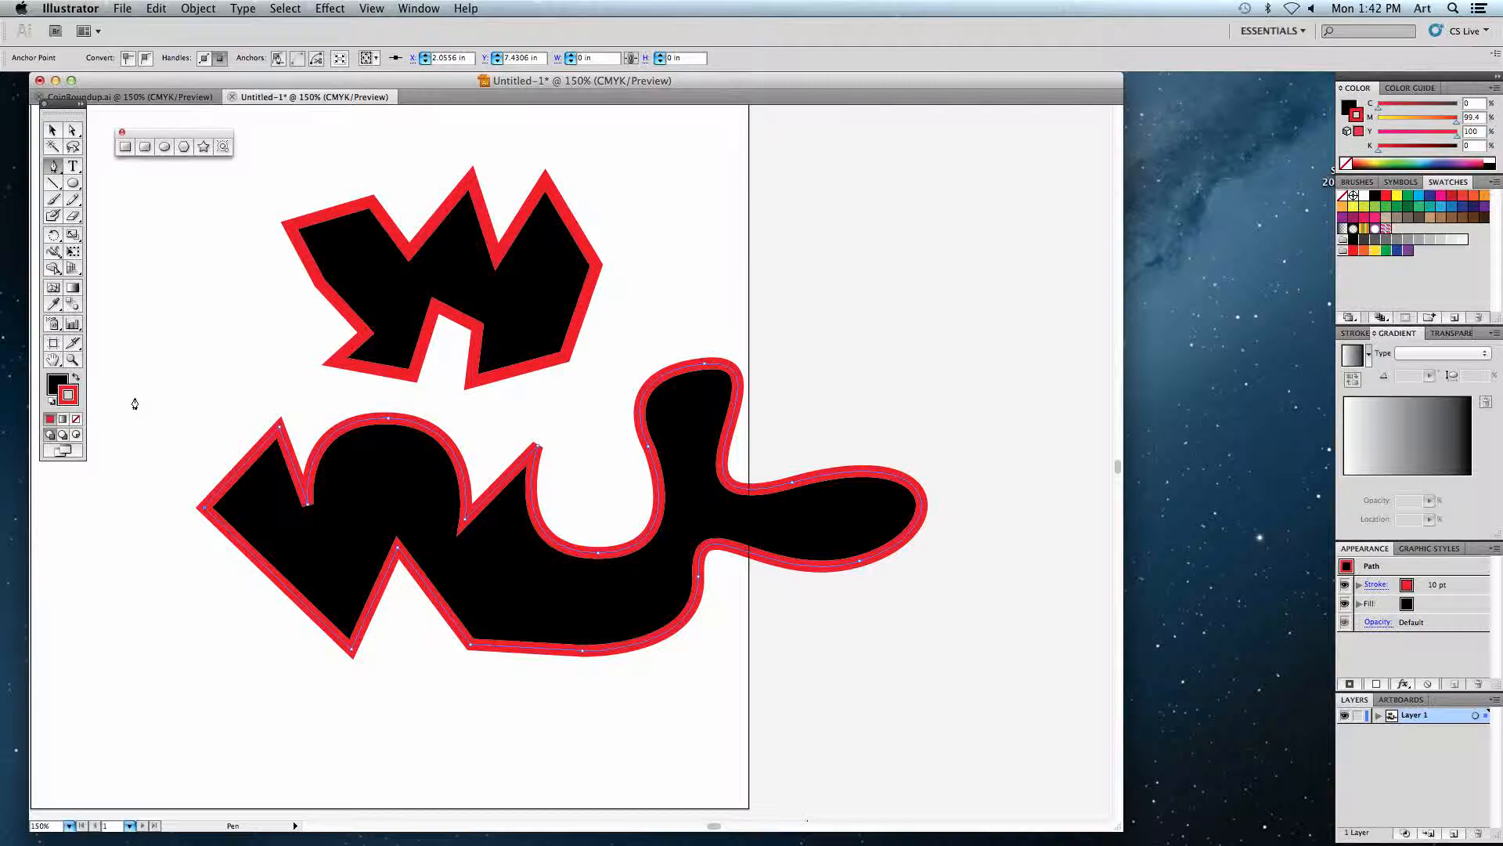
pyautogui.press('super+a')
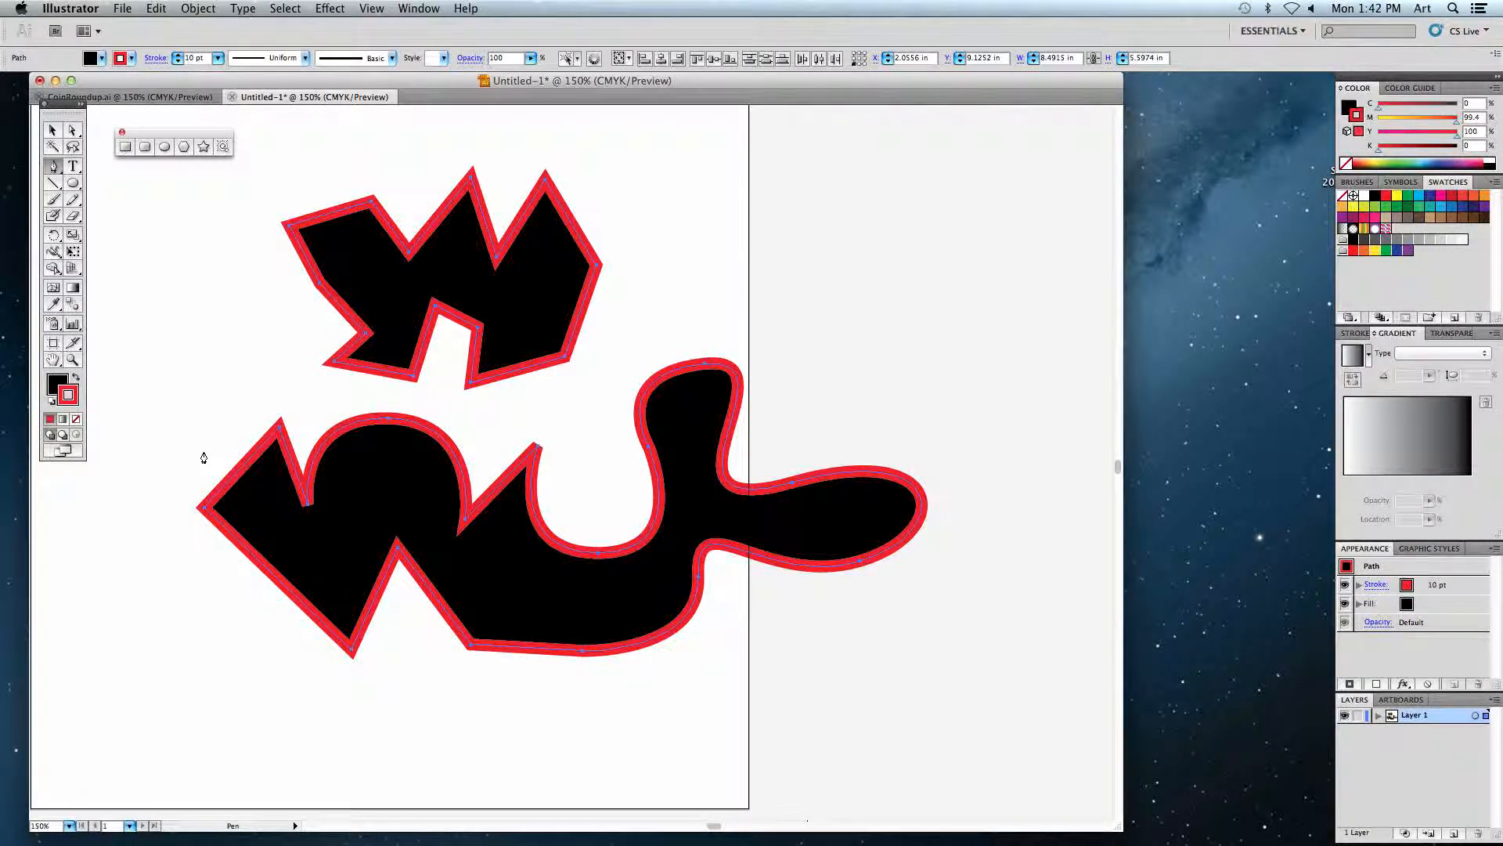
pyautogui.press('Delete')
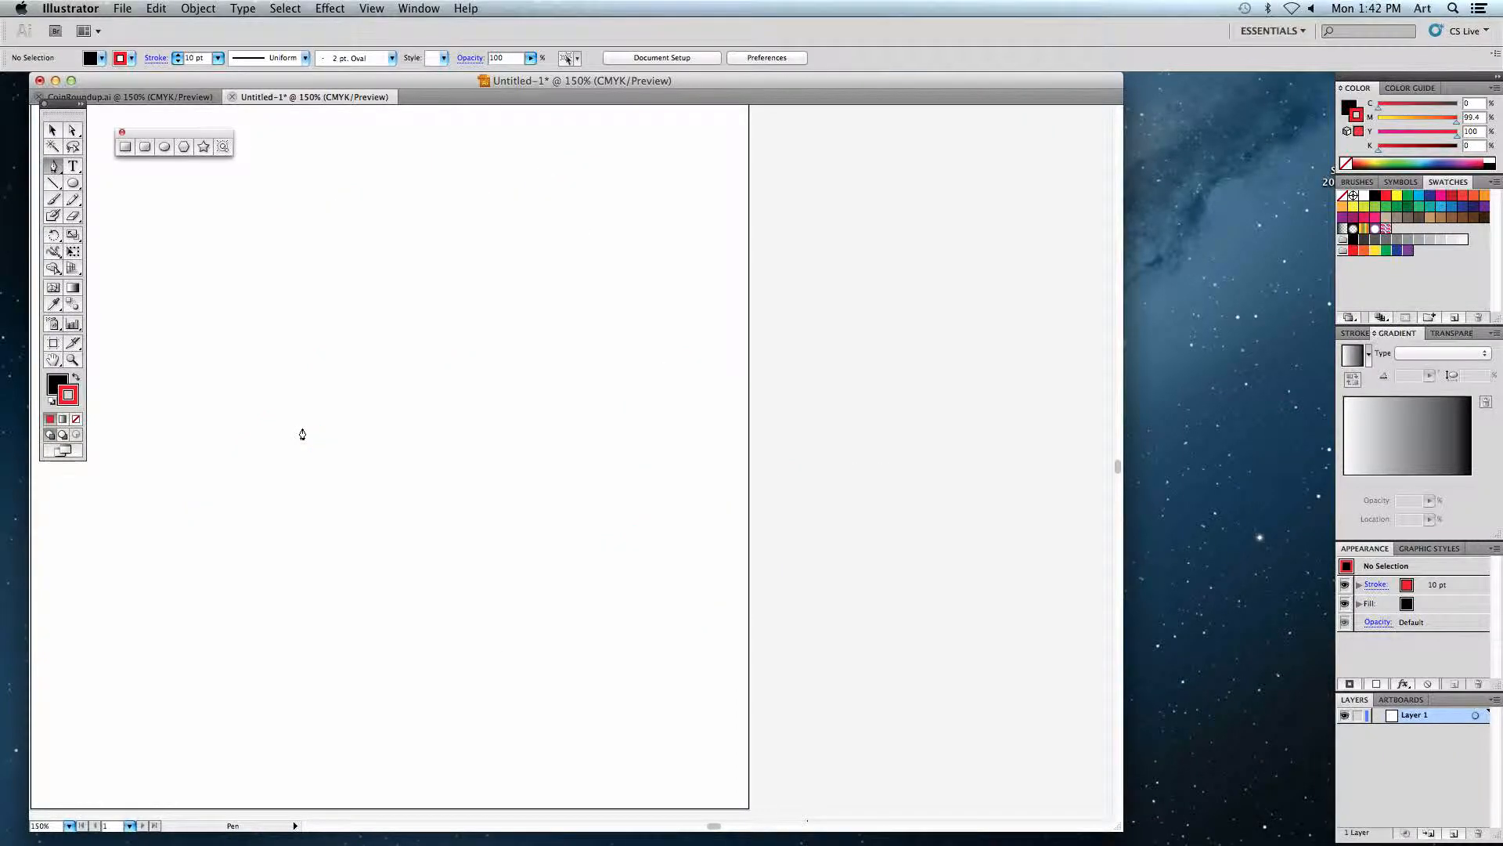
# - Draw an open Pen path of four straight segments forming two sharp peaks near the artboard's top left
pyautogui.press('space')
pyautogui.moveTo(265, 355); pyautogui.dragTo(272, 366)
pyautogui.moveTo(357, 540); pyautogui.dragTo(433, 644)
pyautogui.press('super+equal')
pyautogui.click(203, 338)
pyautogui.click(279, 225)
pyautogui.click(313, 325)
pyautogui.click(366, 227)
pyautogui.click(393, 330)
# - Extend the zigzag with an S-shaped curve and a rounded hump ending at a corner point, and delete the whole path
pyautogui.moveTo(544, 412); pyautogui.dragTo(692, 397)
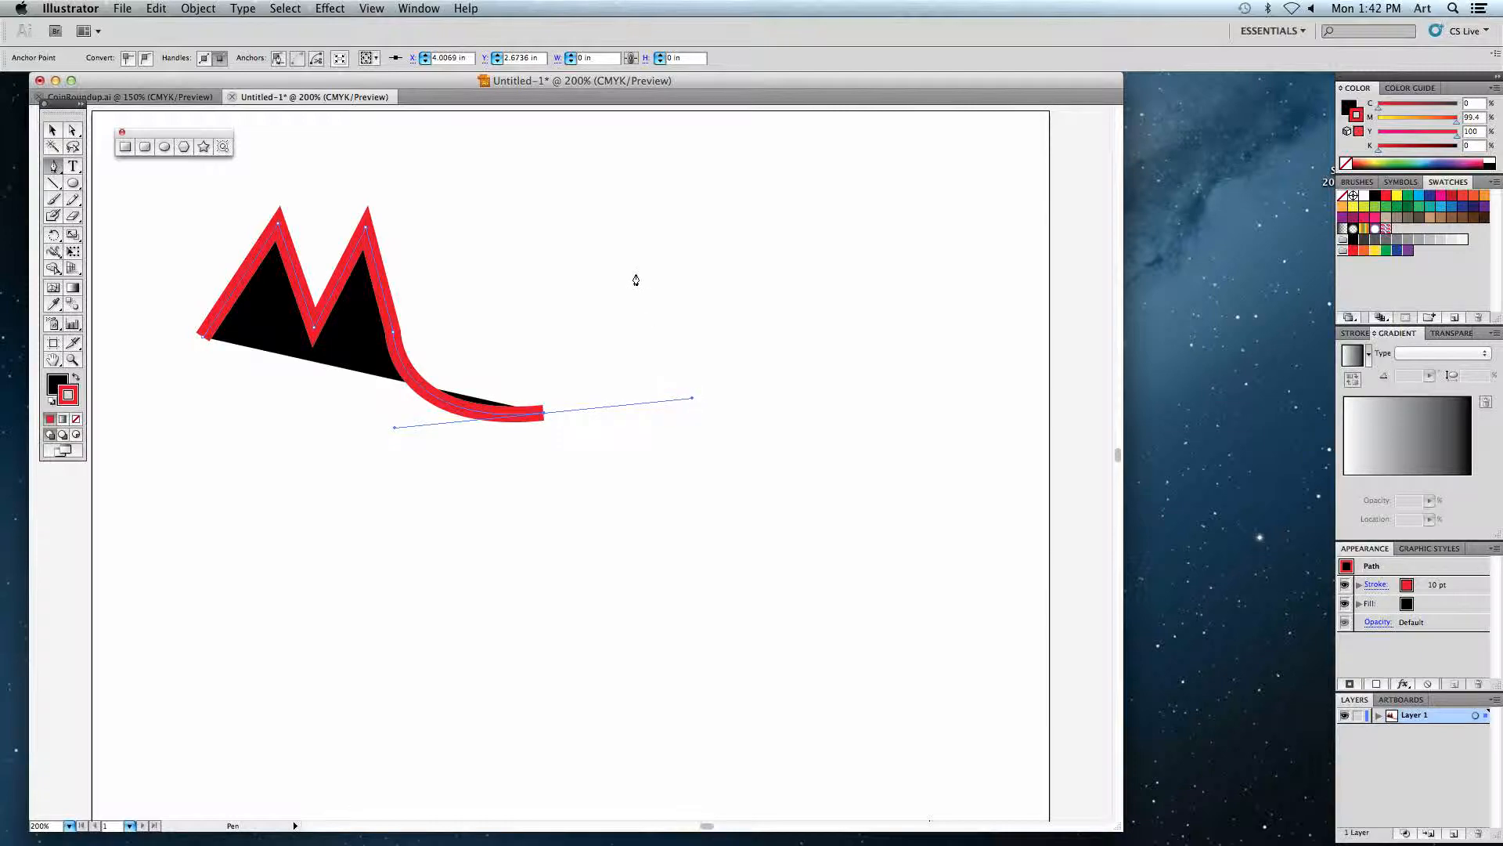
pyautogui.moveTo(647, 266); pyautogui.dragTo(801, 256)
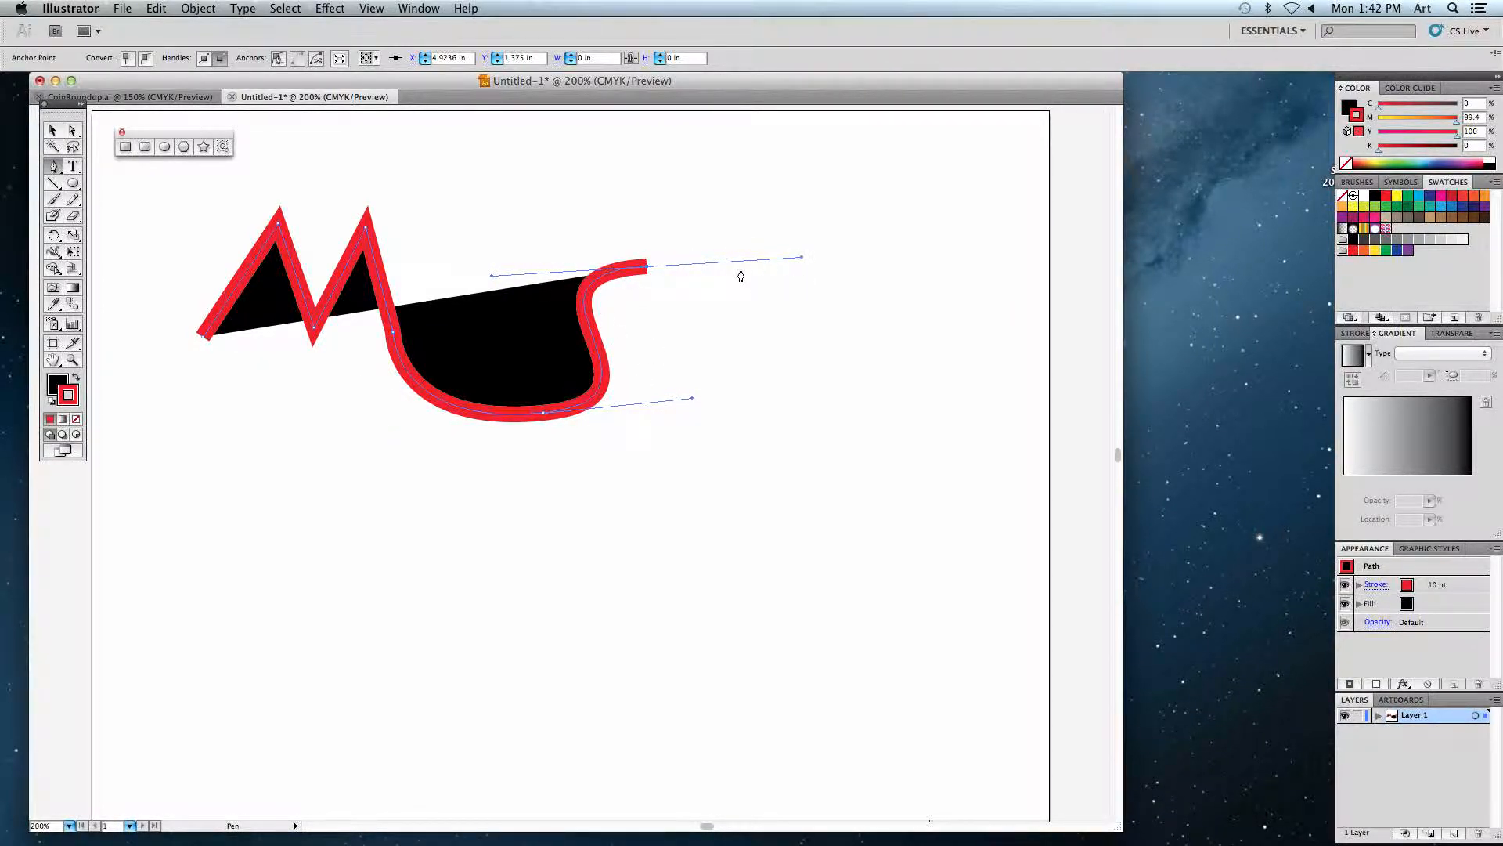
pyautogui.click(755, 390)
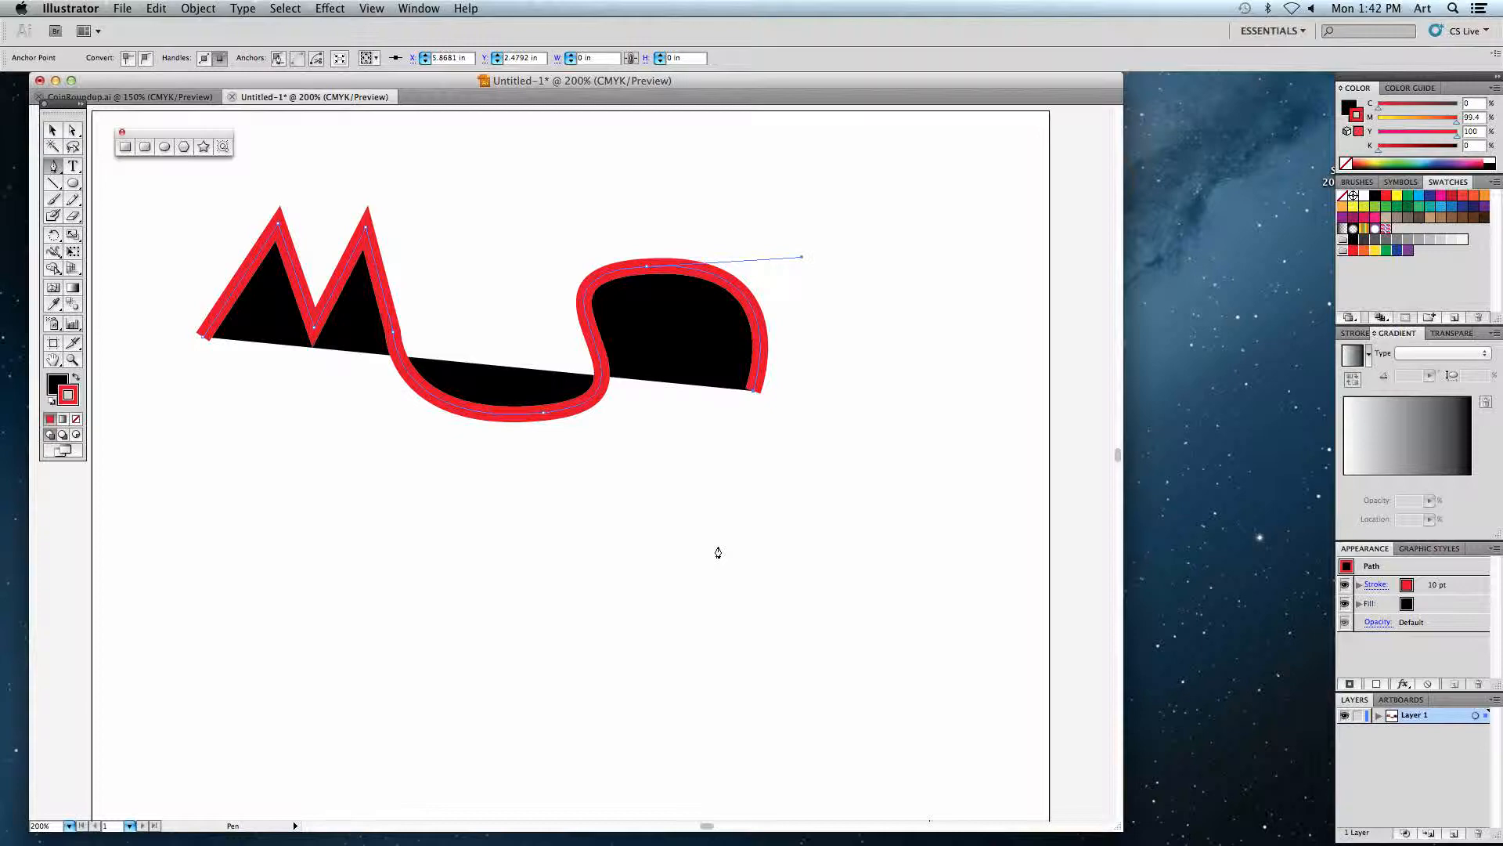
pyautogui.press('super+a')
pyautogui.press('Delete')
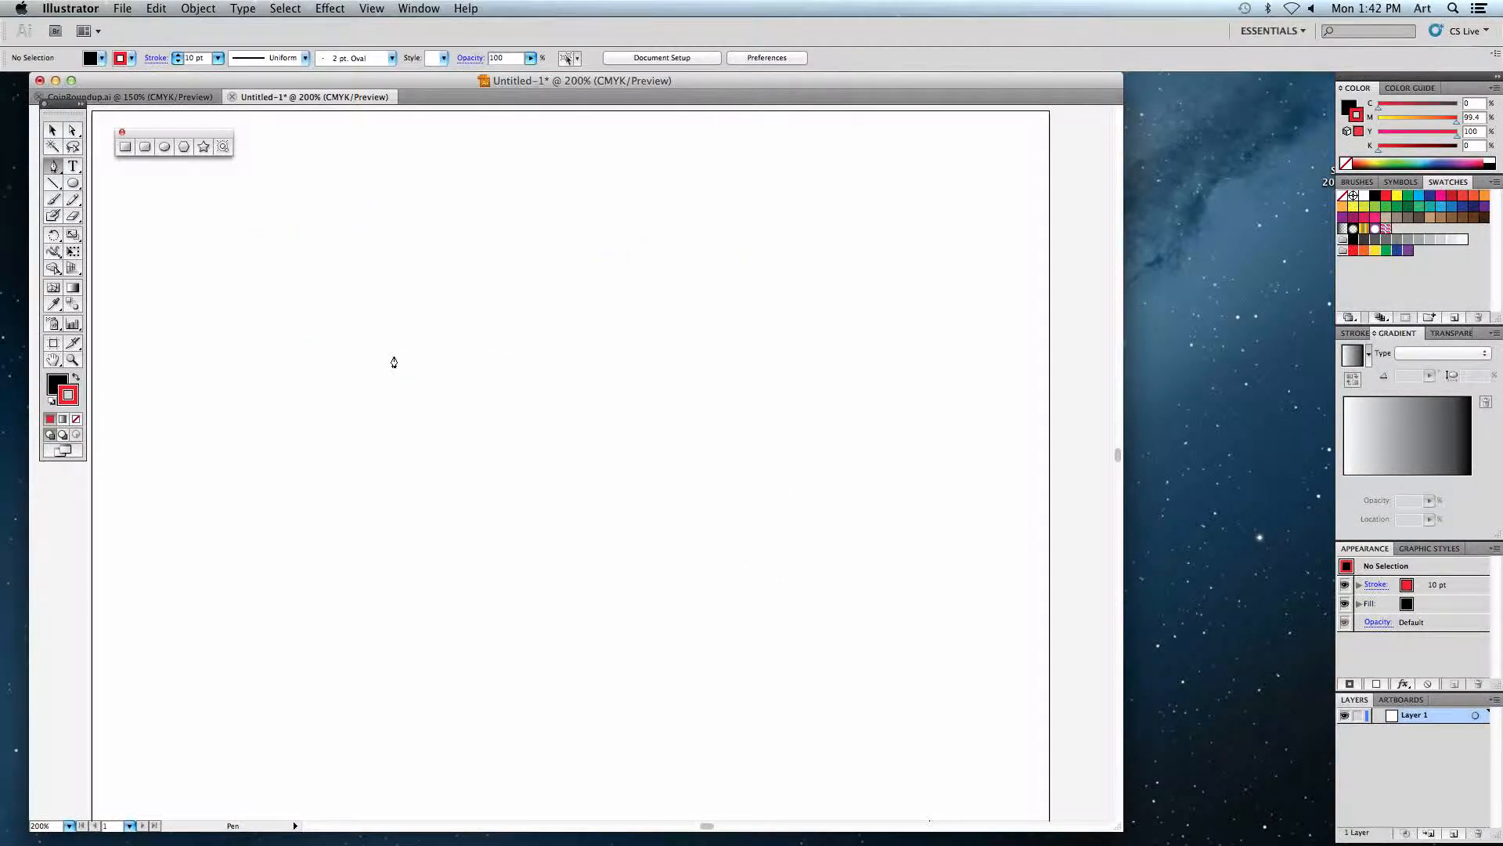
# - Draw a quarter-round curve, retract its outgoing handle, and add a straight segment running vertically down from it
pyautogui.click(240, 386)
pyautogui.moveTo(378, 253); pyautogui.dragTo(532, 253)
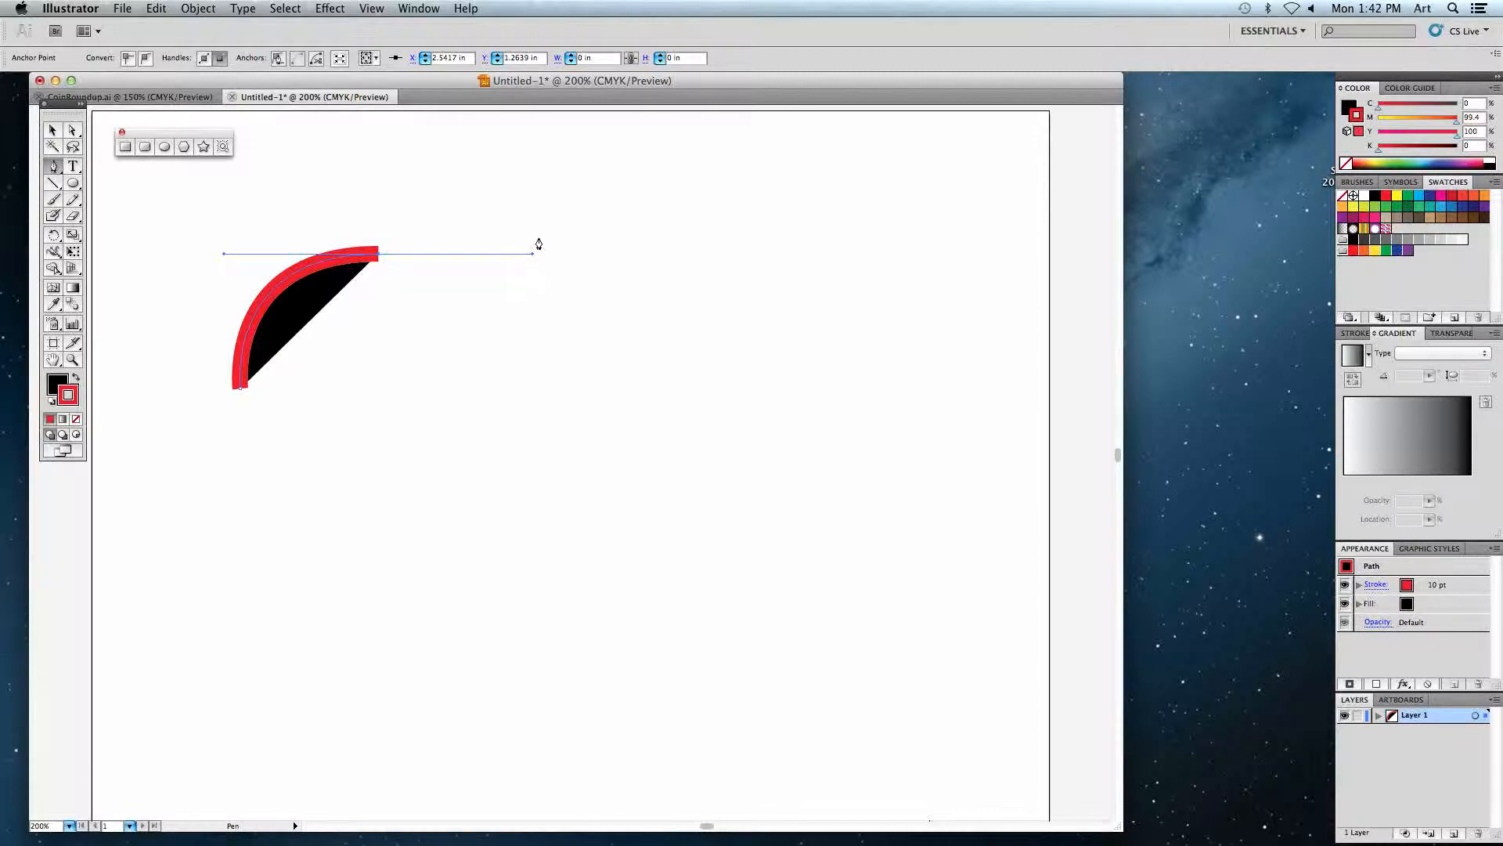
pyautogui.click(378, 255)
pyautogui.click(377, 403)
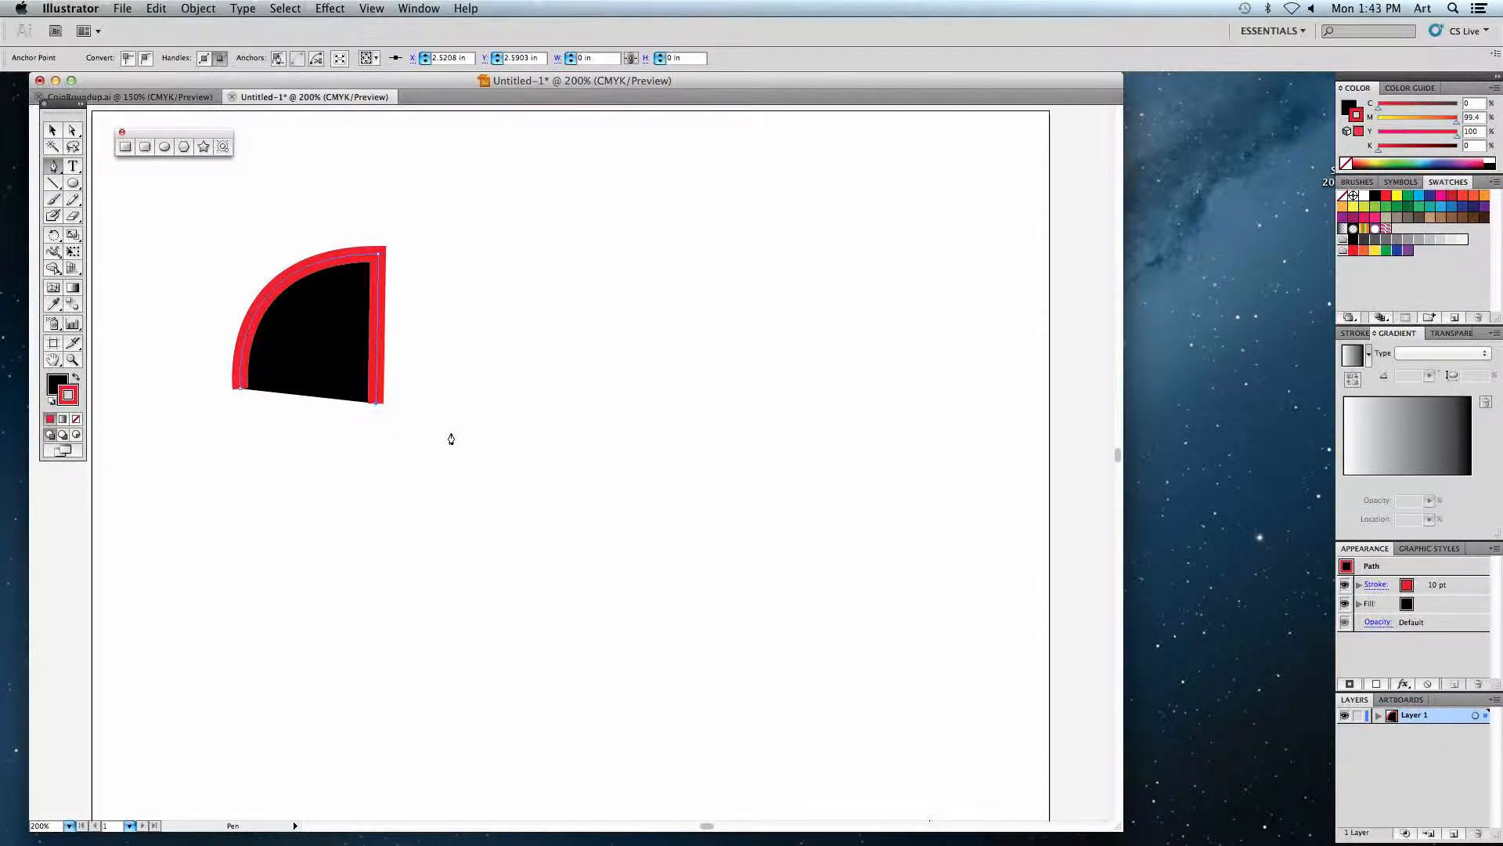
# - Continue the path with a full arch and a half arch, retract the last handle, and add a straight downward segment
pyautogui.moveTo(498, 248); pyautogui.dragTo(618, 246)
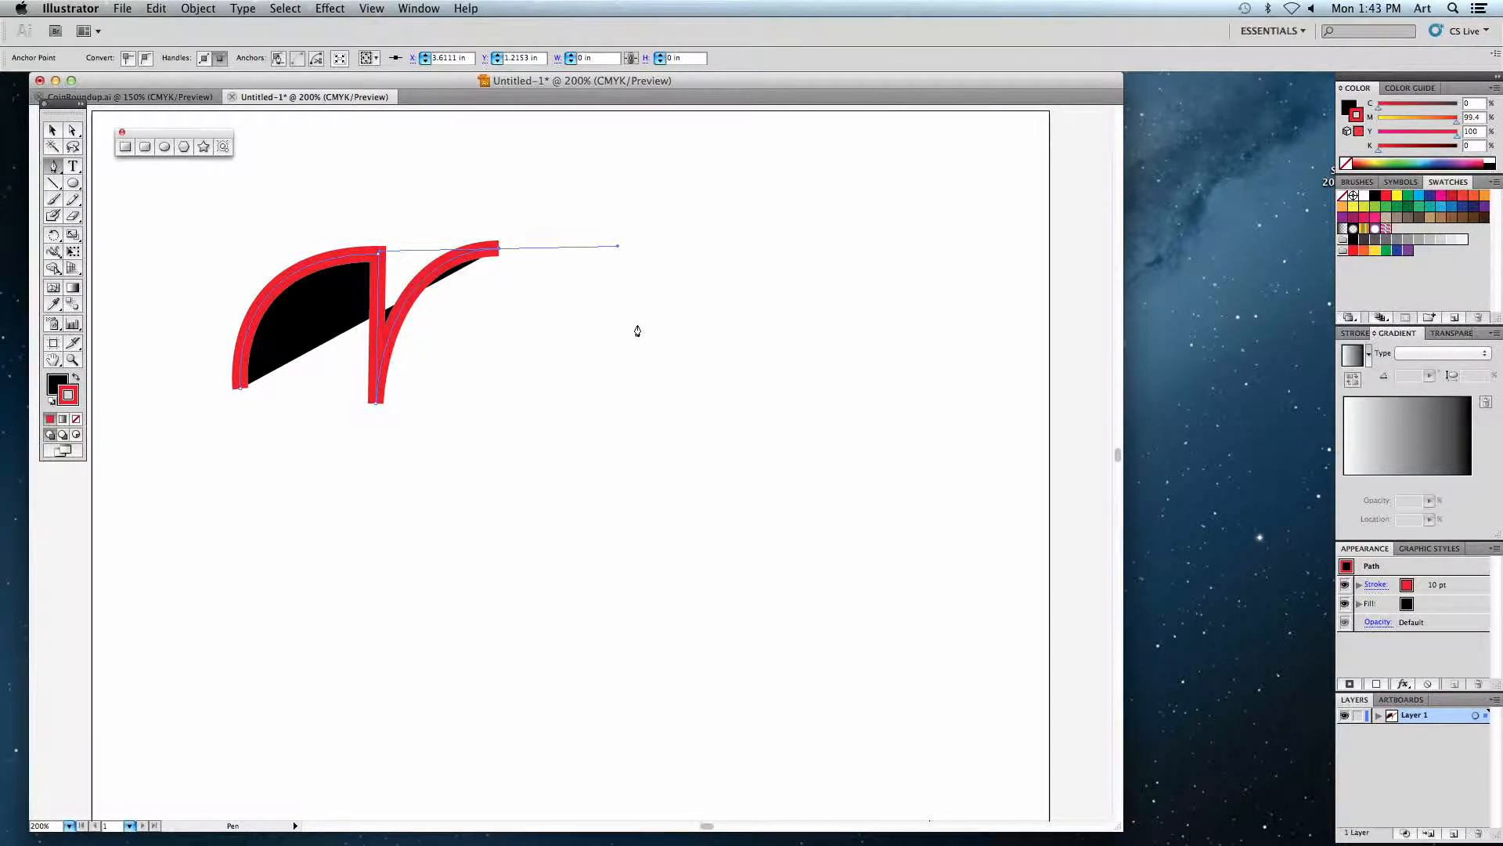
pyautogui.click(599, 409)
pyautogui.moveTo(728, 251); pyautogui.dragTo(880, 252)
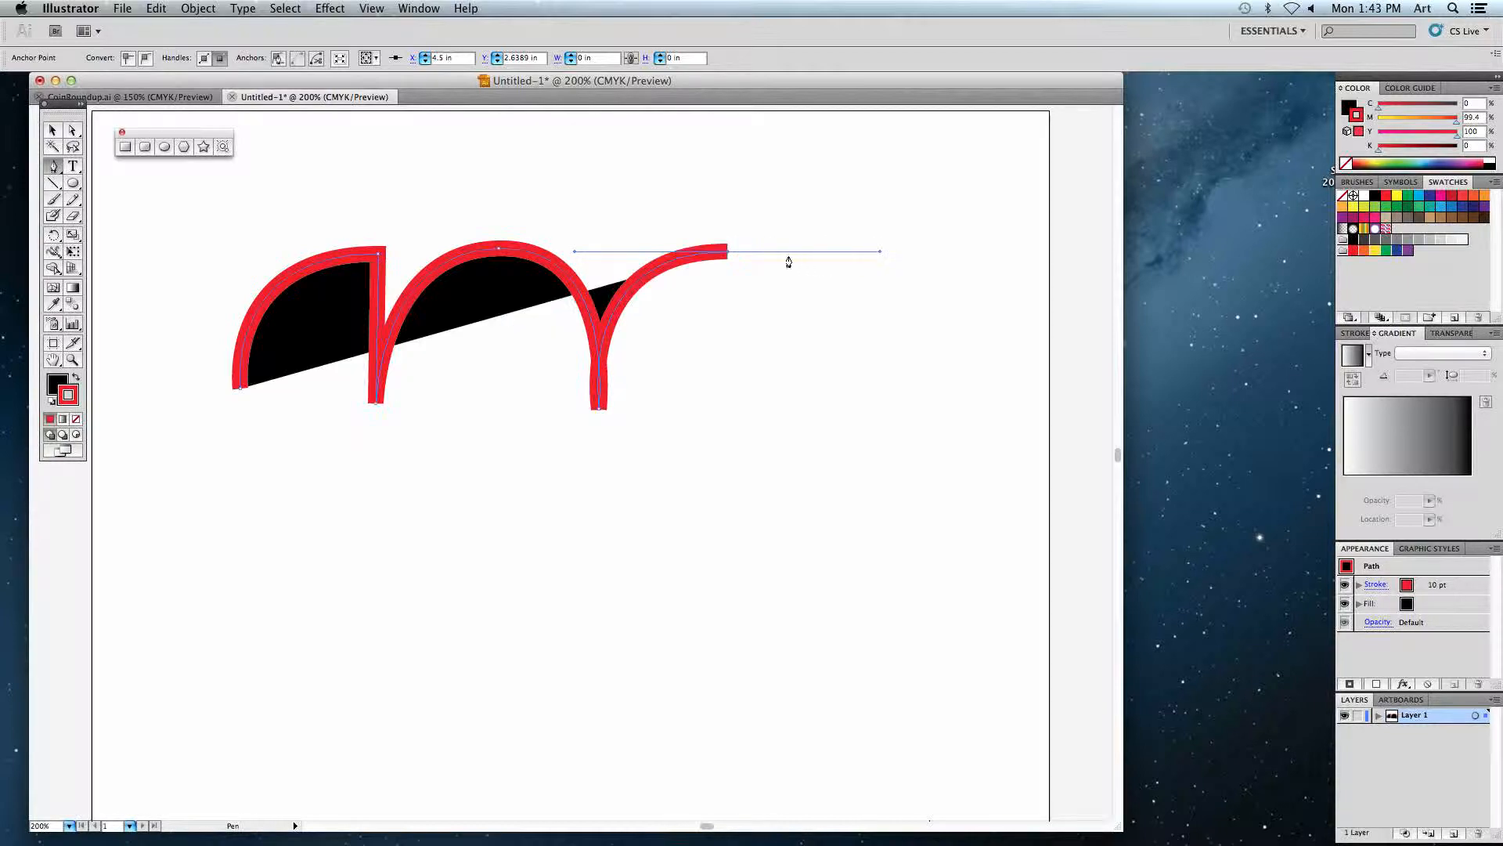
pyautogui.click(728, 252)
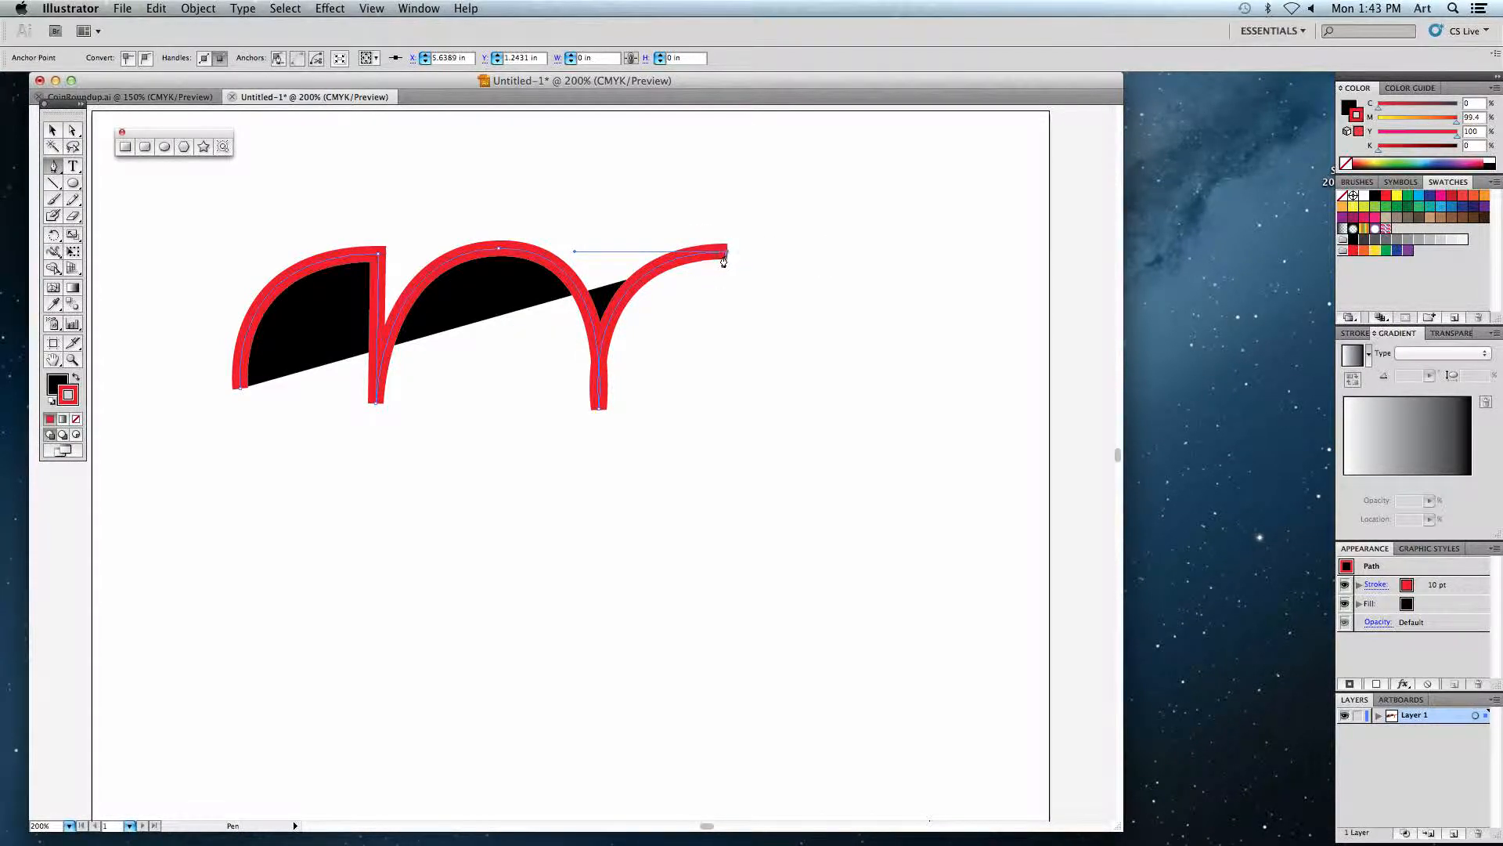
pyautogui.click(718, 420)
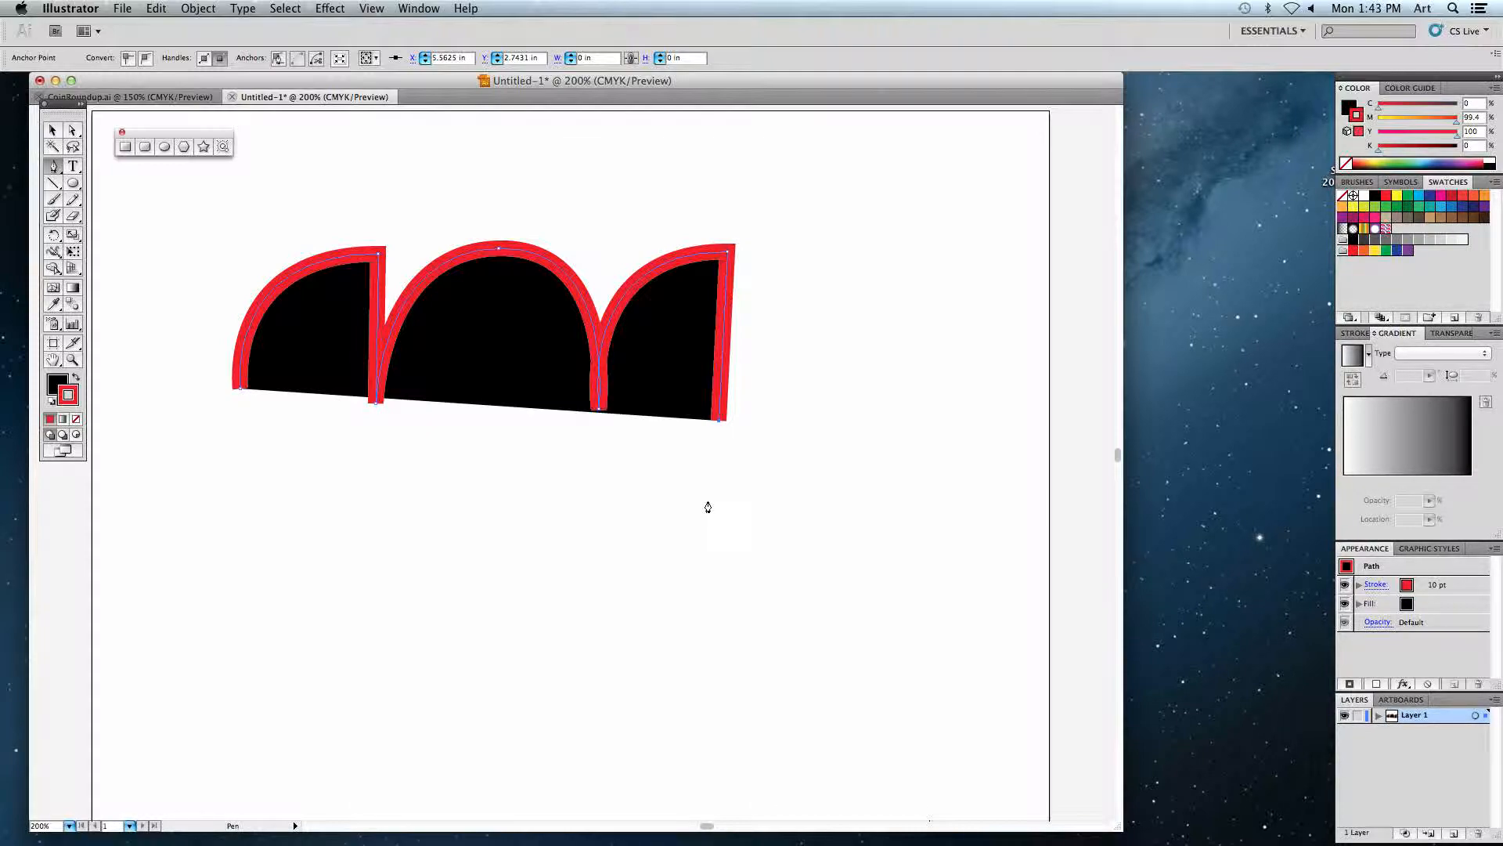
# - Curve the outline around the lower right side, retract the last handle, and add a long straight segment back to the lower left
pyautogui.moveTo(809, 498); pyautogui.dragTo(799, 577)
pyautogui.moveTo(730, 630); pyautogui.dragTo(656, 542)
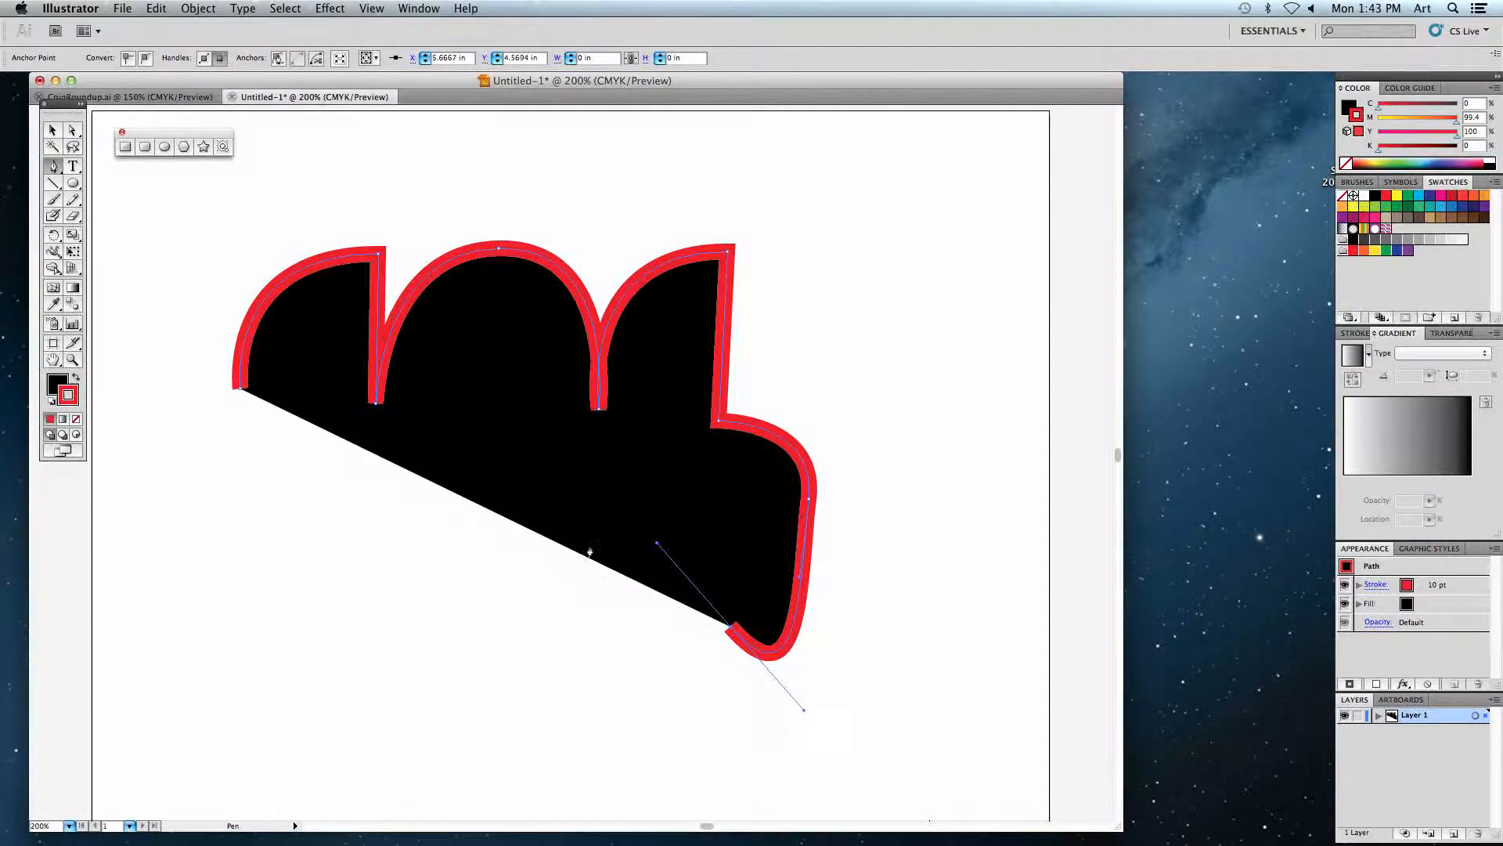
pyautogui.click(732, 636)
pyautogui.click(321, 646)
# - Add a curved notch through a smooth anchor and close the path with a straight segment to its starting point
pyautogui.moveTo(480, 507); pyautogui.dragTo(468, 409)
pyautogui.click(374, 491)
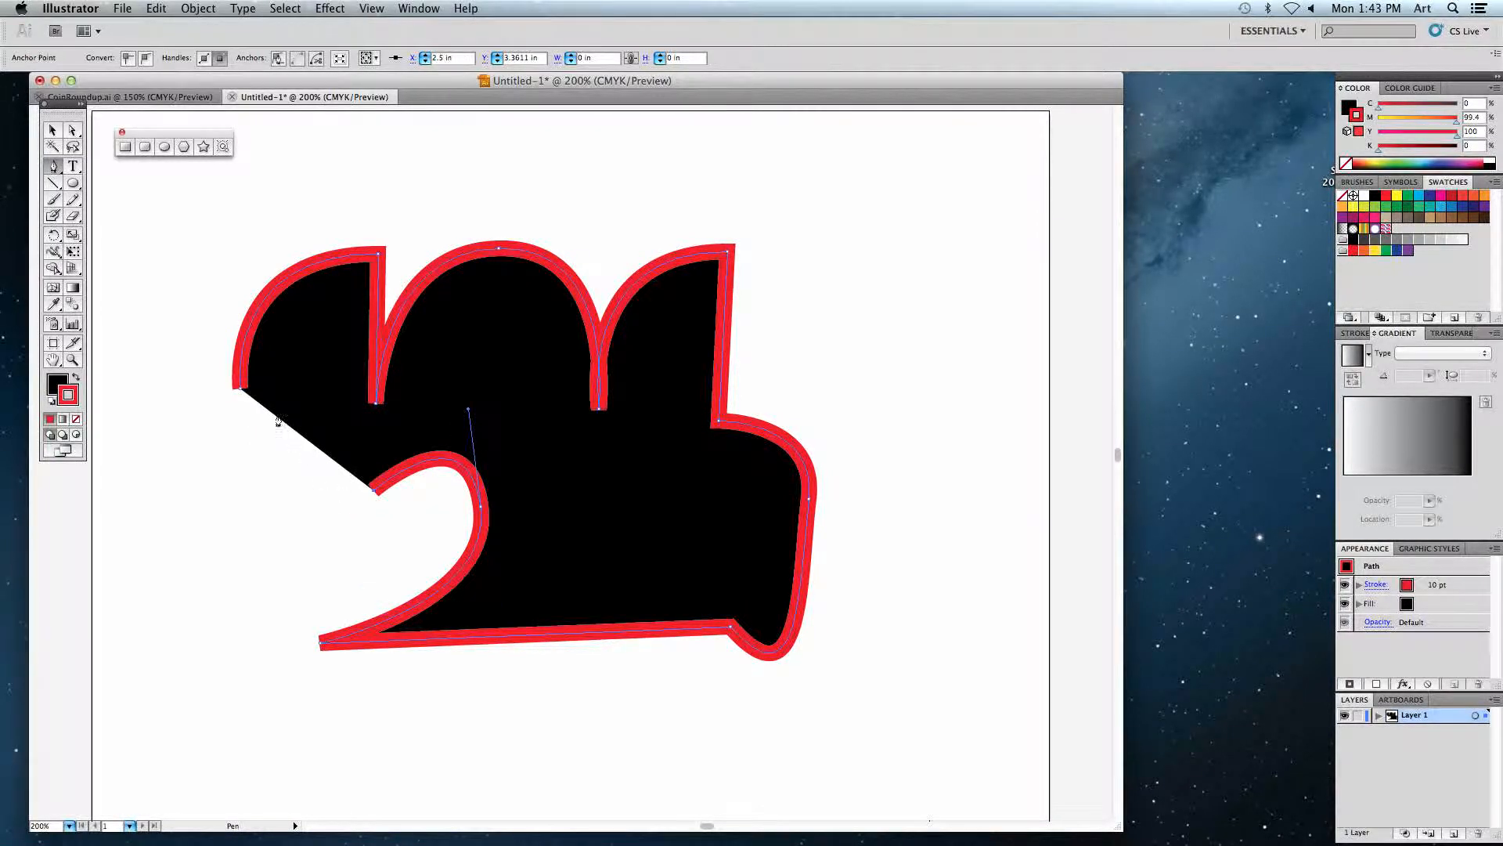
pyautogui.click(240, 389)
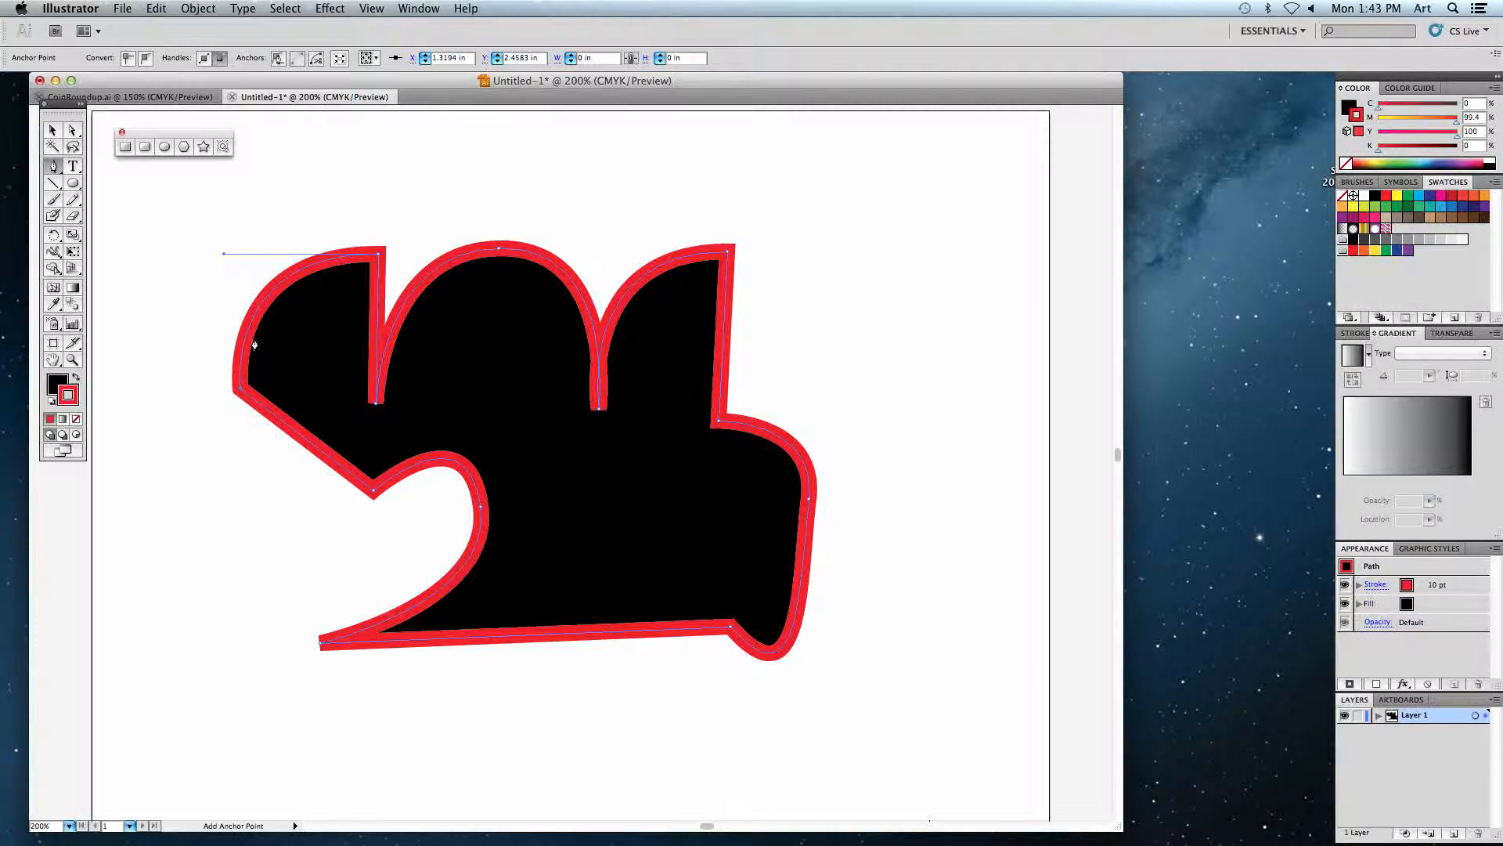
# - Add an anchor point midway on the straight upper-right edge and move it outward with Direct Selection to form a point
pyautogui.click(53, 168)
pyautogui.moveTo(53, 167); pyautogui.dragTo(176, 194)
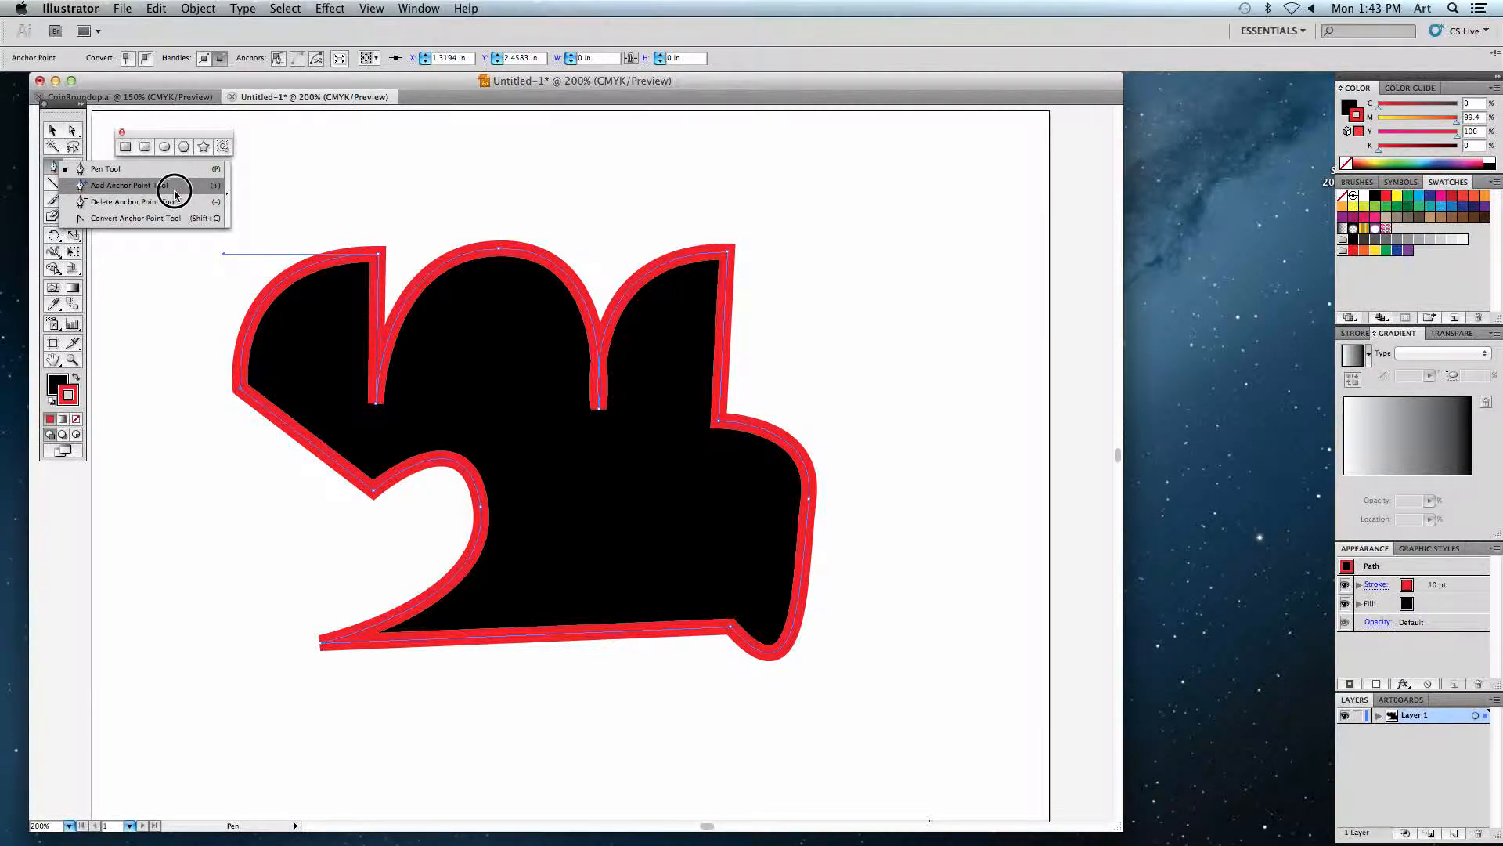
pyautogui.moveTo(175, 193); pyautogui.dragTo(90, 193)
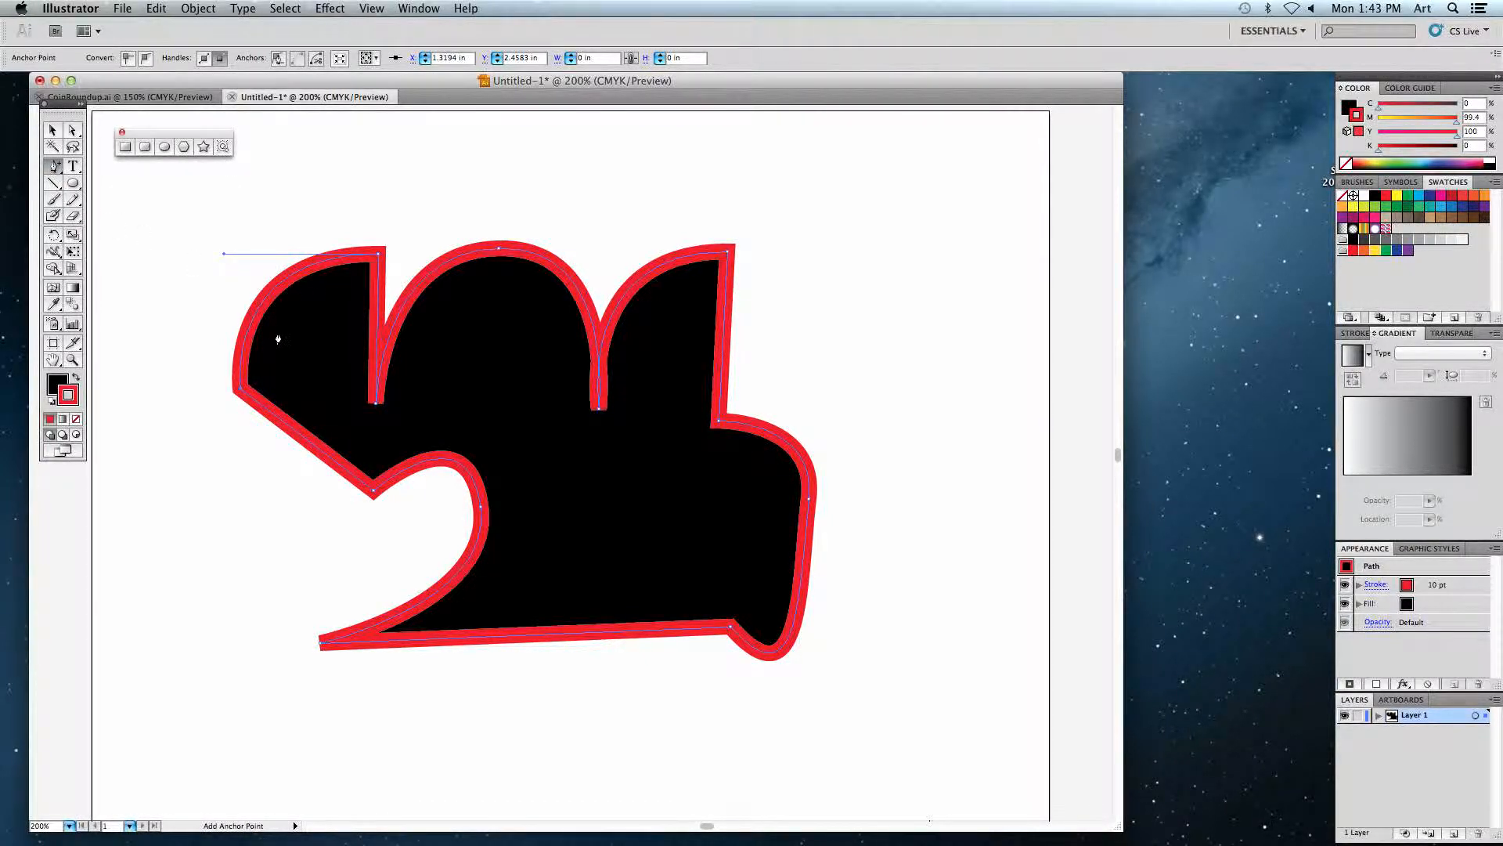
pyautogui.click(724, 350)
pyautogui.click(72, 131)
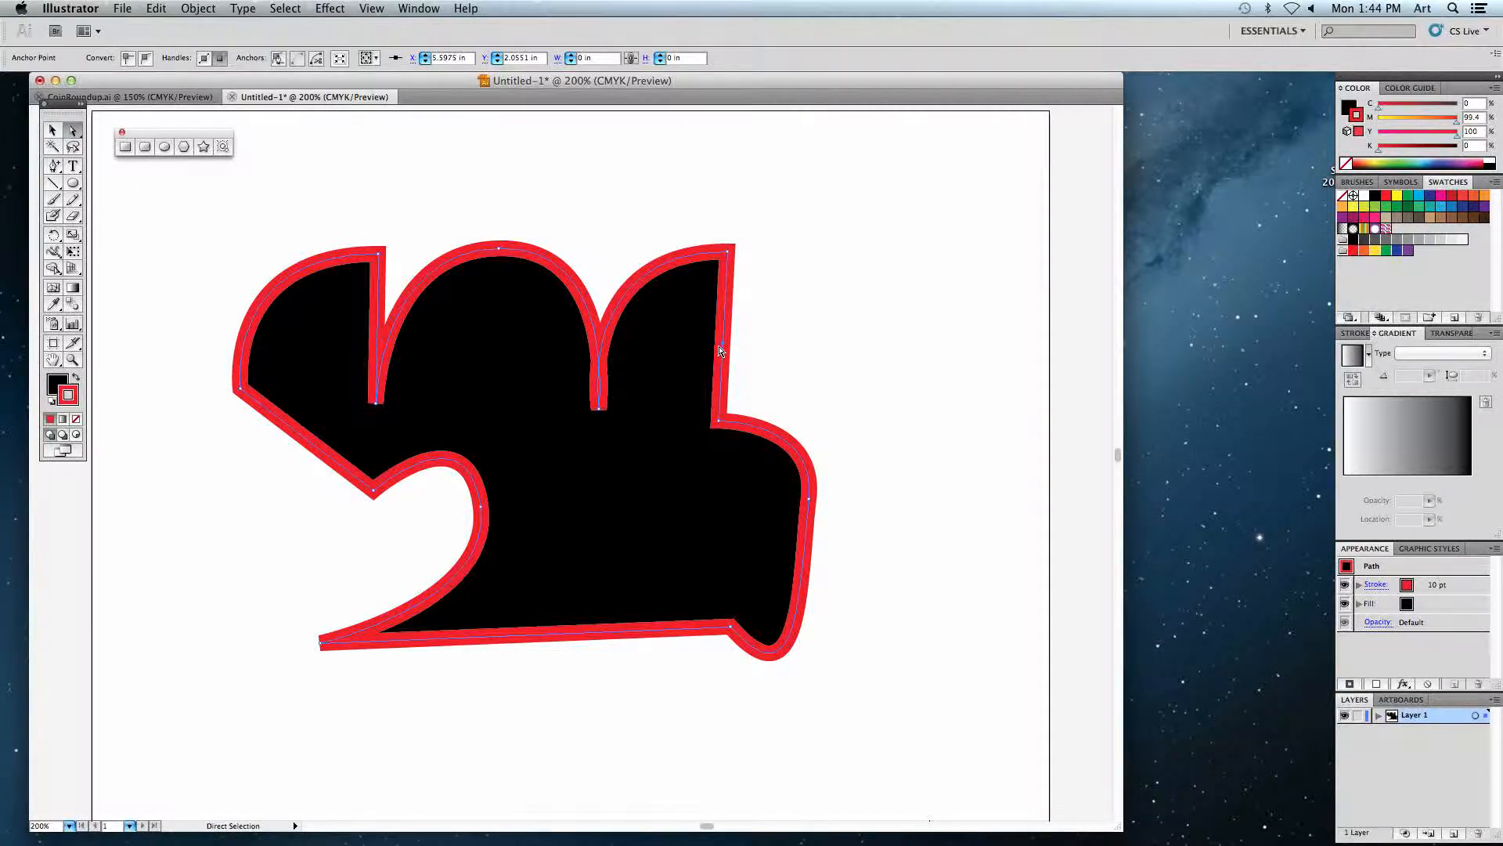
pyautogui.moveTo(720, 350); pyautogui.dragTo(836, 342)
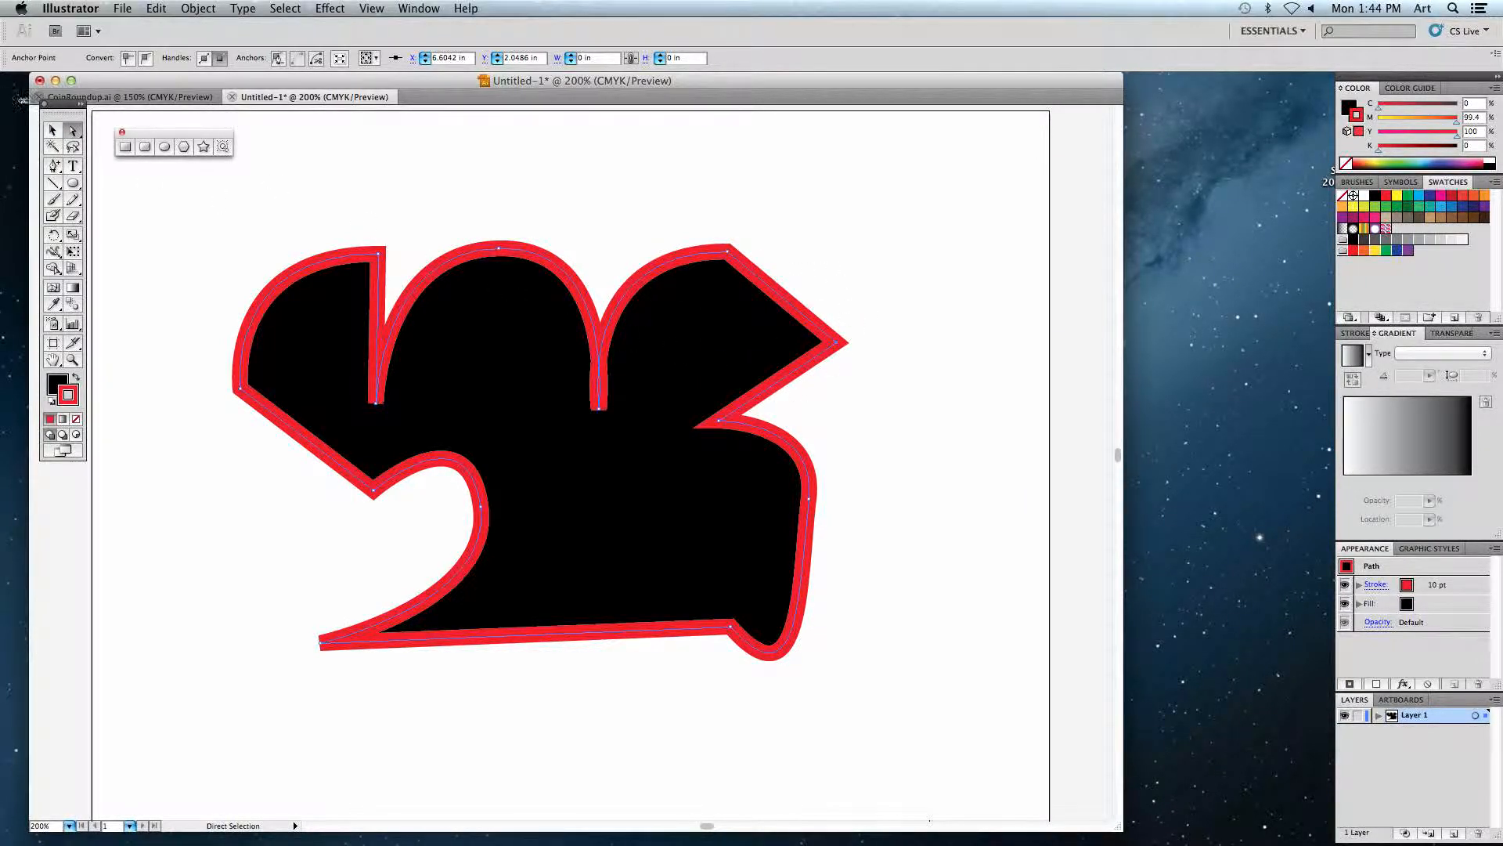
# - Delete the three anchor points forming the middle arch and its two valleys with the Delete Anchor Point tool
pyautogui.click(55, 167)
pyautogui.moveTo(55, 167); pyautogui.dragTo(117, 202)
pyautogui.click(600, 410)
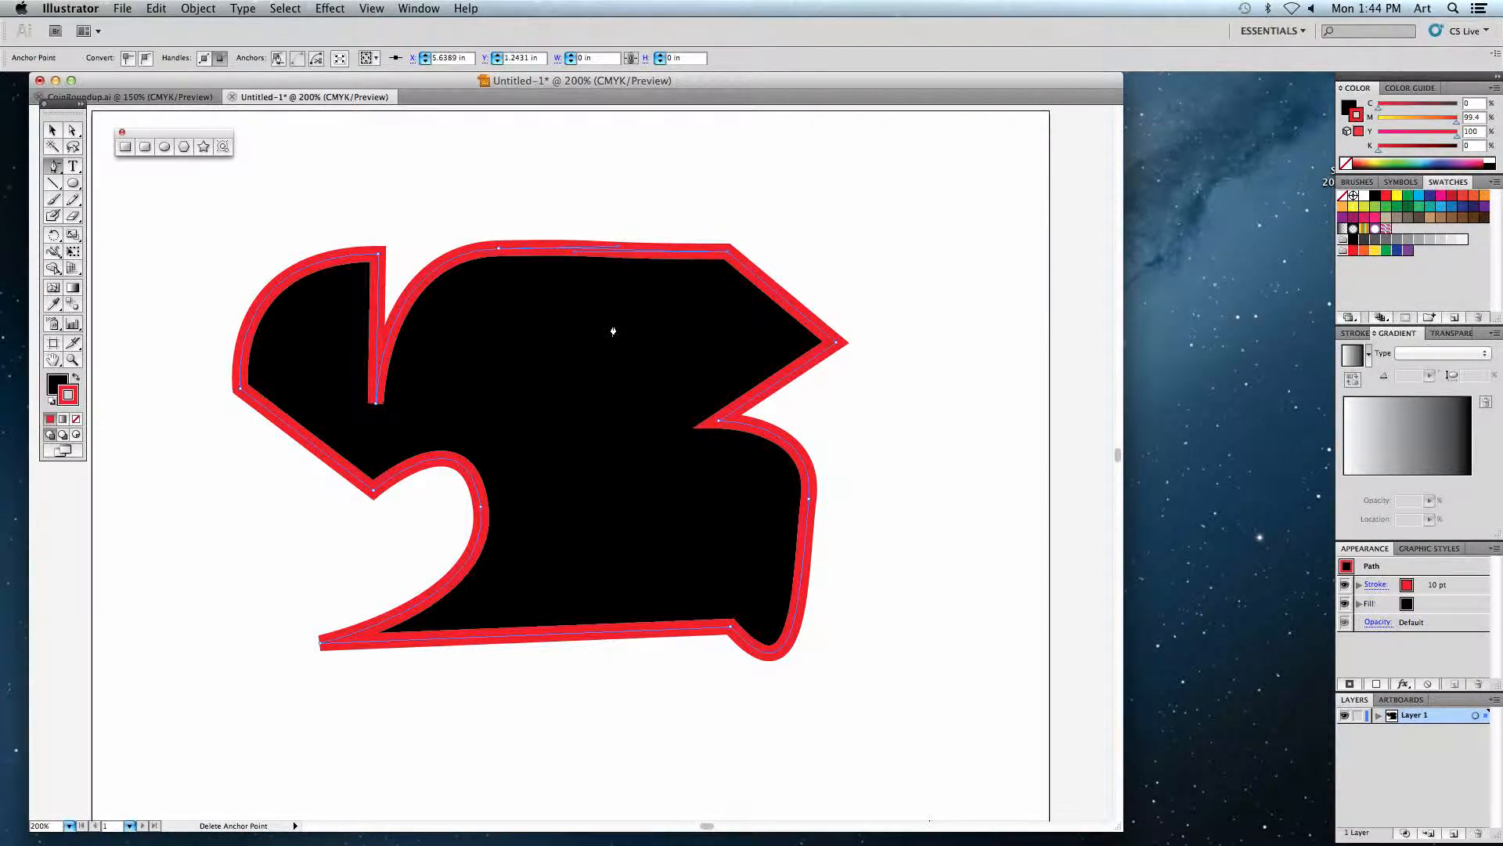
pyautogui.click(498, 251)
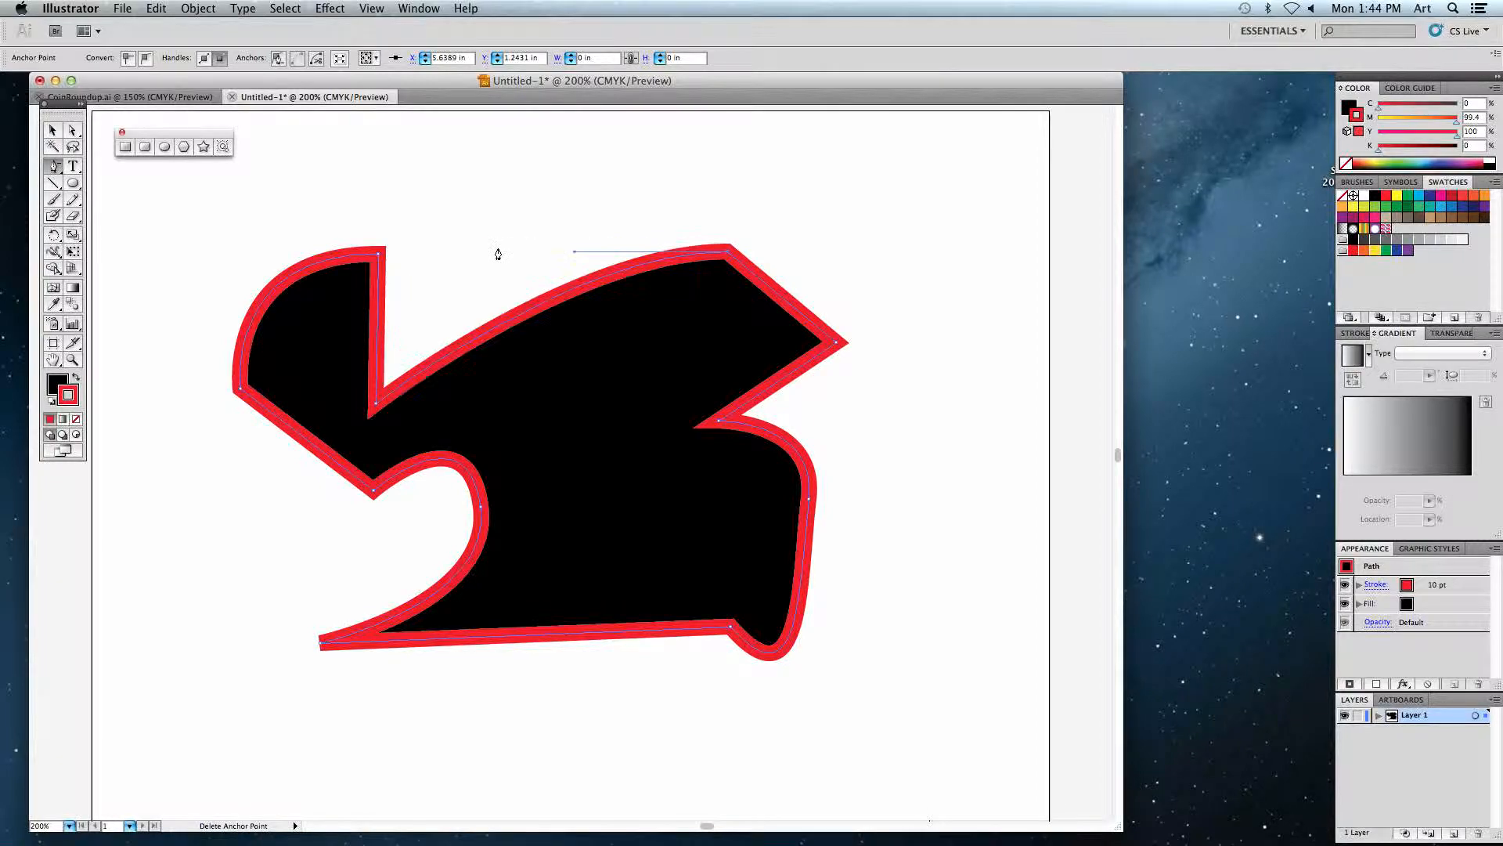
pyautogui.click(375, 409)
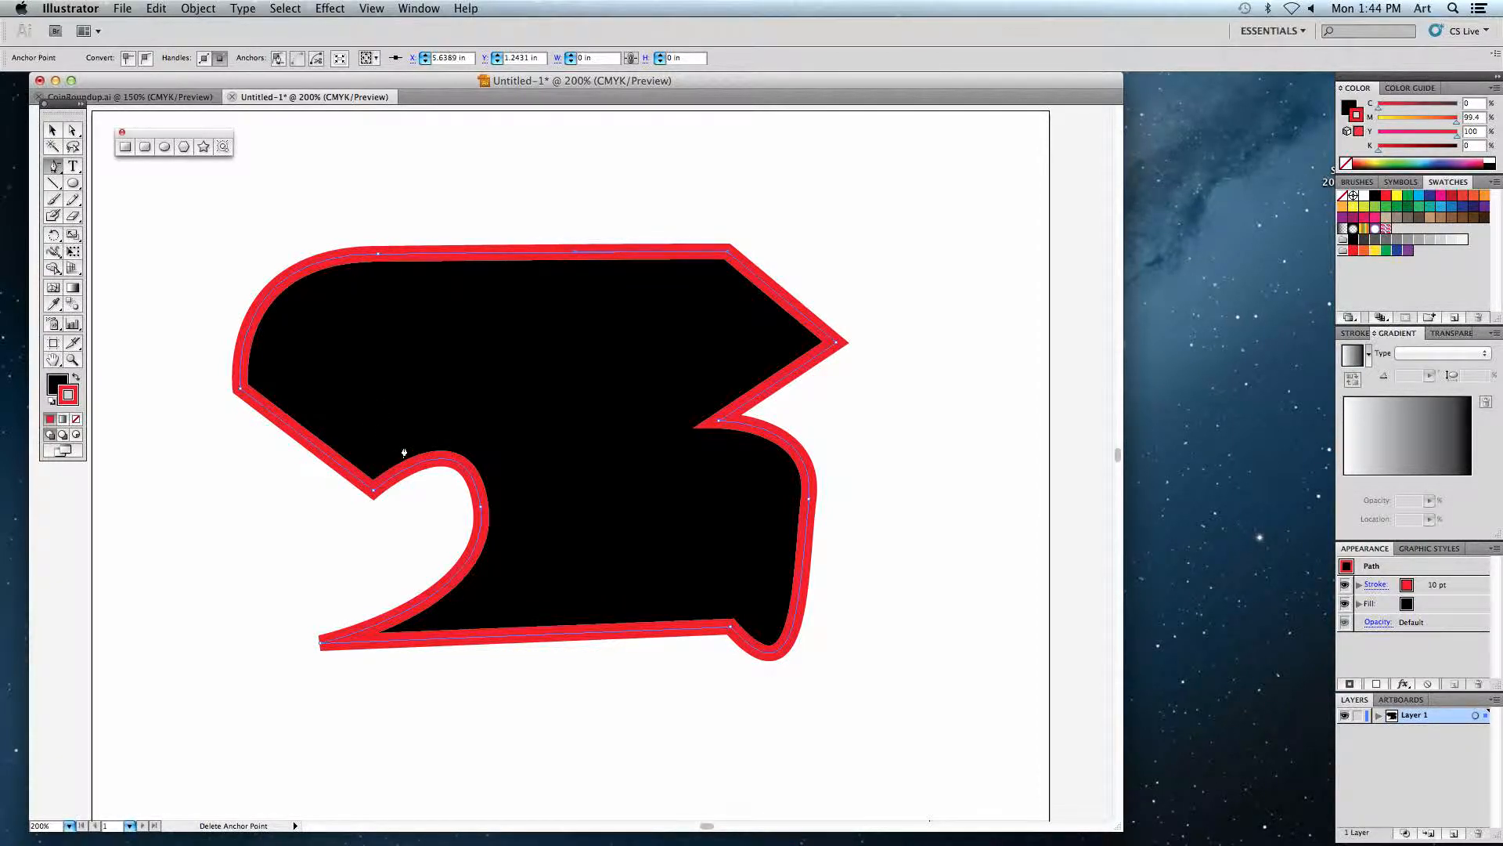
# - Convert the pointed right anchor to a smooth curve, and swing its lower handle up and inward to form a concave notch
pyautogui.click(55, 167)
pyautogui.moveTo(54, 167); pyautogui.dragTo(141, 225)
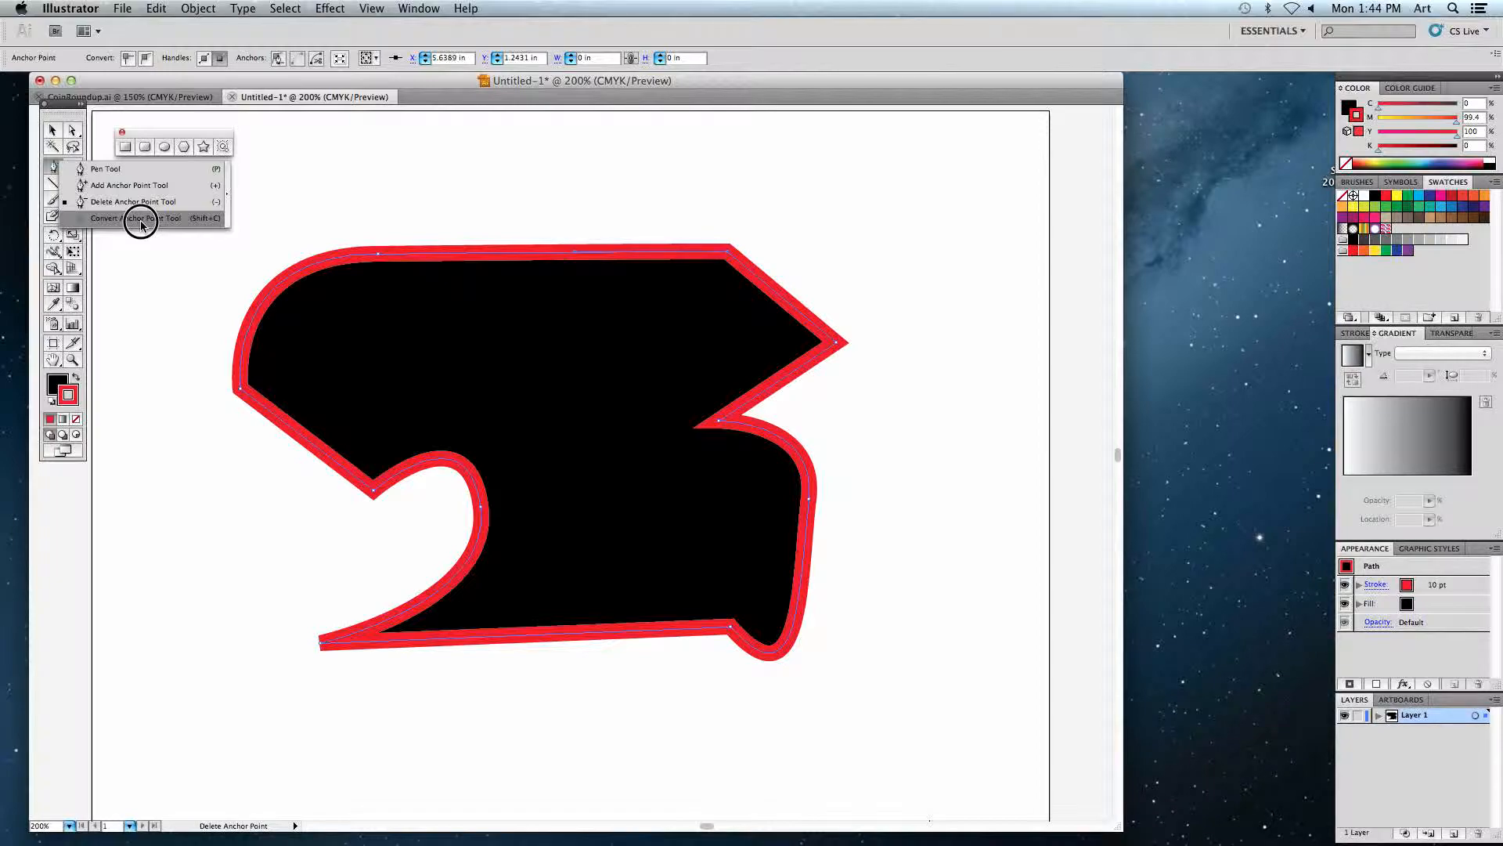
pyautogui.moveTo(141, 225); pyautogui.dragTo(141, 225)
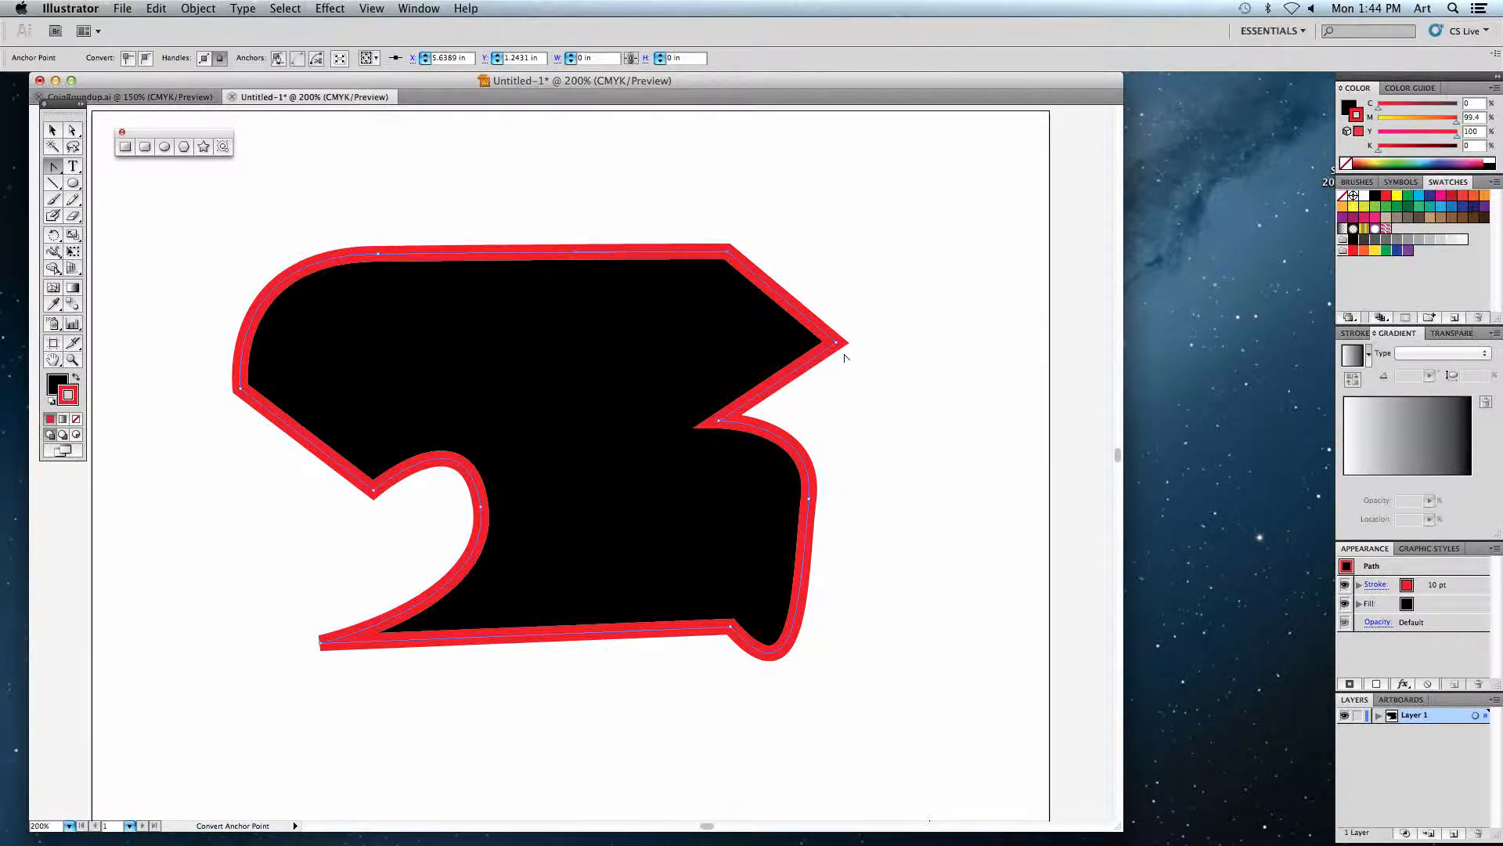
pyautogui.moveTo(837, 345); pyautogui.dragTo(838, 446)
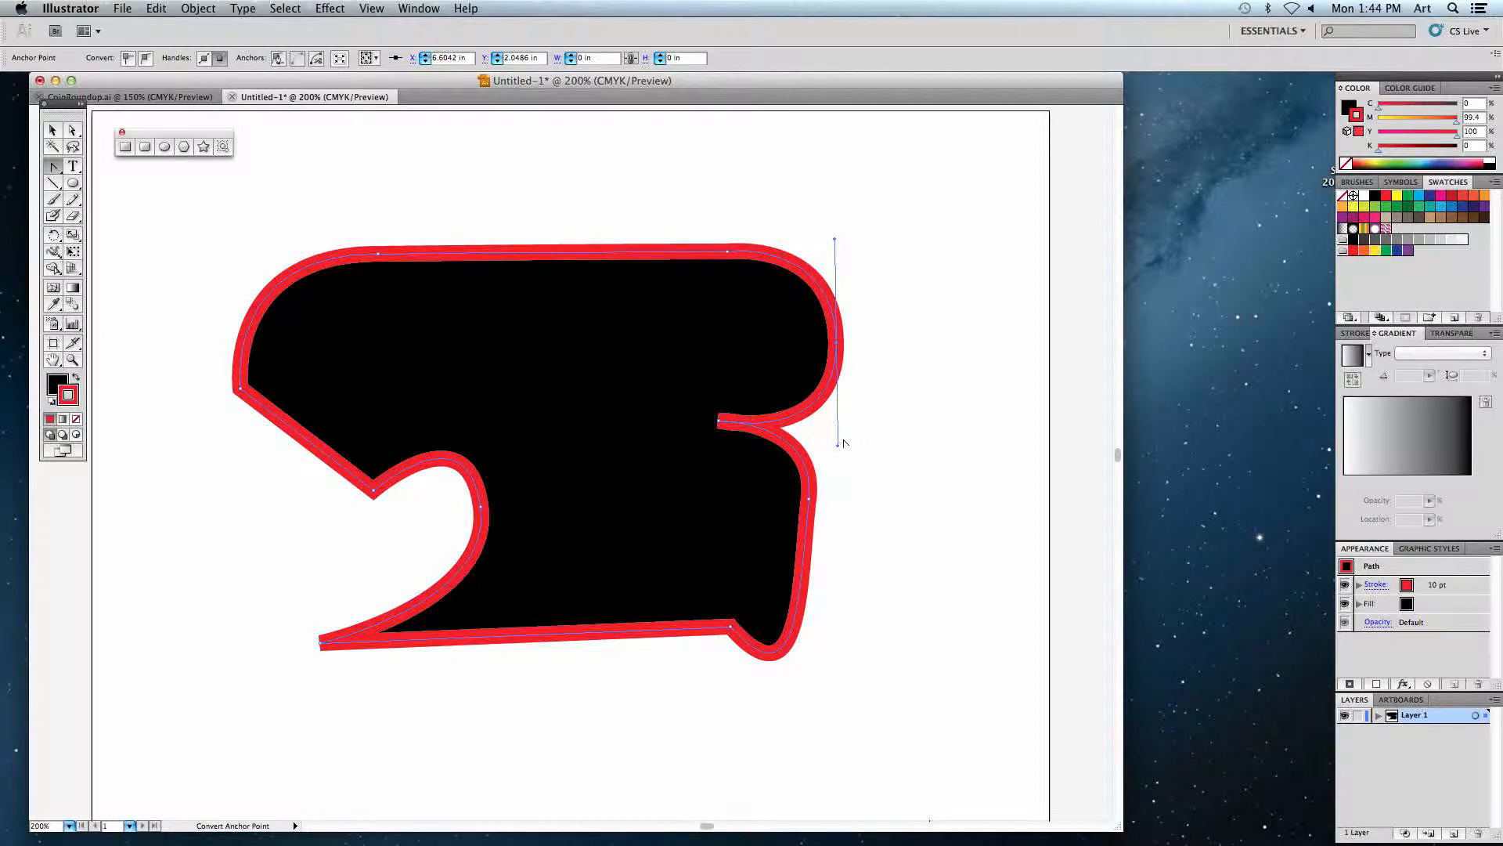
pyautogui.moveTo(837, 448); pyautogui.dragTo(706, 308)
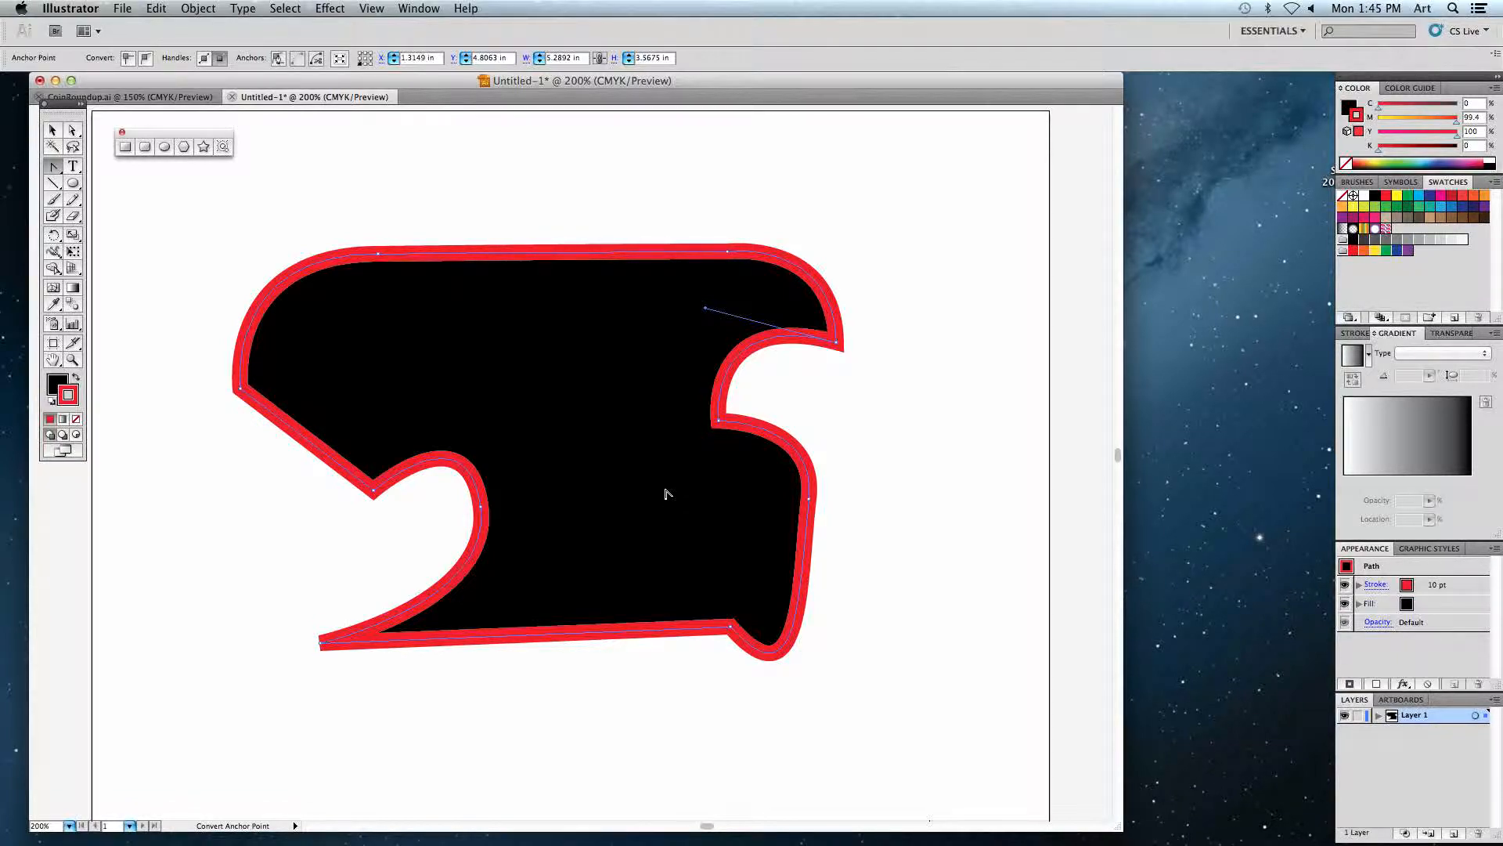
# - Delete the edited shape and start a new Pen path with three straight zigzag segments
pyautogui.press('Delete')
pyautogui.press('Delete')
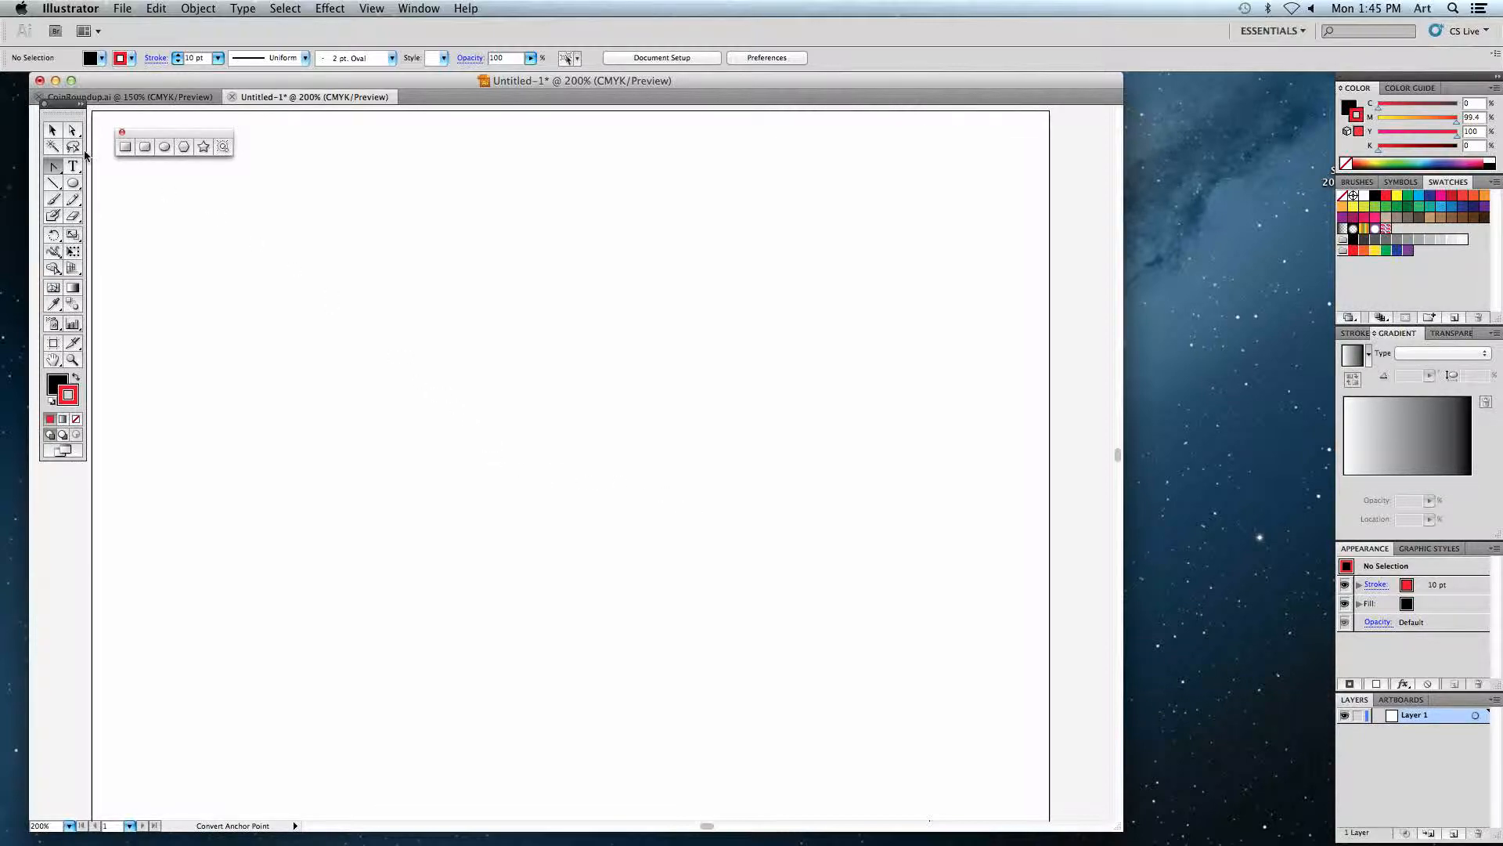
pyautogui.moveTo(54, 165); pyautogui.dragTo(76, 169)
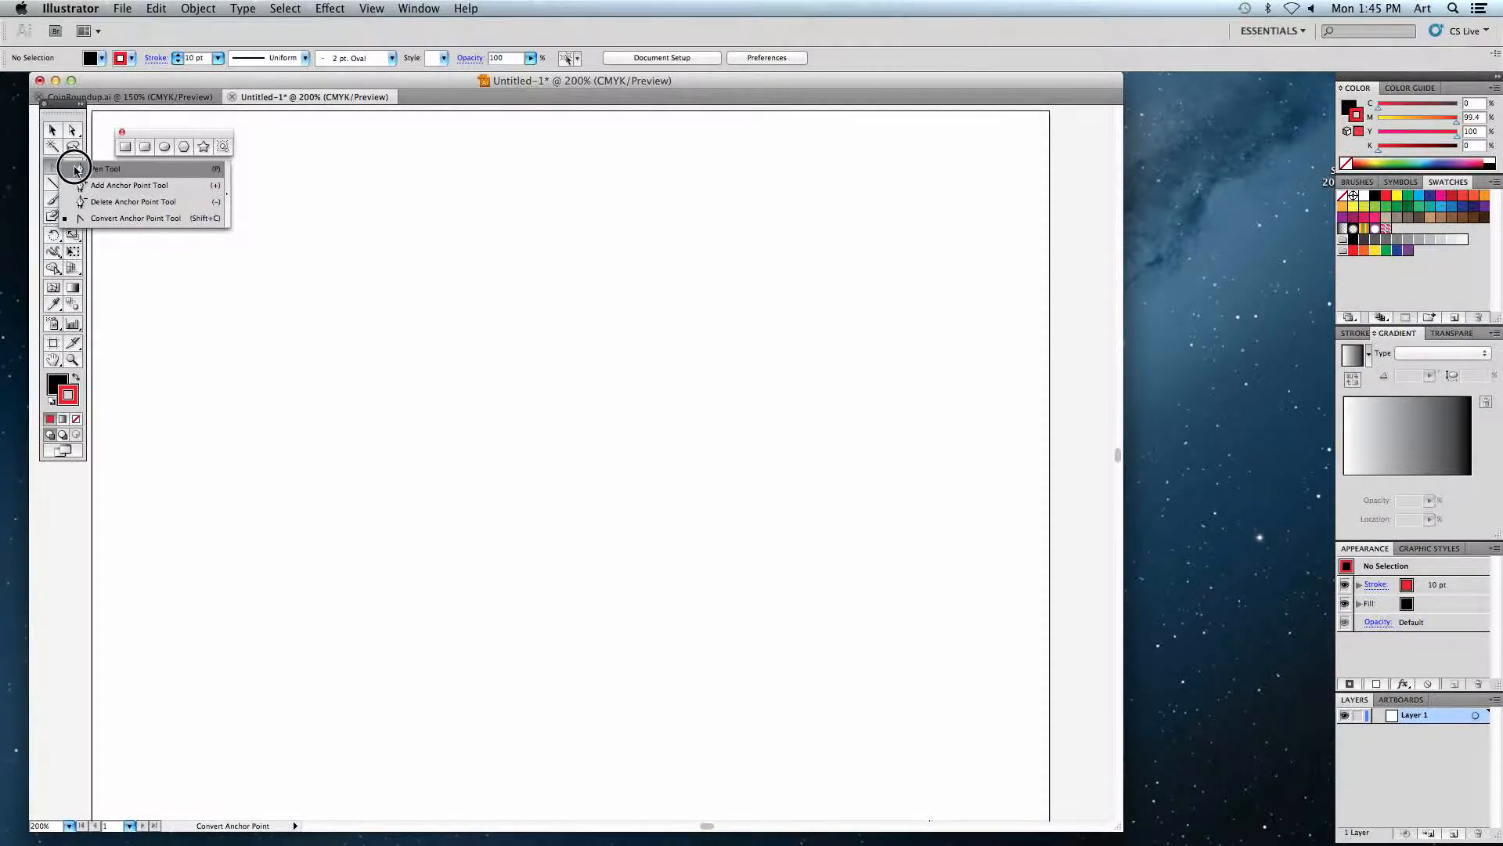
pyautogui.moveTo(75, 167); pyautogui.dragTo(78, 167)
pyautogui.click(217, 337)
pyautogui.click(234, 232)
pyautogui.click(275, 356)
pyautogui.click(356, 270)
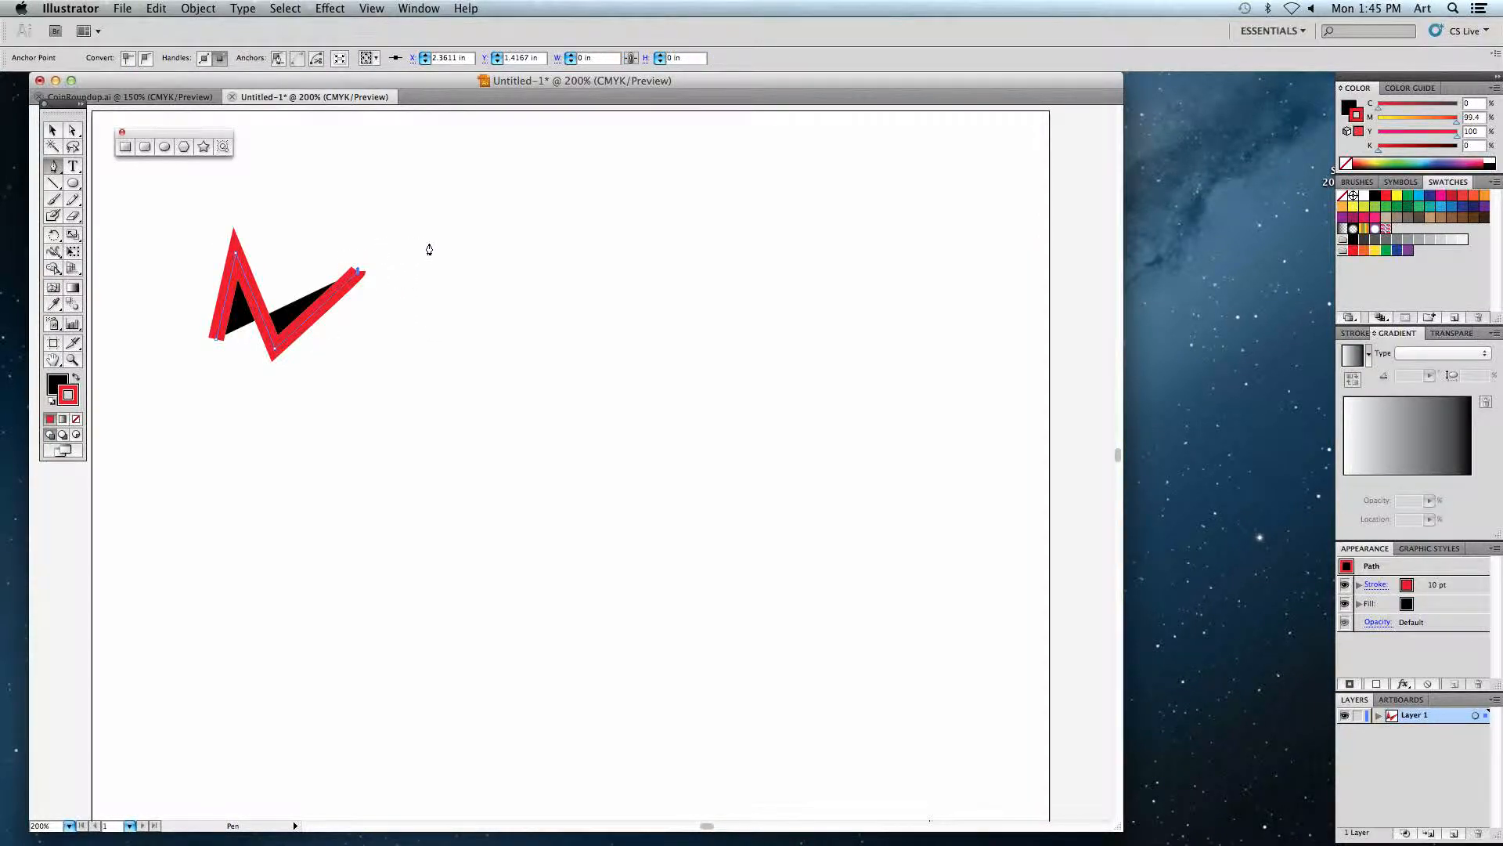
# - Continue the zigzag with flowing curves through three smooth anchors and close the path with a curve at its starting point
pyautogui.moveTo(496, 221); pyautogui.dragTo(606, 264)
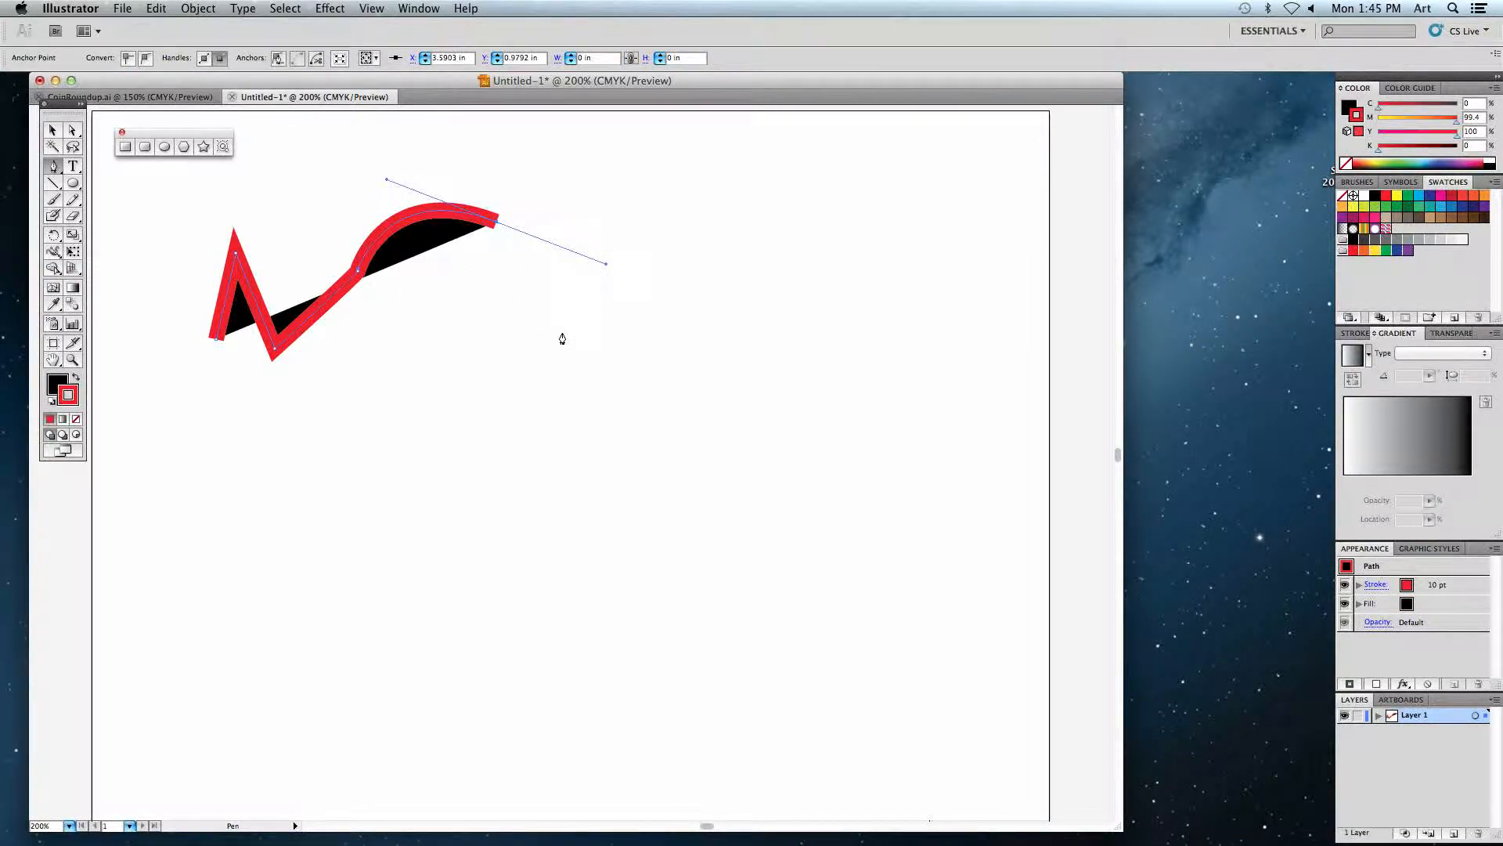
pyautogui.moveTo(505, 389); pyautogui.dragTo(436, 407)
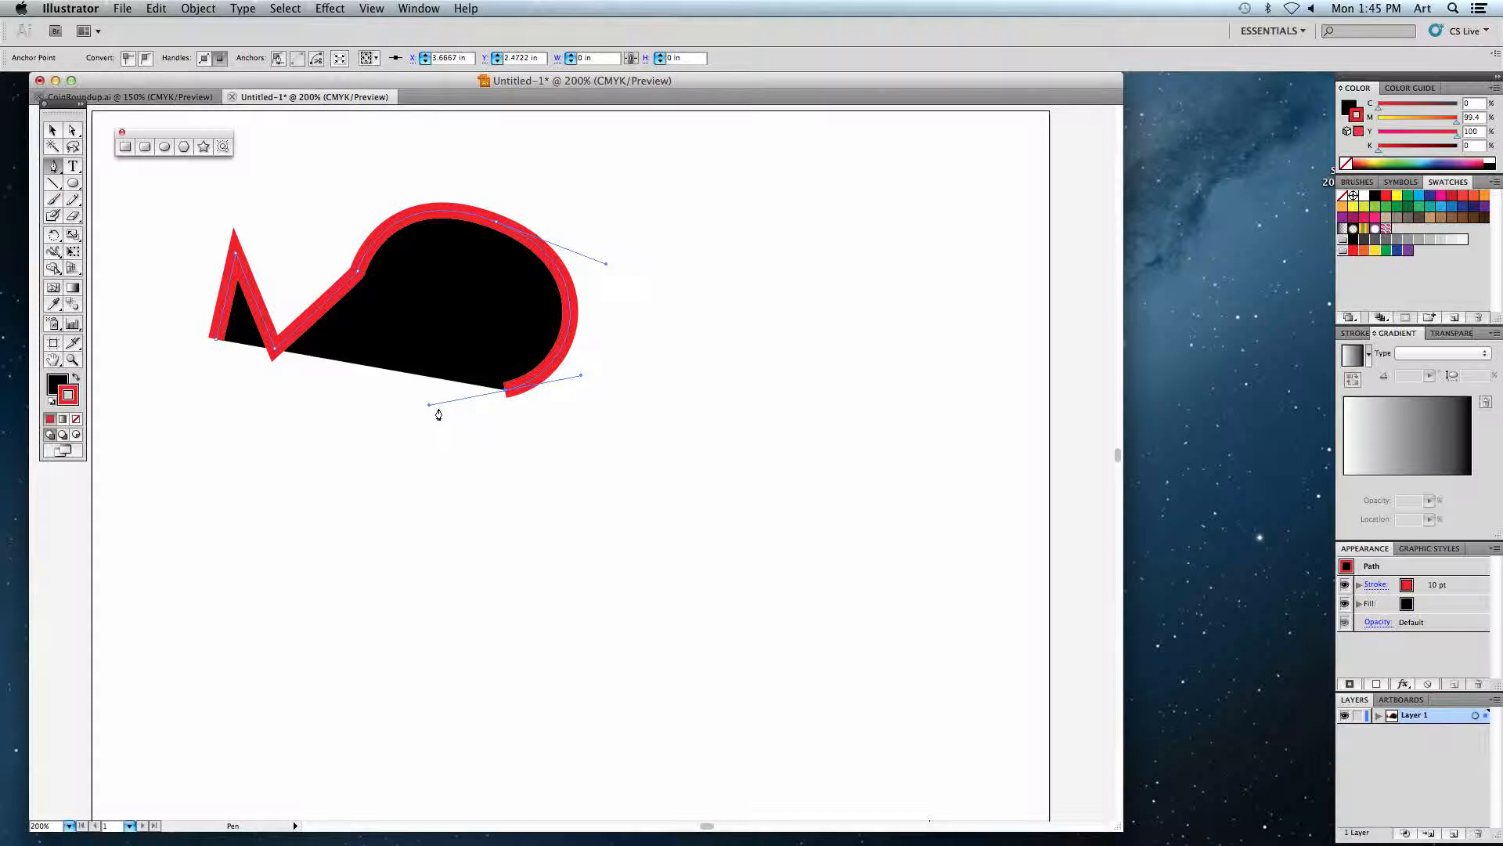
pyautogui.moveTo(335, 413); pyautogui.dragTo(284, 493)
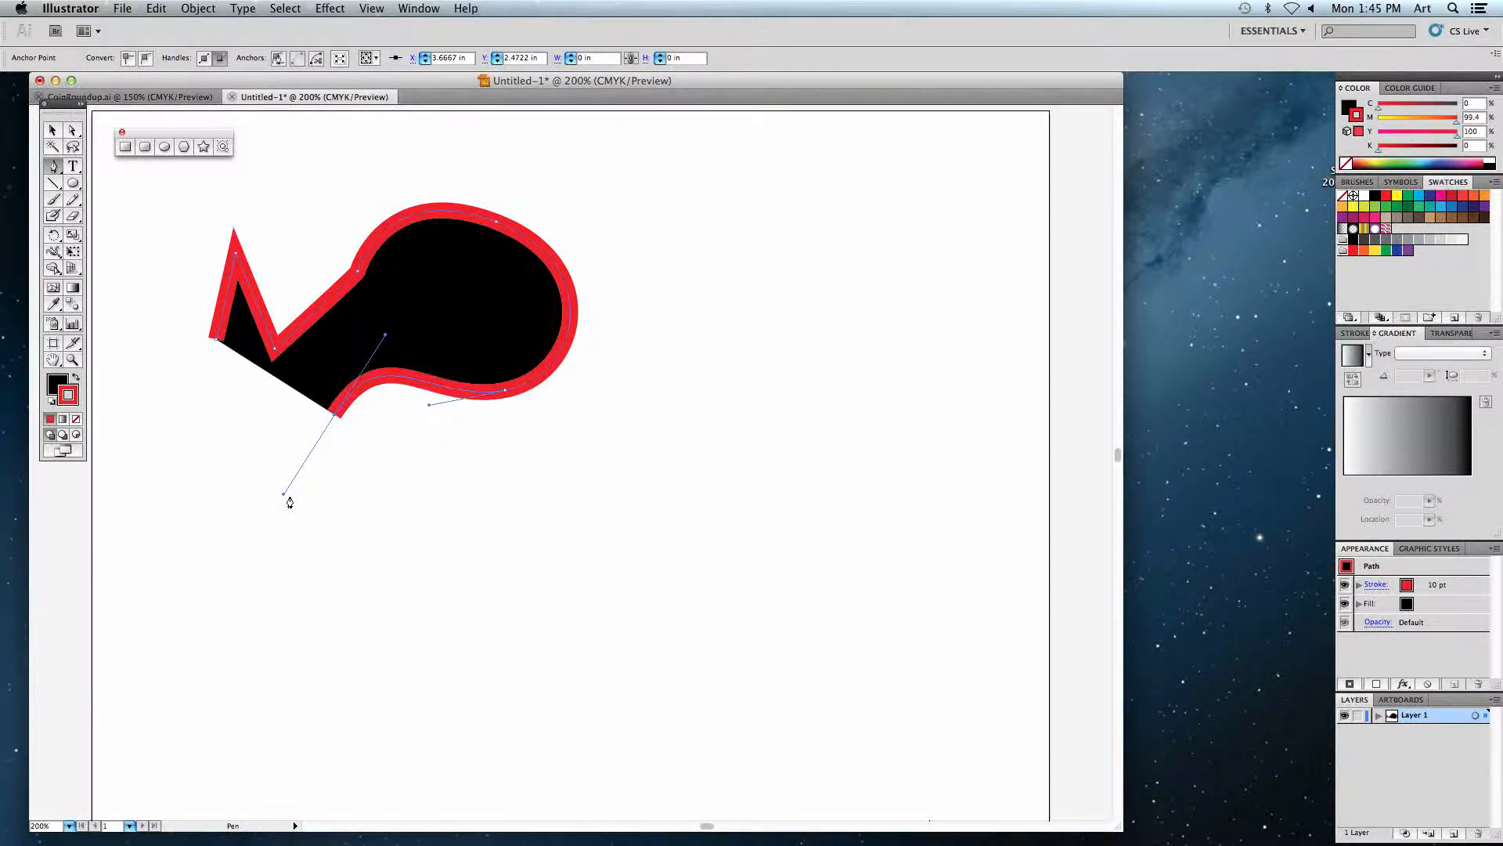
pyautogui.moveTo(216, 345); pyautogui.dragTo(237, 249)
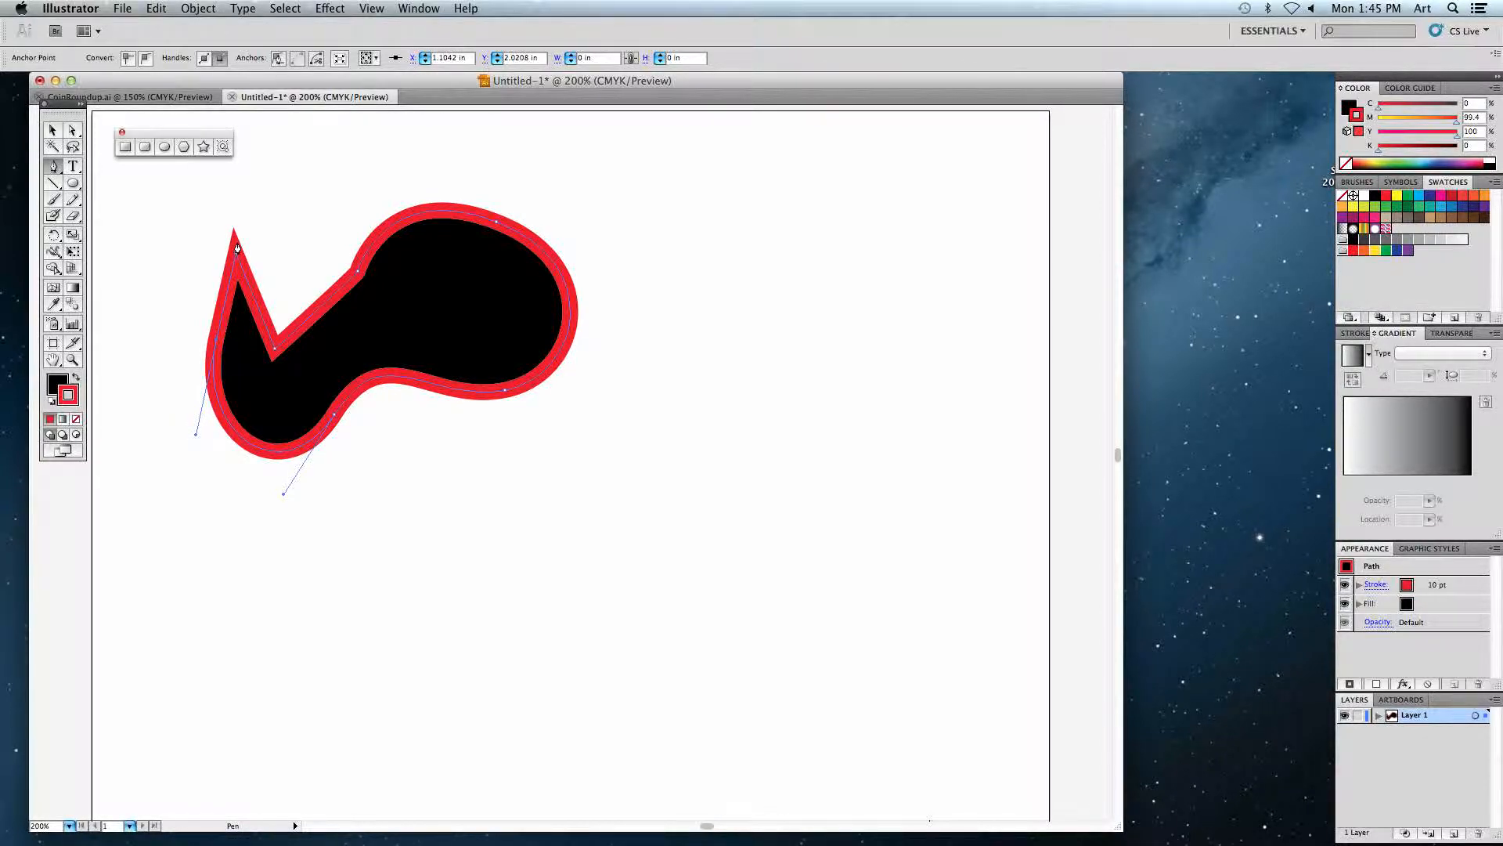
# - Delete the closed shape and draw a long freehand line with several loops across the upper artboard with the Pencil tool
pyautogui.press('Delete')
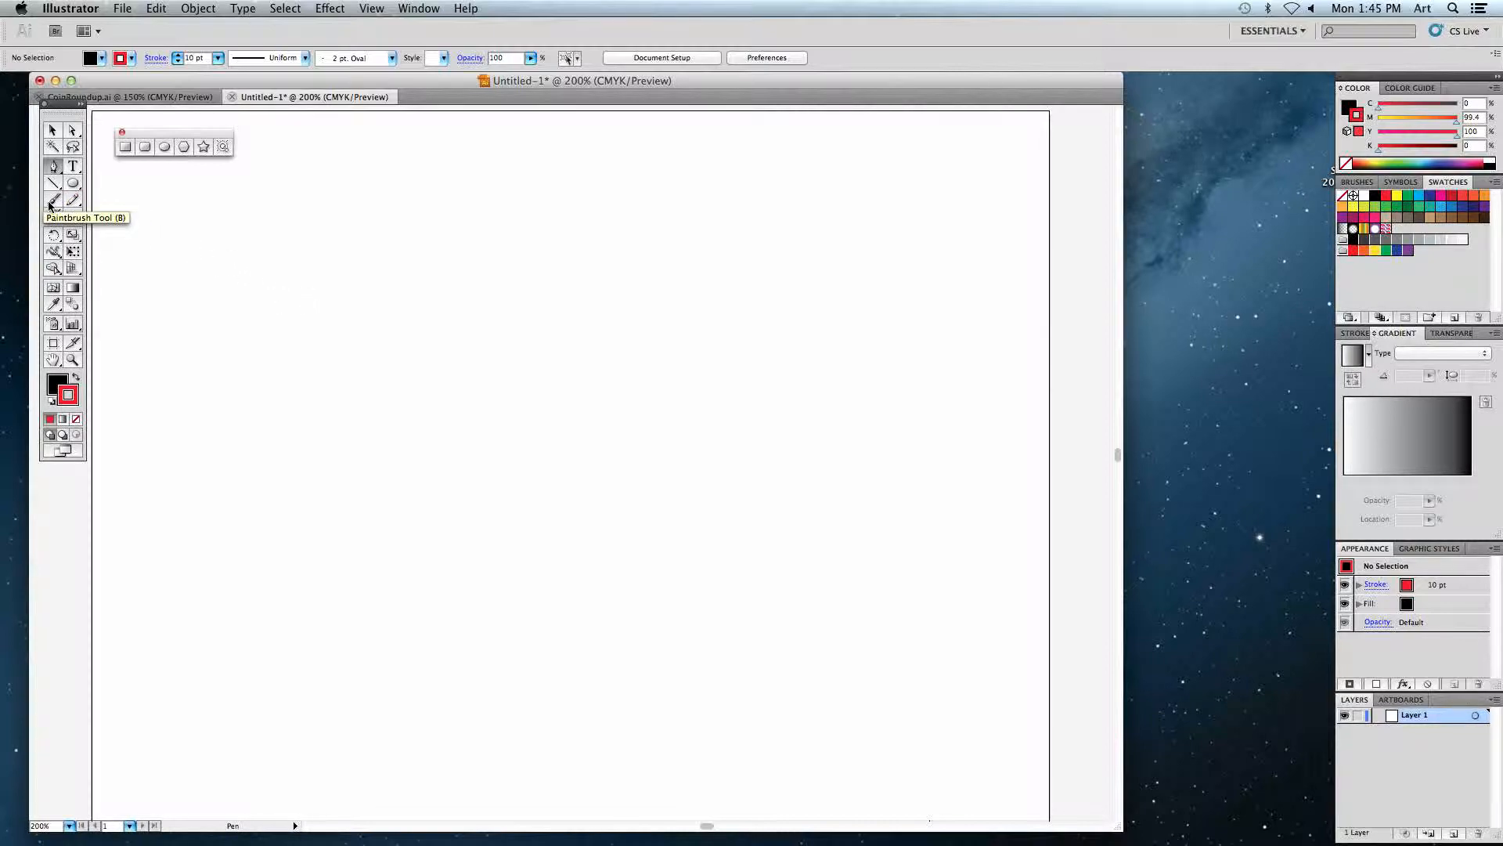
pyautogui.click(73, 204)
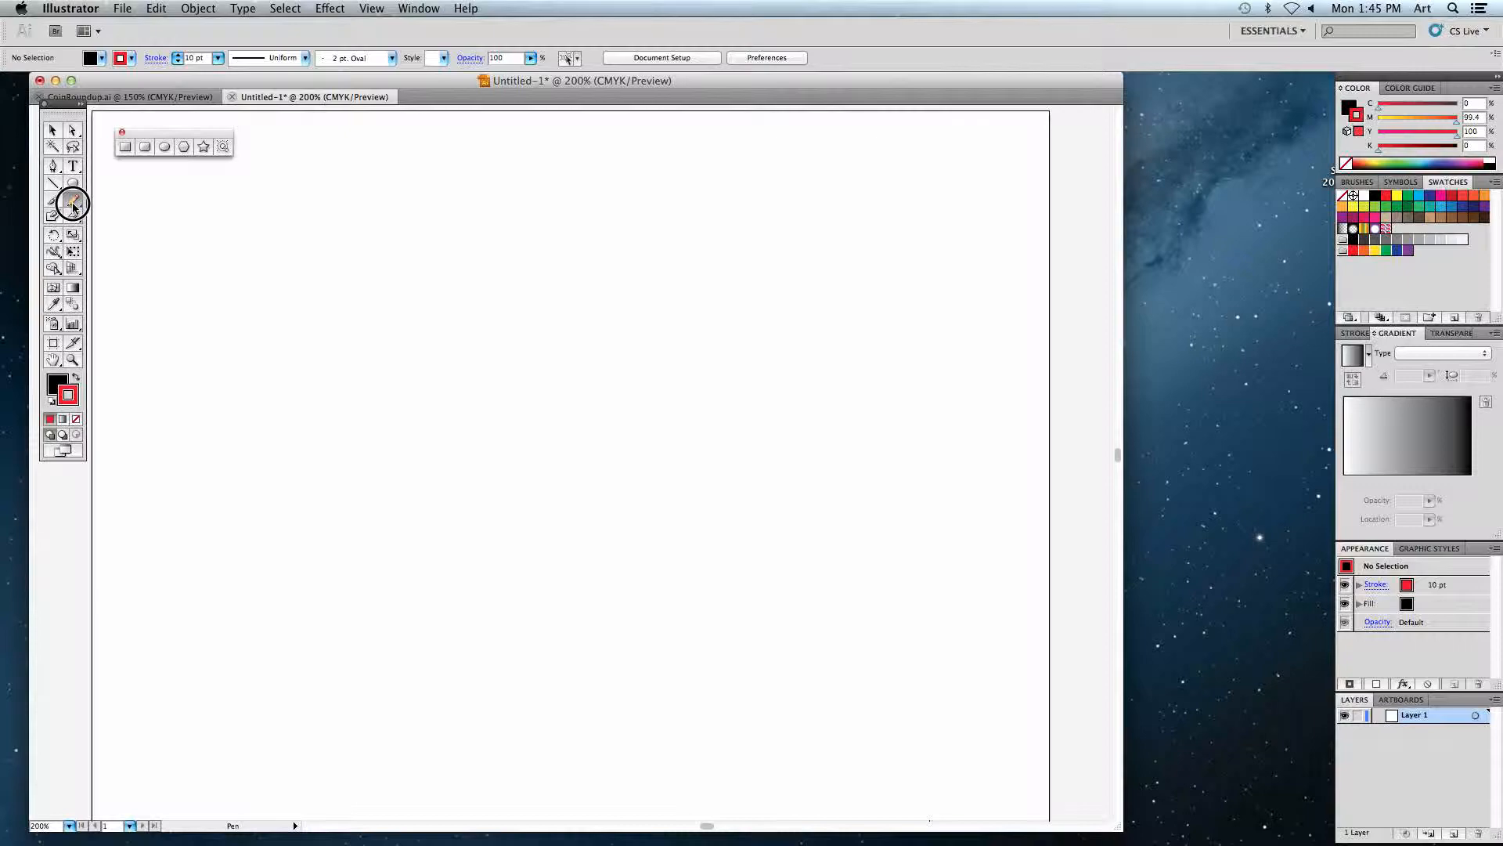
pyautogui.click(125, 202)
pyautogui.moveTo(106, 224); pyautogui.dragTo(122, 225)
pyautogui.click(76, 202)
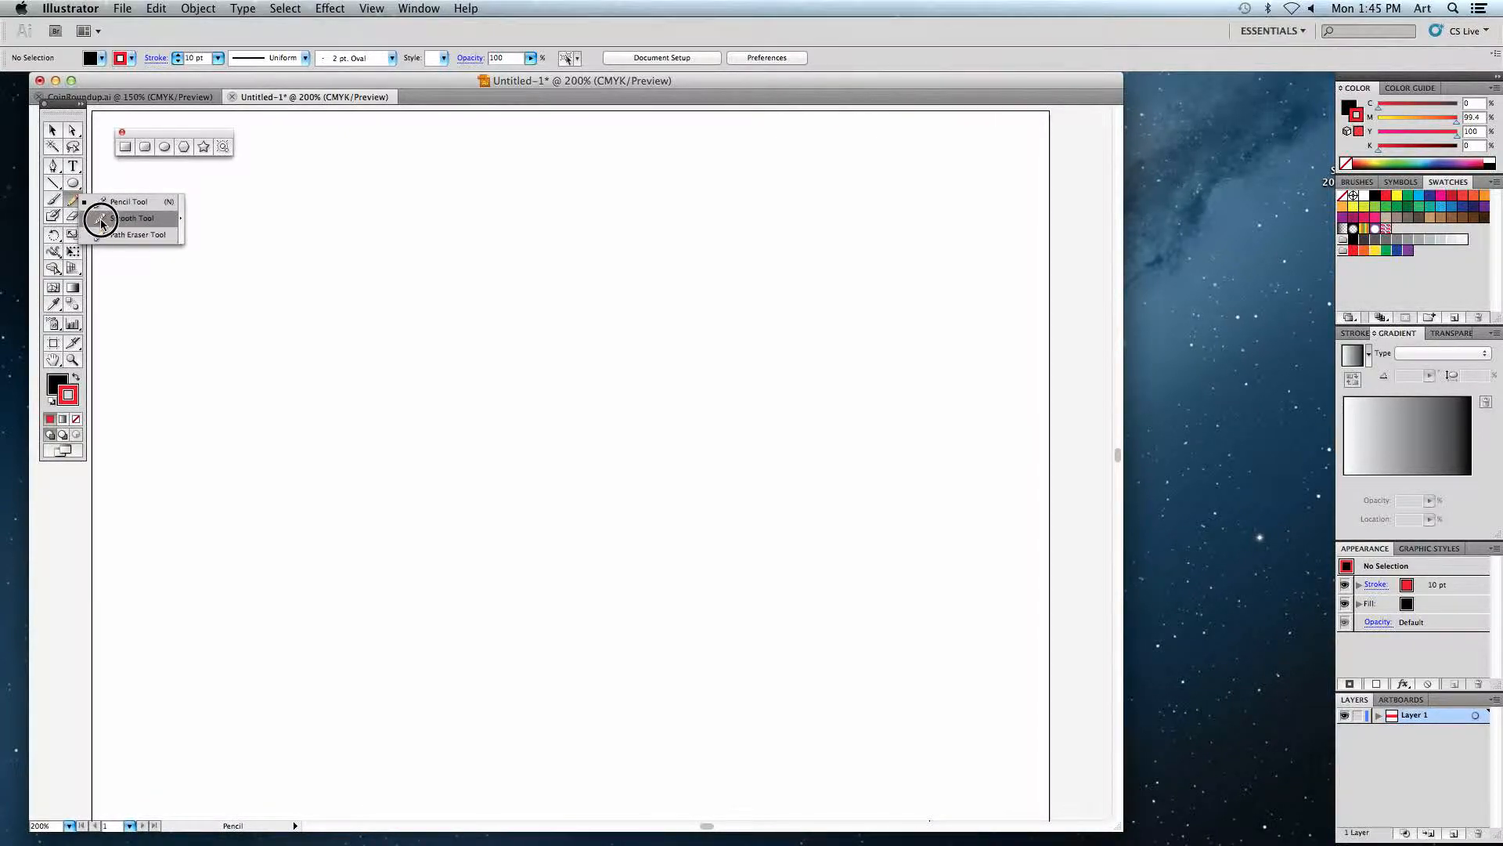
pyautogui.click(121, 207)
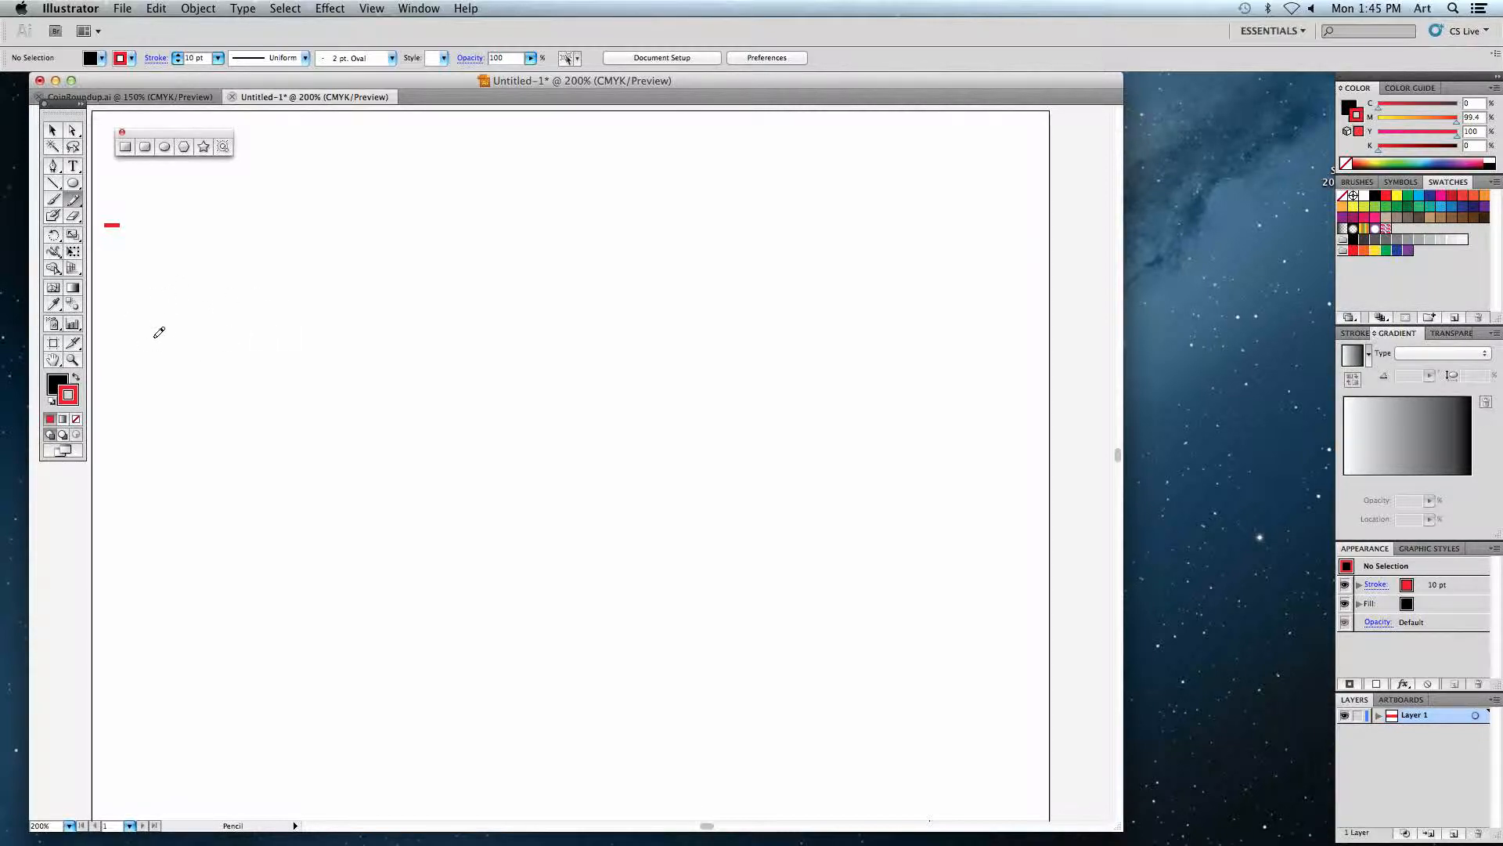
pyautogui.moveTo(158, 282)
pyautogui.mouseDown()
pyautogui.moveTo(193, 356)
pyautogui.moveTo(244, 299)
pyautogui.moveTo(226, 265)
pyautogui.moveTo(215, 291)
pyautogui.moveTo(246, 322)
pyautogui.moveTo(335, 257)
pyautogui.moveTo(445, 249)
pyautogui.moveTo(448, 342)
pyautogui.moveTo(406, 327)
pyautogui.moveTo(473, 304)
pyautogui.moveTo(502, 342)
pyautogui.moveTo(584, 383)
pyautogui.moveTo(709, 315)
pyautogui.moveTo(666, 286)
pyautogui.moveTo(657, 329)
pyautogui.moveTo(730, 361)
pyautogui.moveTo(785, 437)
pyautogui.moveTo(714, 504)
pyautogui.moveTo(836, 379)
pyautogui.moveTo(809, 303)
pyautogui.moveTo(749, 262)
pyautogui.moveTo(796, 212)
pyautogui.moveTo(875, 246)
pyautogui.moveTo(905, 221)
pyautogui.moveTo(880, 221)
pyautogui.moveTo(944, 264)
pyautogui.moveTo(931, 342)
pyautogui.mouseUp()
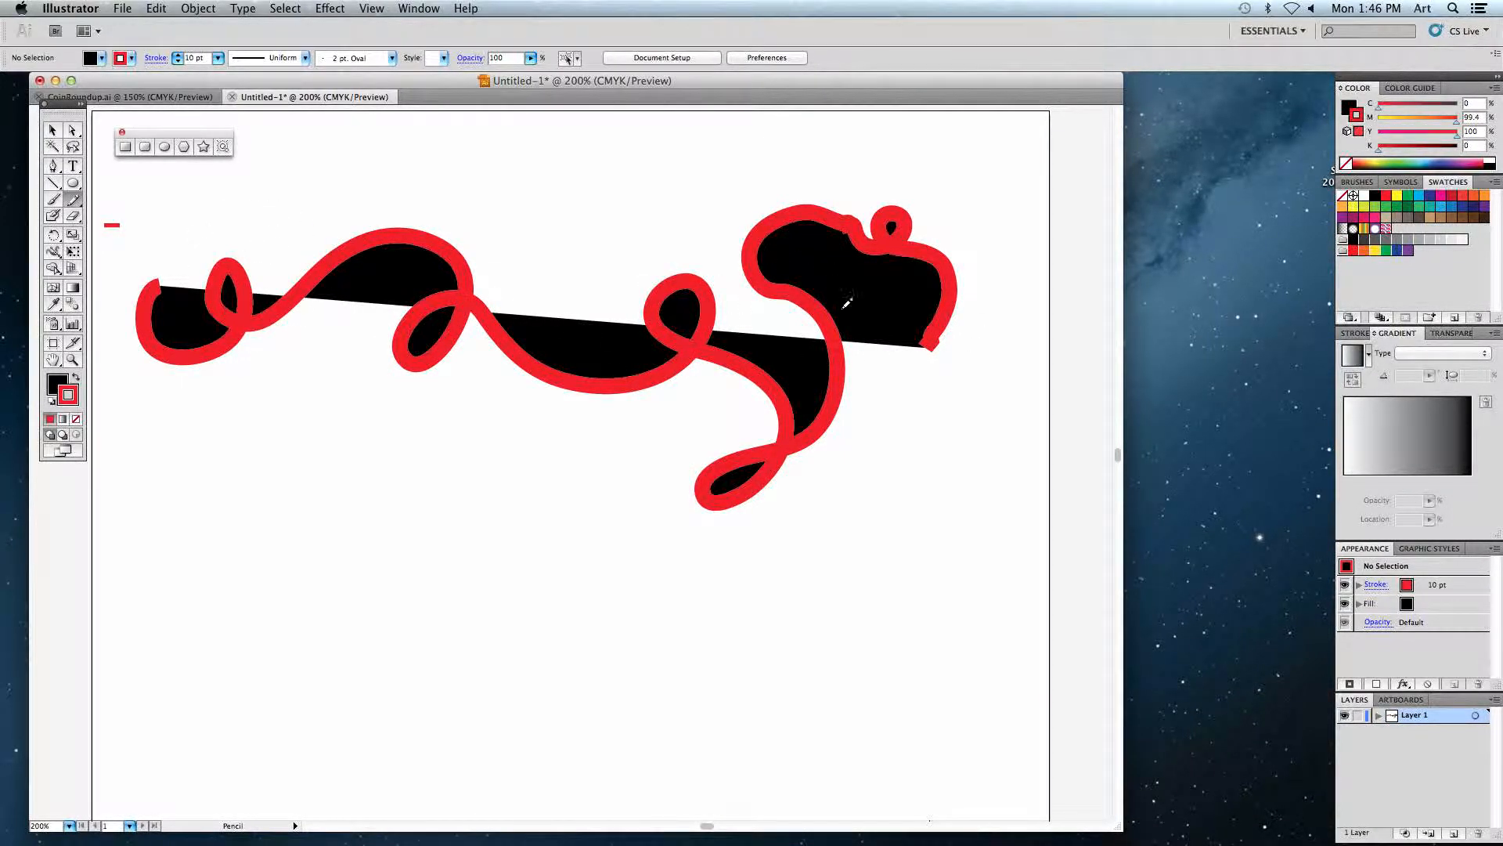
# - Remove the fill from the looping path, deselect it, and draw a second freehand looping line below it with the Pencil tool
pyautogui.click(58, 383)
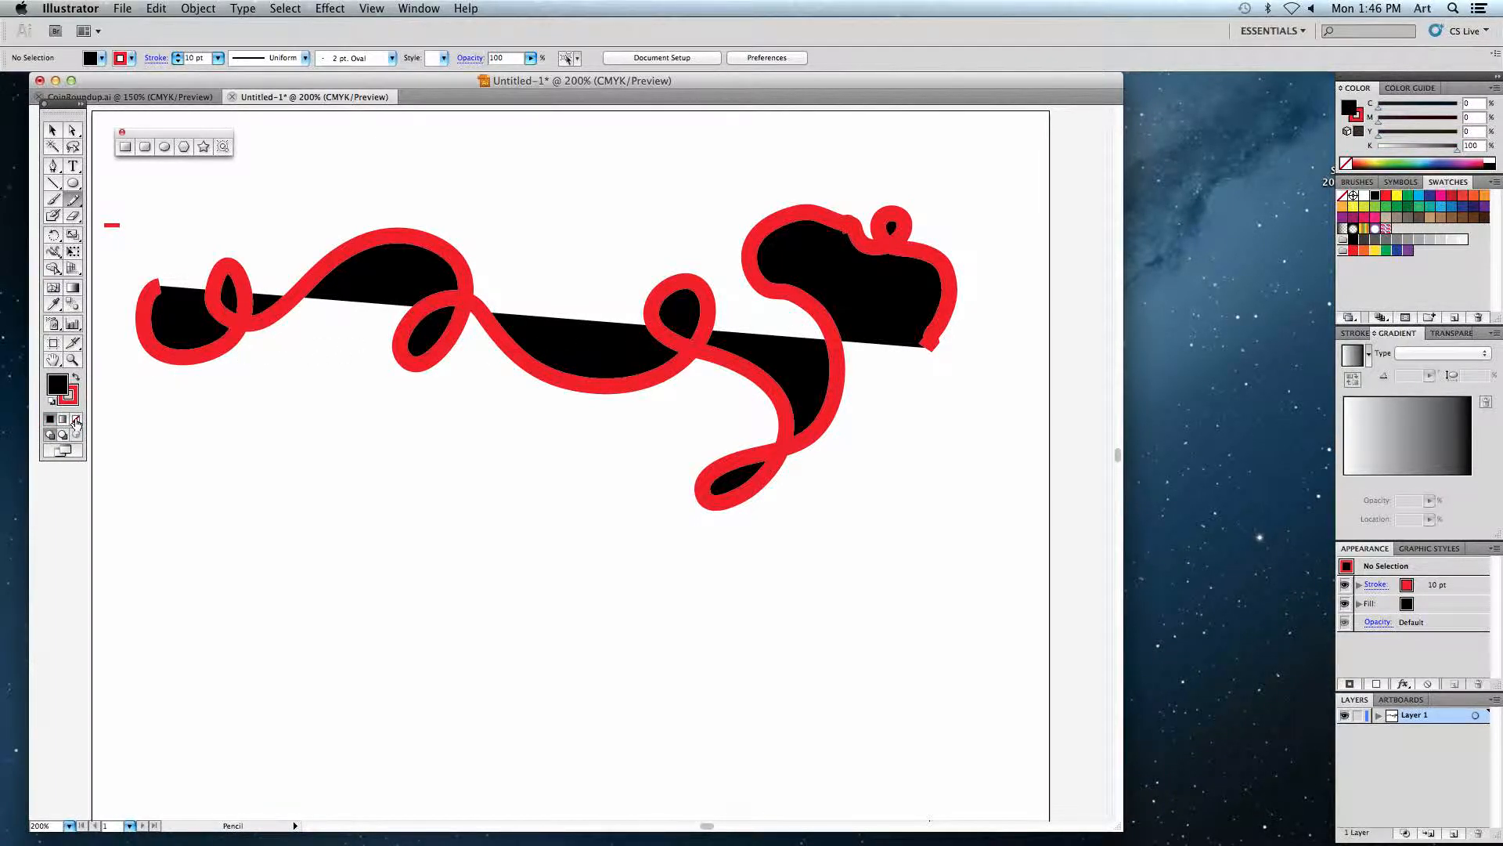
pyautogui.press('a')
pyautogui.click(175, 334)
pyautogui.press('n')
pyautogui.click(76, 419)
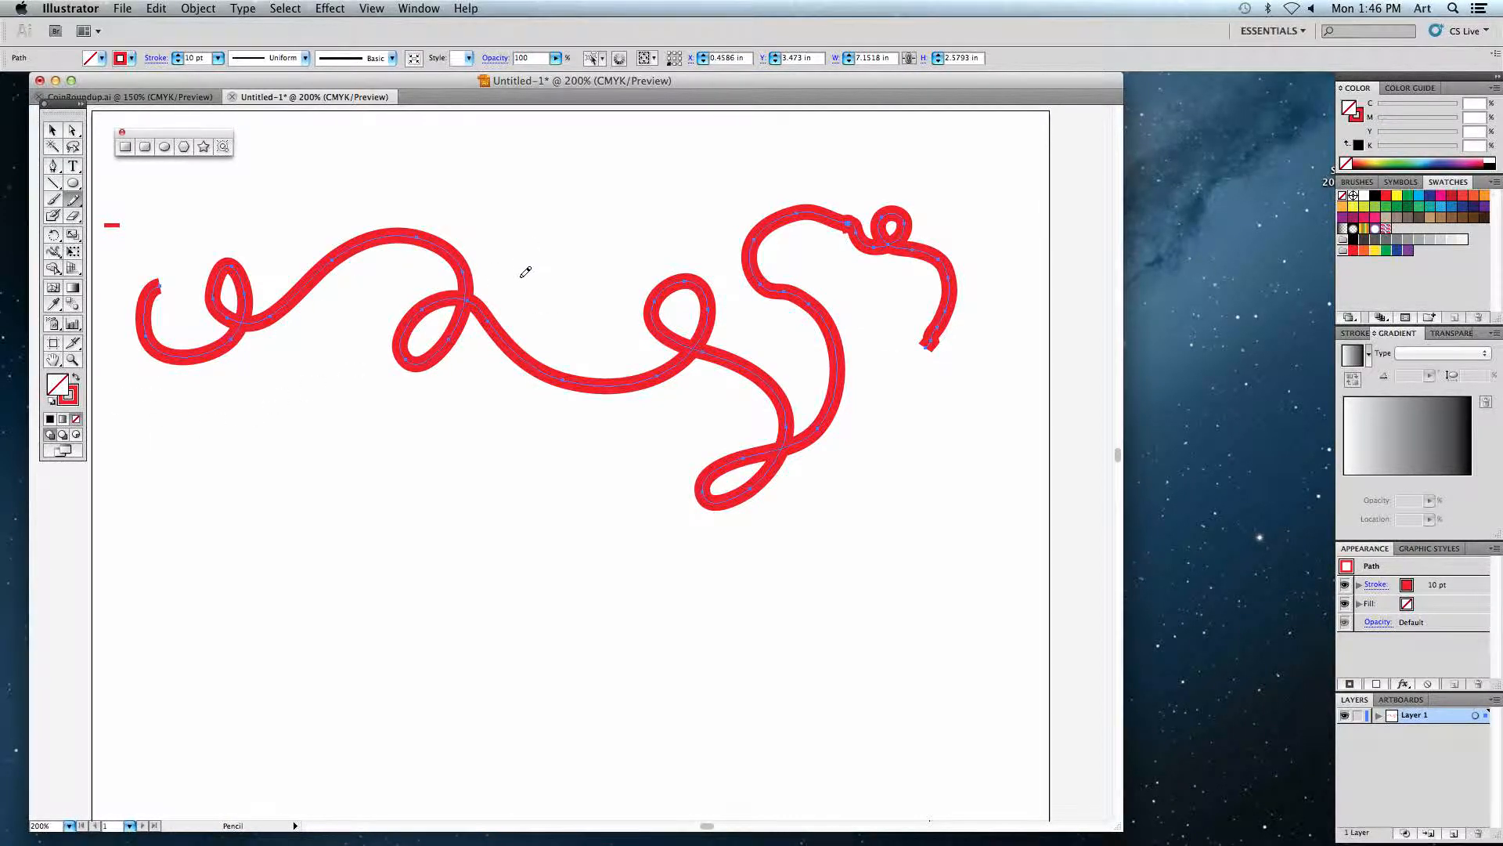
pyautogui.press('super+shift+a')
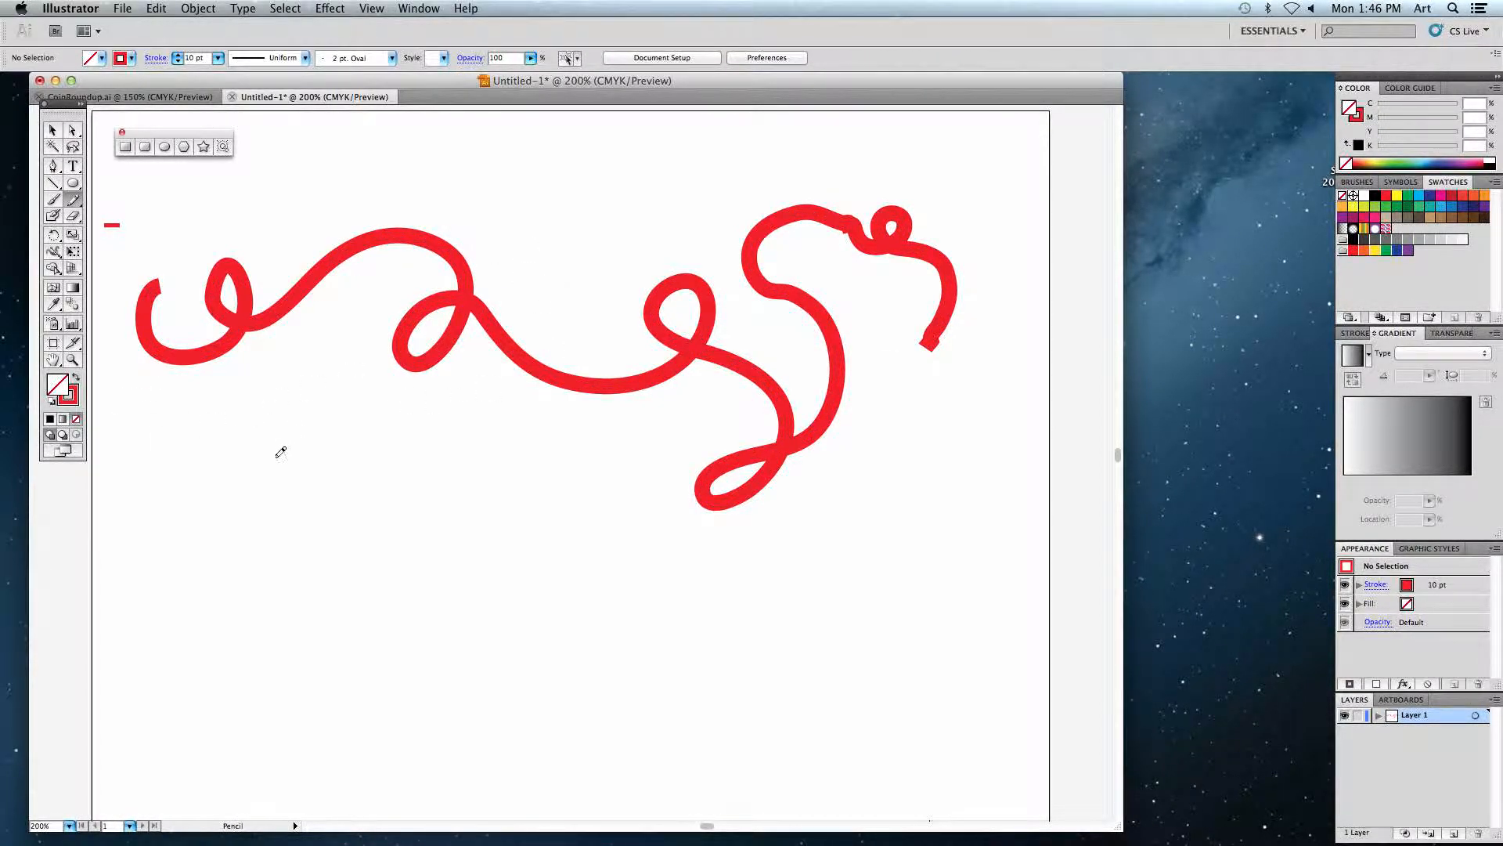
pyautogui.moveTo(252, 435)
pyautogui.mouseDown()
pyautogui.moveTo(262, 392)
pyautogui.moveTo(423, 436)
pyautogui.moveTo(456, 491)
pyautogui.moveTo(598, 538)
pyautogui.moveTo(471, 649)
pyautogui.moveTo(224, 535)
pyautogui.mouseUp()
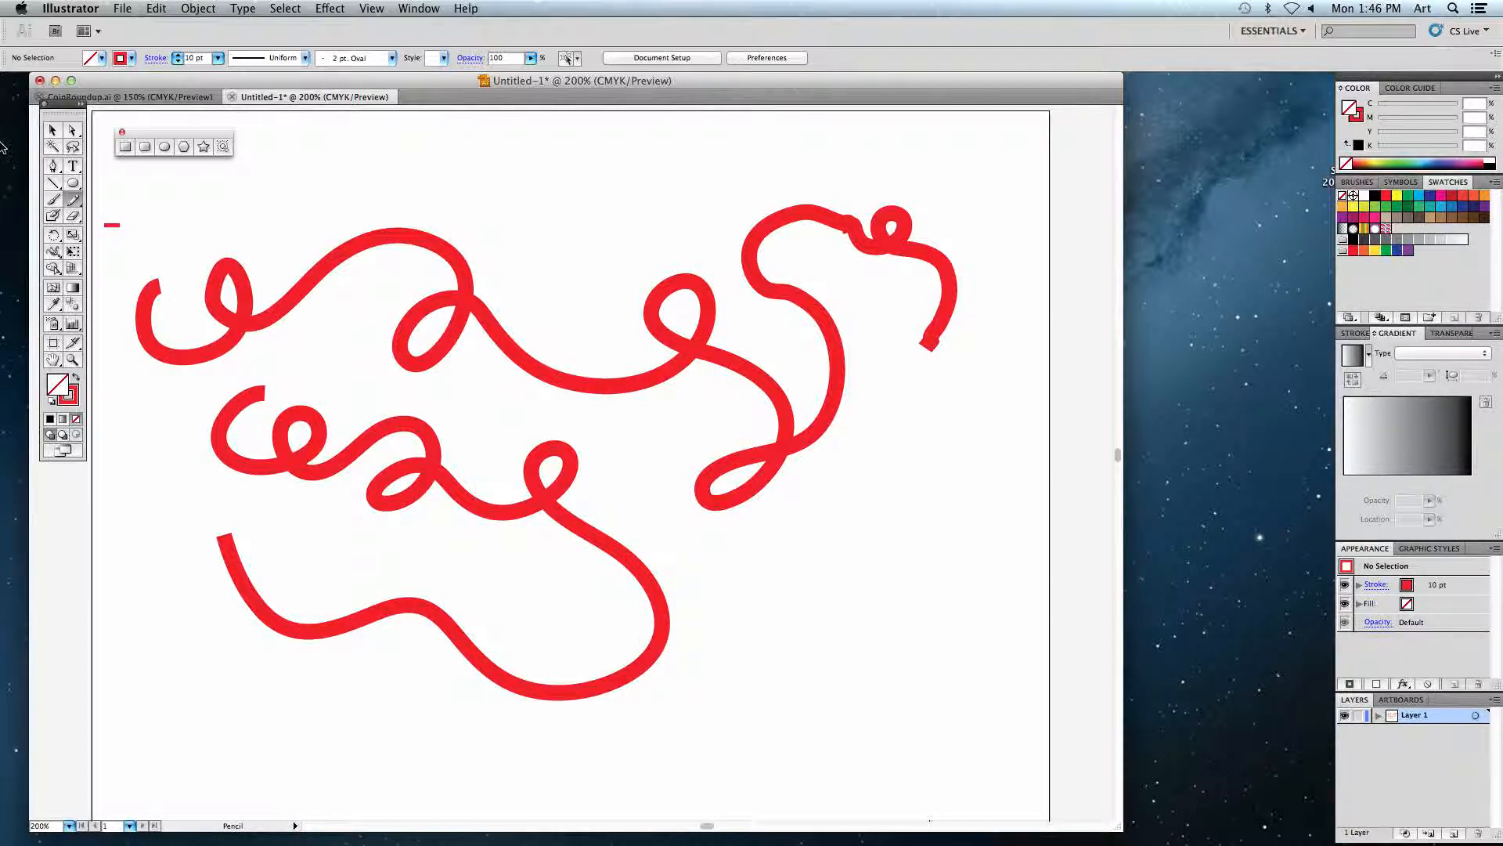
# - Reshape the first hump of the upper path into a broad, rounded arch by moving its anchor points and direction handles
pyautogui.click(72, 130)
pyautogui.moveTo(414, 238); pyautogui.dragTo(451, 172)
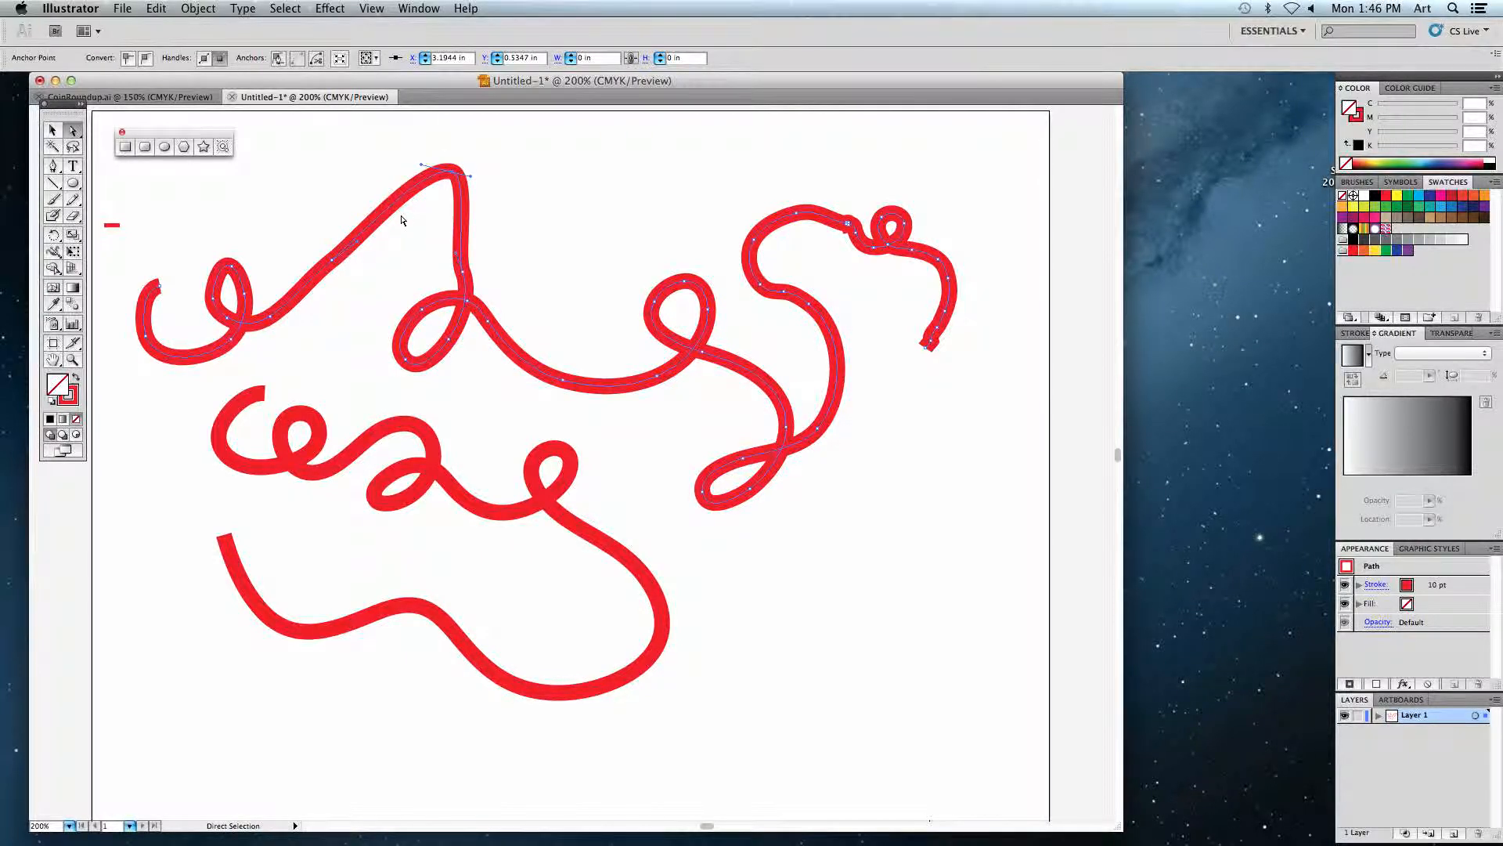
pyautogui.moveTo(329, 256); pyautogui.dragTo(294, 193)
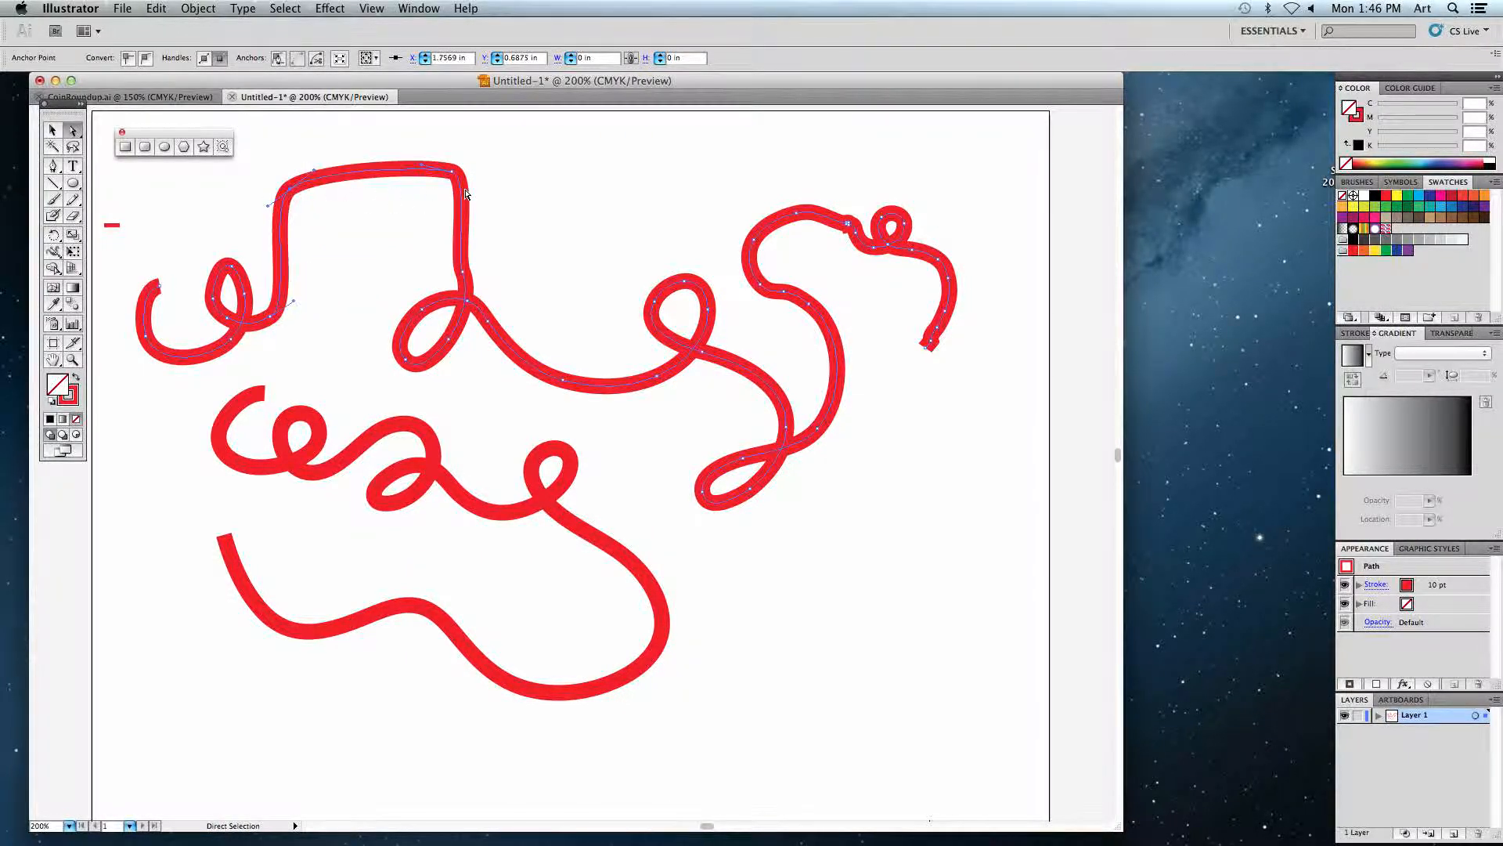
pyautogui.moveTo(464, 273)
pyautogui.mouseDown()
pyautogui.moveTo(510, 252)
pyautogui.moveTo(534, 263)
pyautogui.mouseUp()
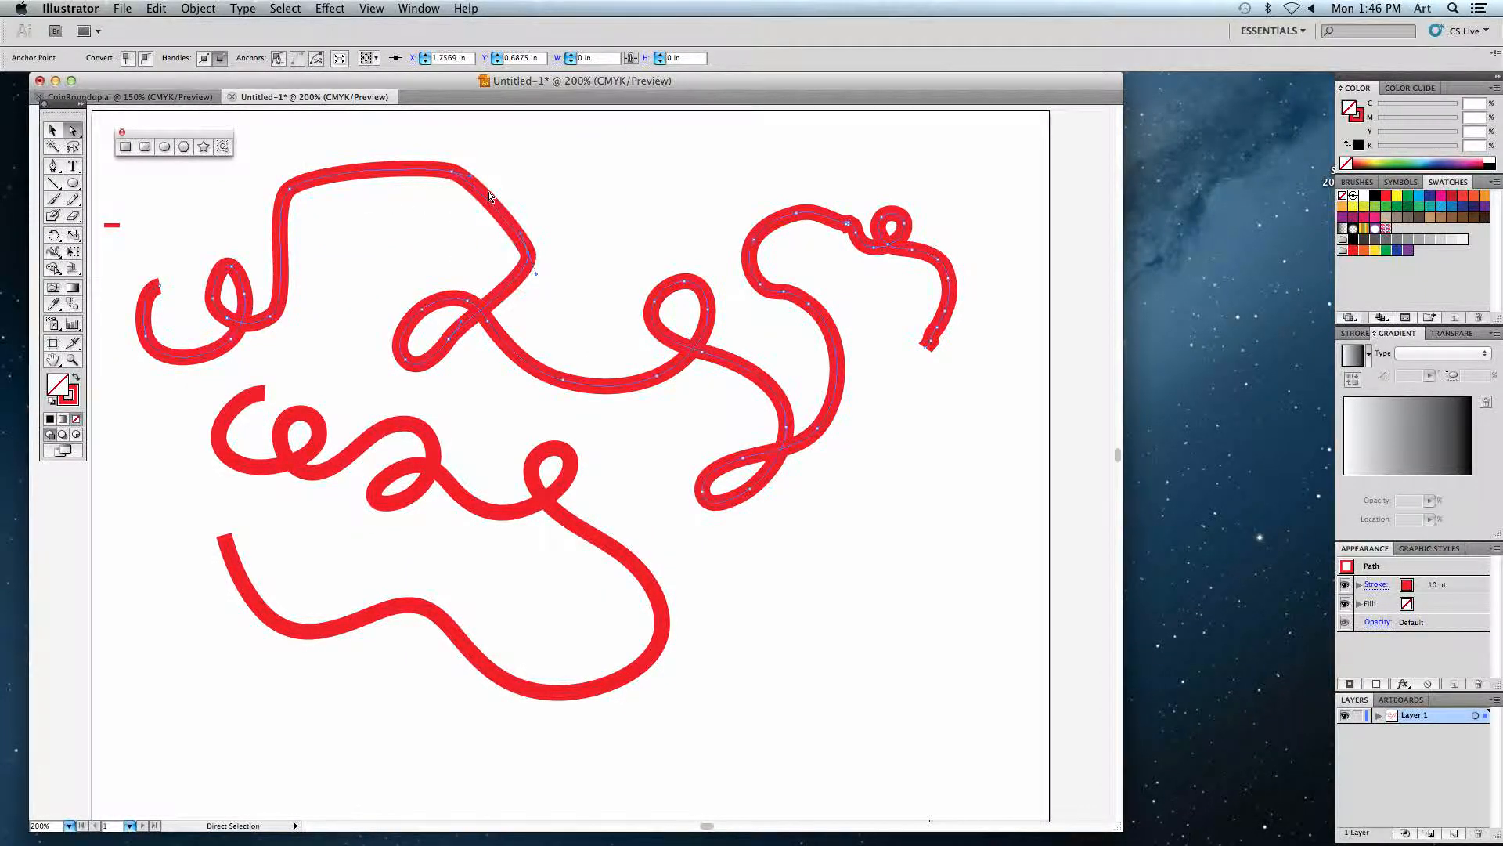
pyautogui.moveTo(474, 183); pyautogui.dragTo(526, 211)
pyautogui.moveTo(537, 273); pyautogui.dragTo(533, 287)
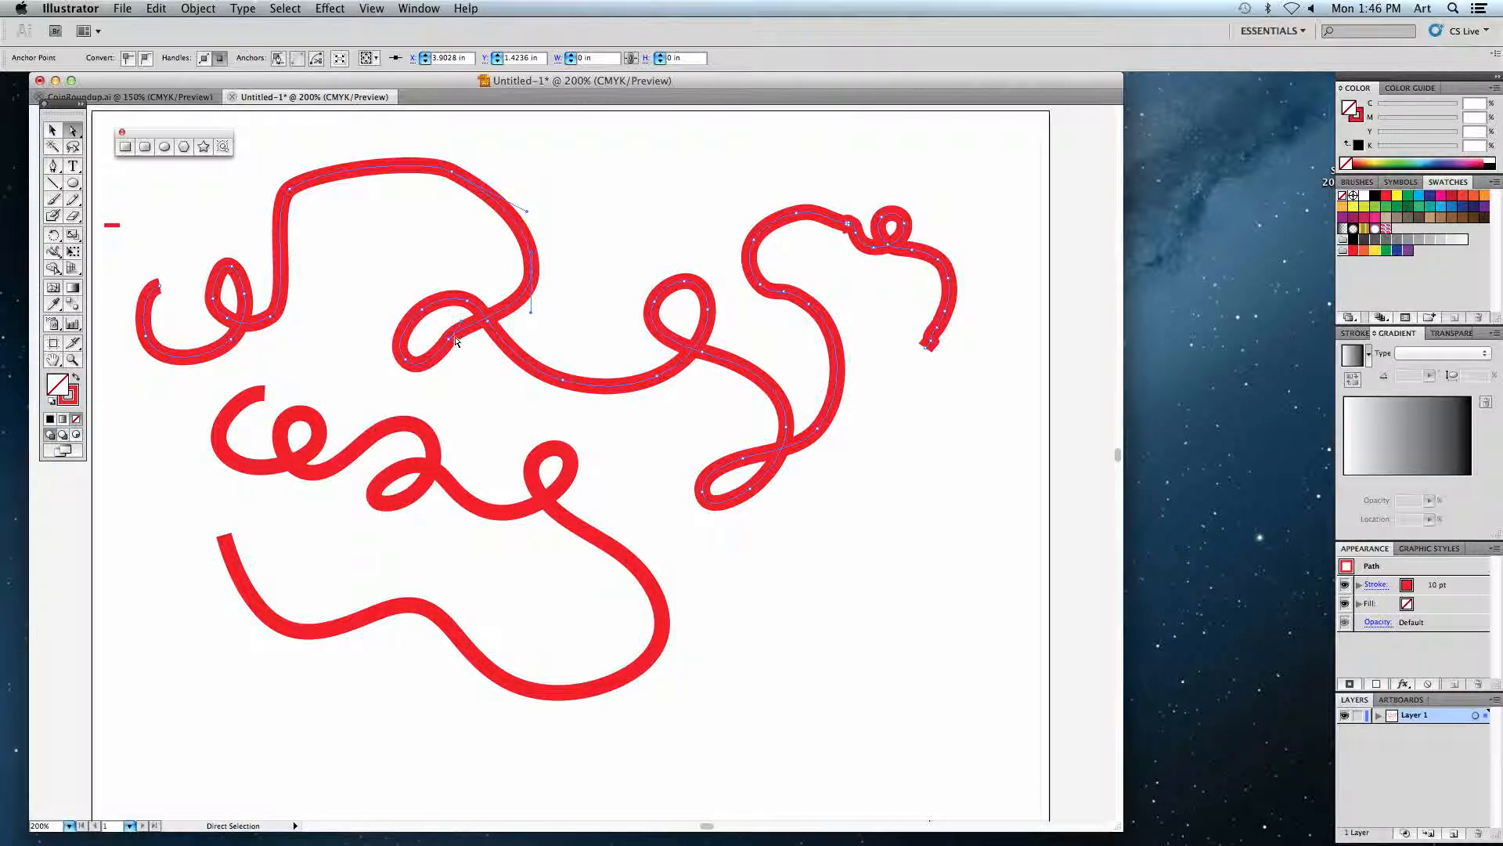
# - Enlarge the loop beneath the arch by moving its anchor points and adjusting the adjoining curve handles
pyautogui.moveTo(452, 346)
pyautogui.mouseDown()
pyautogui.moveTo(477, 367)
pyautogui.moveTo(519, 359)
pyautogui.mouseUp()
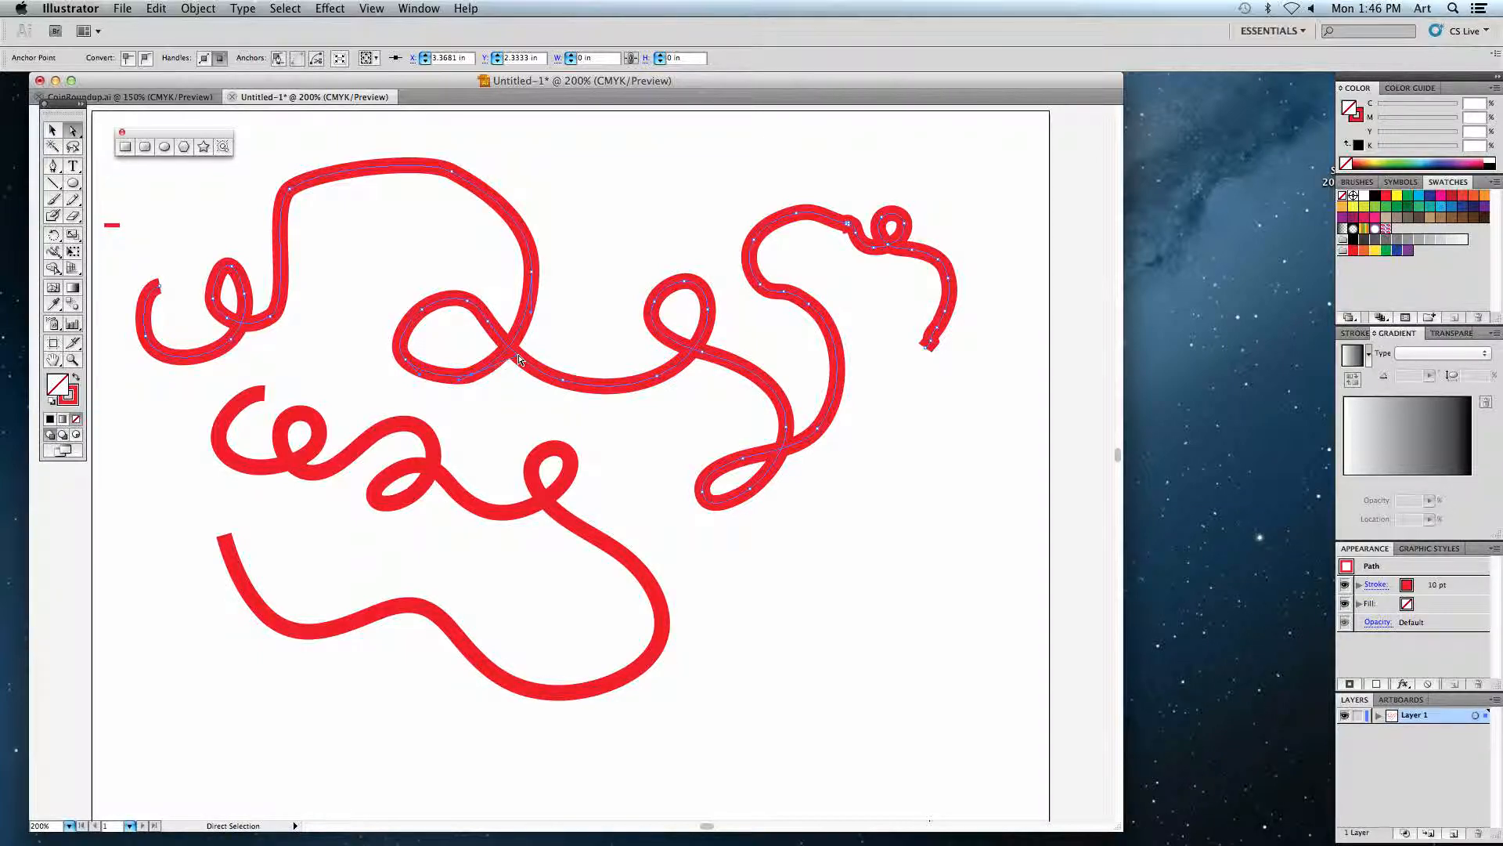
pyautogui.moveTo(472, 307)
pyautogui.mouseDown()
pyautogui.moveTo(453, 245)
pyautogui.moveTo(486, 311)
pyautogui.moveTo(427, 267)
pyautogui.mouseUp()
pyautogui.moveTo(488, 321); pyautogui.dragTo(553, 279)
pyautogui.moveTo(597, 340); pyautogui.dragTo(580, 300)
pyautogui.moveTo(424, 313); pyautogui.dragTo(347, 293)
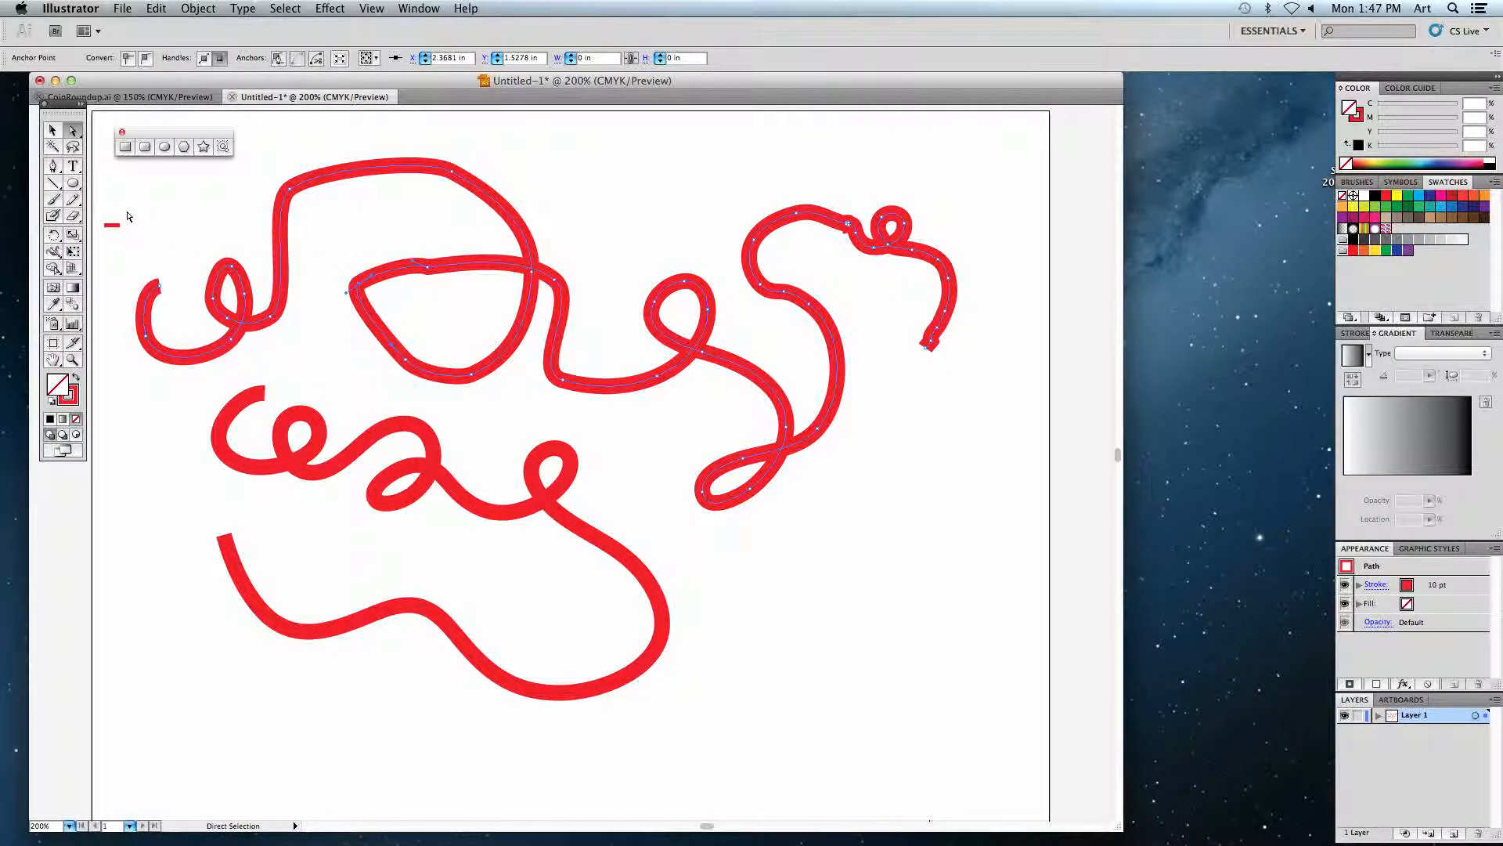
# - Run the Smooth tool over the bumpy bends near the right end of the upper path
pyautogui.click(72, 204)
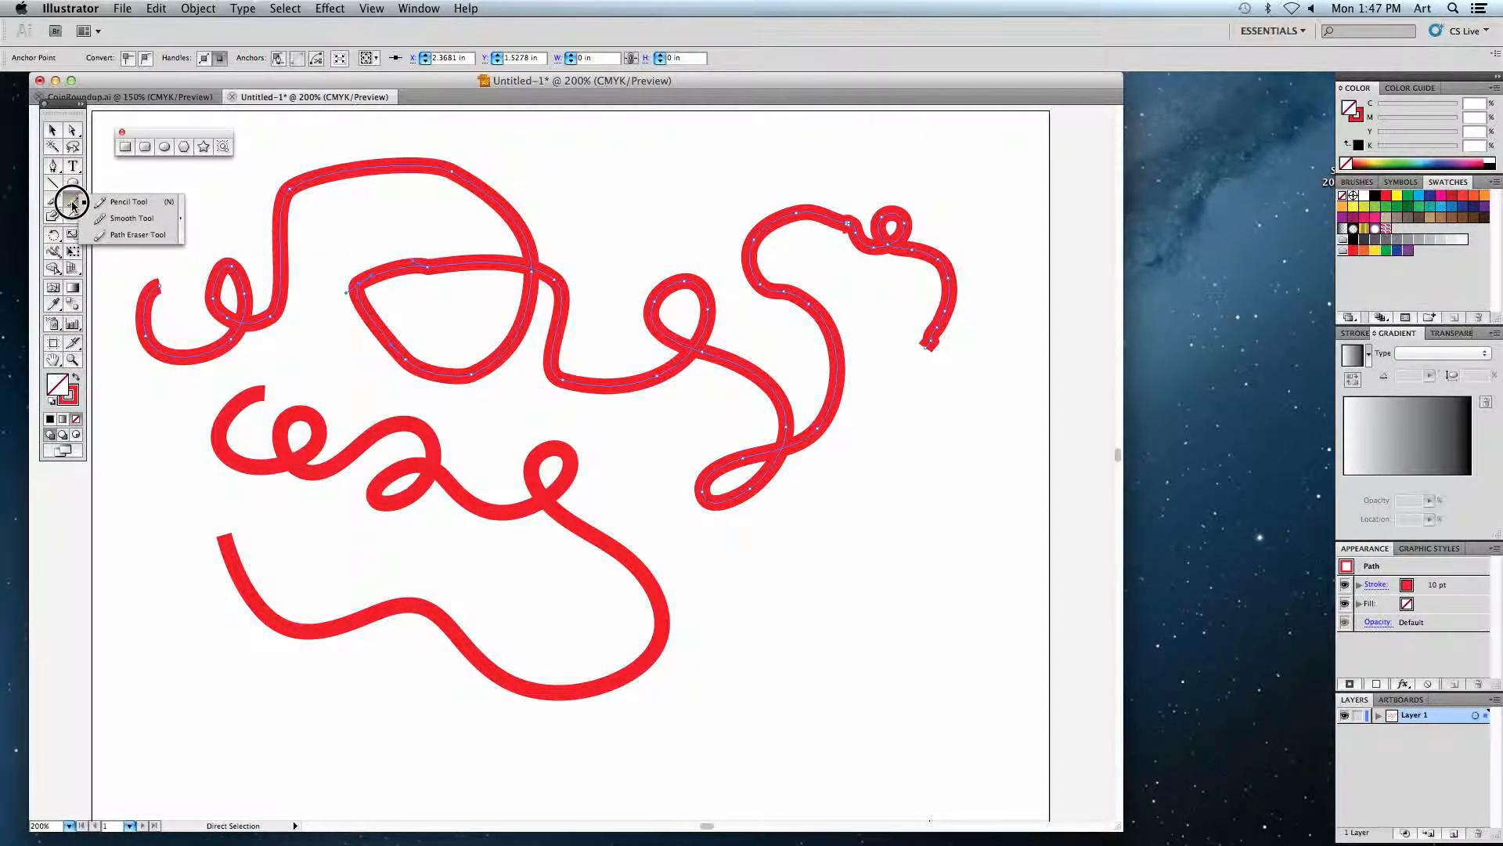
pyautogui.click(114, 227)
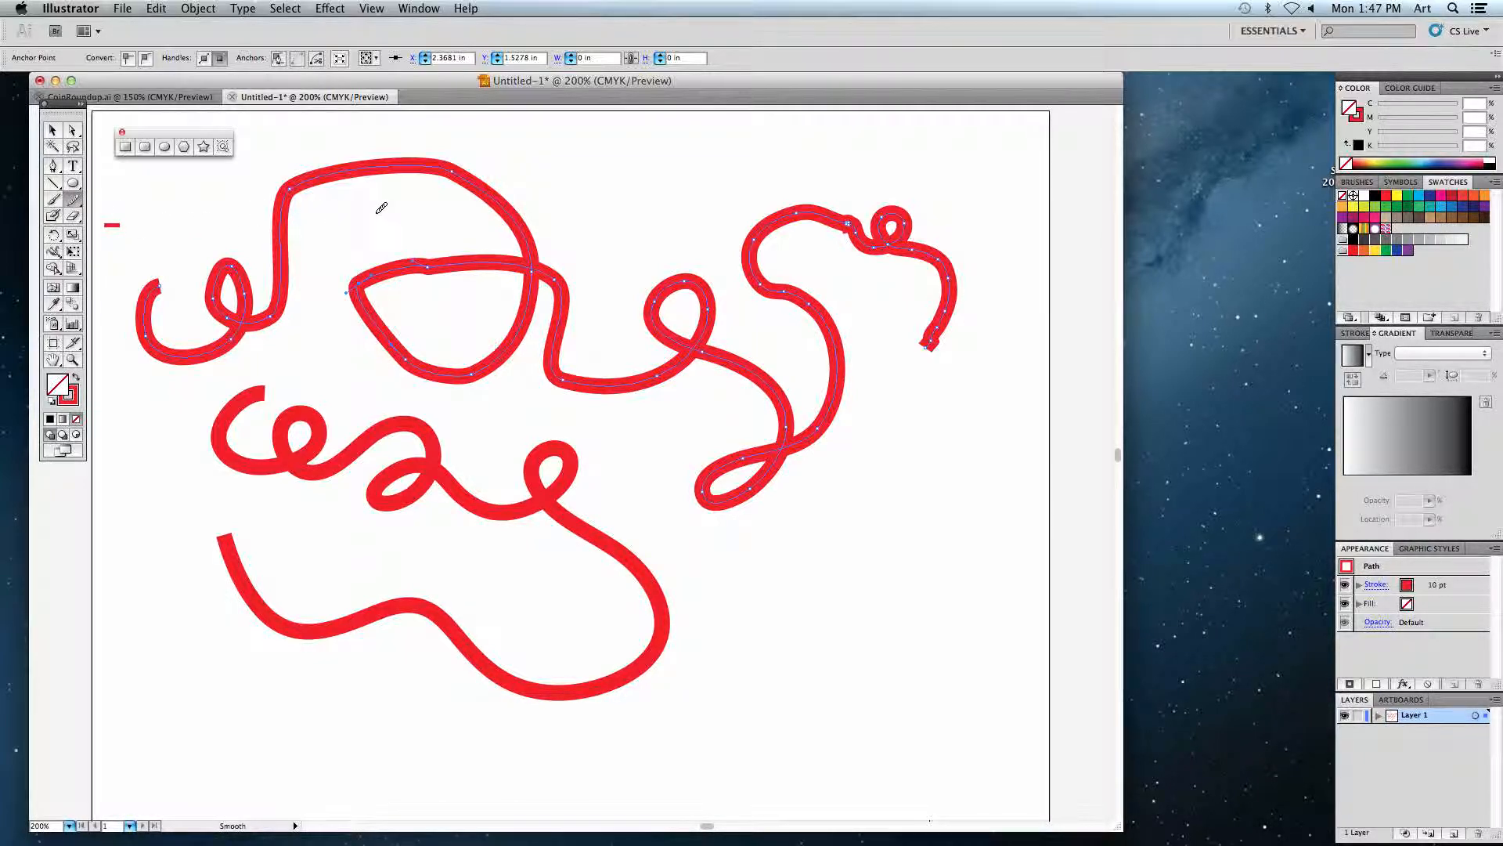
pyautogui.moveTo(925, 247)
pyautogui.mouseDown()
pyautogui.moveTo(957, 281)
pyautogui.moveTo(938, 255)
pyautogui.moveTo(948, 323)
pyautogui.moveTo(931, 260)
pyautogui.moveTo(881, 217)
pyautogui.moveTo(931, 228)
pyautogui.moveTo(902, 213)
pyautogui.moveTo(893, 227)
pyautogui.moveTo(931, 264)
pyautogui.moveTo(897, 251)
pyautogui.mouseUp()
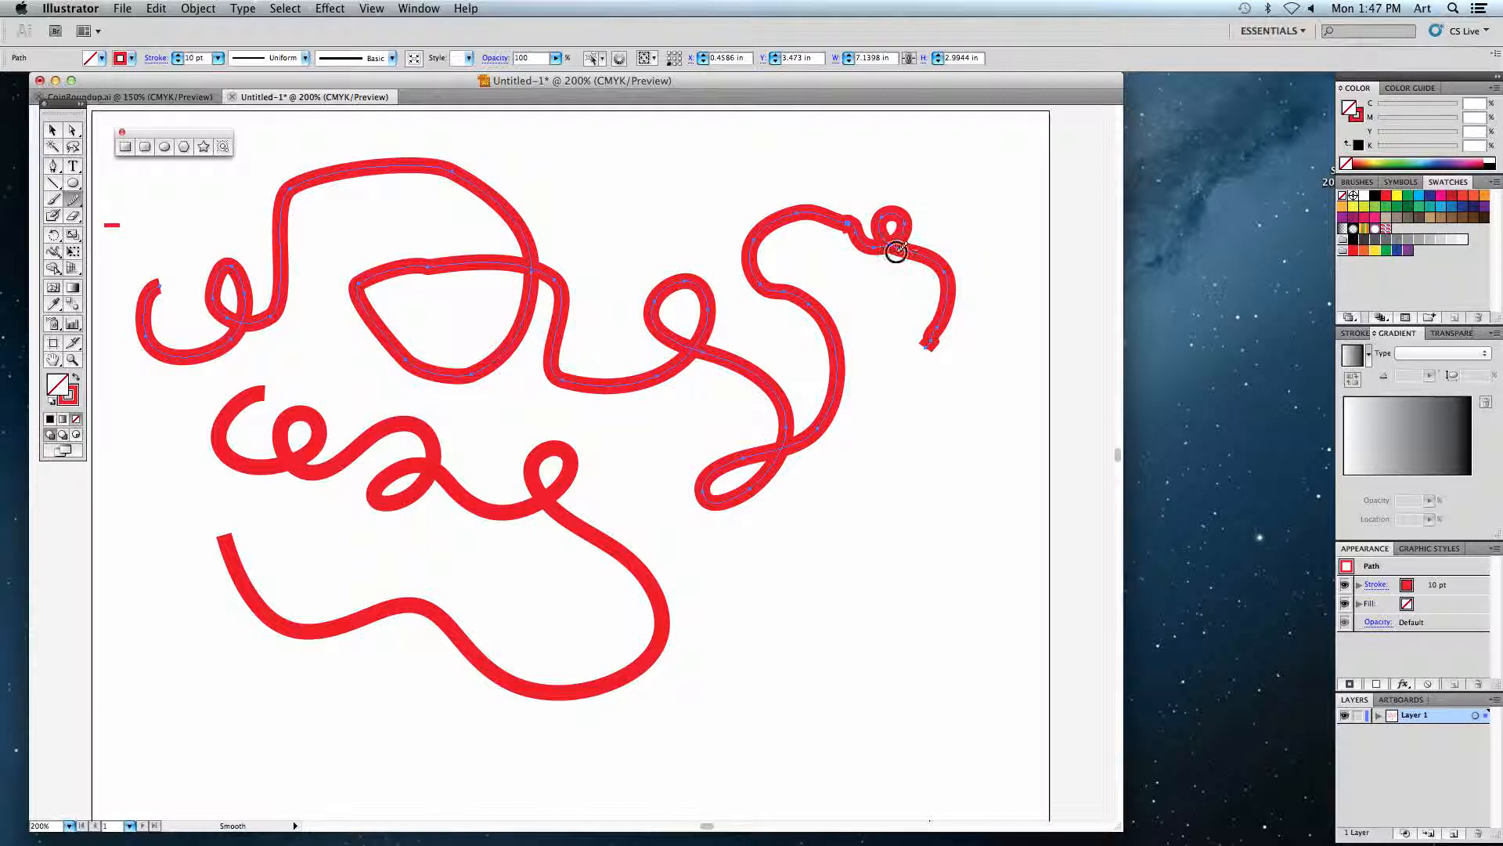
pyautogui.moveTo(785, 283); pyautogui.dragTo(837, 337)
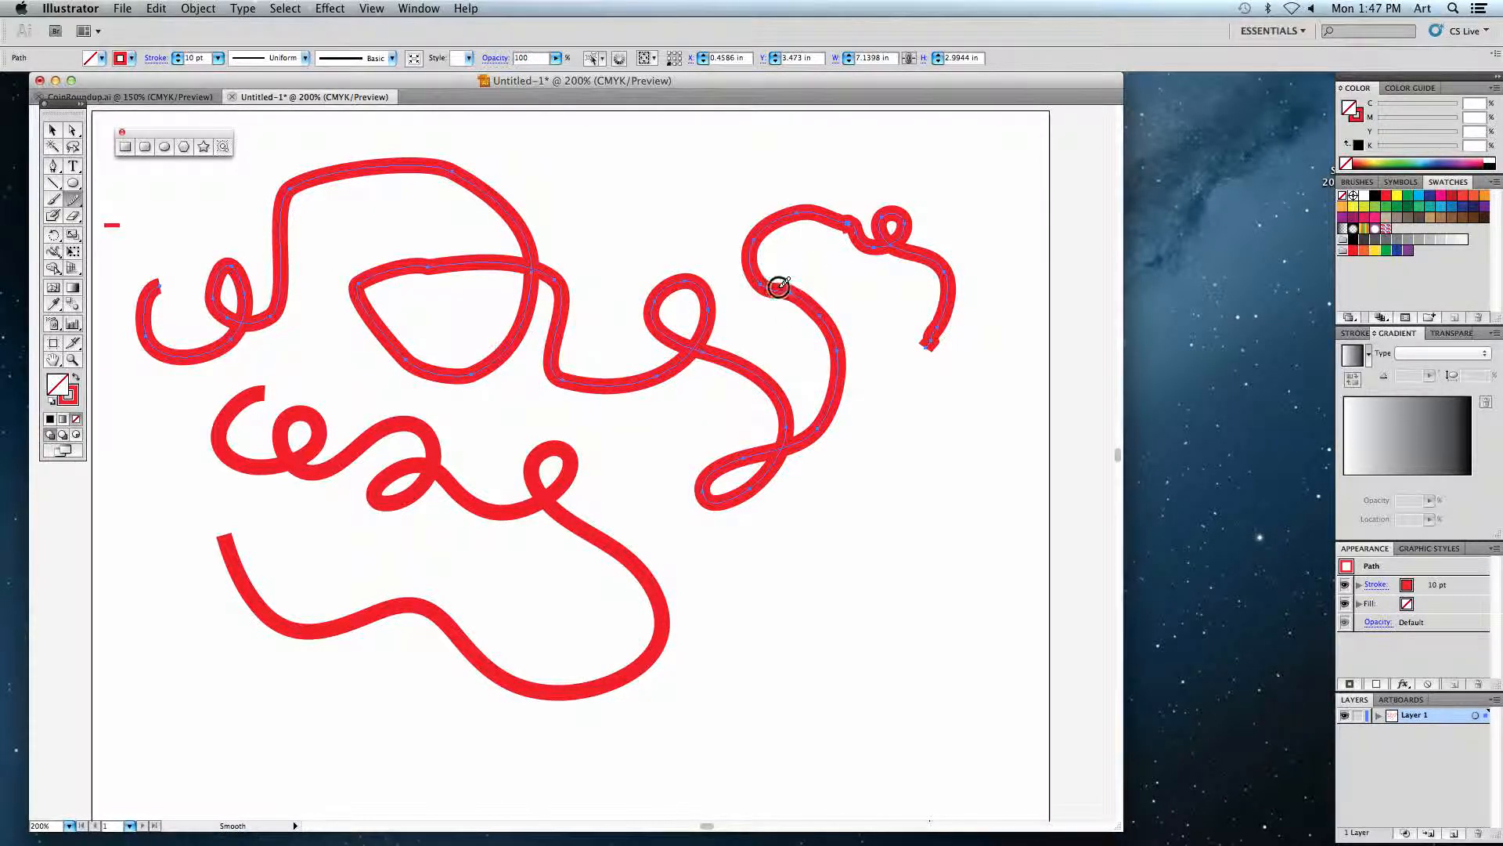
pyautogui.moveTo(782, 295); pyautogui.dragTo(850, 321)
pyautogui.moveTo(744, 237)
pyautogui.mouseDown()
pyautogui.moveTo(760, 253)
pyautogui.moveTo(747, 231)
pyautogui.mouseUp()
# - Draw a tight freehand zigzag with the Pencil tool in the empty area below the two looping lines
pyautogui.moveTo(68, 204); pyautogui.dragTo(101, 205)
pyautogui.press('space')
pyautogui.moveTo(347, 657); pyautogui.dragTo(368, 475)
pyautogui.moveTo(317, 586)
pyautogui.mouseDown()
pyautogui.moveTo(380, 559)
pyautogui.moveTo(757, 578)
pyautogui.mouseUp()
# - Smooth the middle section of the zigzag with the Smooth tool and deselect it
pyautogui.moveTo(71, 197); pyautogui.dragTo(127, 218)
pyautogui.keyDown('super'); pyautogui.click(443, 562); pyautogui.keyUp('super')
pyautogui.moveTo(485, 562)
pyautogui.mouseDown()
pyautogui.moveTo(458, 556)
pyautogui.moveTo(482, 570)
pyautogui.moveTo(470, 560)
pyautogui.moveTo(511, 544)
pyautogui.moveTo(498, 552)
pyautogui.moveTo(535, 576)
pyautogui.moveTo(518, 574)
pyautogui.mouseUp()
pyautogui.keyDown('super'); pyautogui.click(581, 589); pyautogui.keyUp('super')
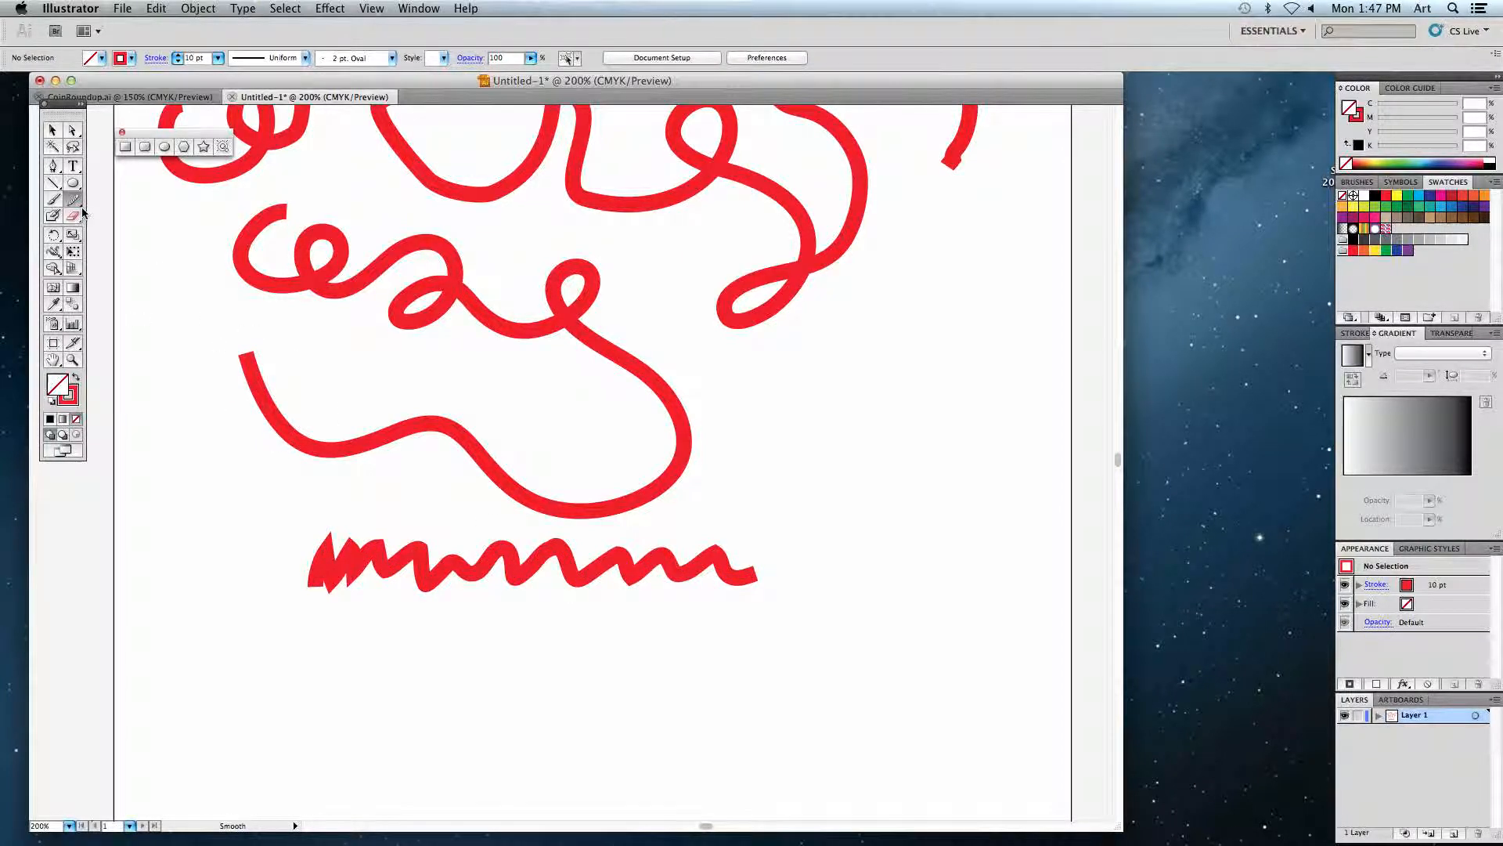
# - Erase three gaps in the zigzag with the Path Eraser tool to split it into four pieces, and deselect them
pyautogui.moveTo(77, 194)
pyautogui.mouseDown()
pyautogui.moveTo(110, 205)
pyautogui.moveTo(122, 236)
pyautogui.mouseUp()
pyautogui.moveTo(292, 523); pyautogui.dragTo(810, 578)
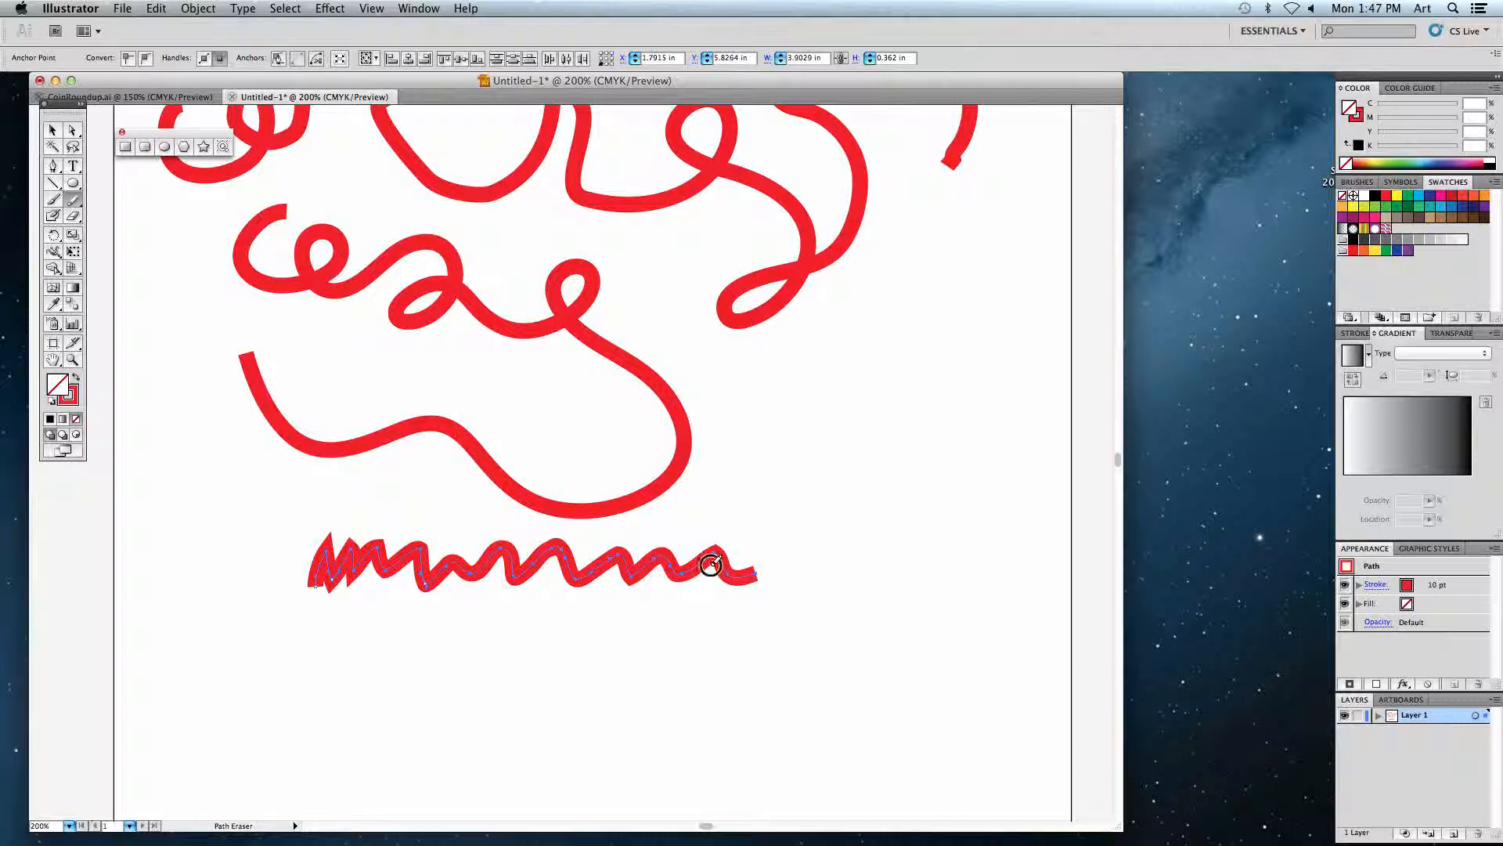
pyautogui.moveTo(668, 563); pyautogui.dragTo(705, 557)
pyautogui.moveTo(549, 552); pyautogui.dragTo(513, 568)
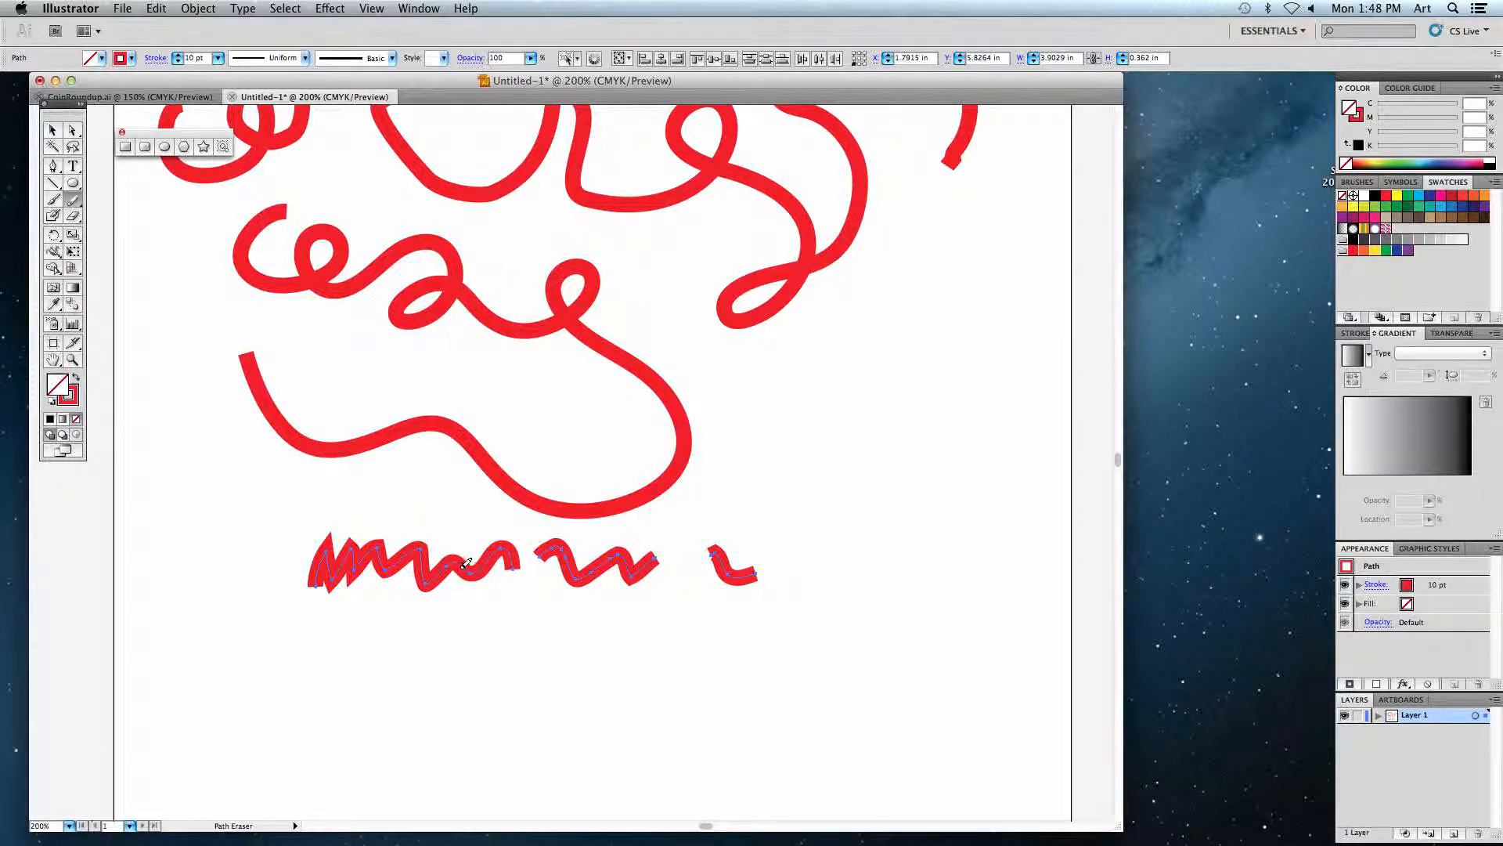
pyautogui.moveTo(428, 555); pyautogui.dragTo(437, 546)
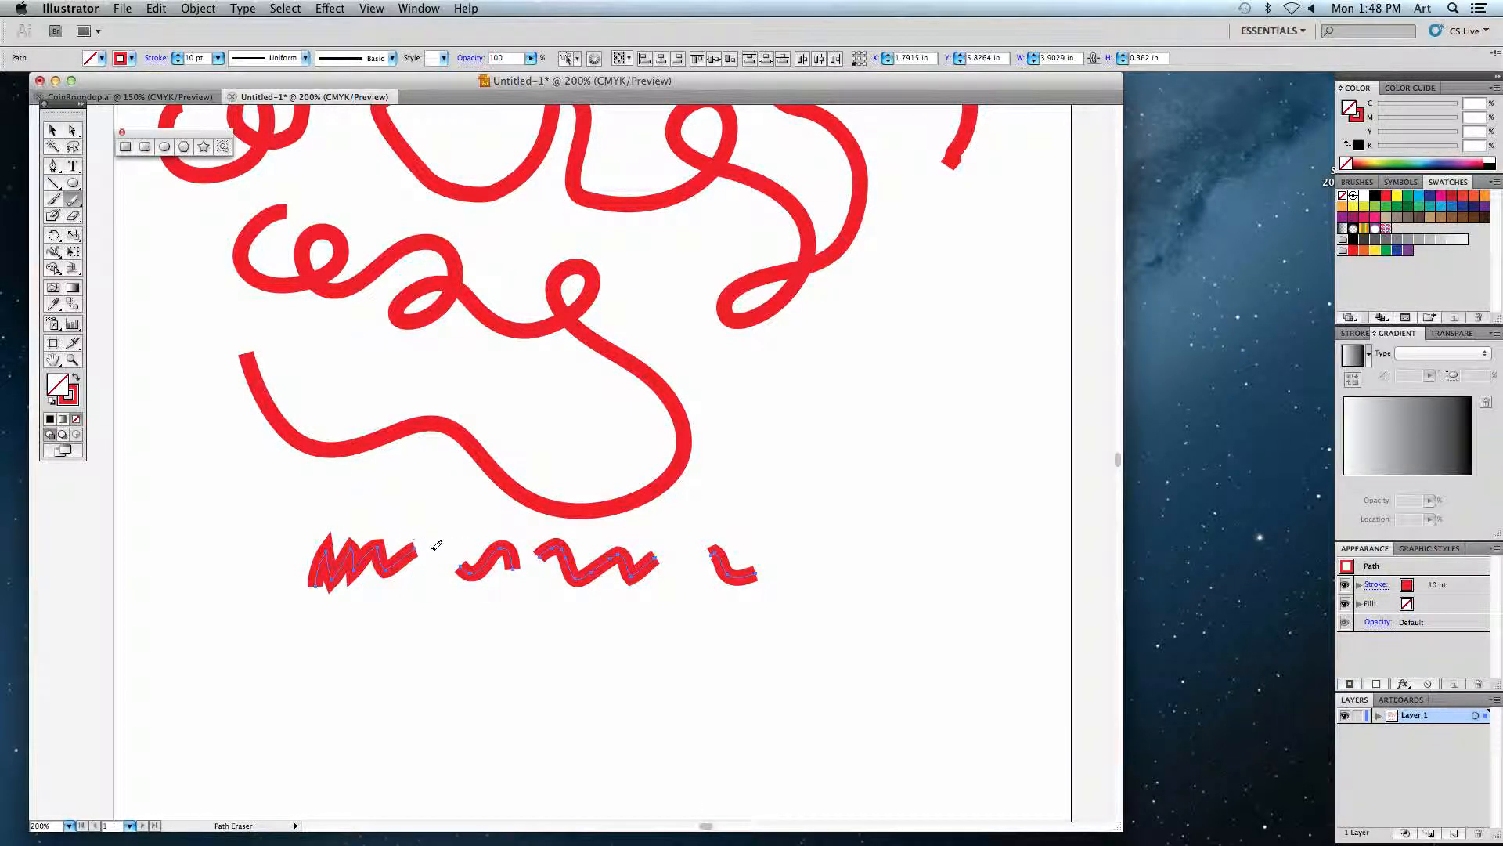
pyautogui.press('super+shift+a')
# - Select all the artwork on the artboard and delete it
pyautogui.press('space')
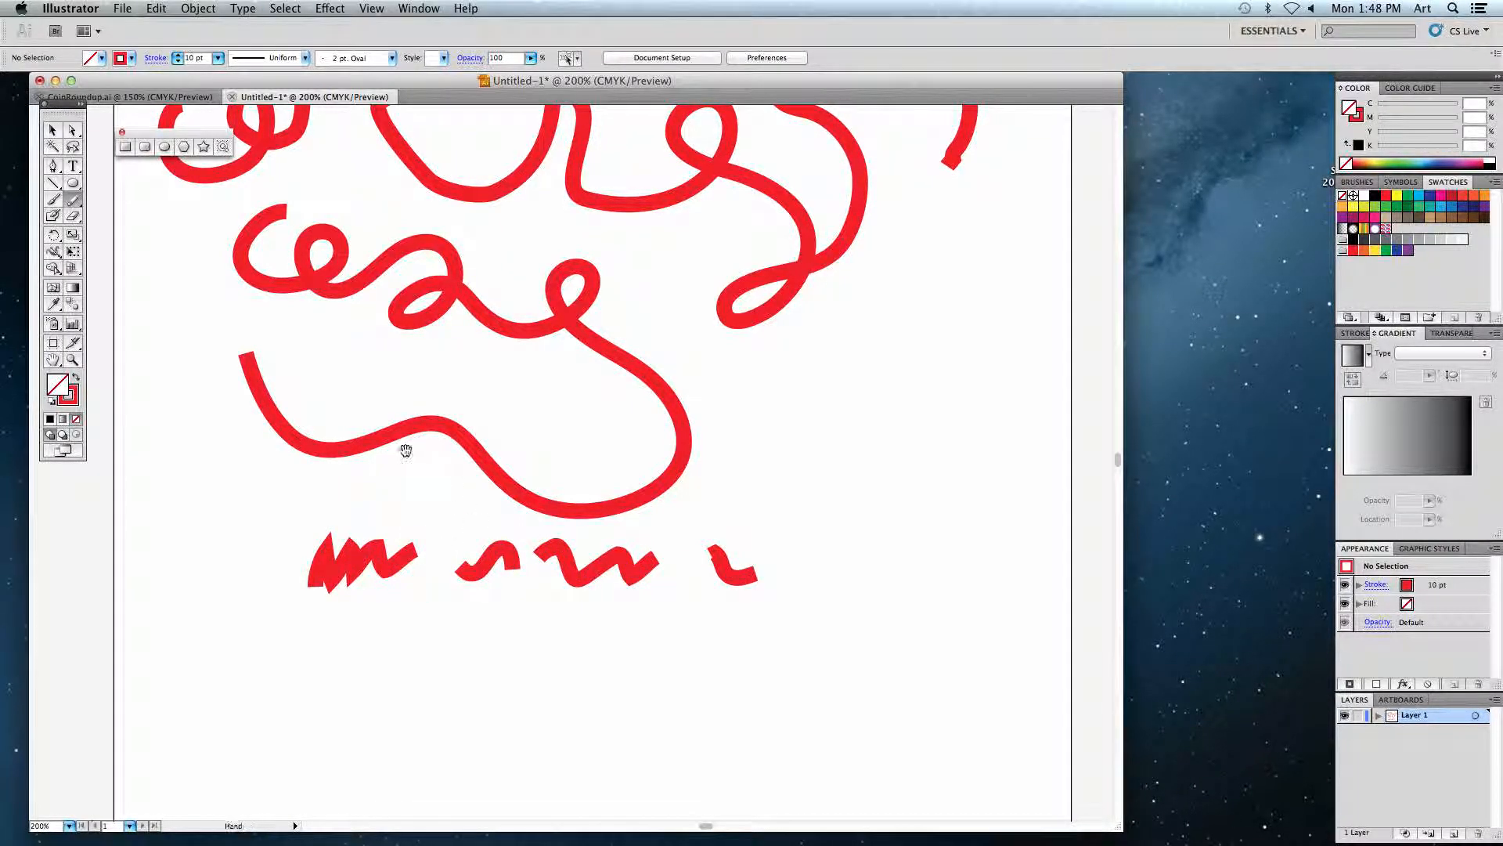
pyautogui.moveTo(403, 447); pyautogui.dragTo(407, 538)
pyautogui.moveTo(410, 415); pyautogui.dragTo(517, 502)
pyautogui.press('super+a')
pyautogui.press('Delete')
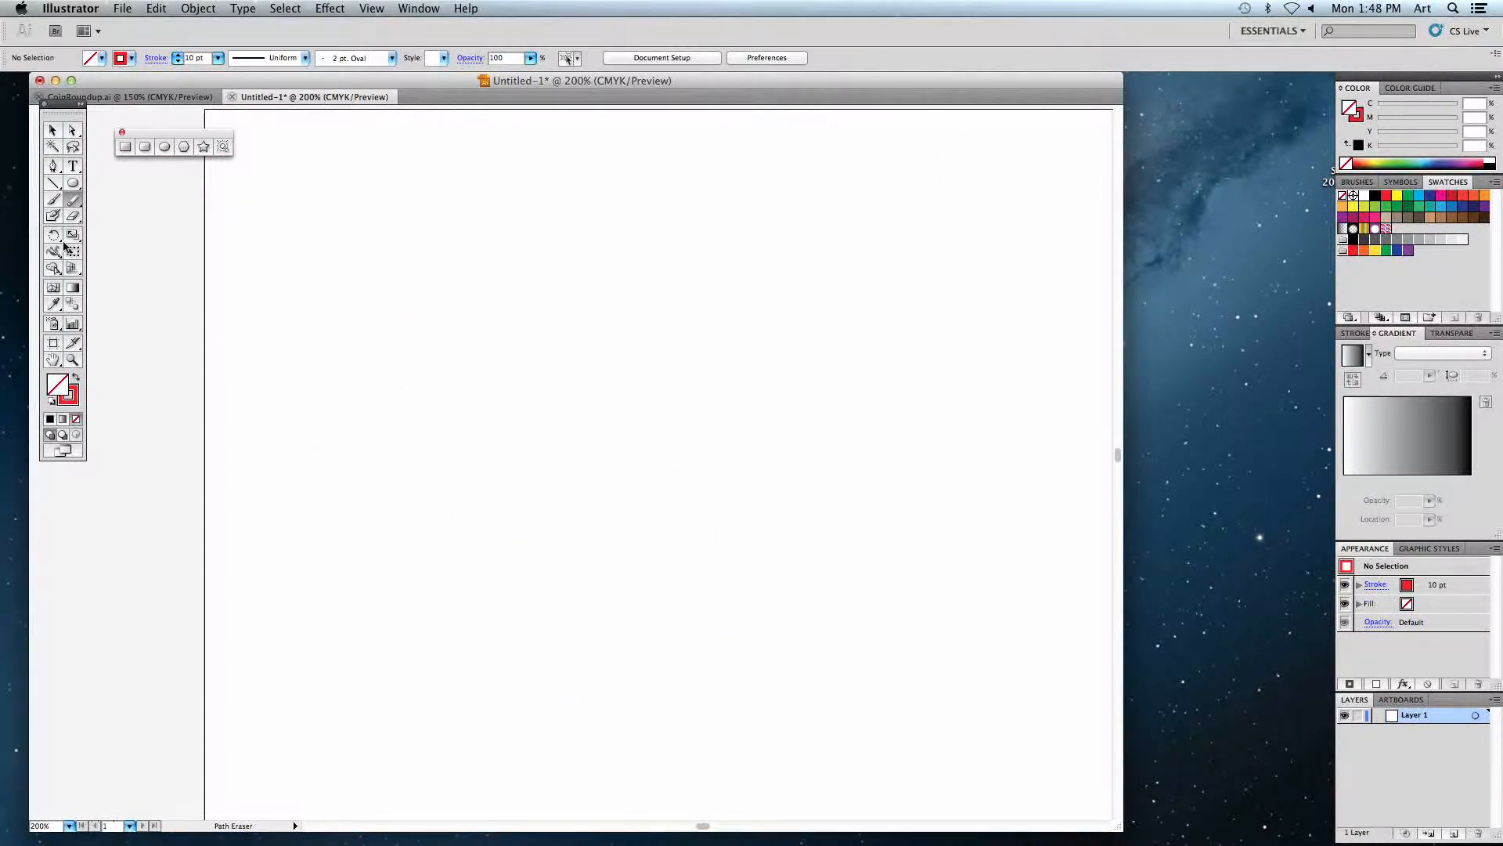
# - Choose the Paintbrush tool, detach the Brushes panel over the artboard, and enlarge it to show all its brushes
pyautogui.click(51, 200)
pyautogui.click(1356, 182)
pyautogui.moveTo(1359, 186); pyautogui.dragTo(826, 159)
pyautogui.moveTo(968, 259); pyautogui.dragTo(969, 400)
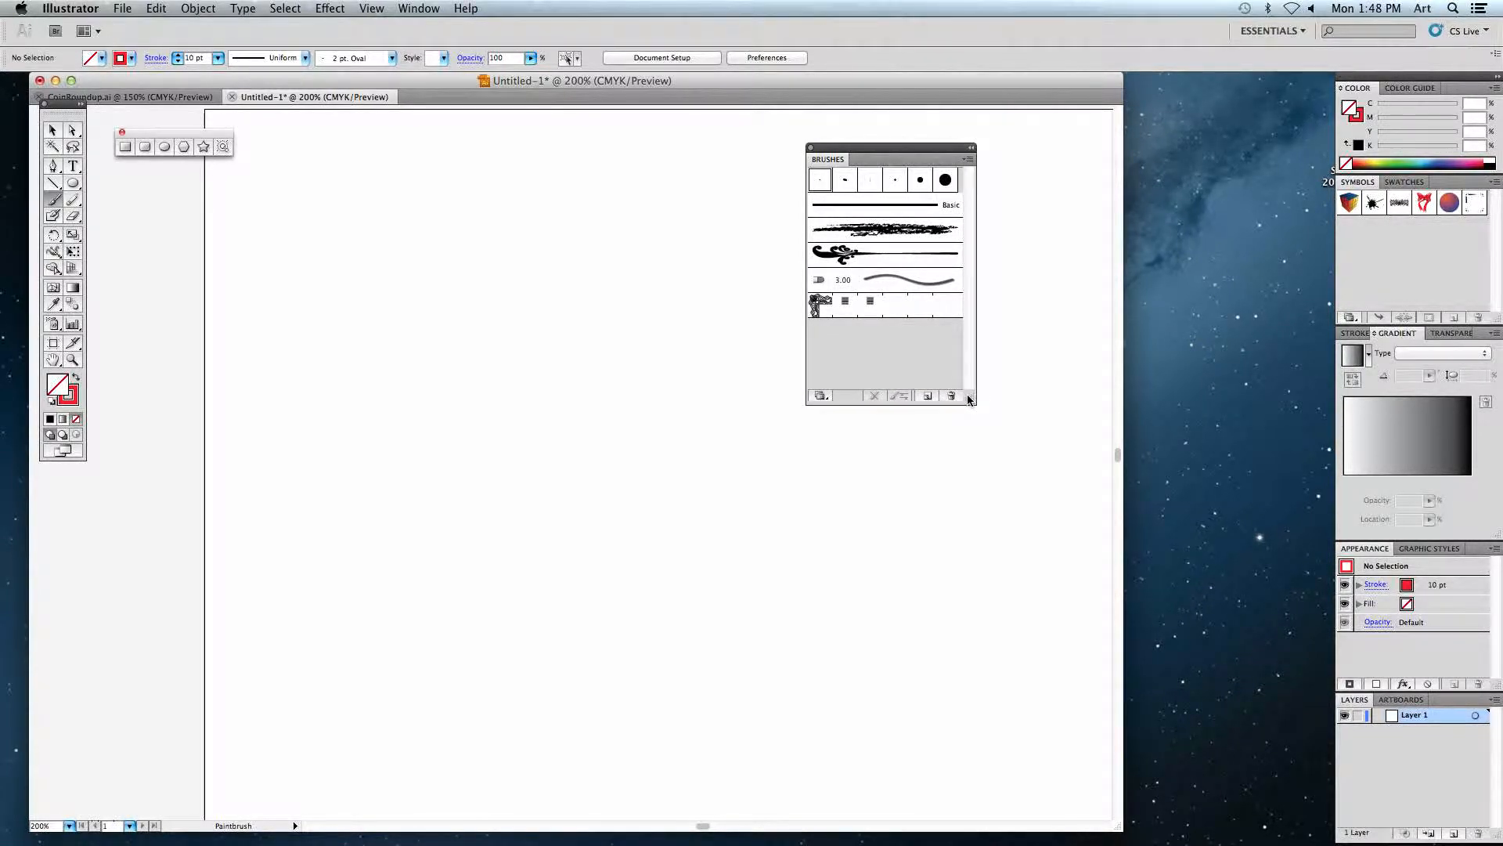
pyautogui.moveTo(873, 169); pyautogui.dragTo(936, 172)
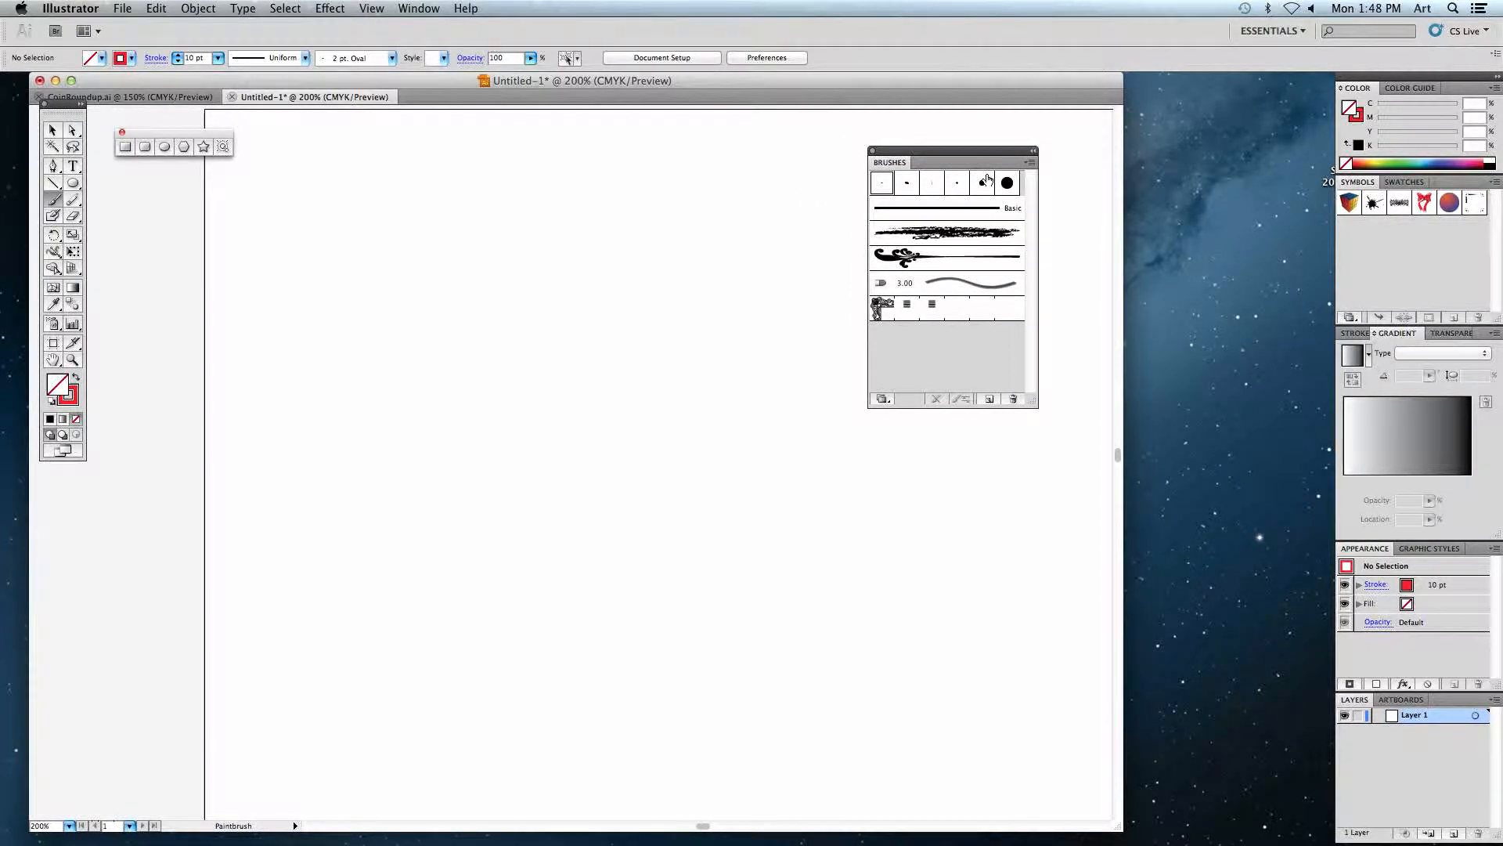
# - Paint a long stroke with two loops diagonally across the artboard using the Chalk - Scribble brush, and deselect it
pyautogui.click(946, 237)
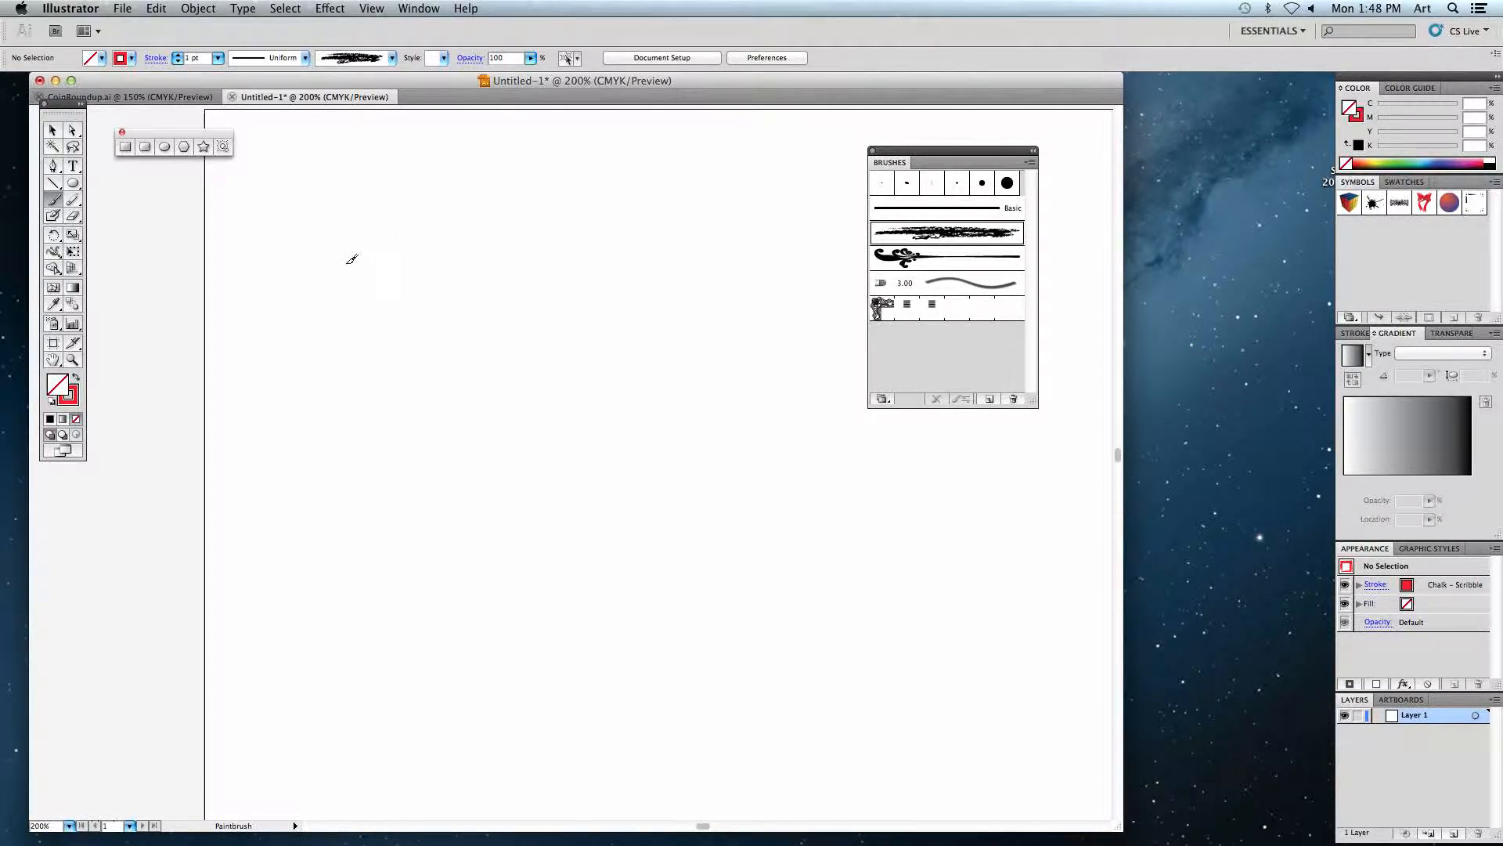
pyautogui.moveTo(321, 185)
pyautogui.mouseDown()
pyautogui.moveTo(272, 277)
pyautogui.moveTo(376, 314)
pyautogui.moveTo(434, 240)
pyautogui.moveTo(387, 245)
pyautogui.moveTo(394, 308)
pyautogui.moveTo(471, 321)
pyautogui.moveTo(603, 282)
pyautogui.moveTo(733, 333)
pyautogui.moveTo(759, 427)
pyautogui.moveTo(685, 556)
pyautogui.moveTo(581, 531)
pyautogui.moveTo(651, 467)
pyautogui.moveTo(708, 492)
pyautogui.moveTo(743, 585)
pyautogui.moveTo(837, 631)
pyautogui.moveTo(923, 538)
pyautogui.mouseUp()
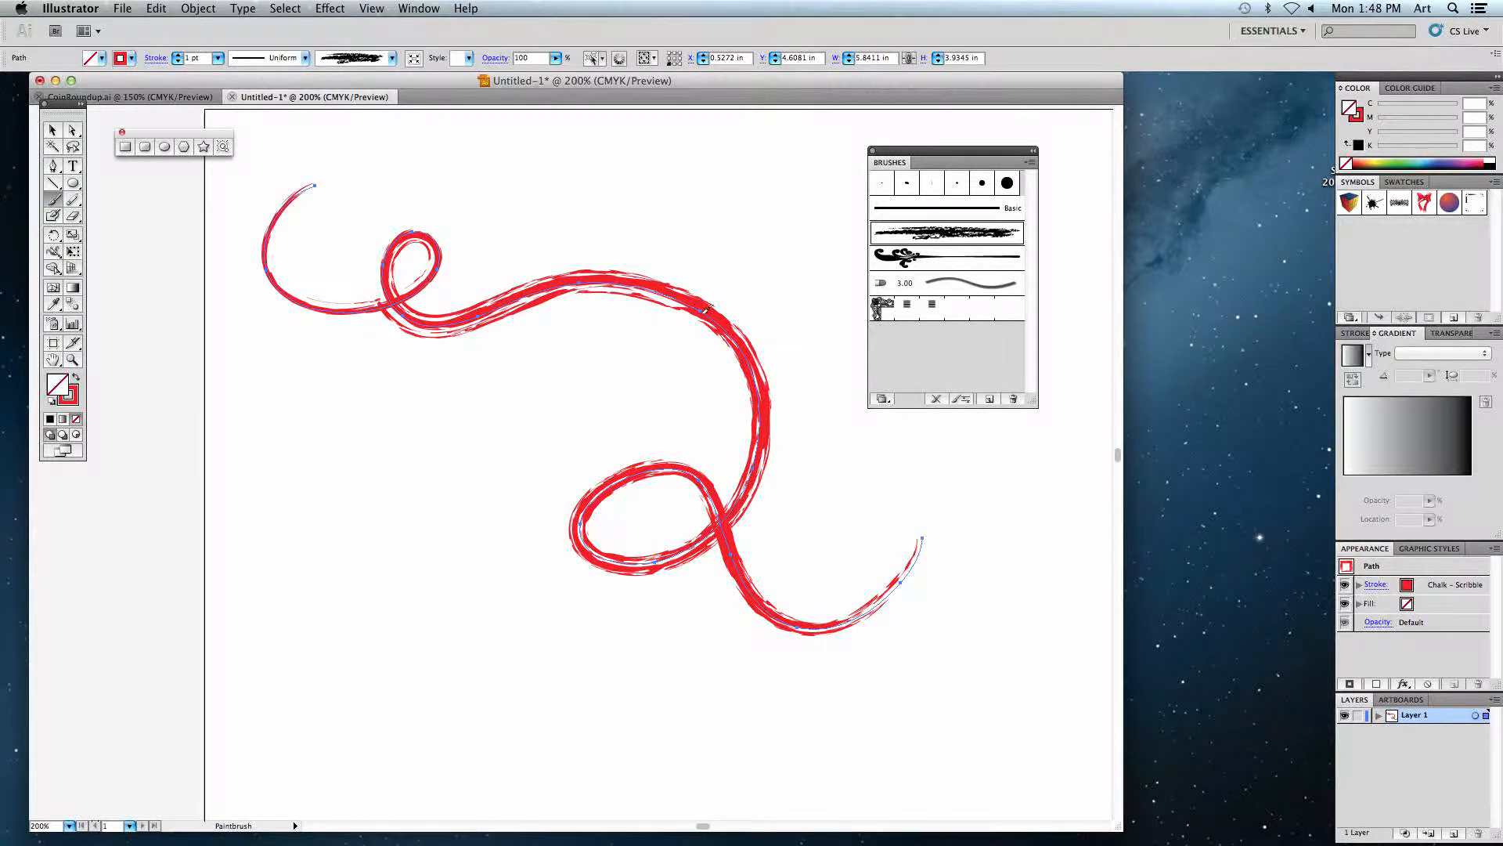
pyautogui.press('super+shift+a')
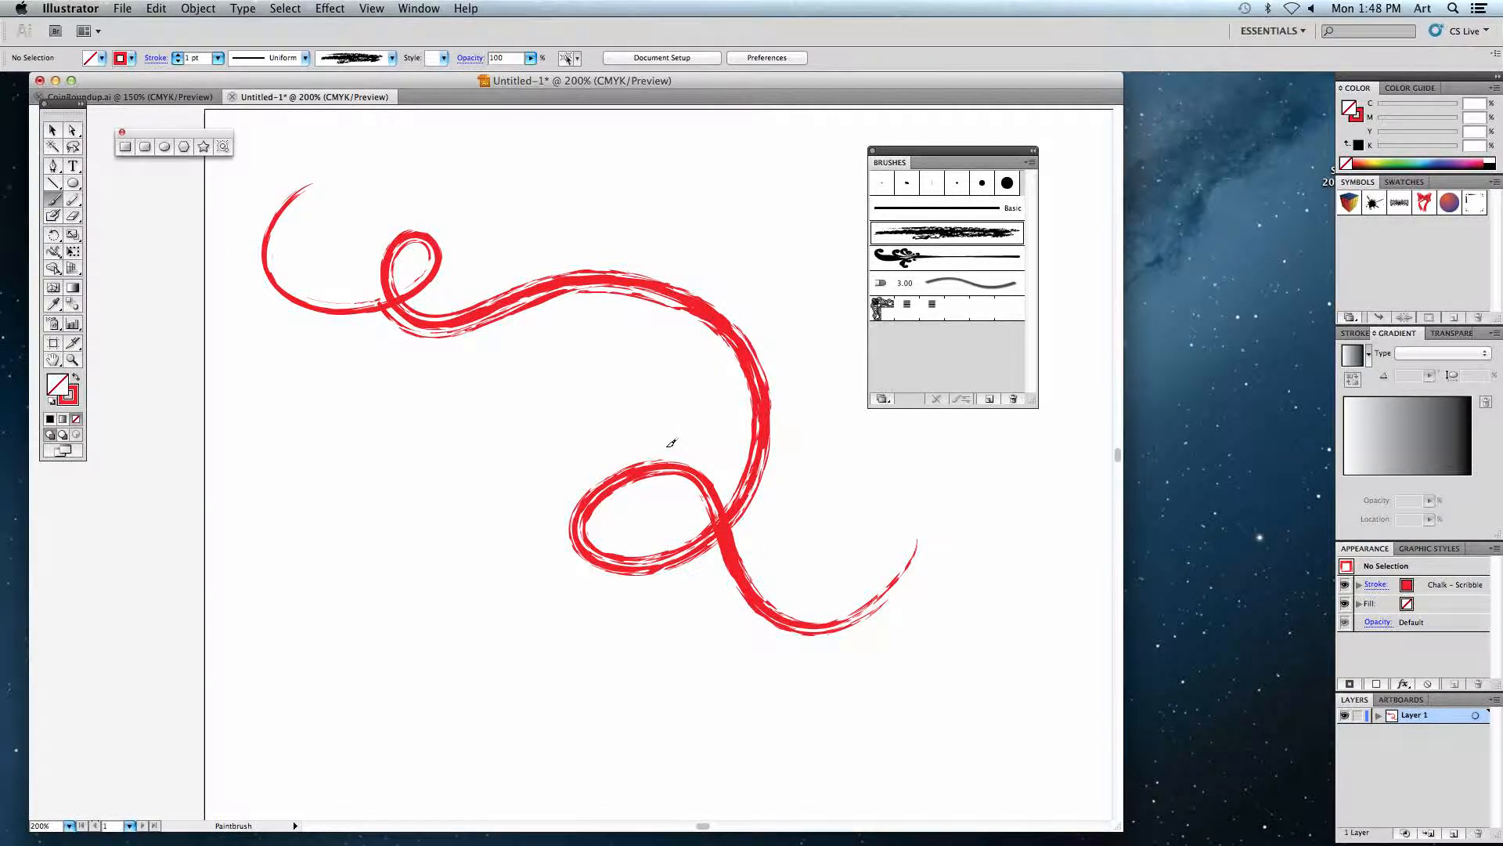
# - Paint three short wavy chalk strokes below the long looping stroke and one arched stroke above it
pyautogui.moveTo(583, 345)
pyautogui.mouseDown()
pyautogui.moveTo(596, 403)
pyautogui.moveTo(487, 578)
pyautogui.mouseUp()
pyautogui.moveTo(472, 423)
pyautogui.mouseDown()
pyautogui.moveTo(401, 656)
pyautogui.moveTo(413, 650)
pyautogui.mouseUp()
pyautogui.moveTo(291, 593); pyautogui.dragTo(362, 336)
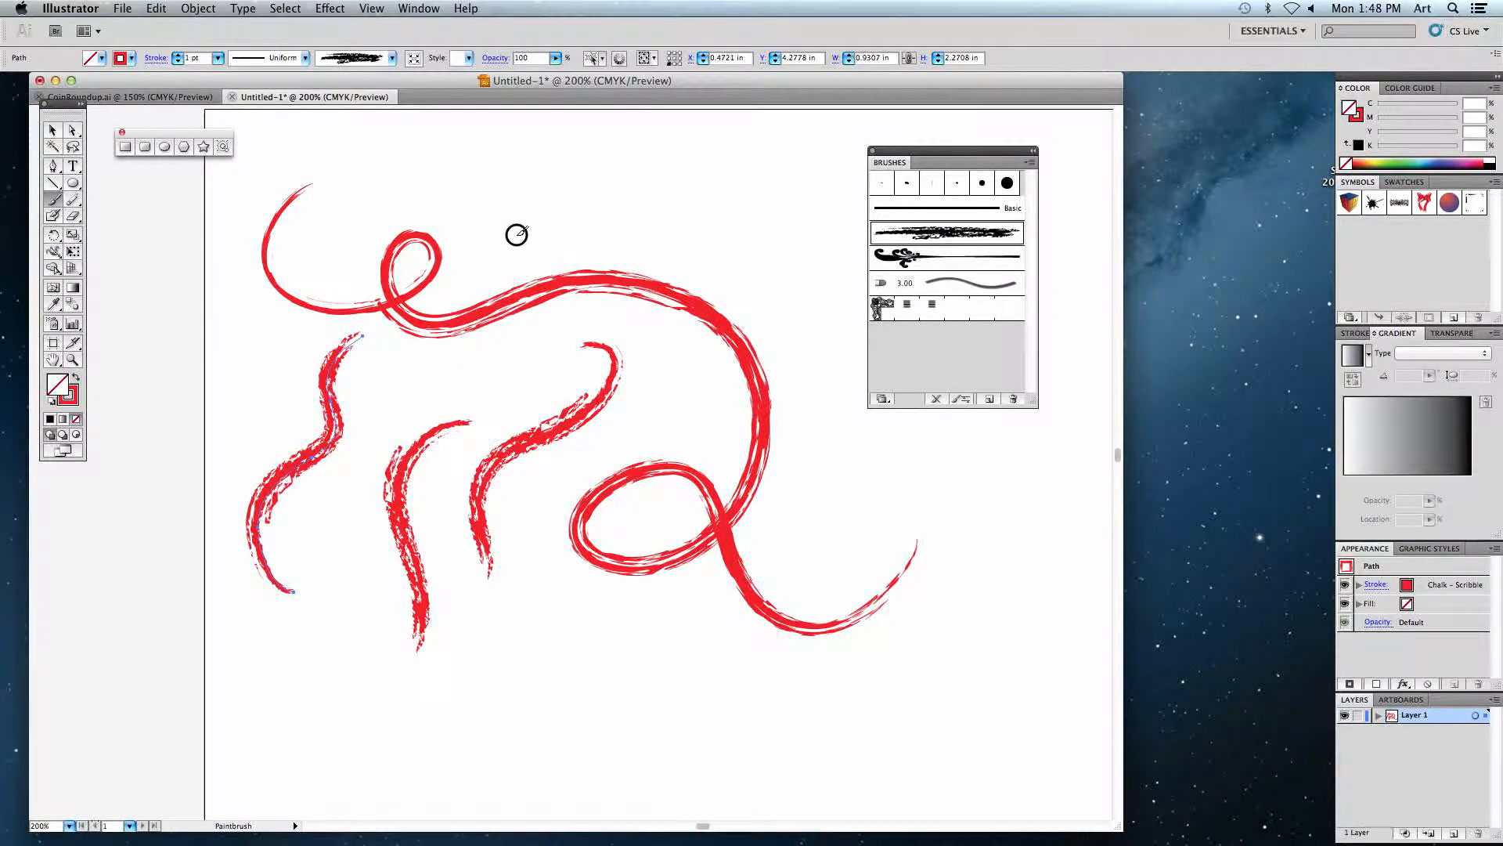
pyautogui.moveTo(772, 327); pyautogui.dragTo(807, 347)
# - Move the arched chalk stroke up and left, pull an anchor point down to form a dip, and deselect it
pyautogui.click(71, 130)
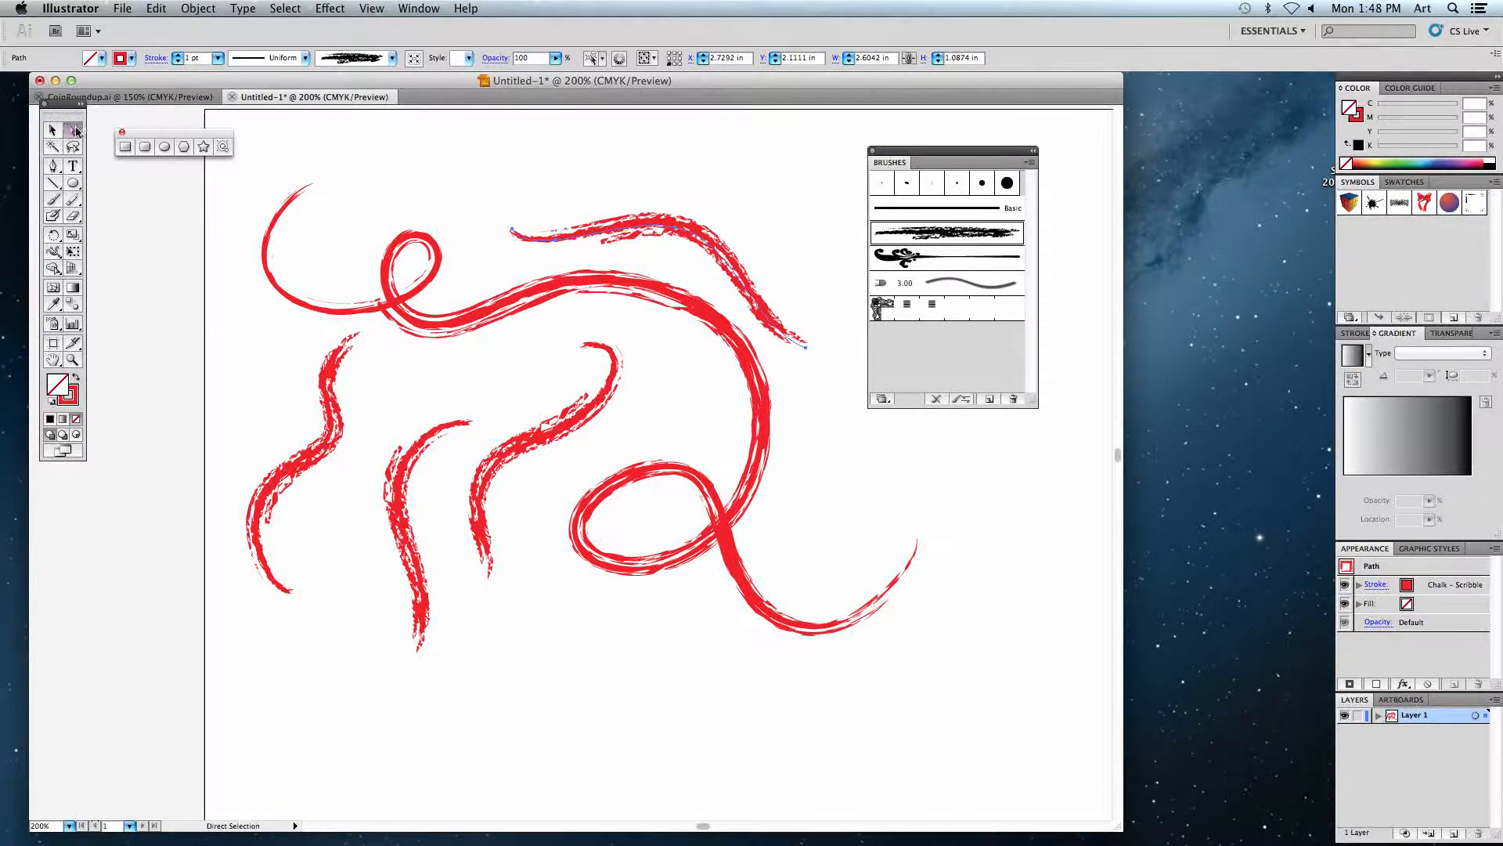
pyautogui.moveTo(515, 233)
pyautogui.mouseDown()
pyautogui.moveTo(444, 160)
pyautogui.moveTo(329, 148)
pyautogui.mouseUp()
pyautogui.click(445, 161)
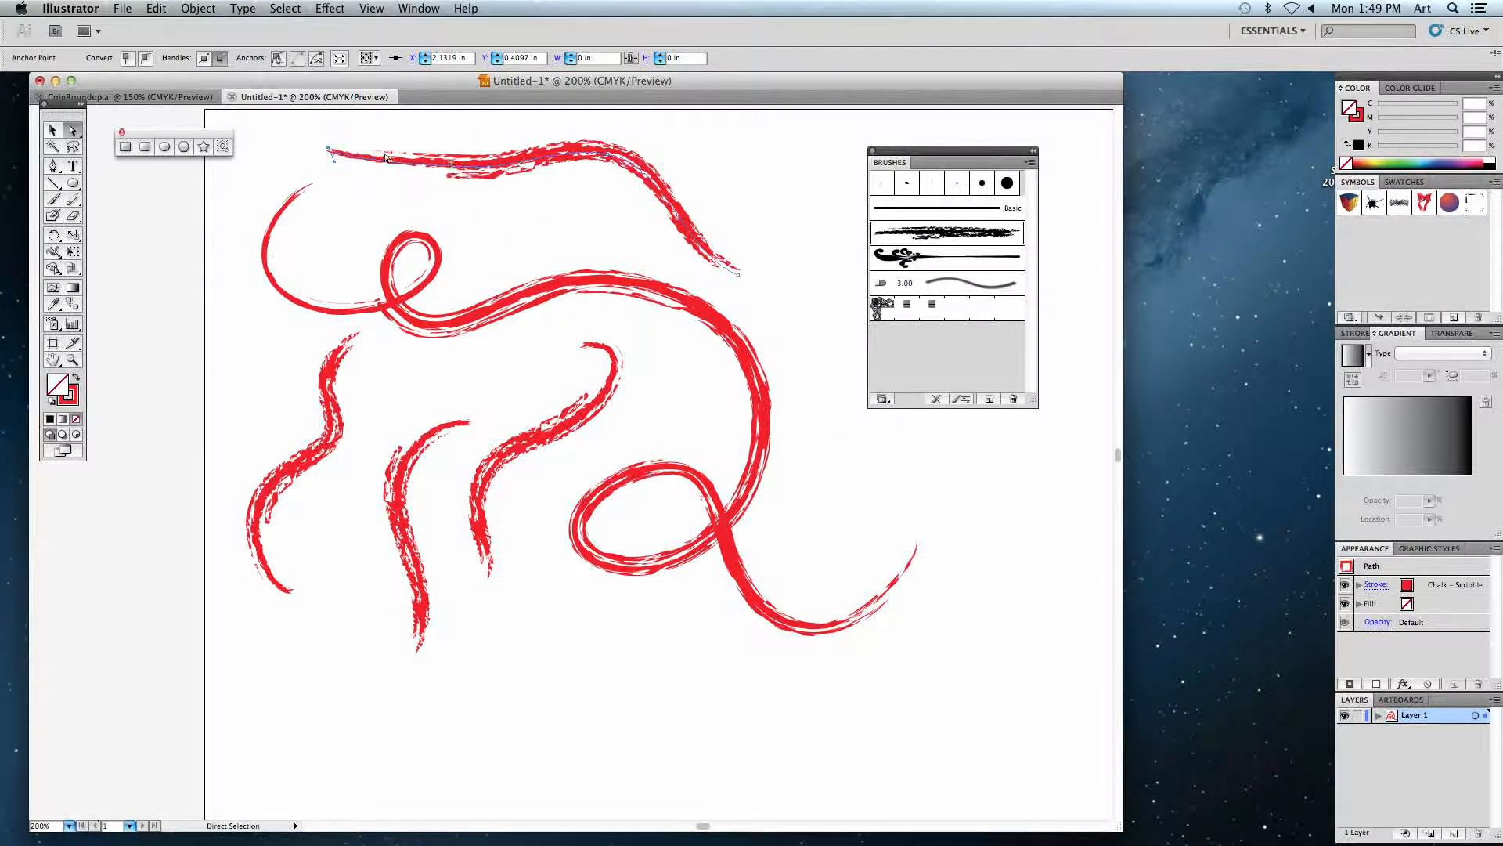
pyautogui.click(471, 350)
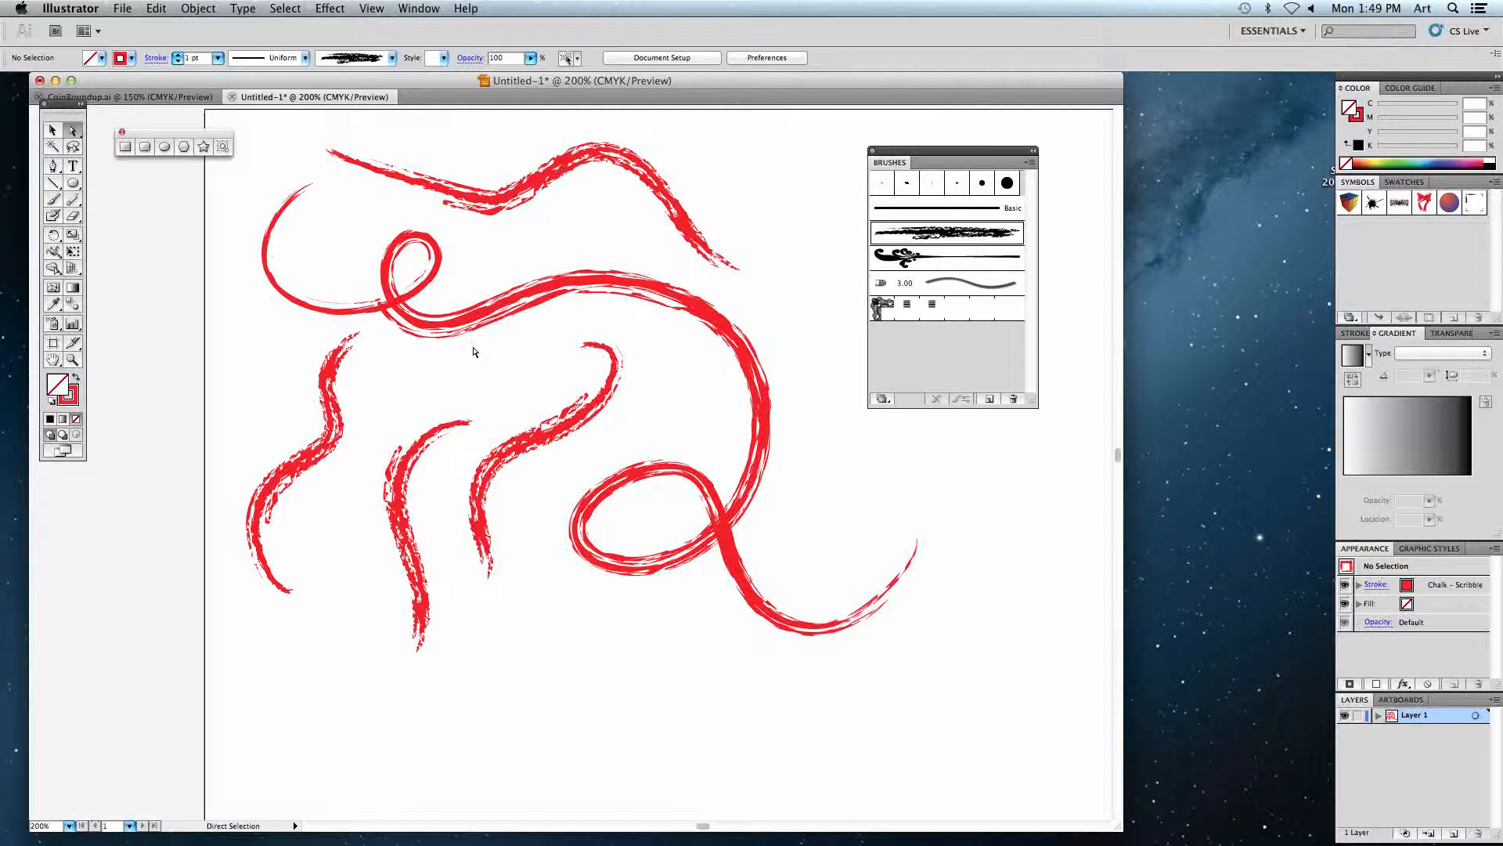
# - Pull an anchor point on the upper middle of the long looping chalk stroke upward into a peak and deselect it
pyautogui.click(583, 284)
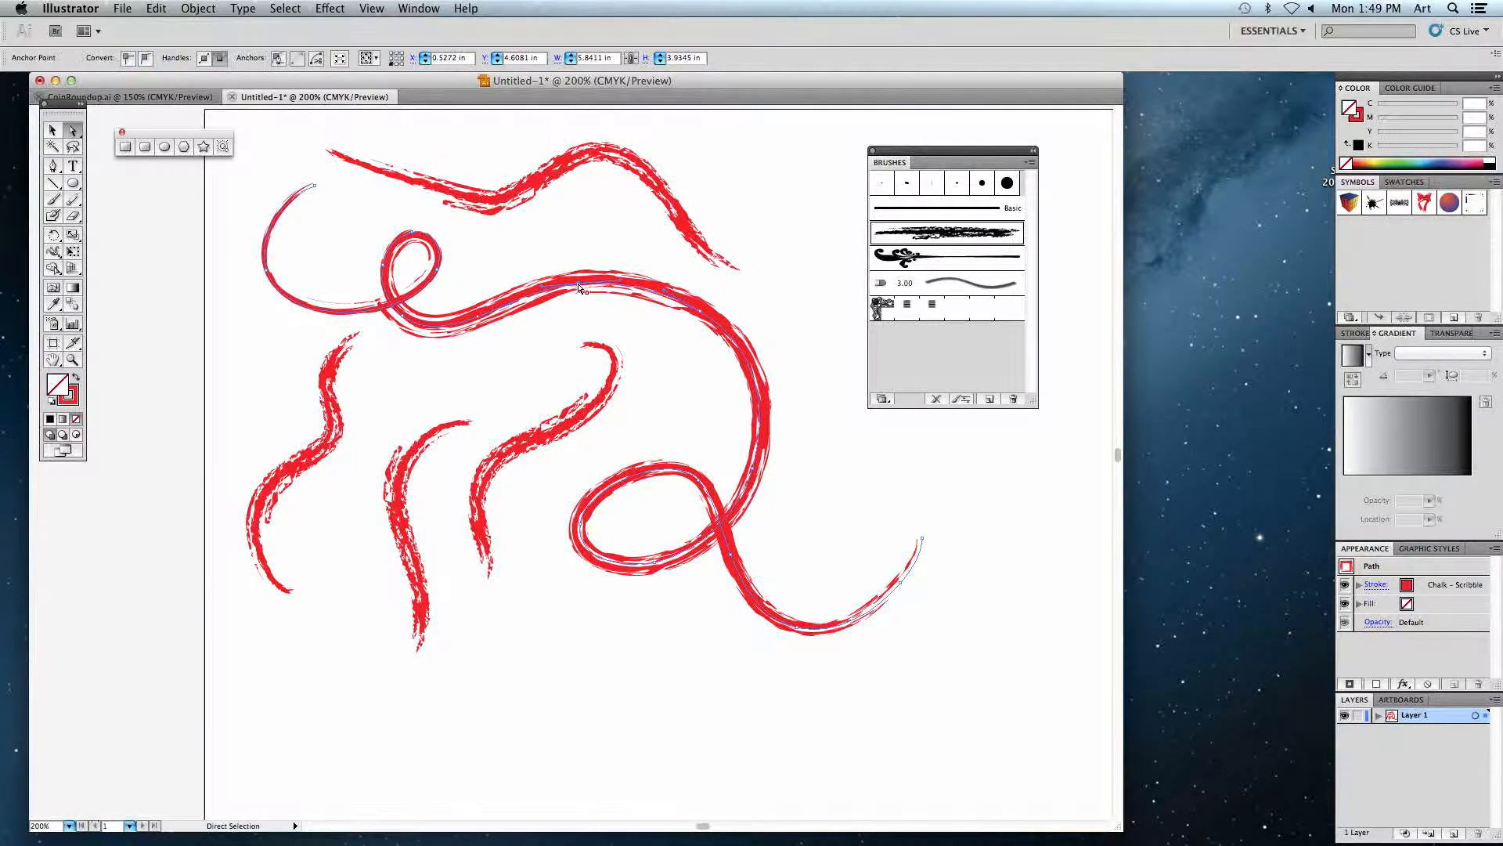
pyautogui.moveTo(575, 257); pyautogui.dragTo(570, 228)
pyautogui.click(580, 313)
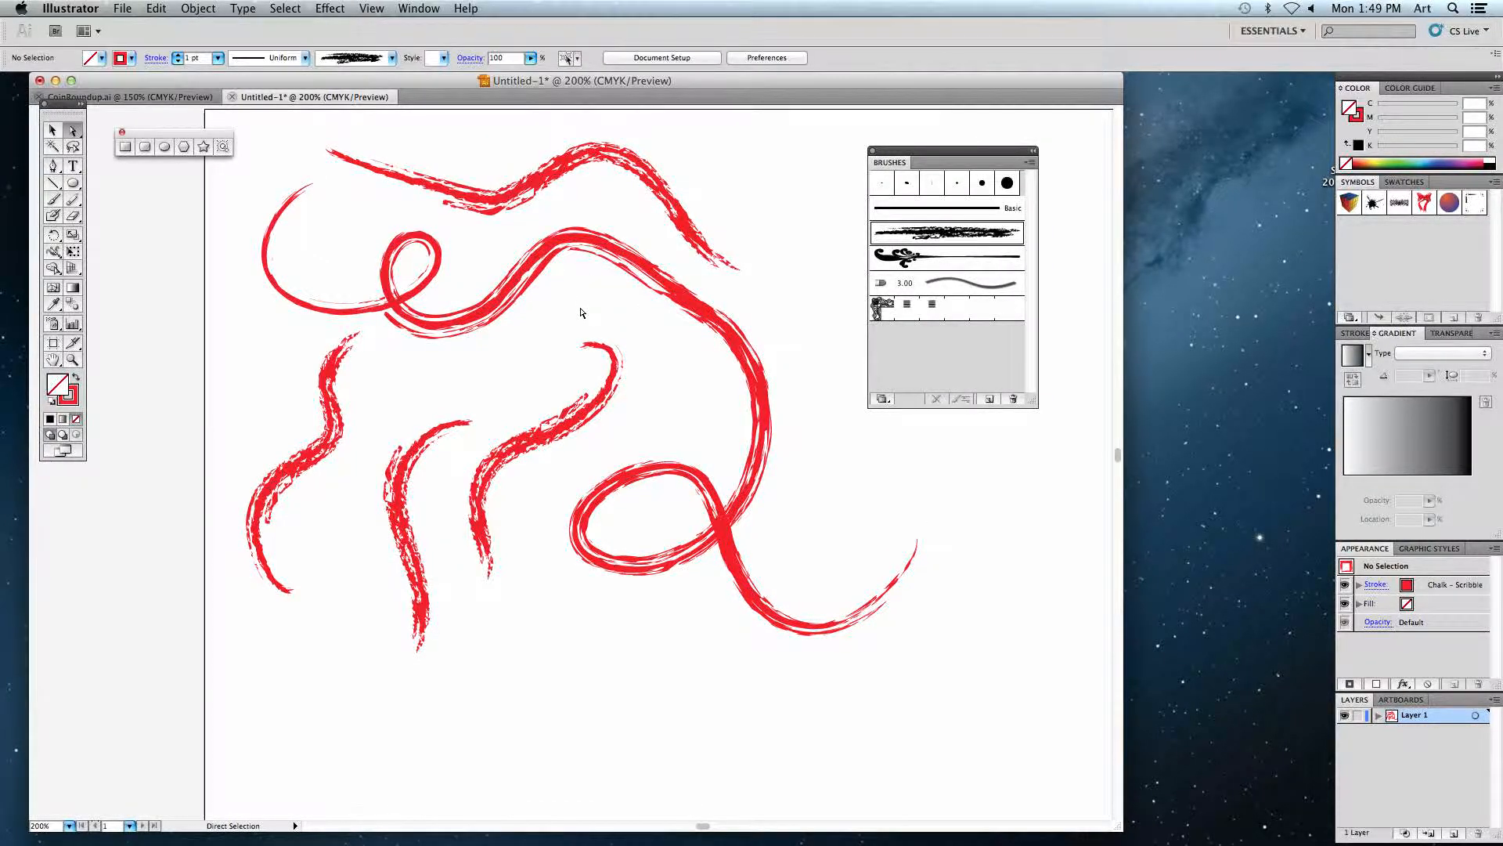
# - Select all the brush strokes on the artboard, choose the Selection tool, and delete them
pyautogui.press('super+a')
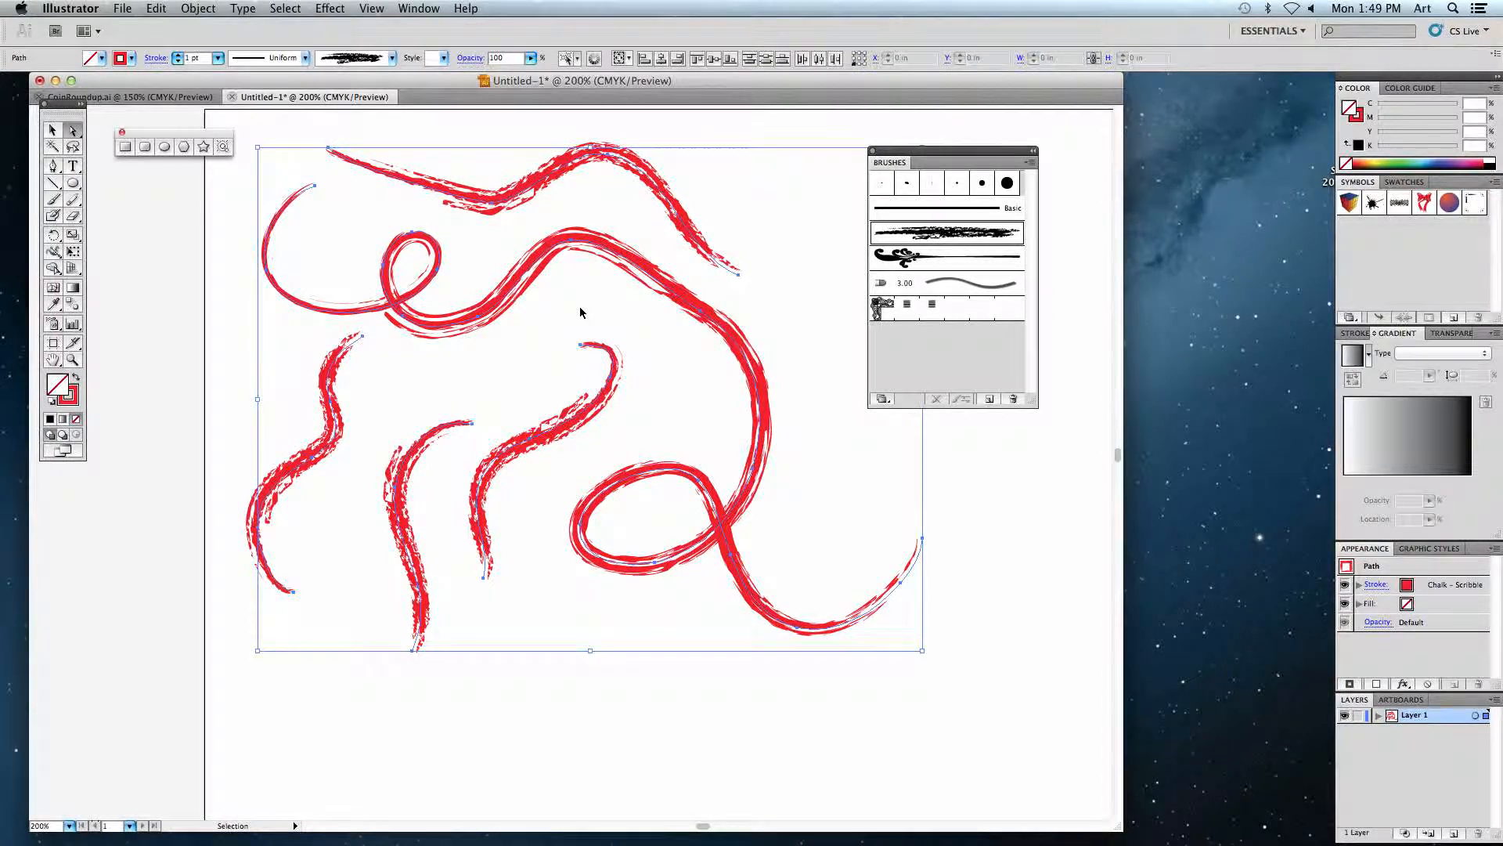
pyautogui.click(53, 130)
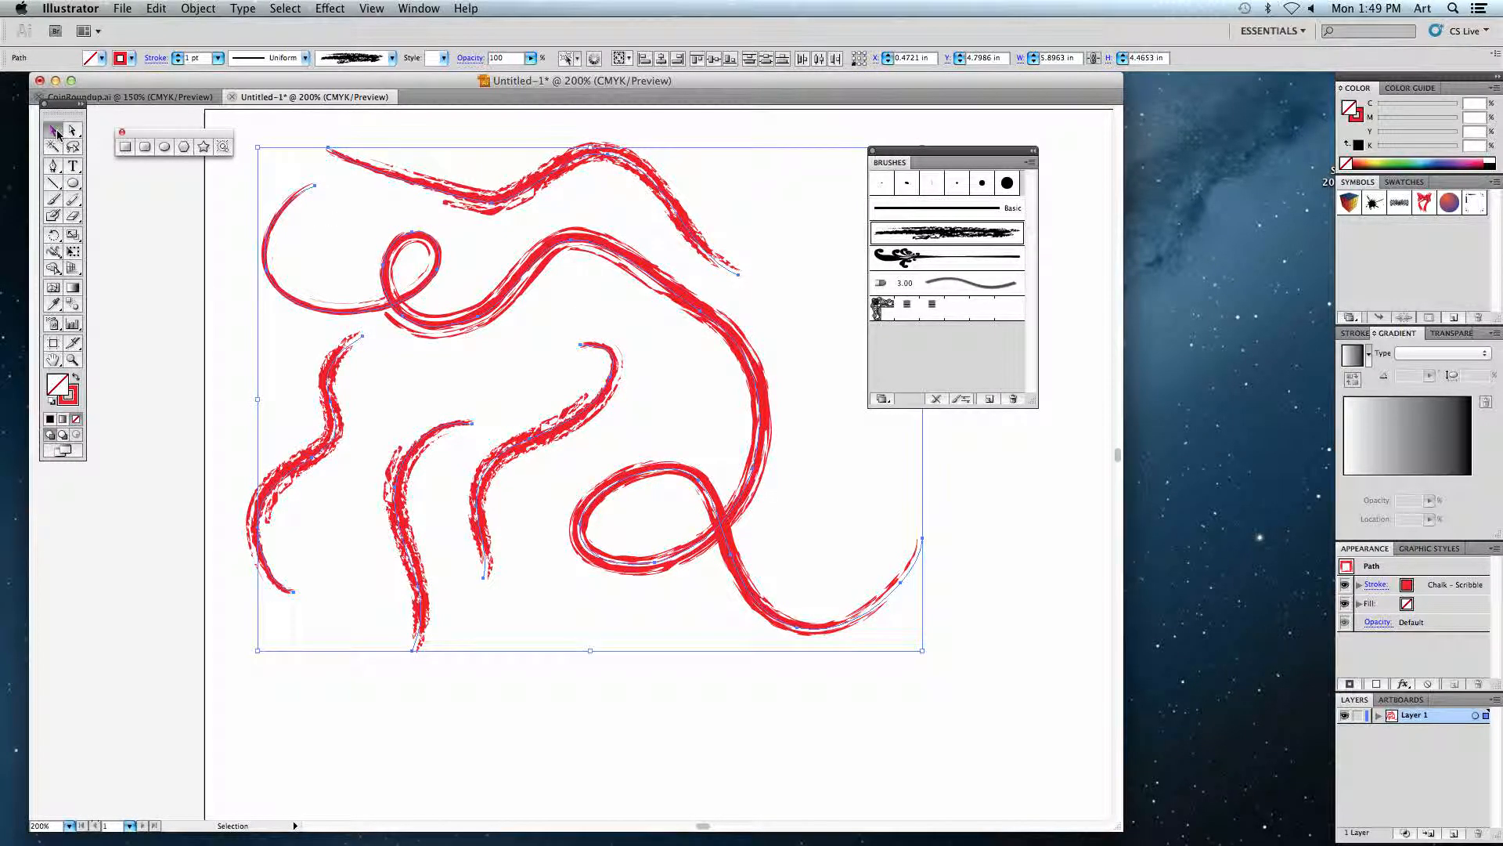
pyautogui.press('Delete')
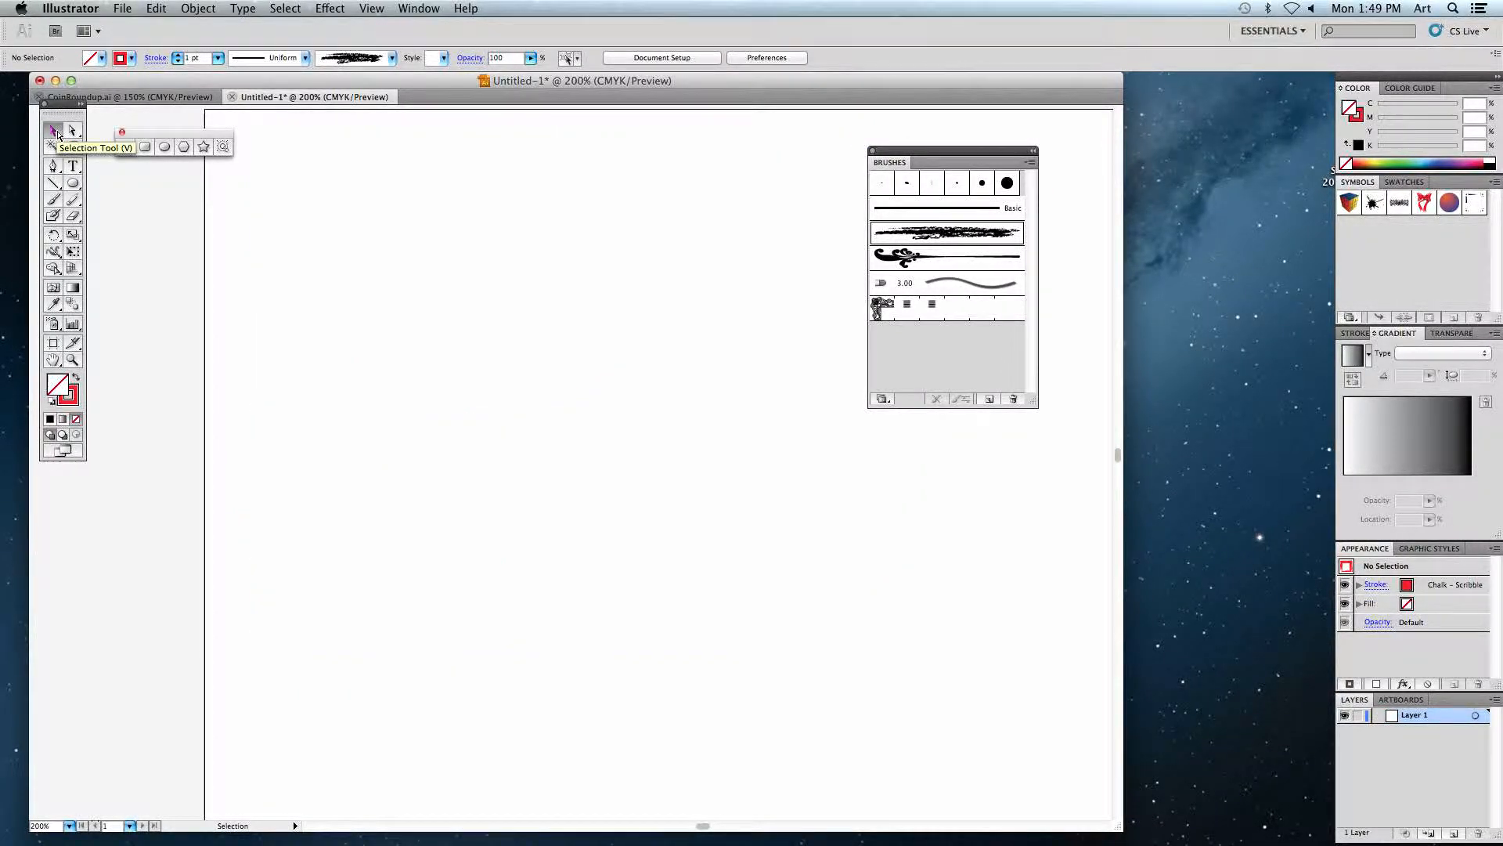
# - Switch to the CoinRoundup.ai document and set up the Pen tool with no fill and a 4 pt pinkish-red stroke
pyautogui.click(123, 99)
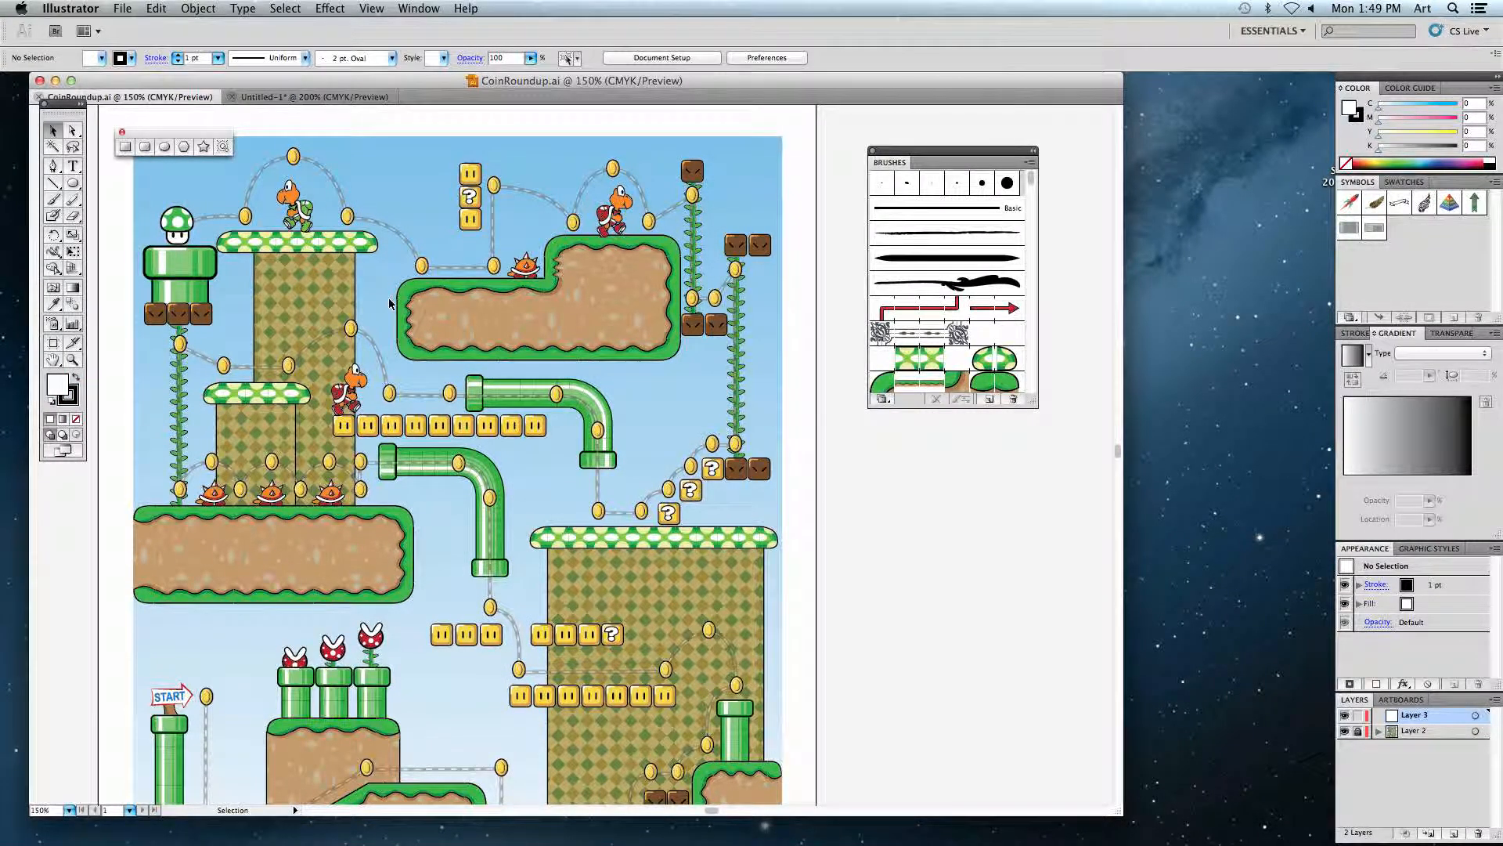
pyautogui.press('space')
pyautogui.moveTo(383, 368); pyautogui.dragTo(481, 207)
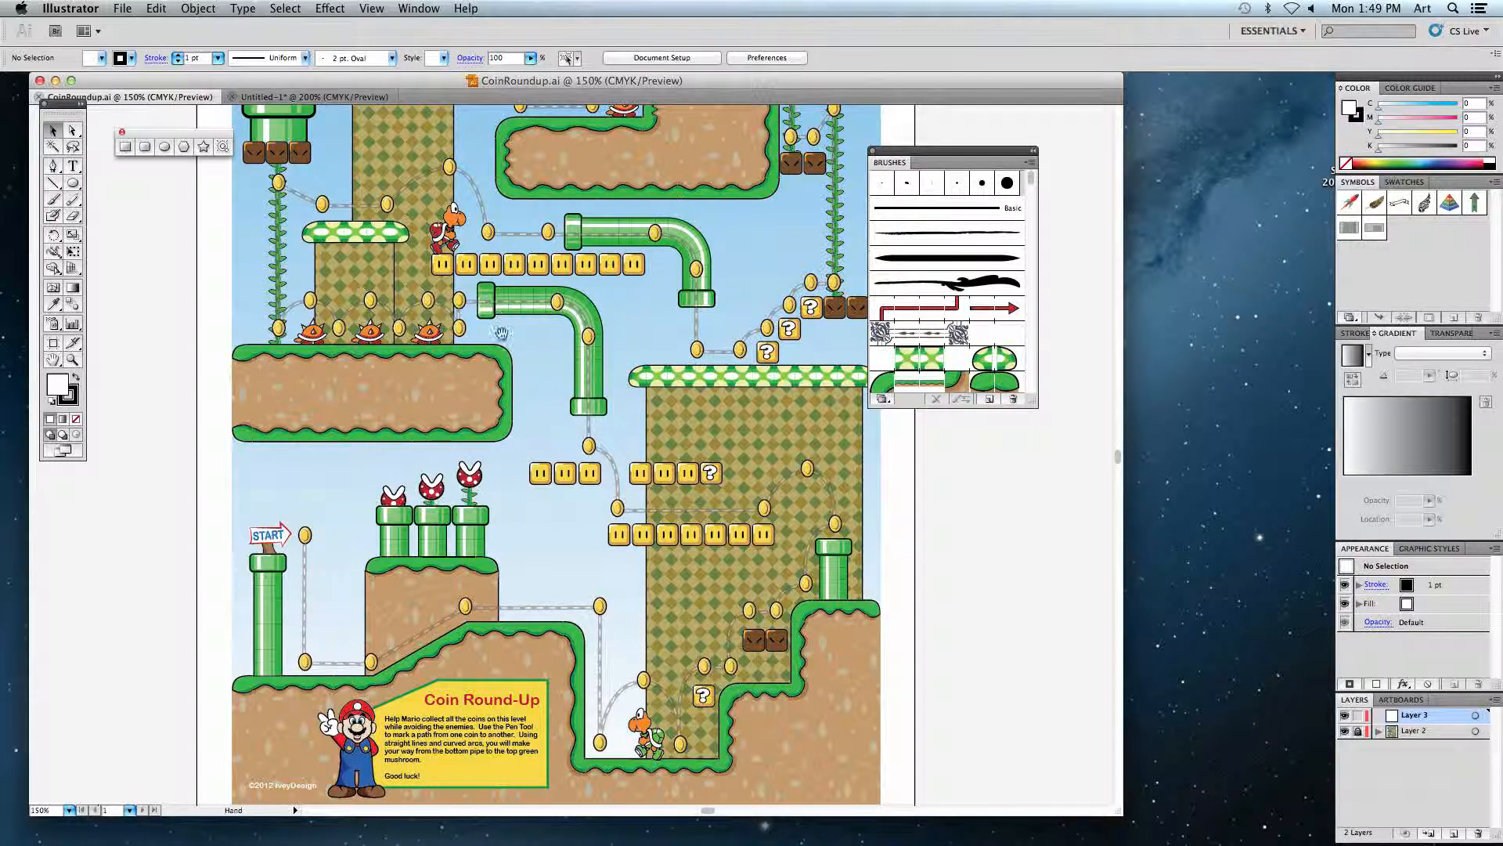
pyautogui.scroll(-2, 505, 288)
pyautogui.click(53, 166)
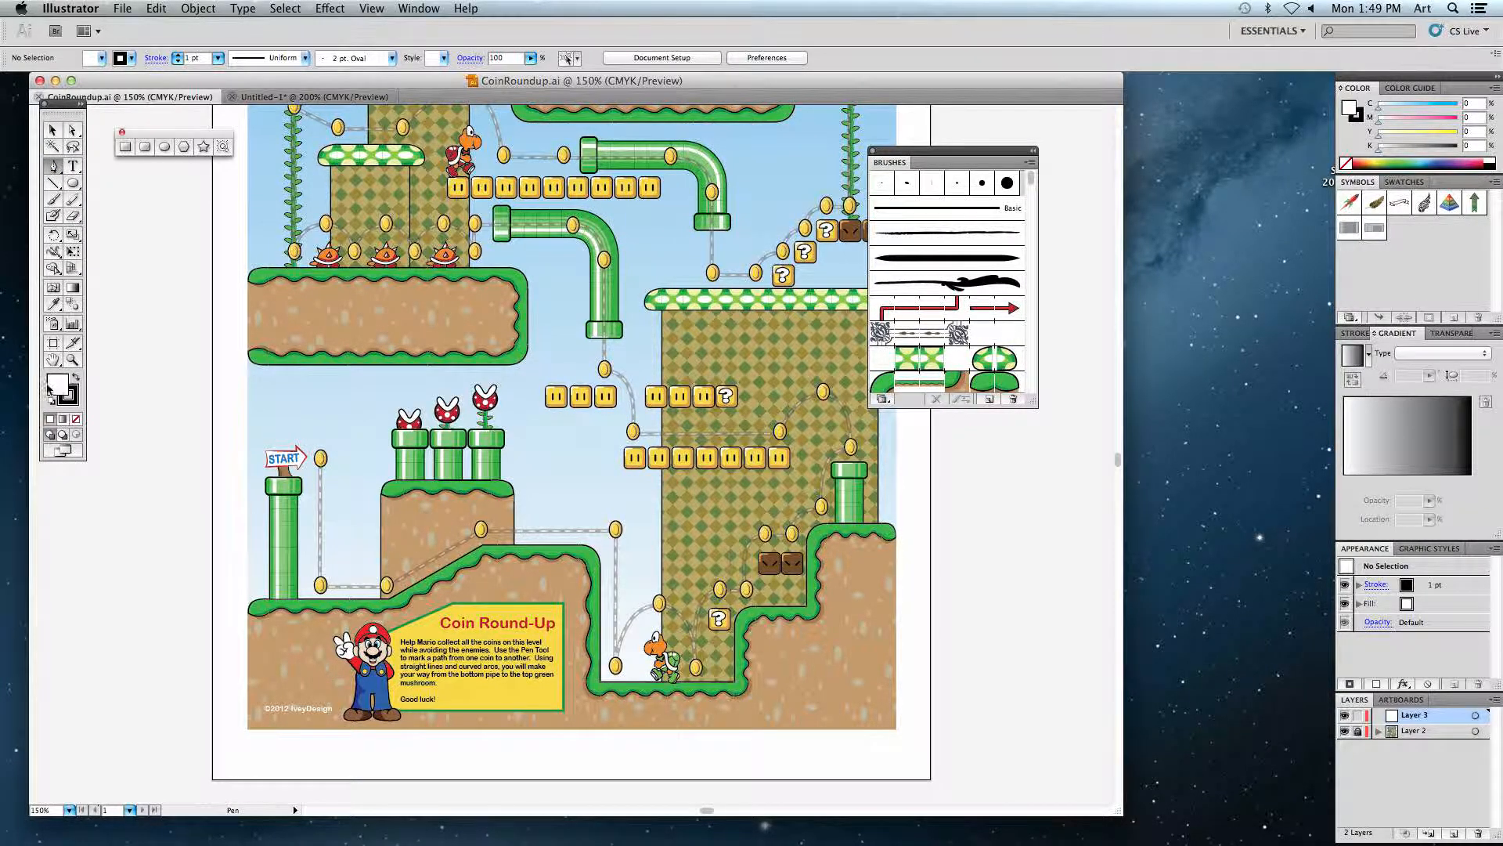
pyautogui.click(76, 419)
pyautogui.click(75, 402)
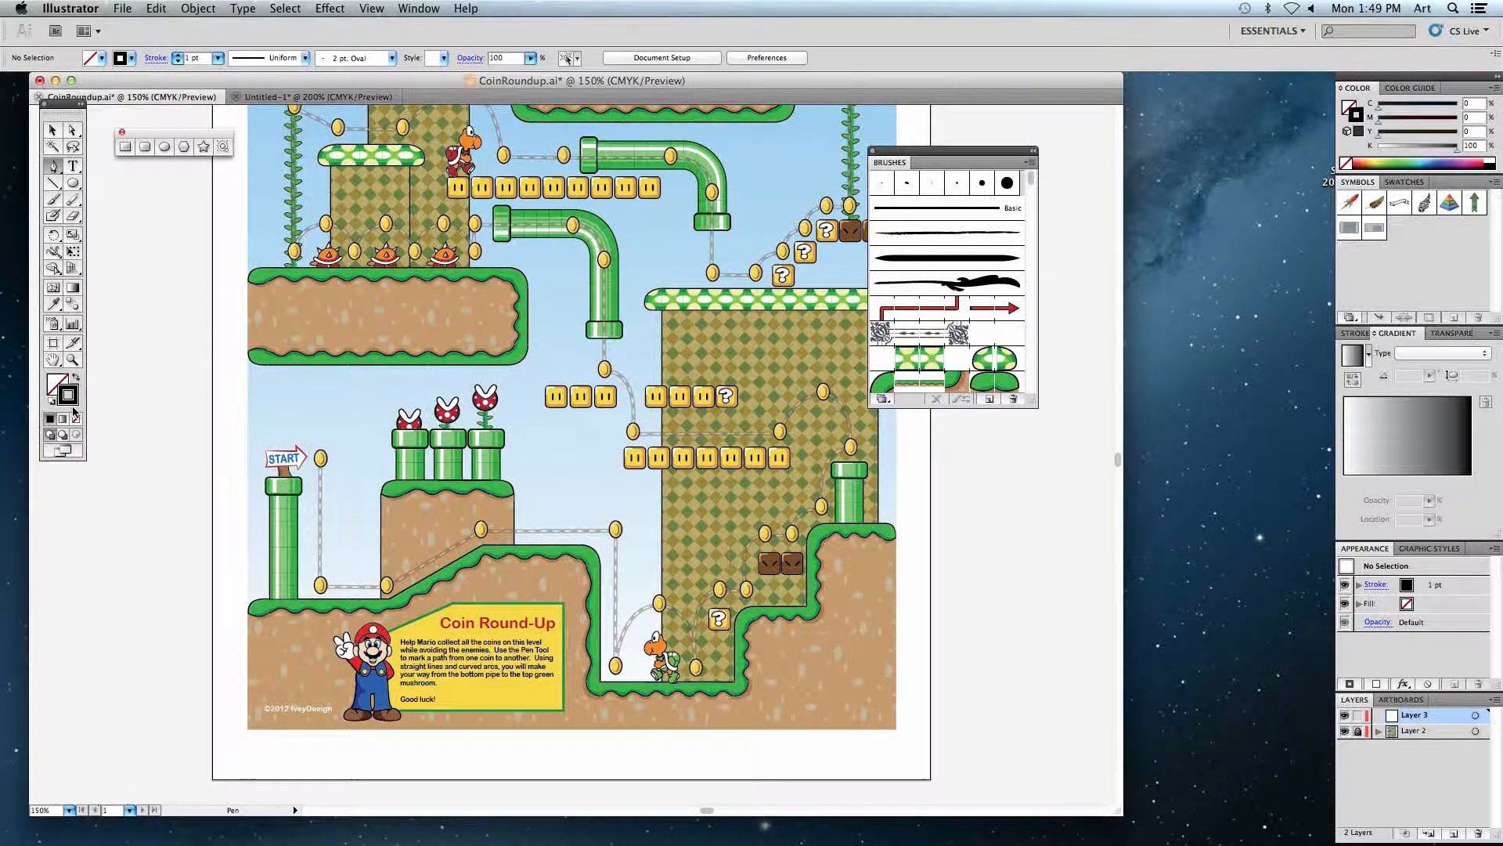
pyautogui.doubleClick(71, 406)
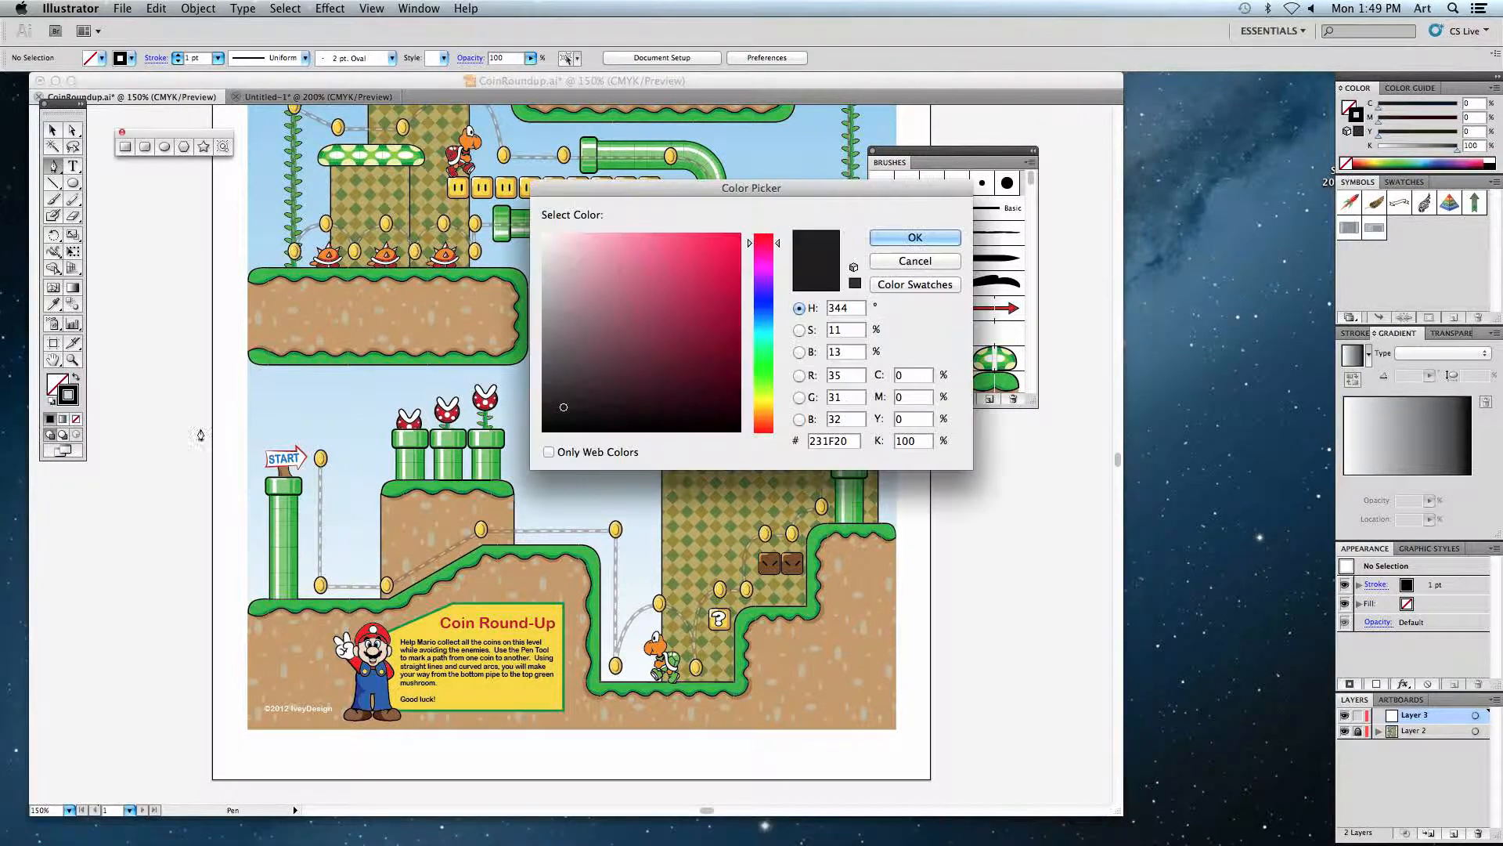
pyautogui.click(900, 241)
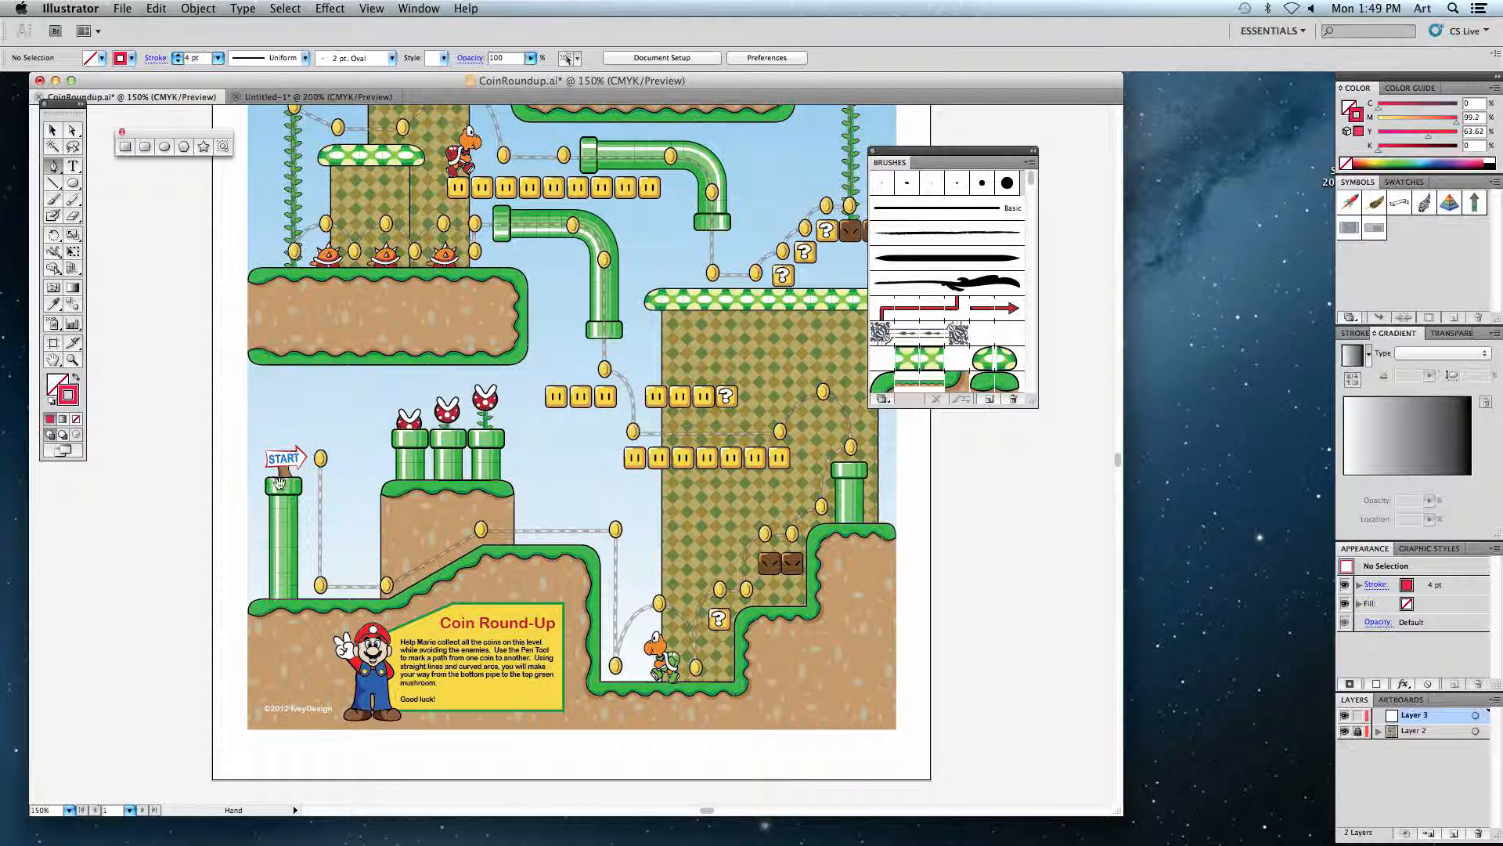
# - Draw a Pen path of straight segments from the coin beside the START sign through the next three coins, ending on the slope
pyautogui.scroll(-3, 275, 481)
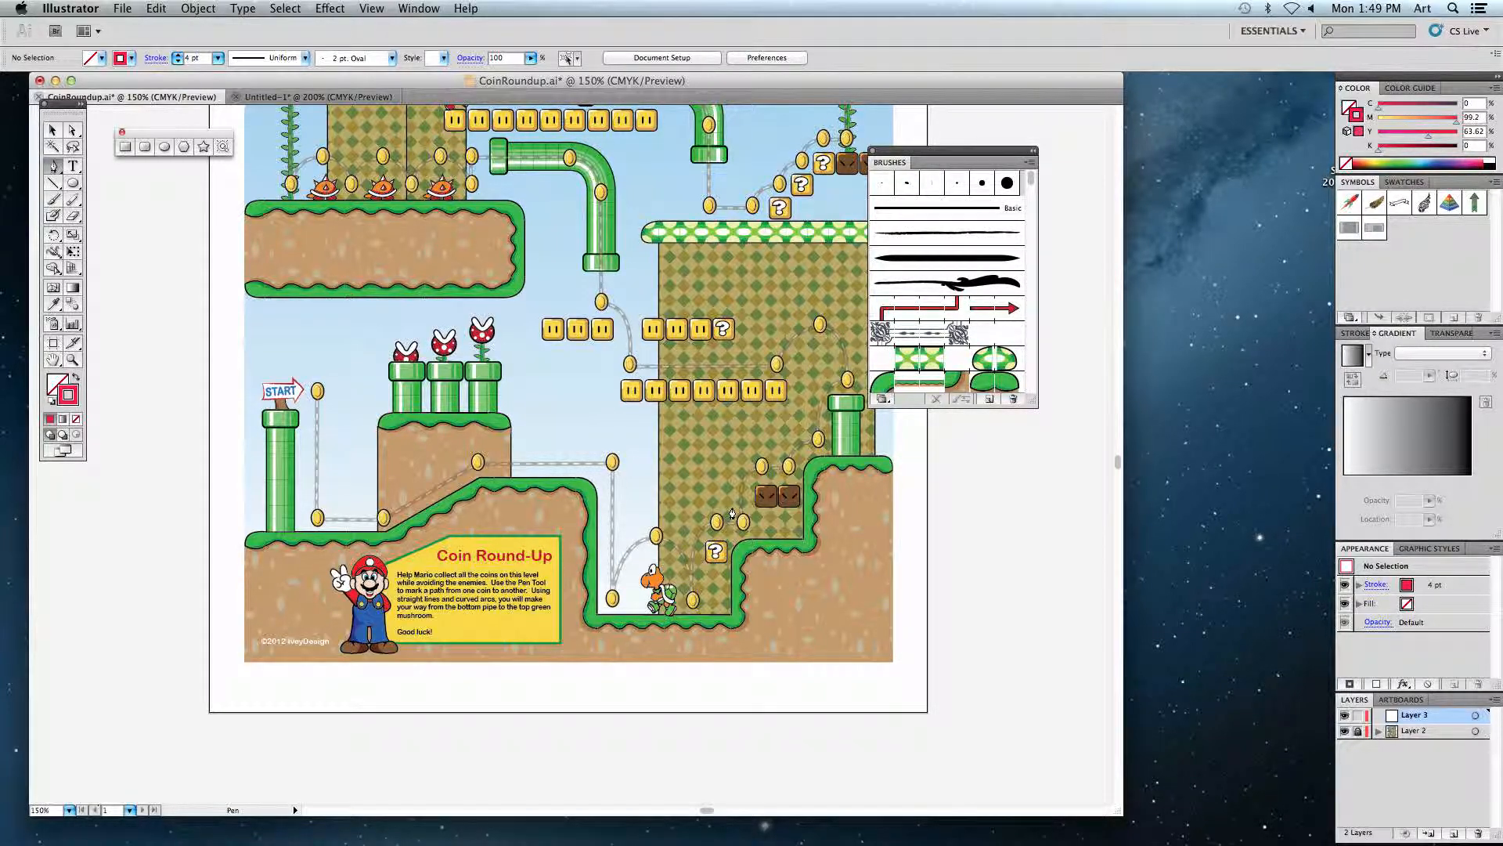
pyautogui.moveTo(294, 470); pyautogui.dragTo(346, 510)
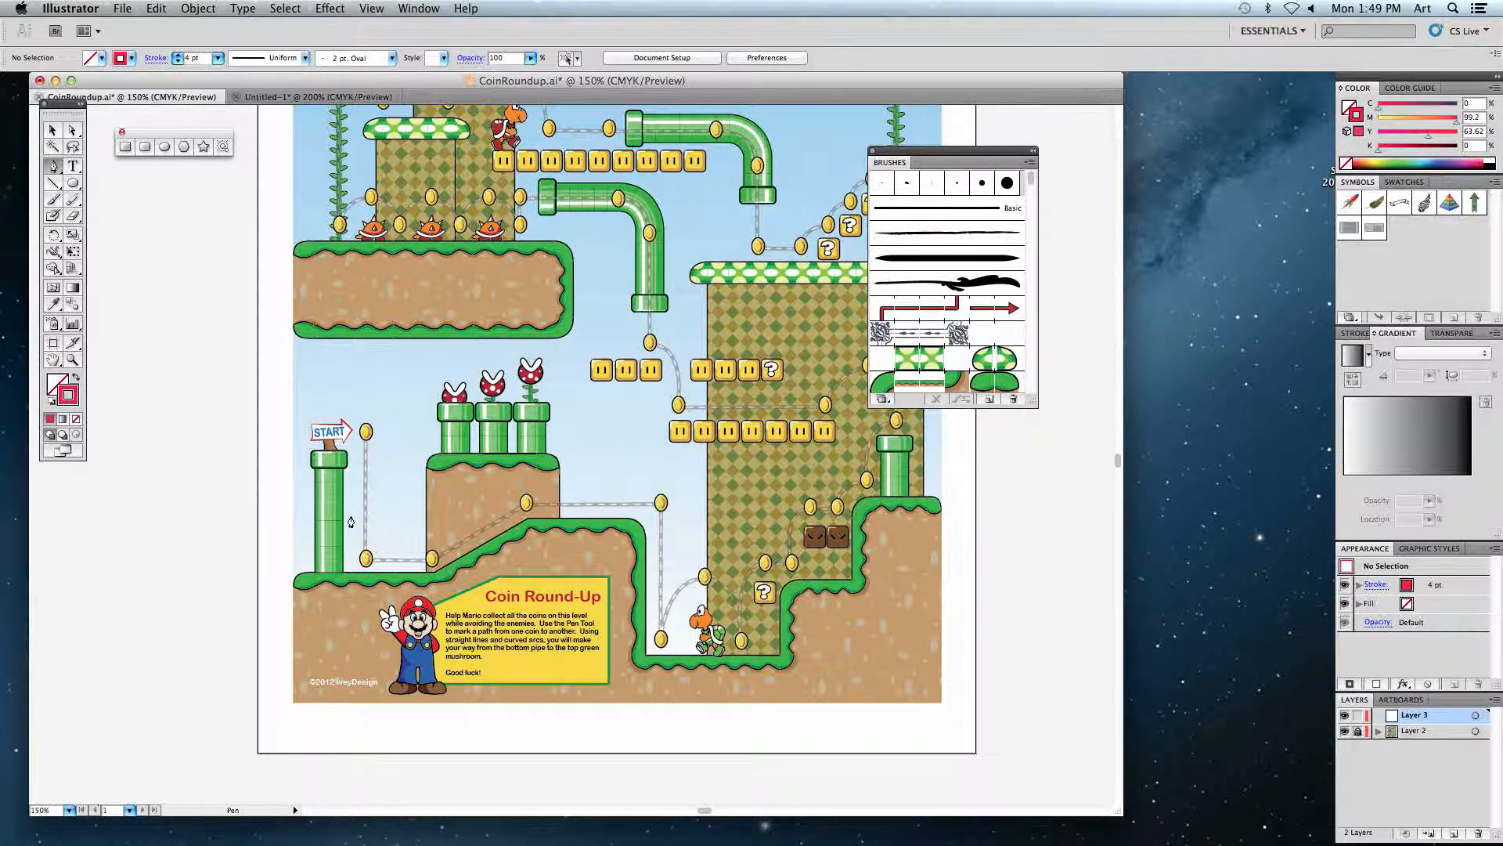
pyautogui.press('super+equal')
pyautogui.press('super+equal')
pyautogui.press('super+equal')
pyautogui.moveTo(216, 532); pyautogui.dragTo(468, 389)
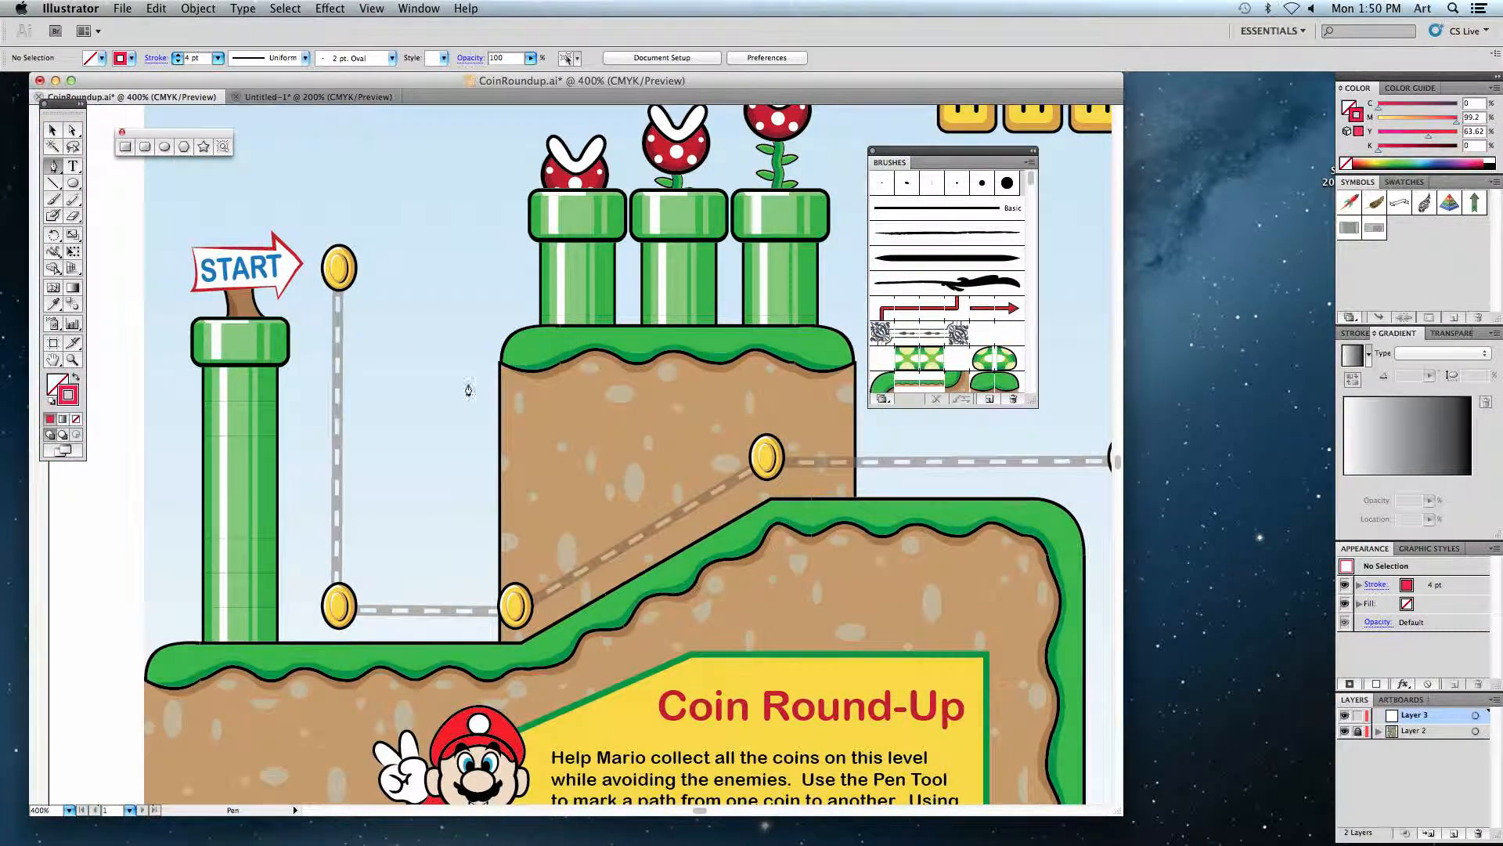
pyautogui.click(339, 270)
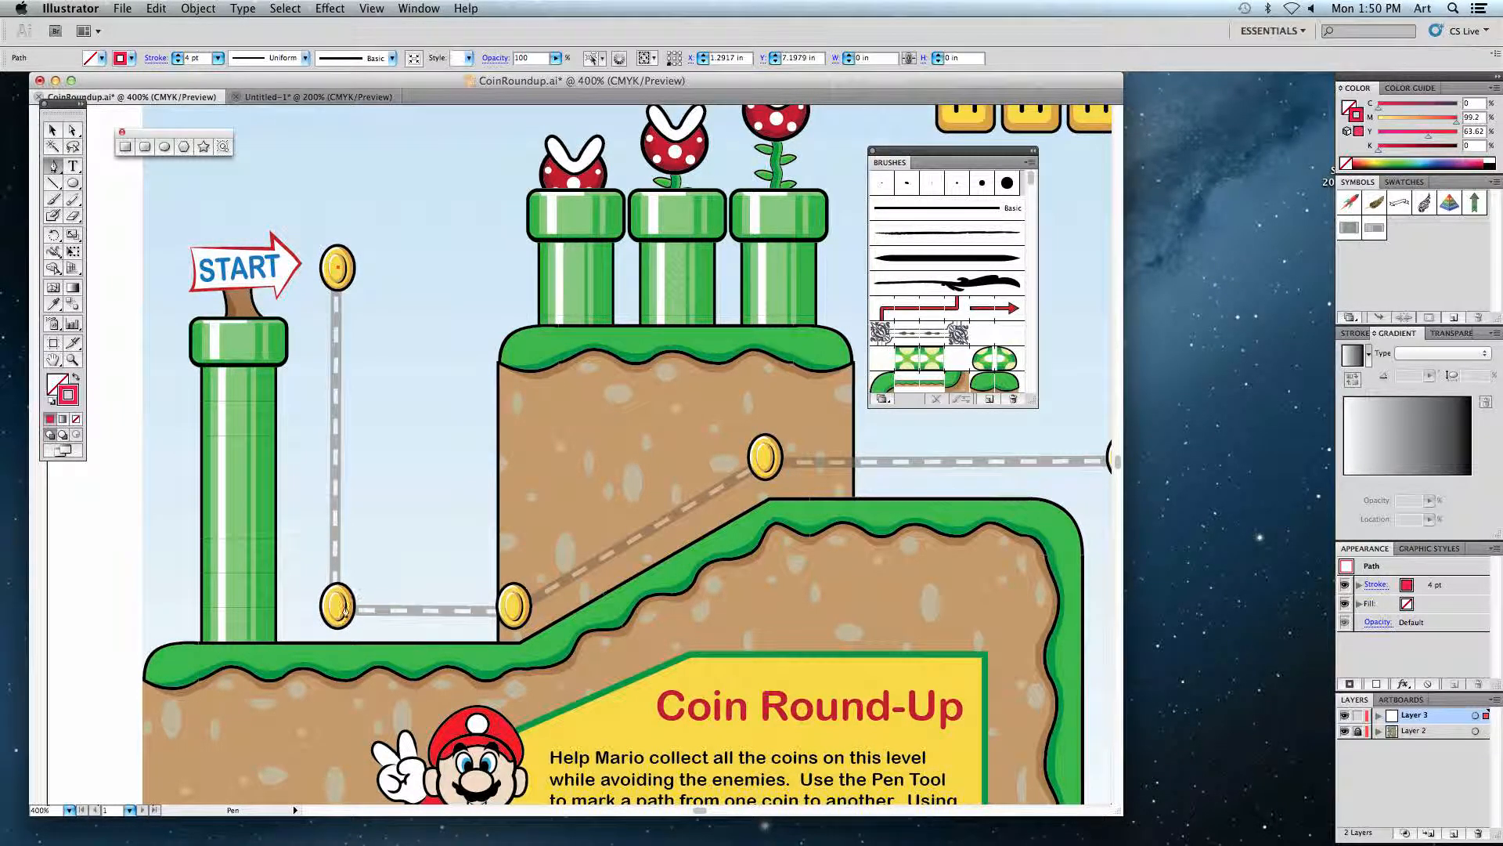
pyautogui.click(336, 613)
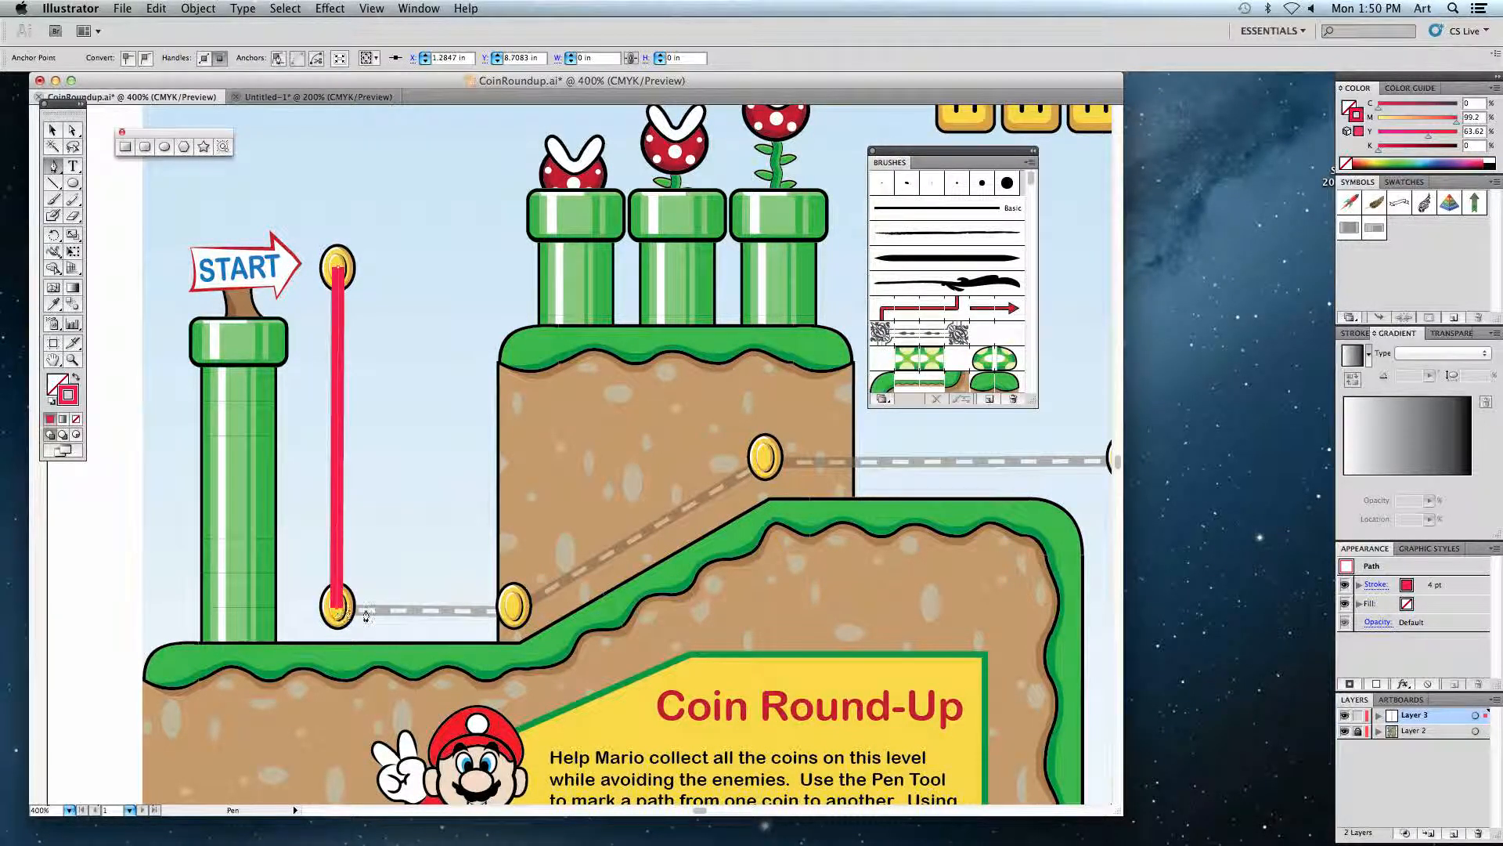
pyautogui.click(513, 609)
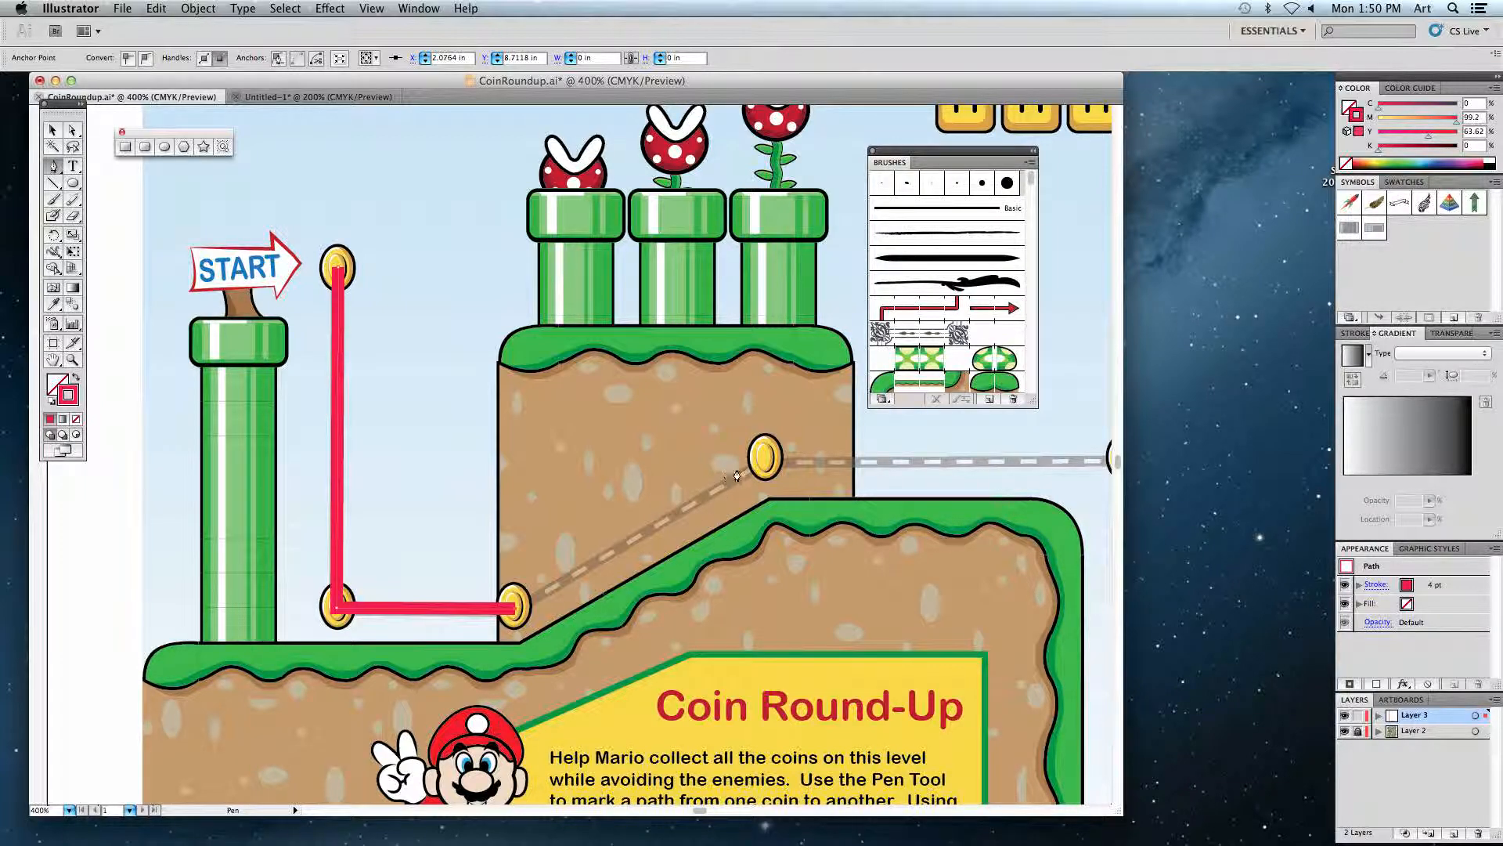
pyautogui.click(764, 462)
# - Extend the path with straight segments across to the coin past the hill and down to the coin in the pit
pyautogui.moveTo(748, 506); pyautogui.dragTo(409, 482)
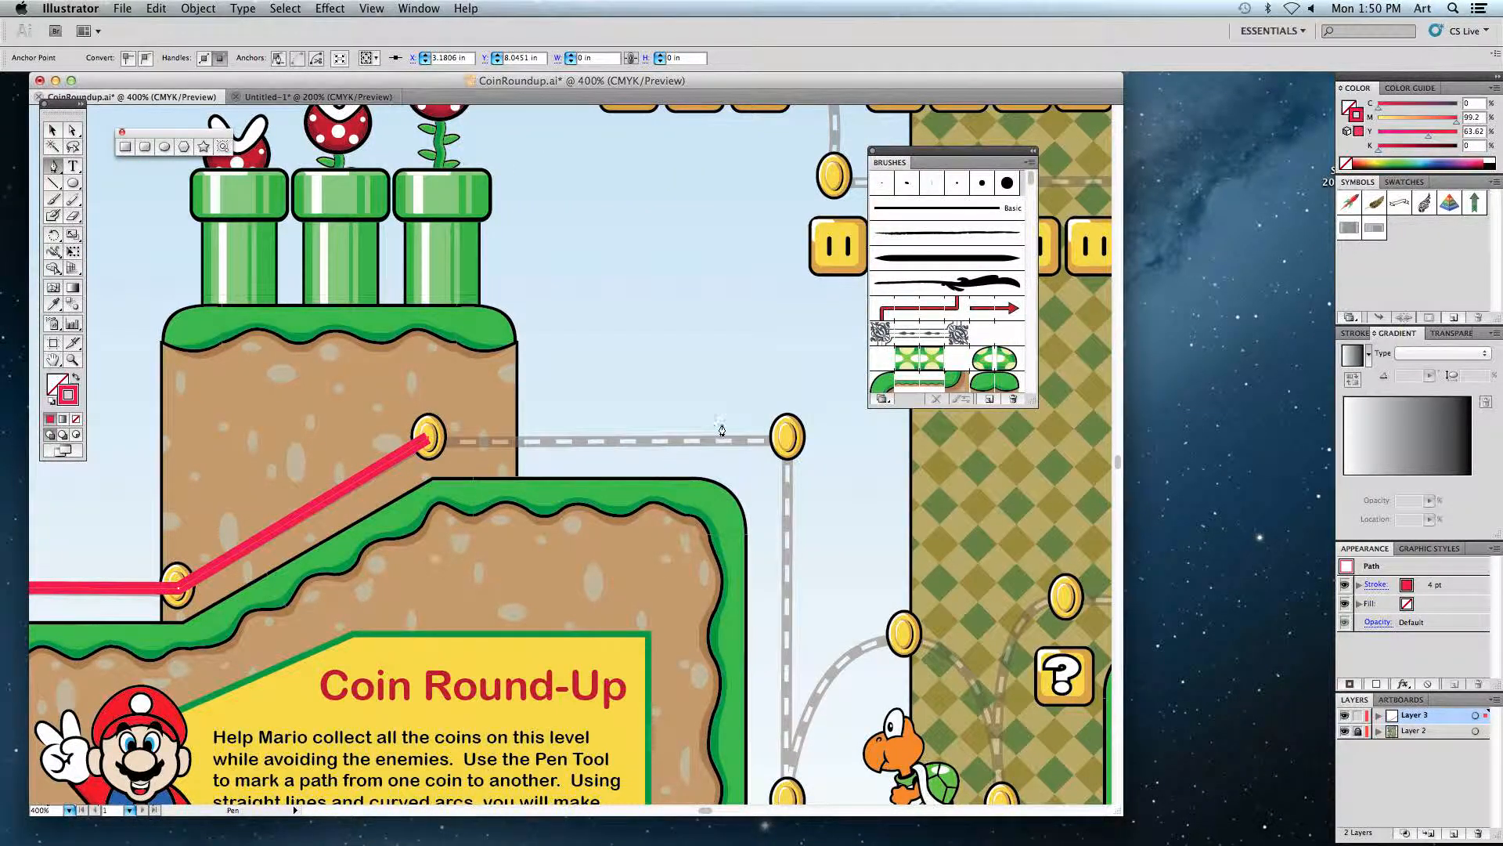
pyautogui.click(788, 440)
pyautogui.moveTo(783, 701); pyautogui.dragTo(625, 484)
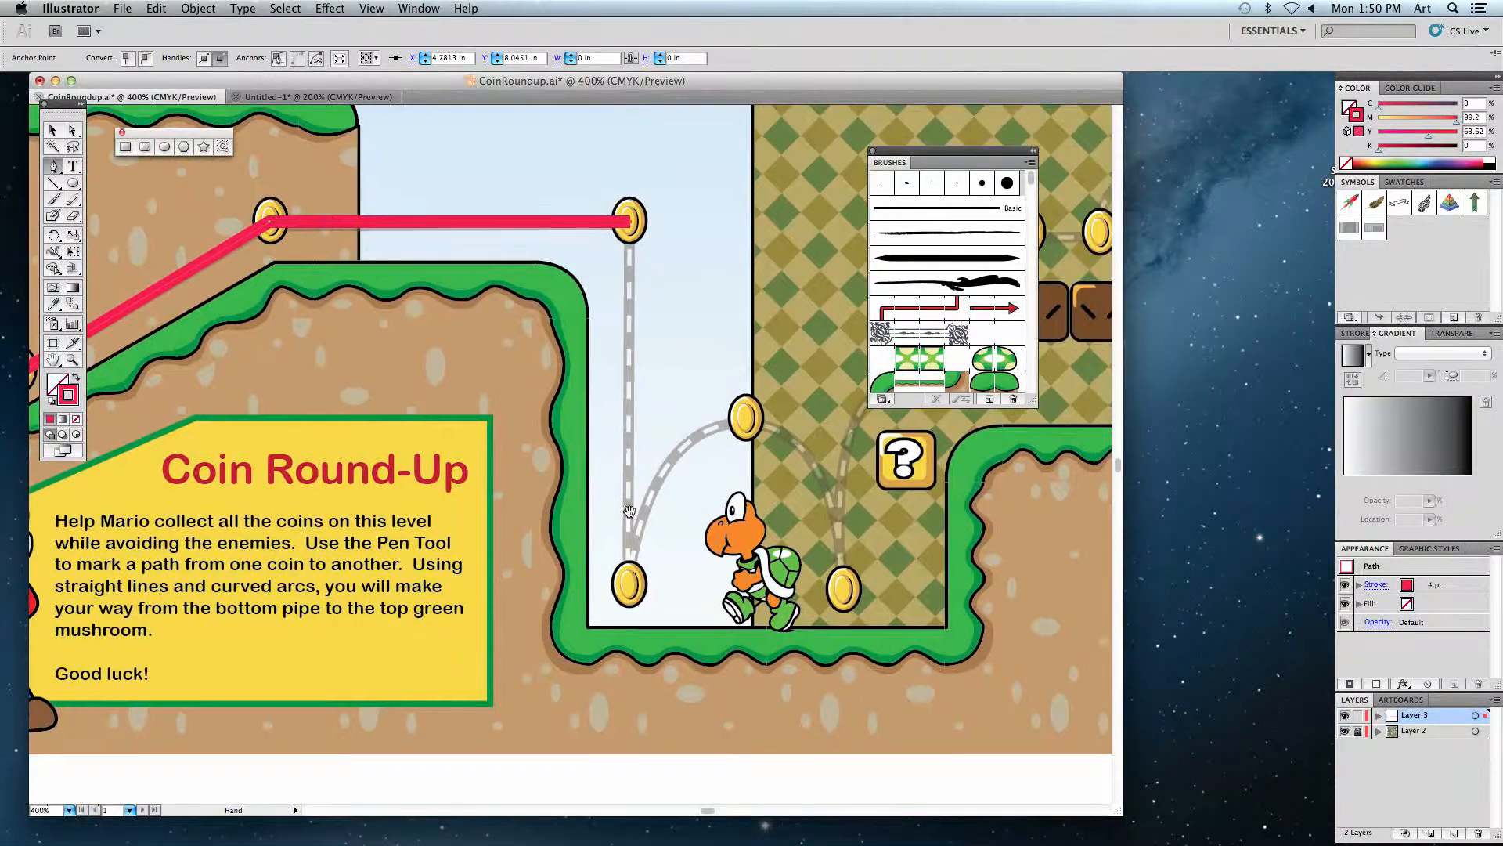
pyautogui.click(631, 590)
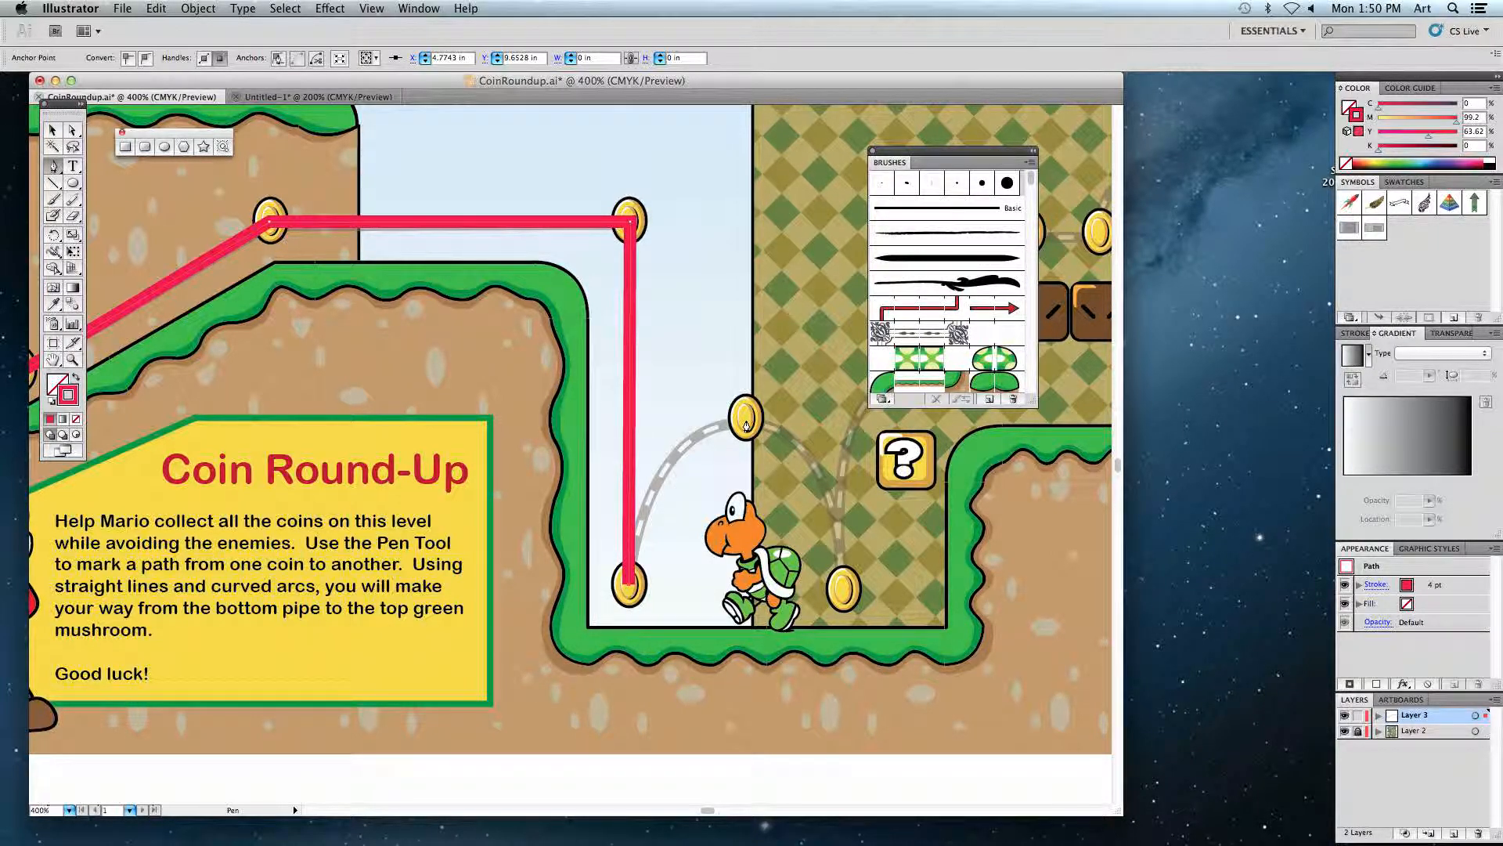
# - Continue the path with a curved arc over the turtle to the next low coin, and curve up to the coin above the question block
pyautogui.moveTo(746, 423); pyautogui.dragTo(847, 415)
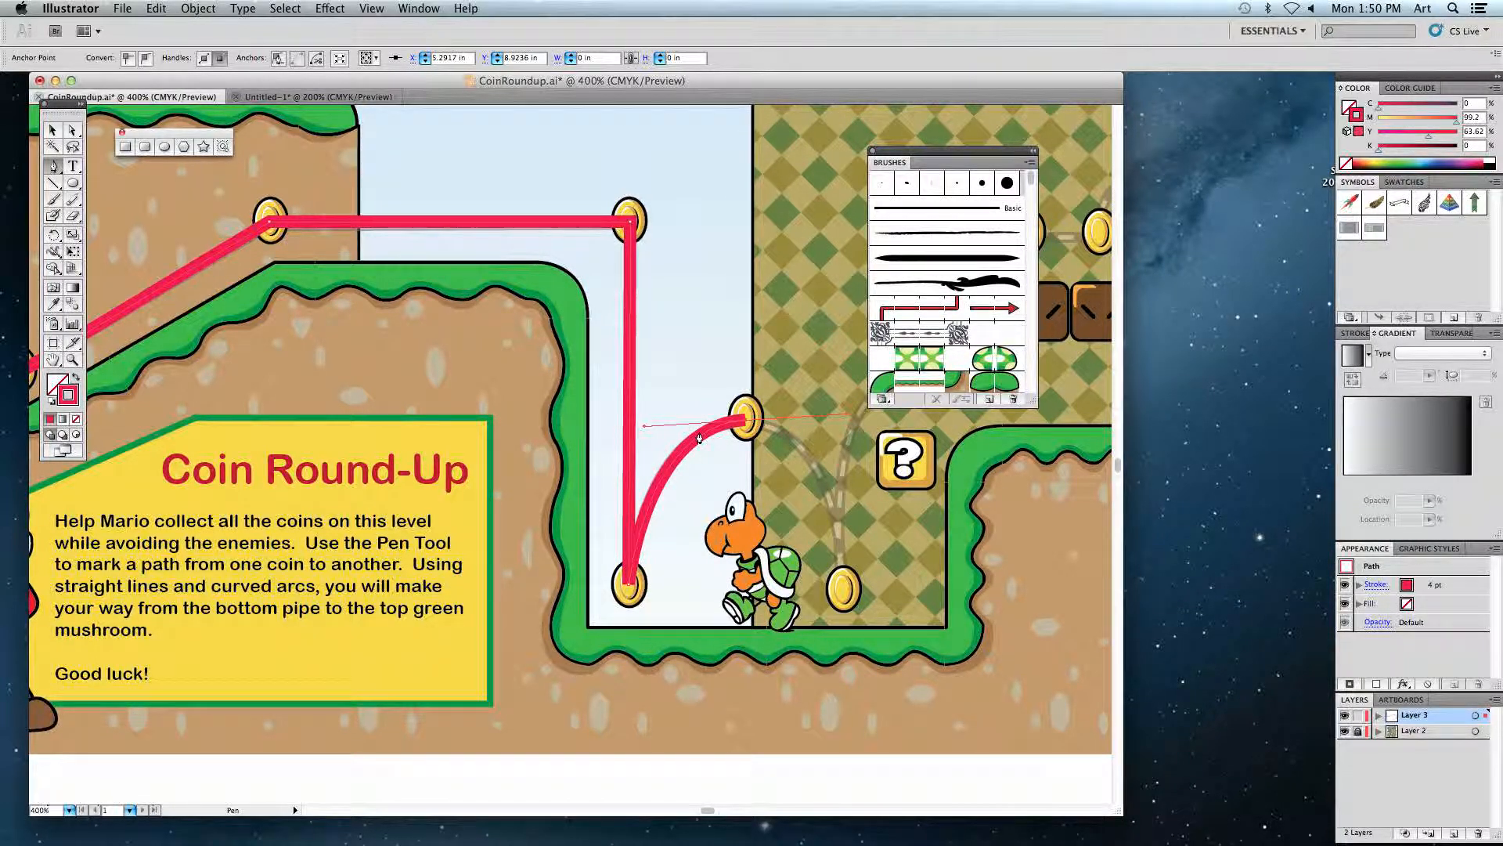
pyautogui.click(844, 591)
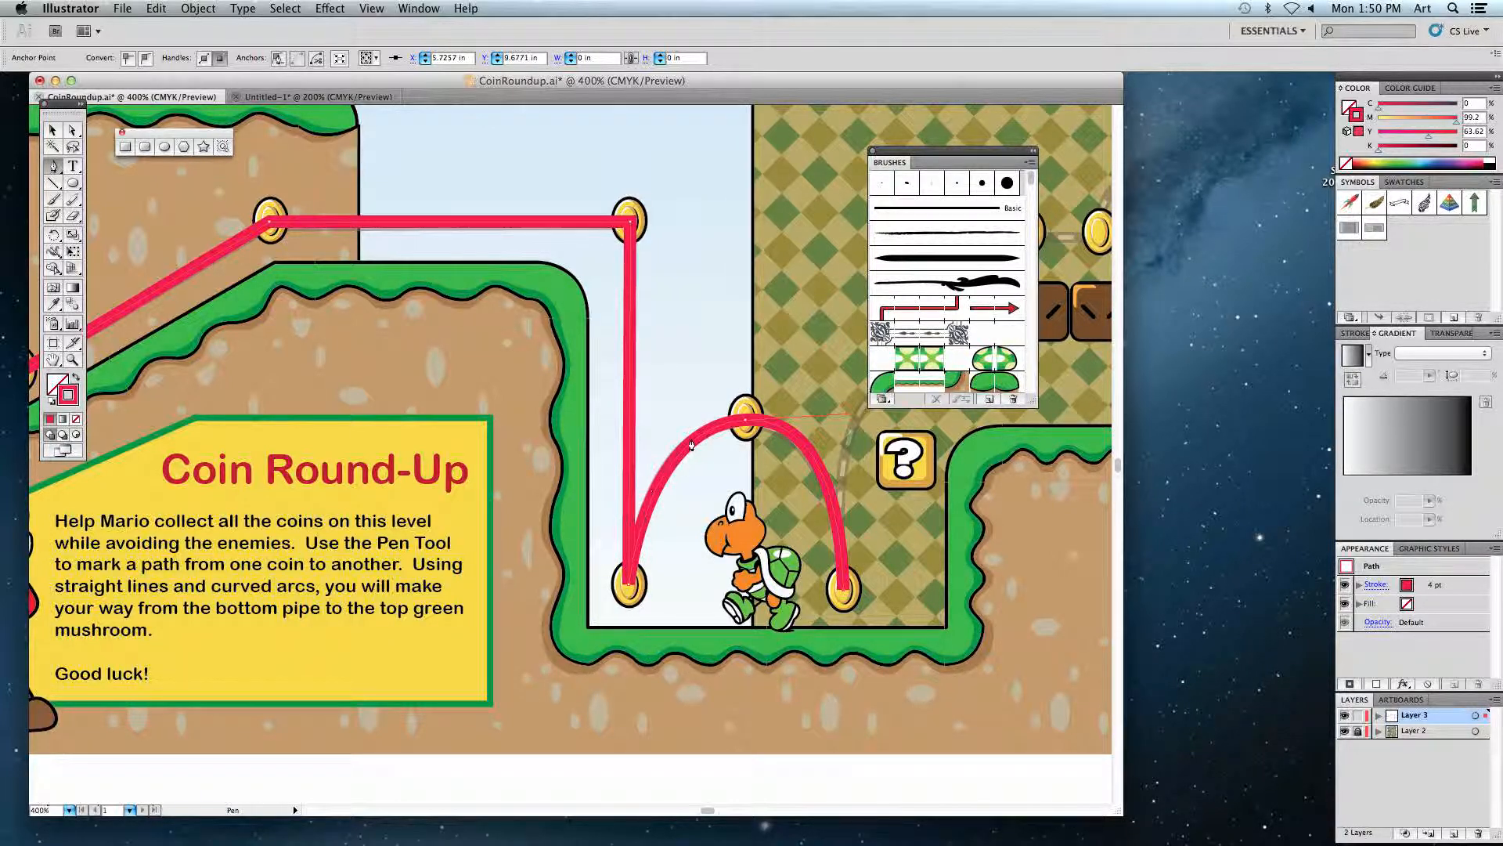
pyautogui.moveTo(829, 493); pyautogui.dragTo(537, 513)
pyautogui.moveTo(615, 401); pyautogui.dragTo(701, 405)
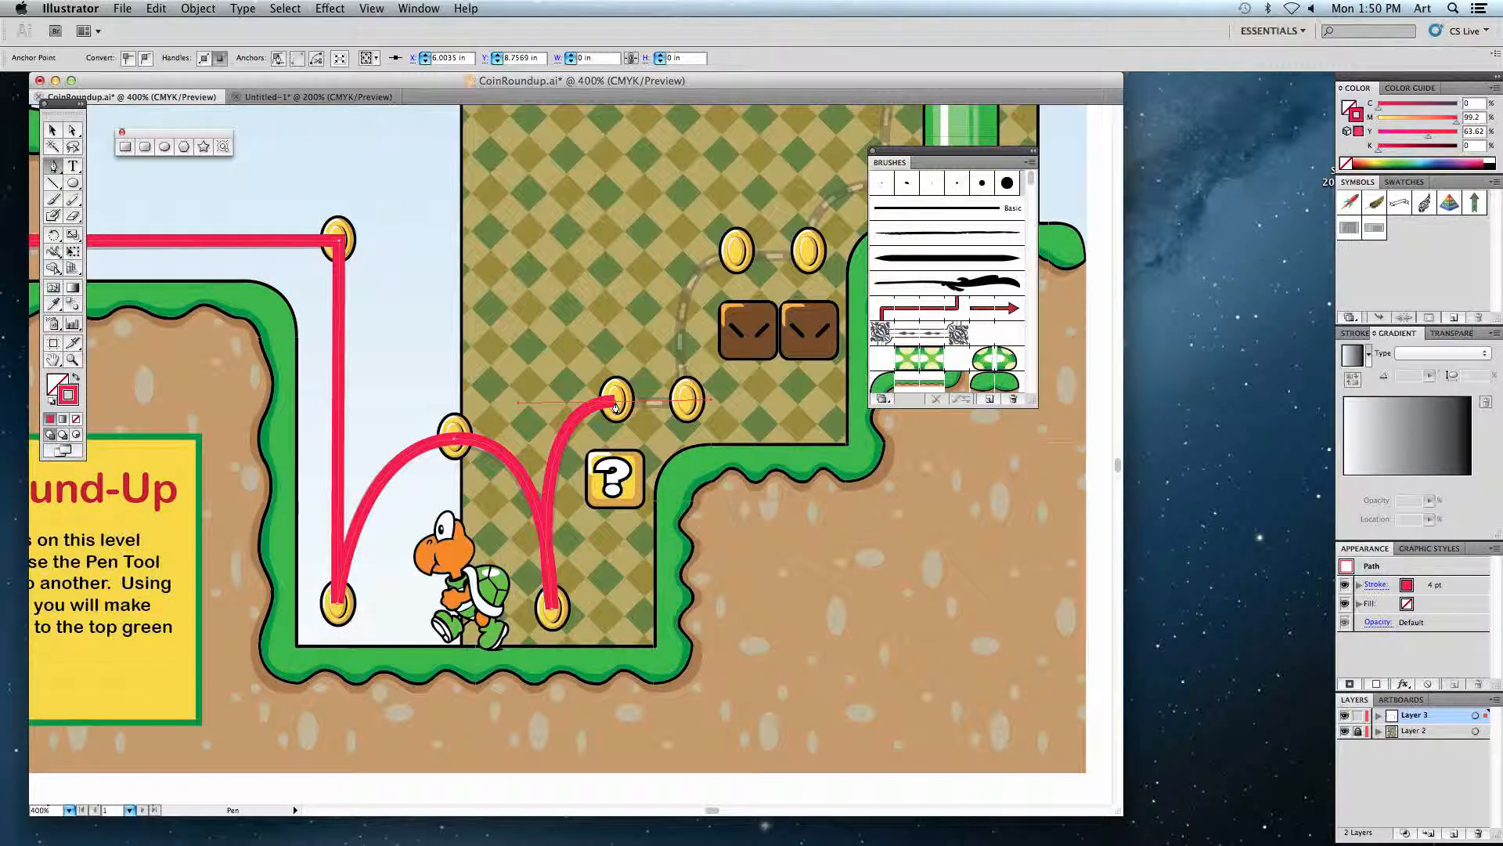
# - Add a straight segment to the neighbouring coin, curve up to the first coin above the brown blocks, and continue straight to the second
pyautogui.click(688, 402)
pyautogui.moveTo(736, 251); pyautogui.dragTo(811, 249)
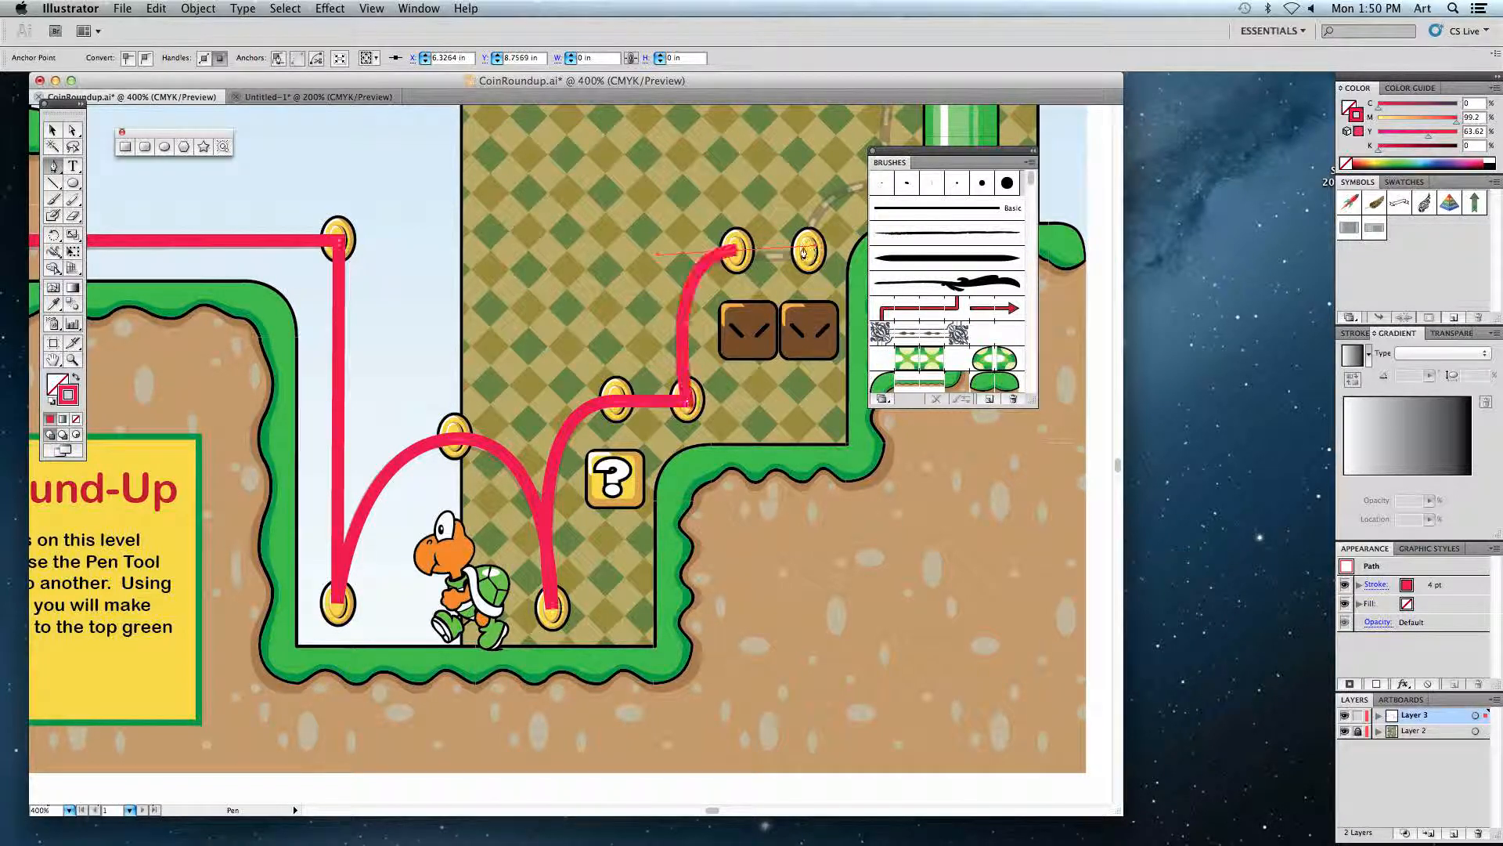
pyautogui.click(808, 251)
# - Examine the rest of the dashed coin route up to the green mushroom at the top of the level
pyautogui.moveTo(792, 196); pyautogui.dragTo(656, 416)
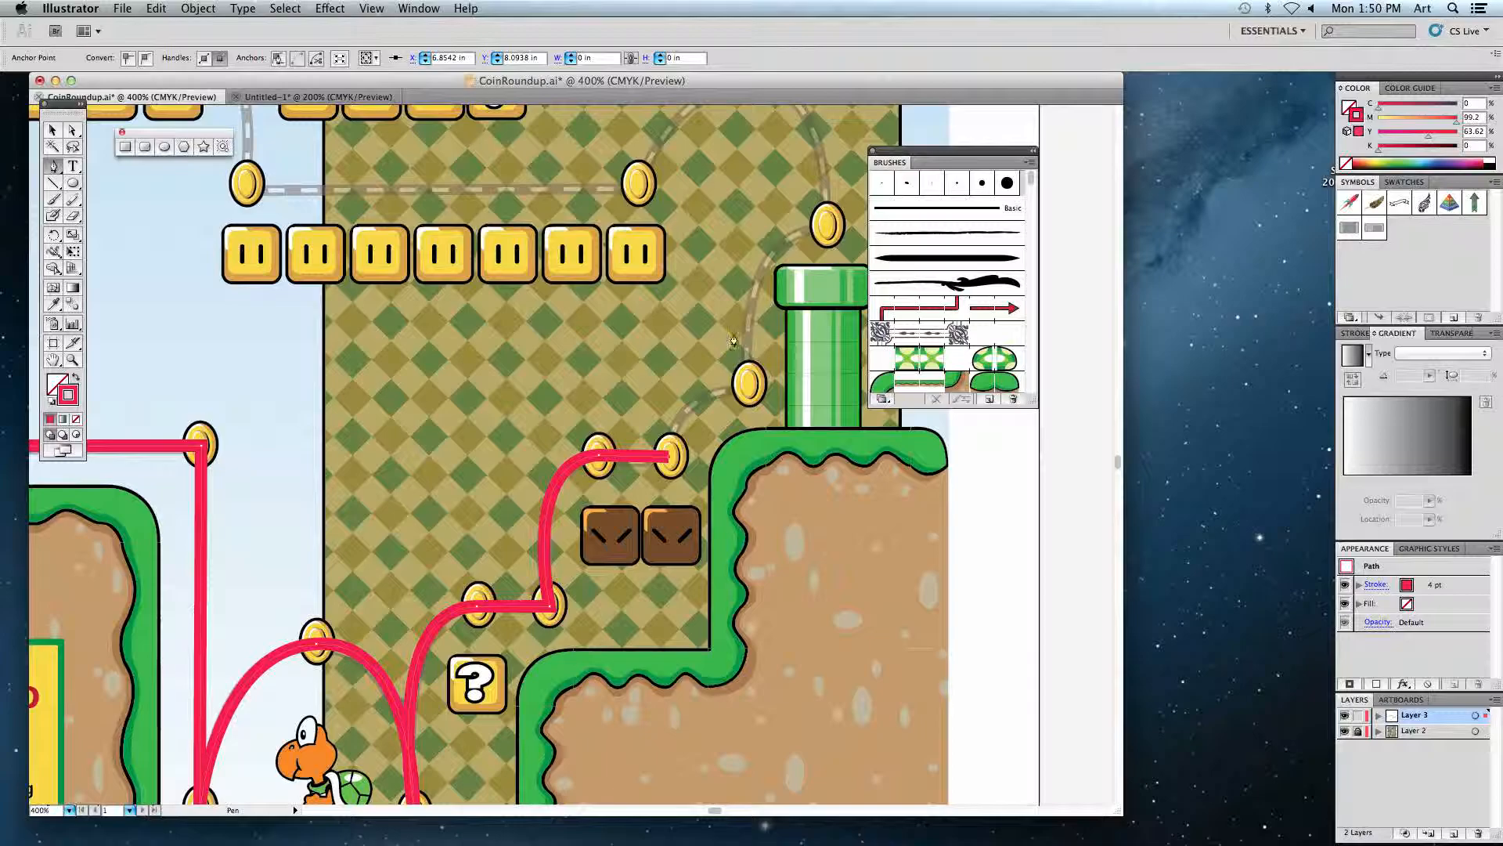
pyautogui.moveTo(732, 129); pyautogui.dragTo(770, 260)
pyautogui.moveTo(317, 238); pyautogui.dragTo(565, 601)
pyautogui.moveTo(167, 184); pyautogui.dragTo(616, 450)
pyautogui.moveTo(365, 311); pyautogui.dragTo(423, 413)
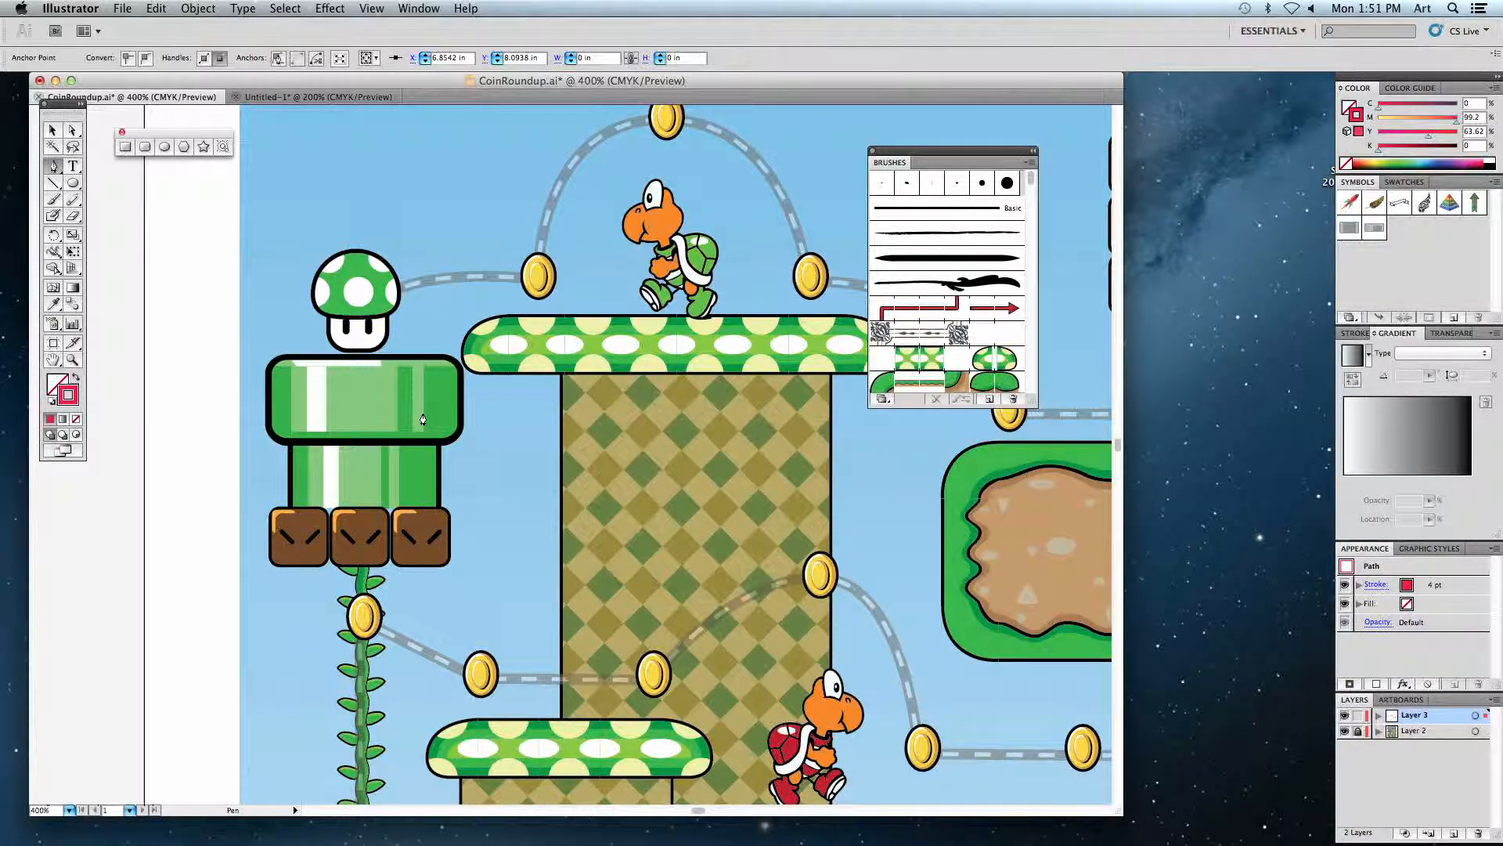
# - Switch to the Untitled-1 document and fit its artboard in the window
pyautogui.click(271, 97)
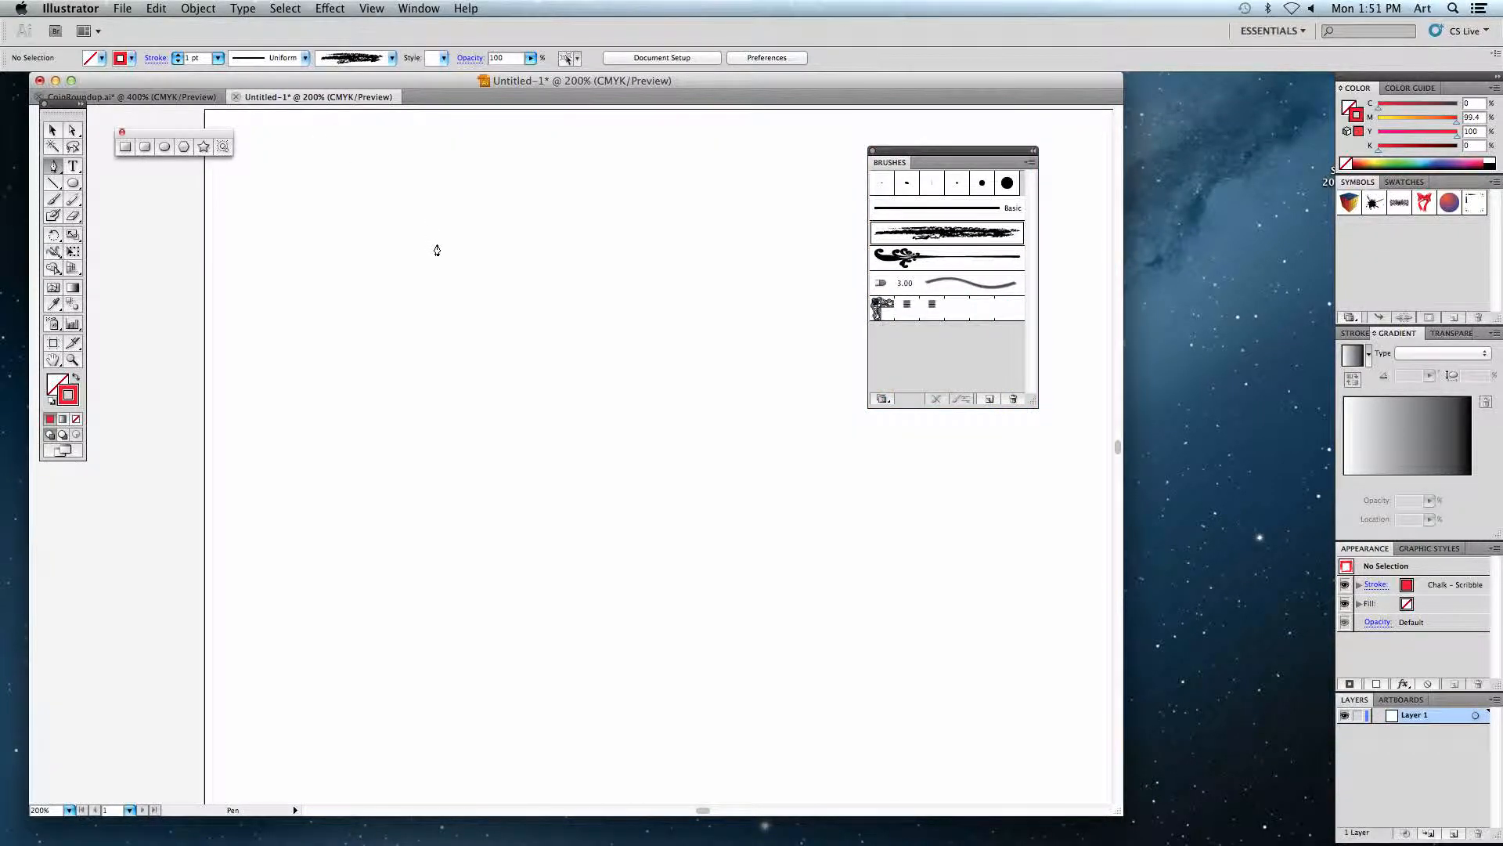
pyautogui.press('super+0')
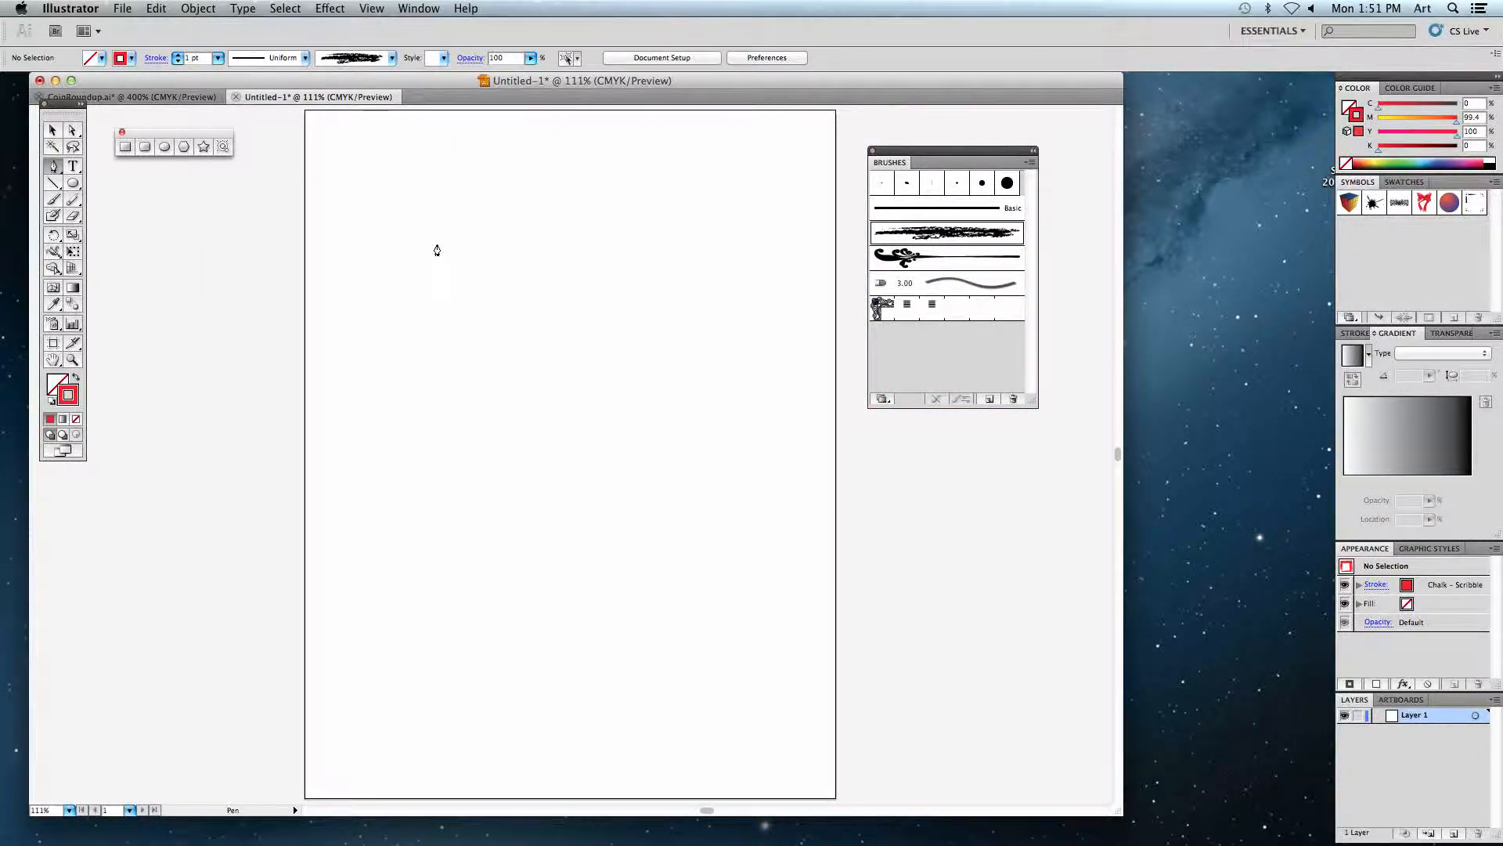
pyautogui.click(122, 9)
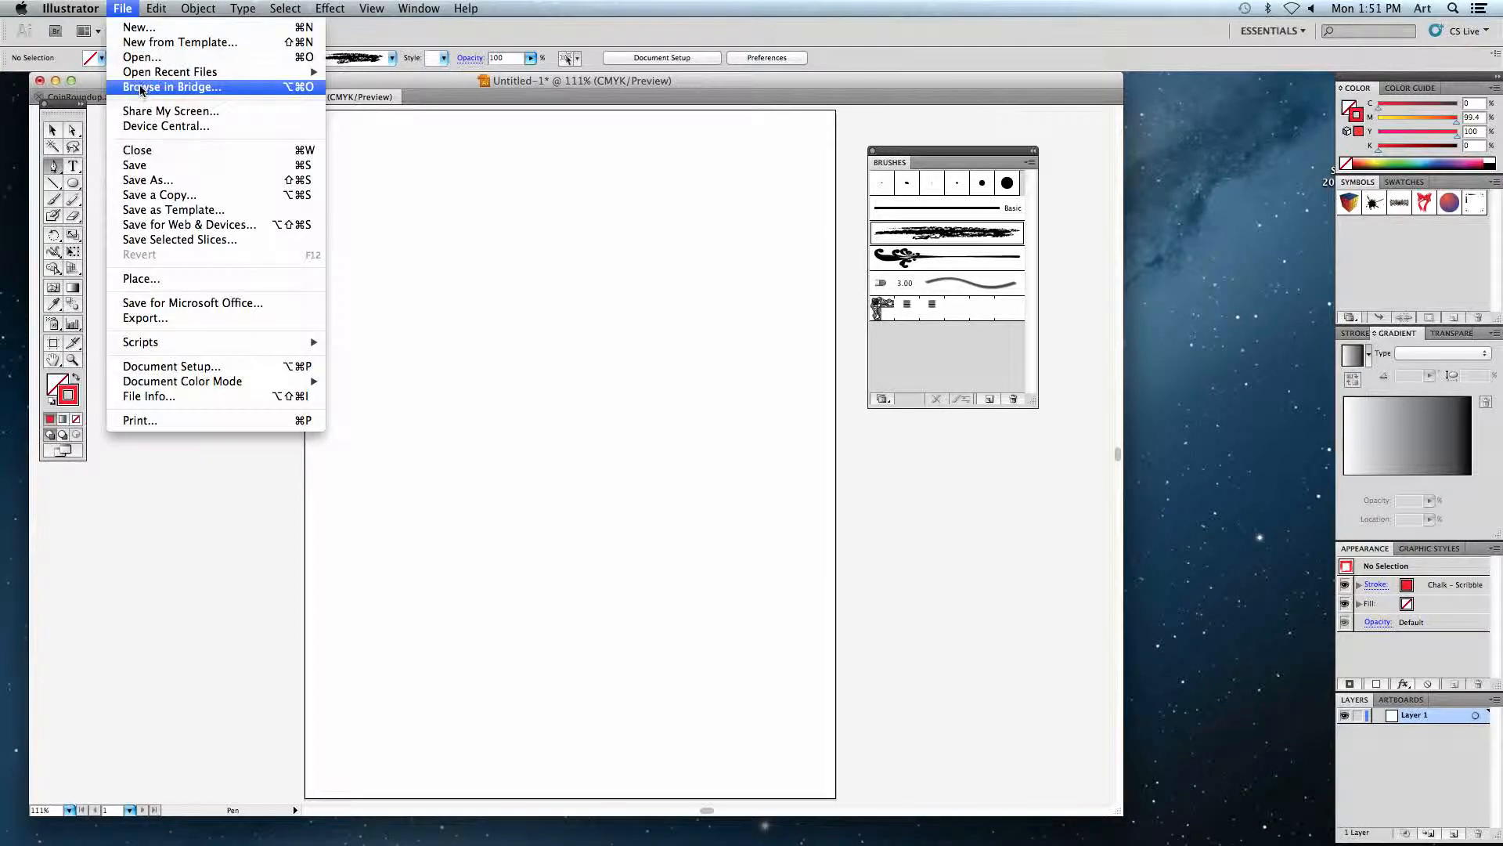
pyautogui.moveTo(180, 72)
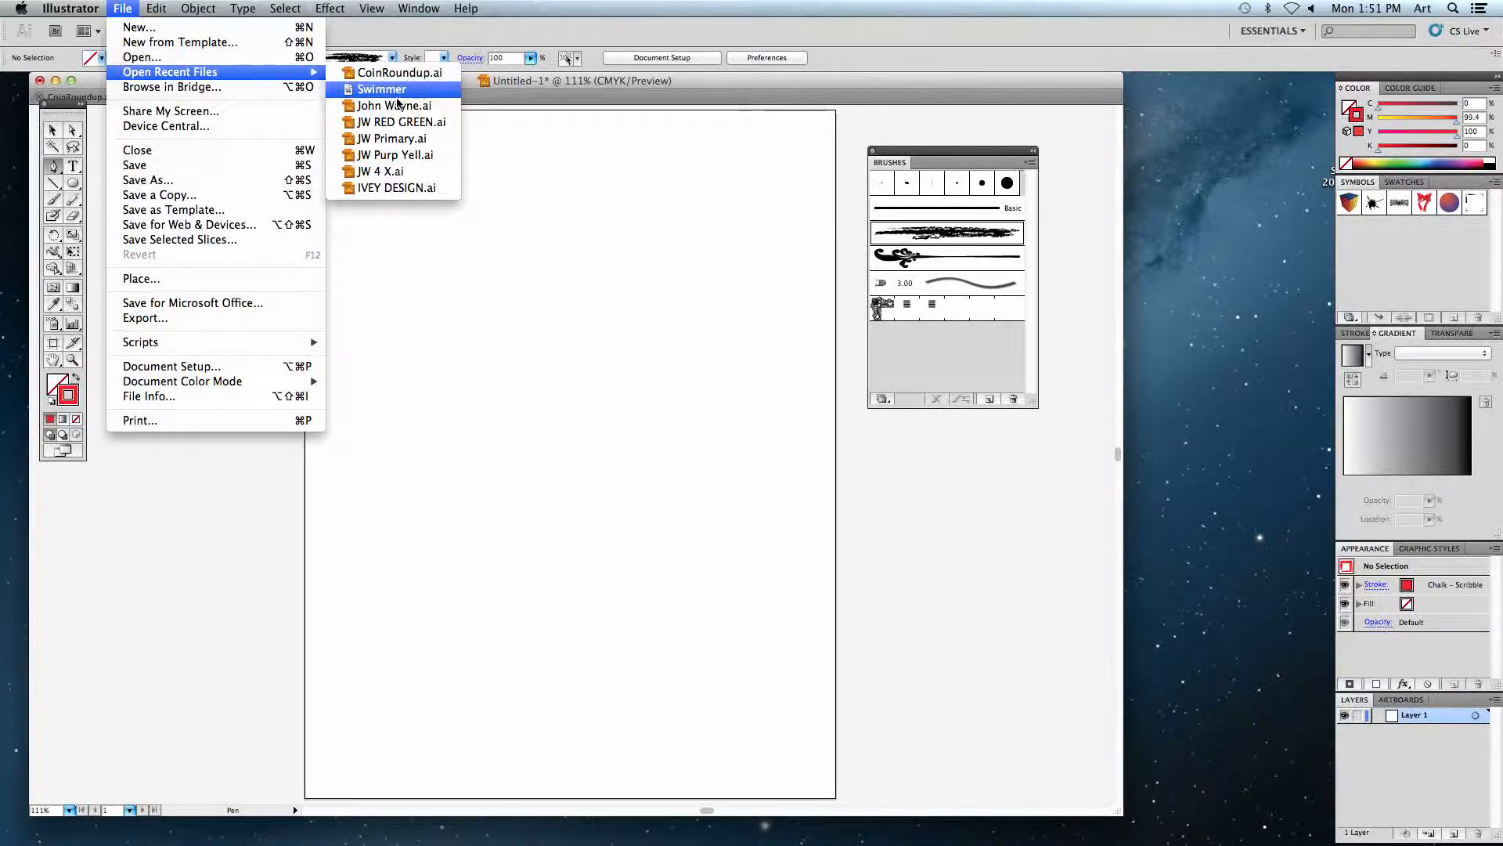
pyautogui.click(420, 227)
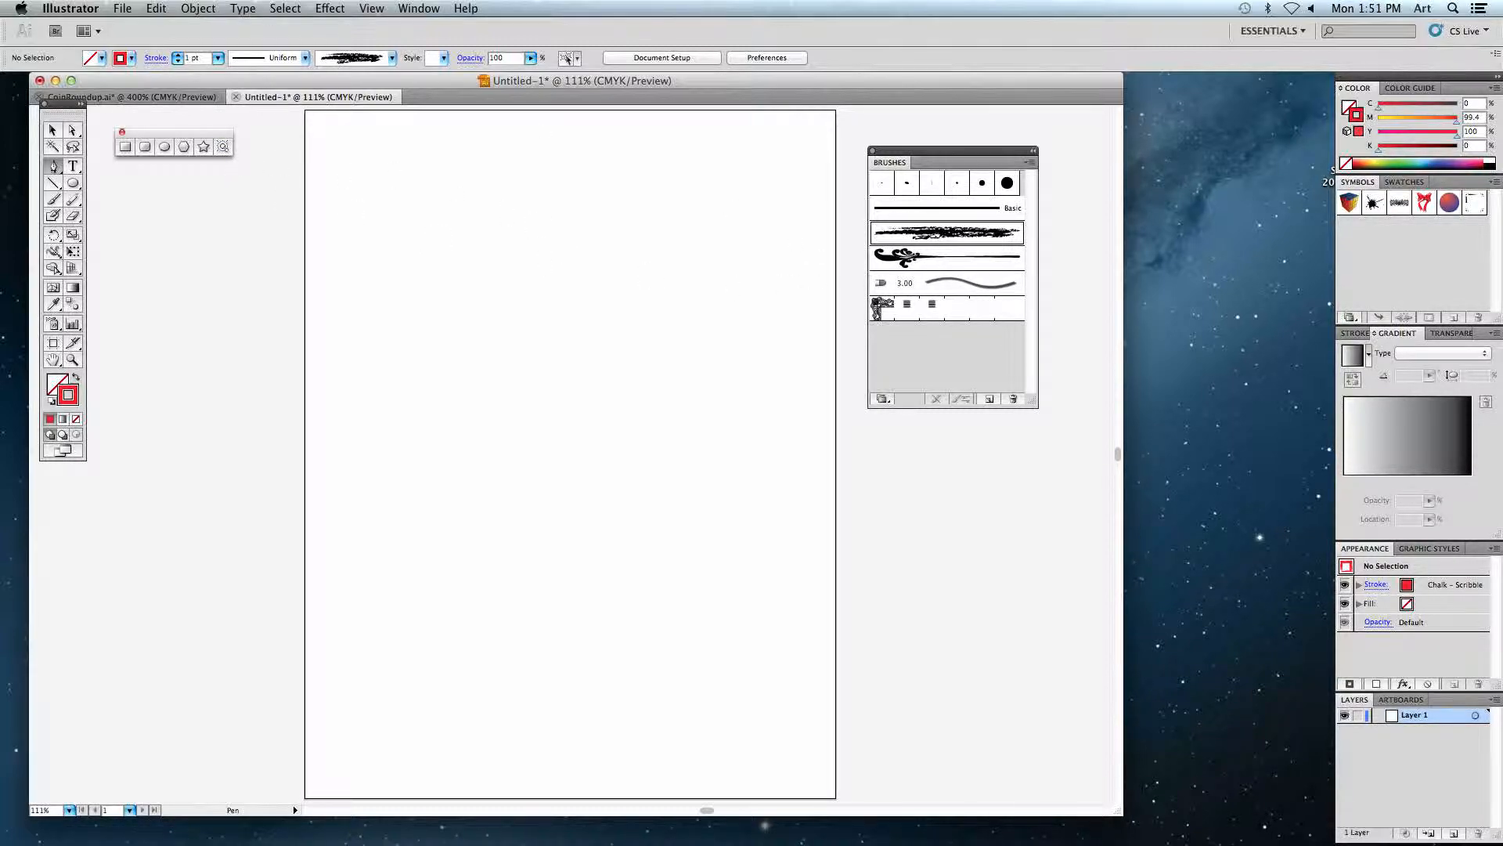
# - Switch to Finder, open the DO NOT ERASE folder on the desktop, and select VectoBotTemplate.jpg in the VectoBot Project folder
pyautogui.click(1157, 314)
pyautogui.click(1457, 228)
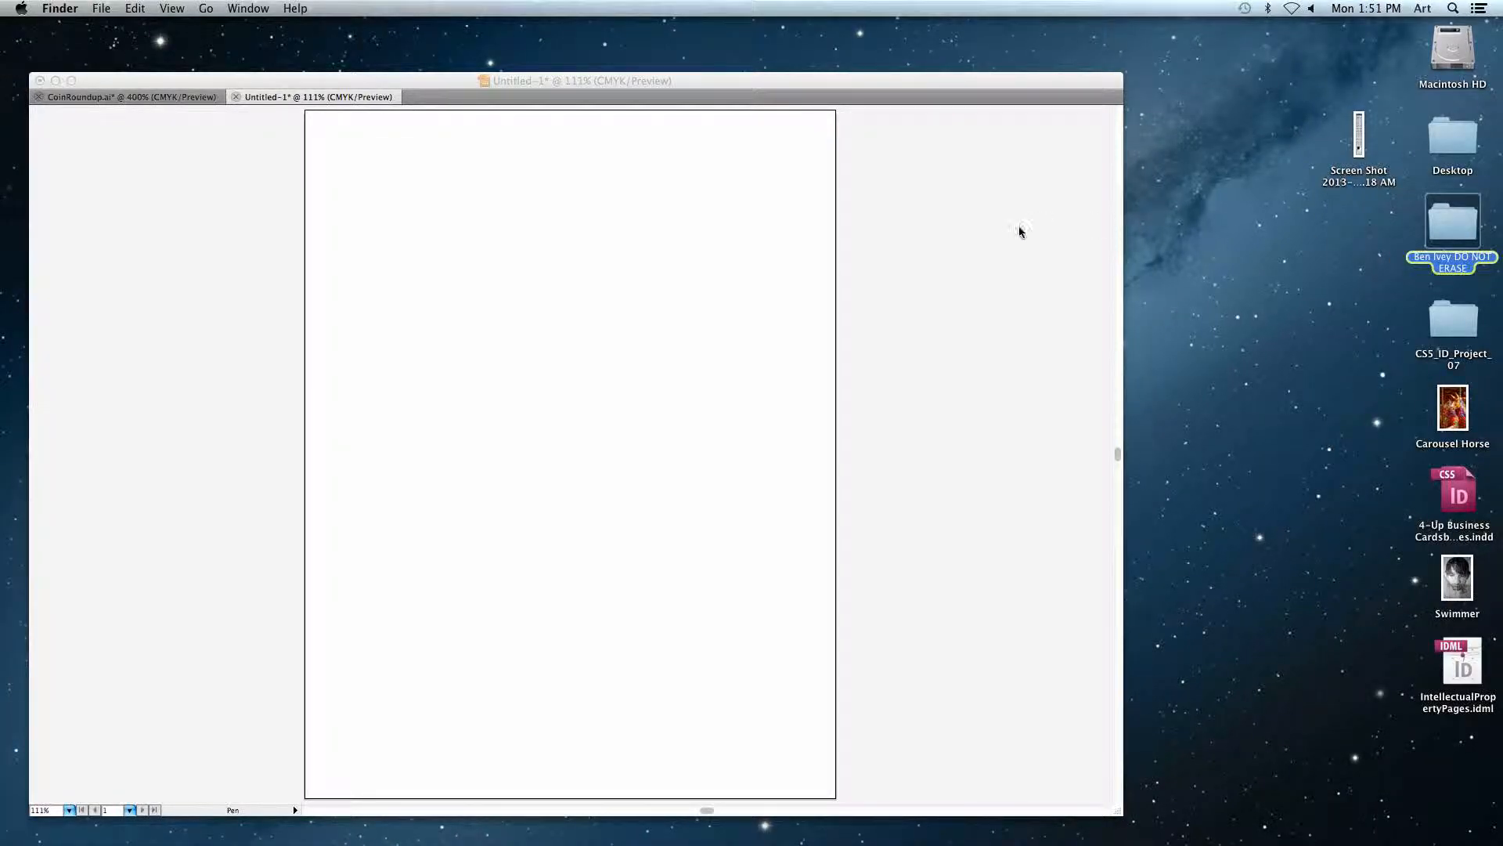
pyautogui.press('super+o')
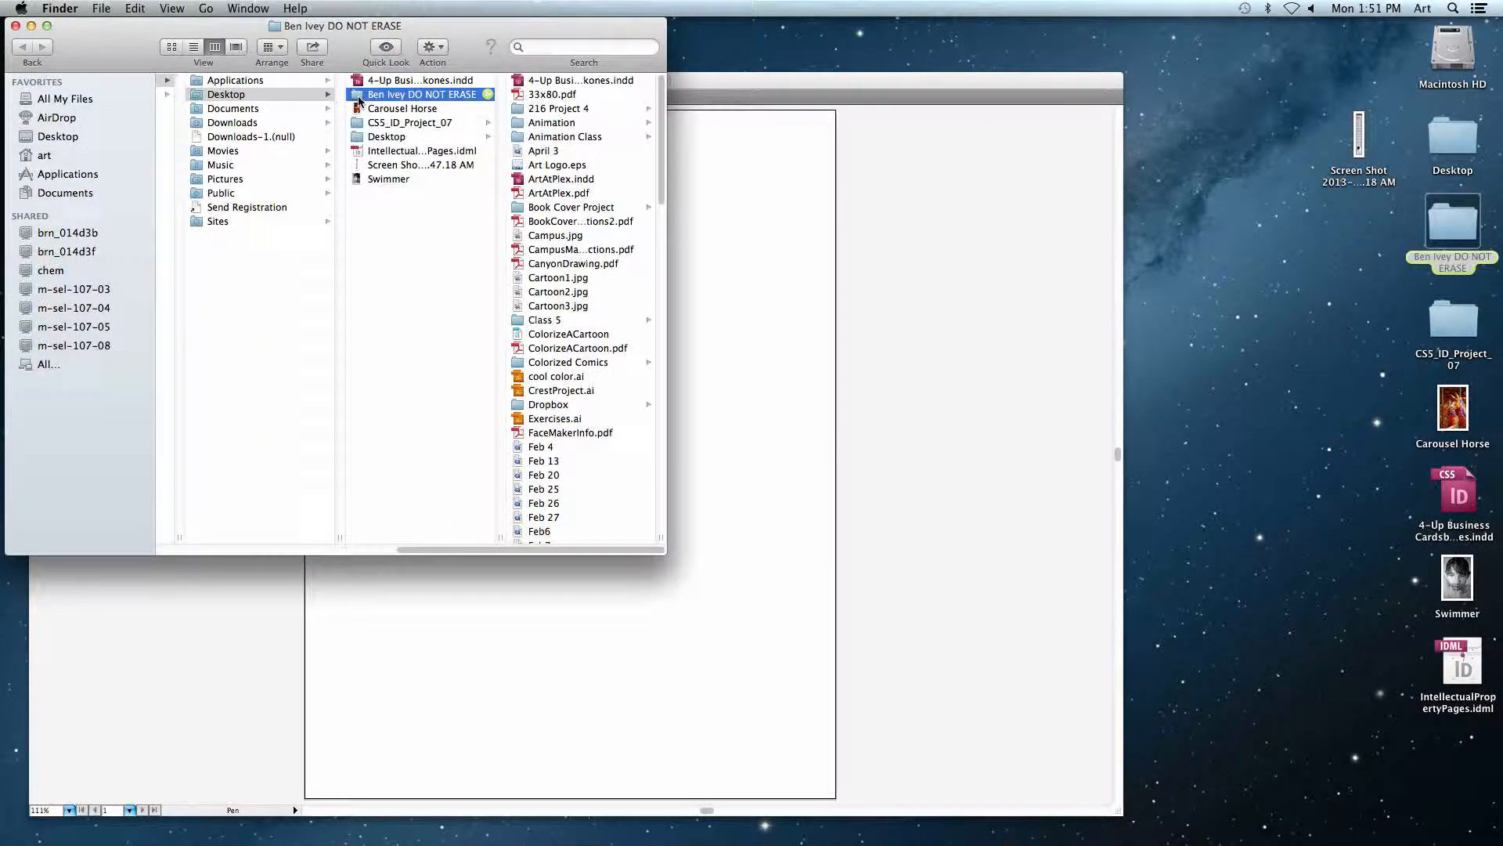
pyautogui.click(592, 221)
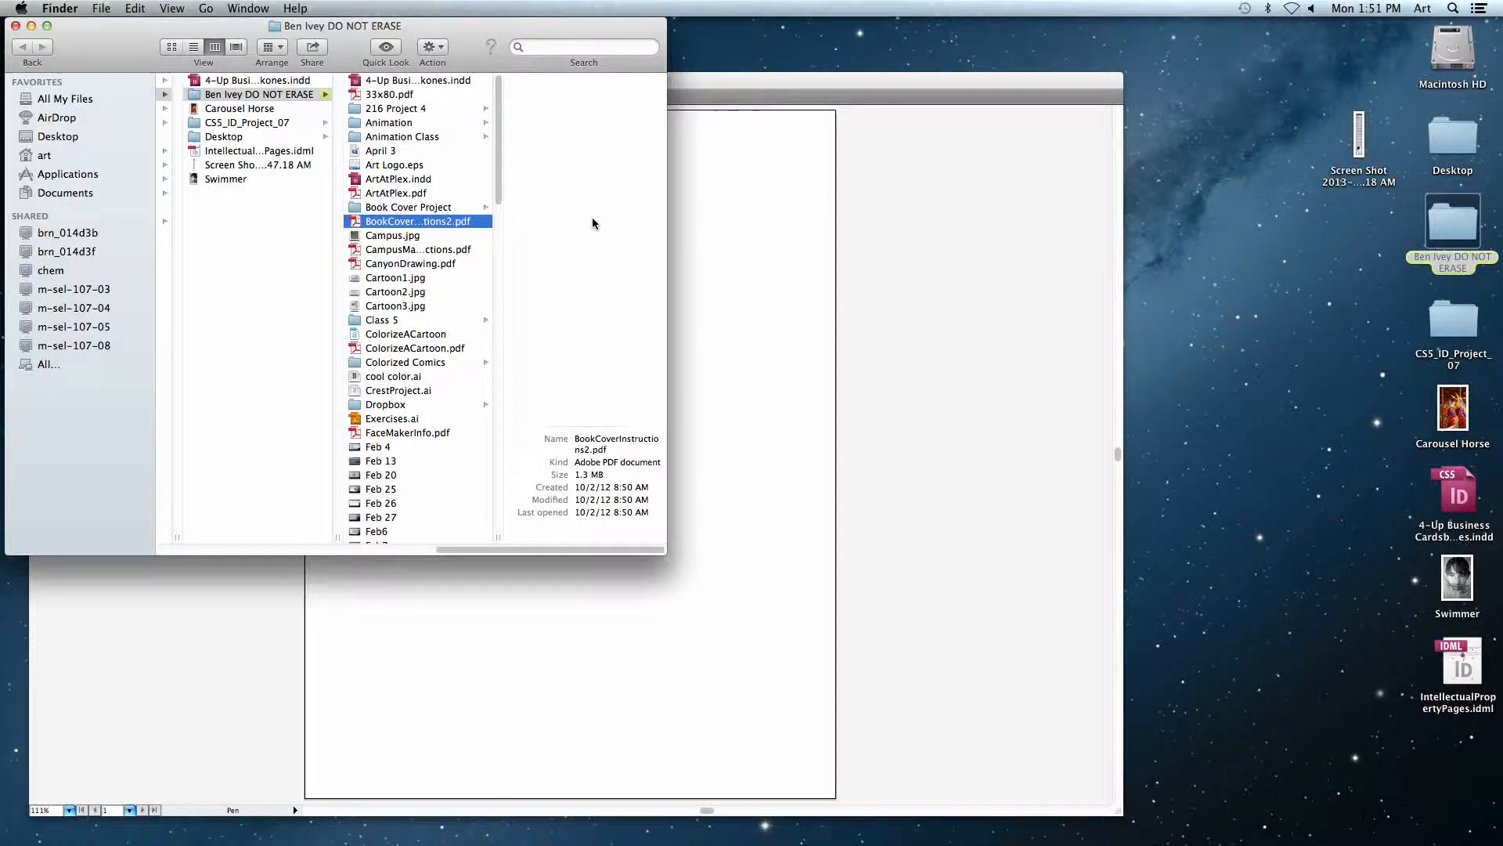
pyautogui.press('v')
pyautogui.click(548, 94)
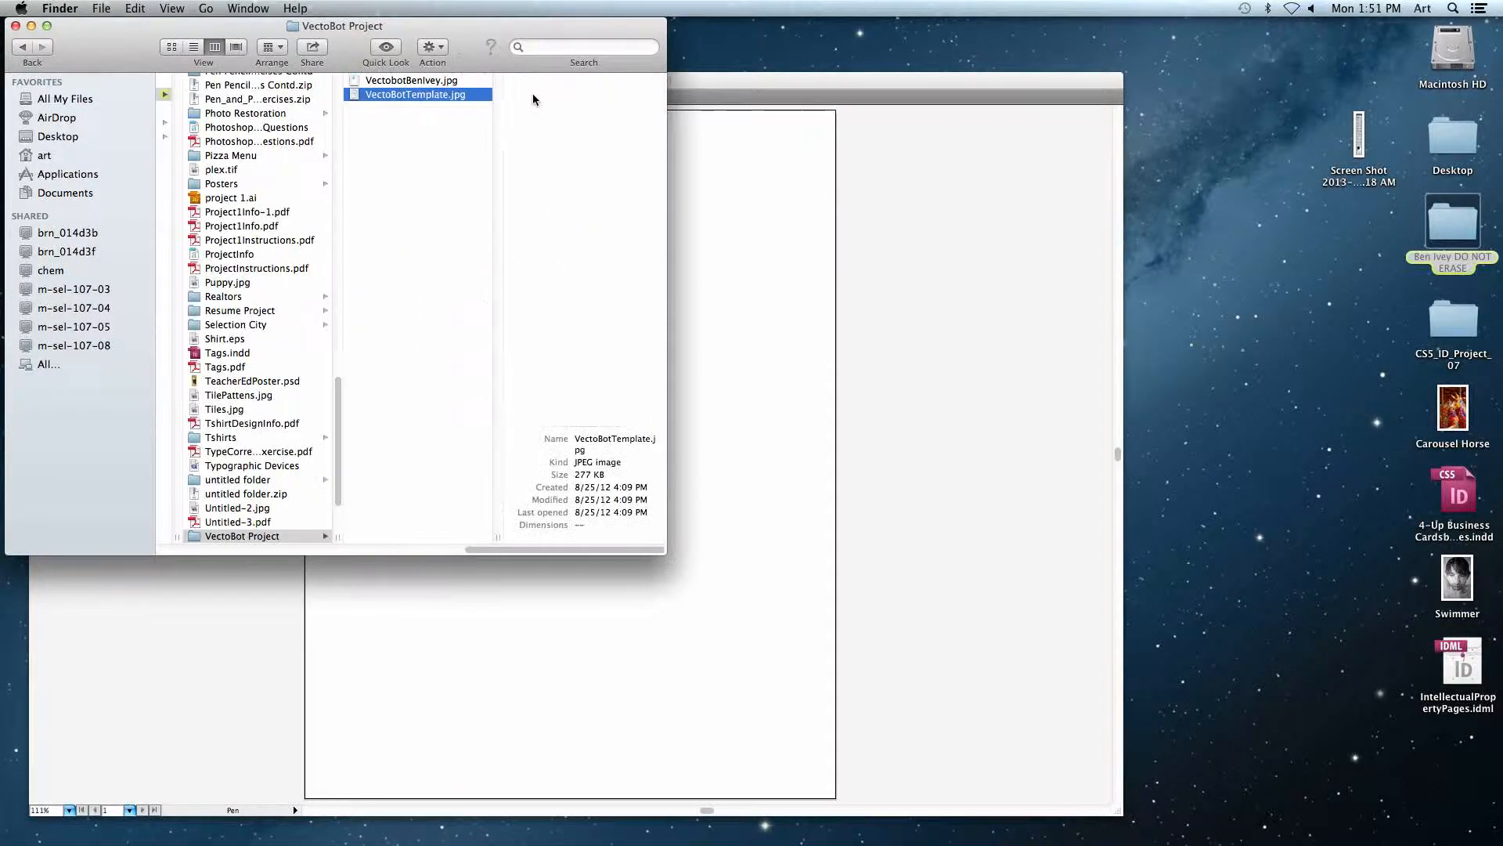
# - Preview VectoBotTemplate.jpg and place it in the Untitled-1 document in Illustrator
pyautogui.press('space')
pyautogui.press('space')
pyautogui.click(469, 100)
pyautogui.moveTo(470, 102); pyautogui.dragTo(738, 325)
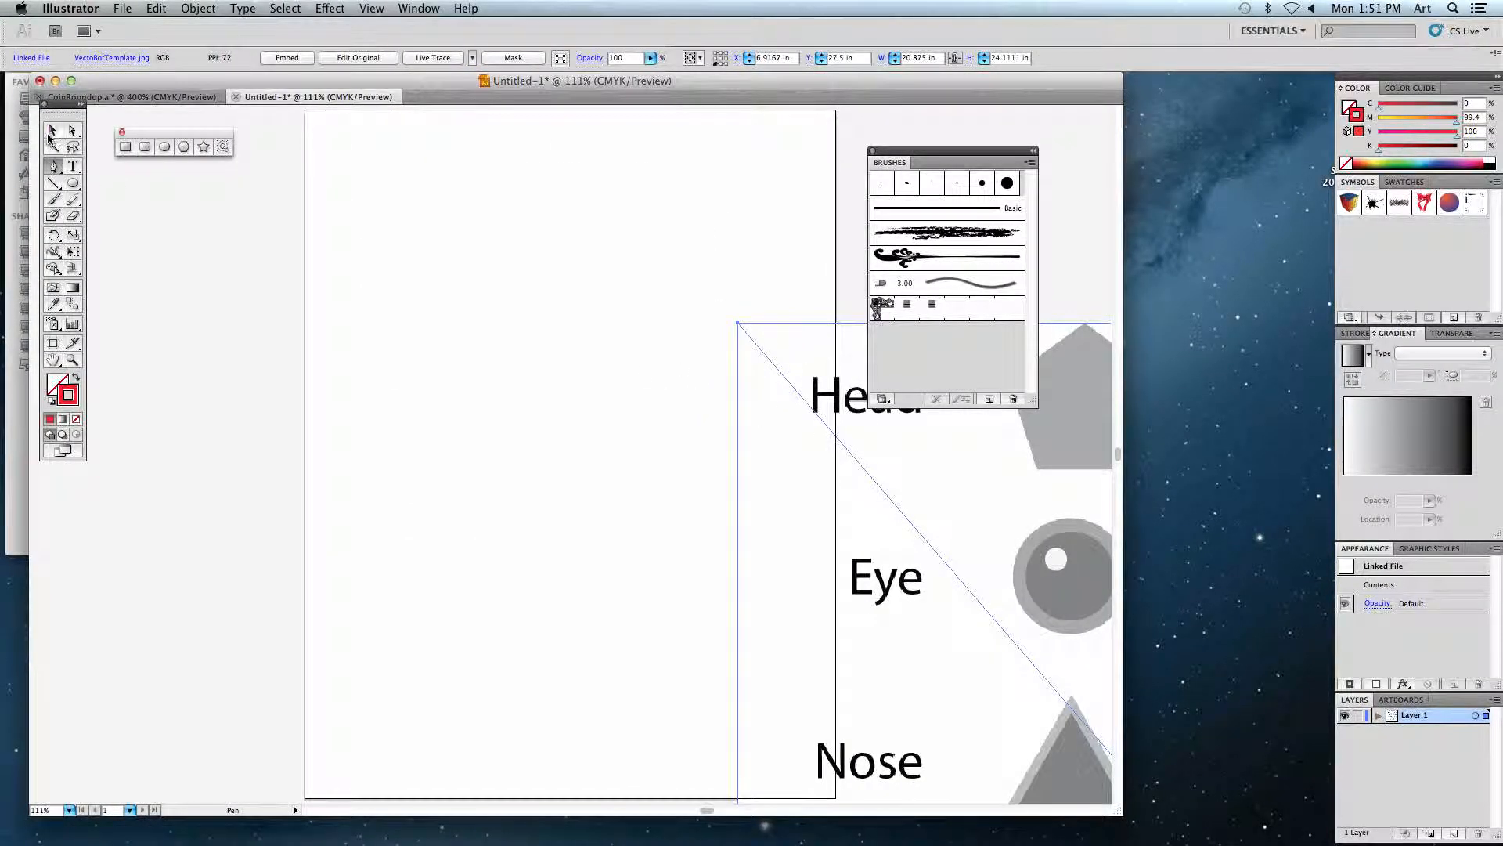
# - Move the placed template along the artboard's right edge to about X 7.33 in, Y 25.2 in
pyautogui.click(52, 130)
pyautogui.scroll(-10, 564, 349)
pyautogui.hscroll(15, 563, 349)
pyautogui.moveTo(498, 357); pyautogui.dragTo(462, 254)
pyautogui.press('super+minus')
pyautogui.press('super+minus')
pyautogui.press('super+minus')
pyautogui.moveTo(573, 369); pyautogui.dragTo(544, 324)
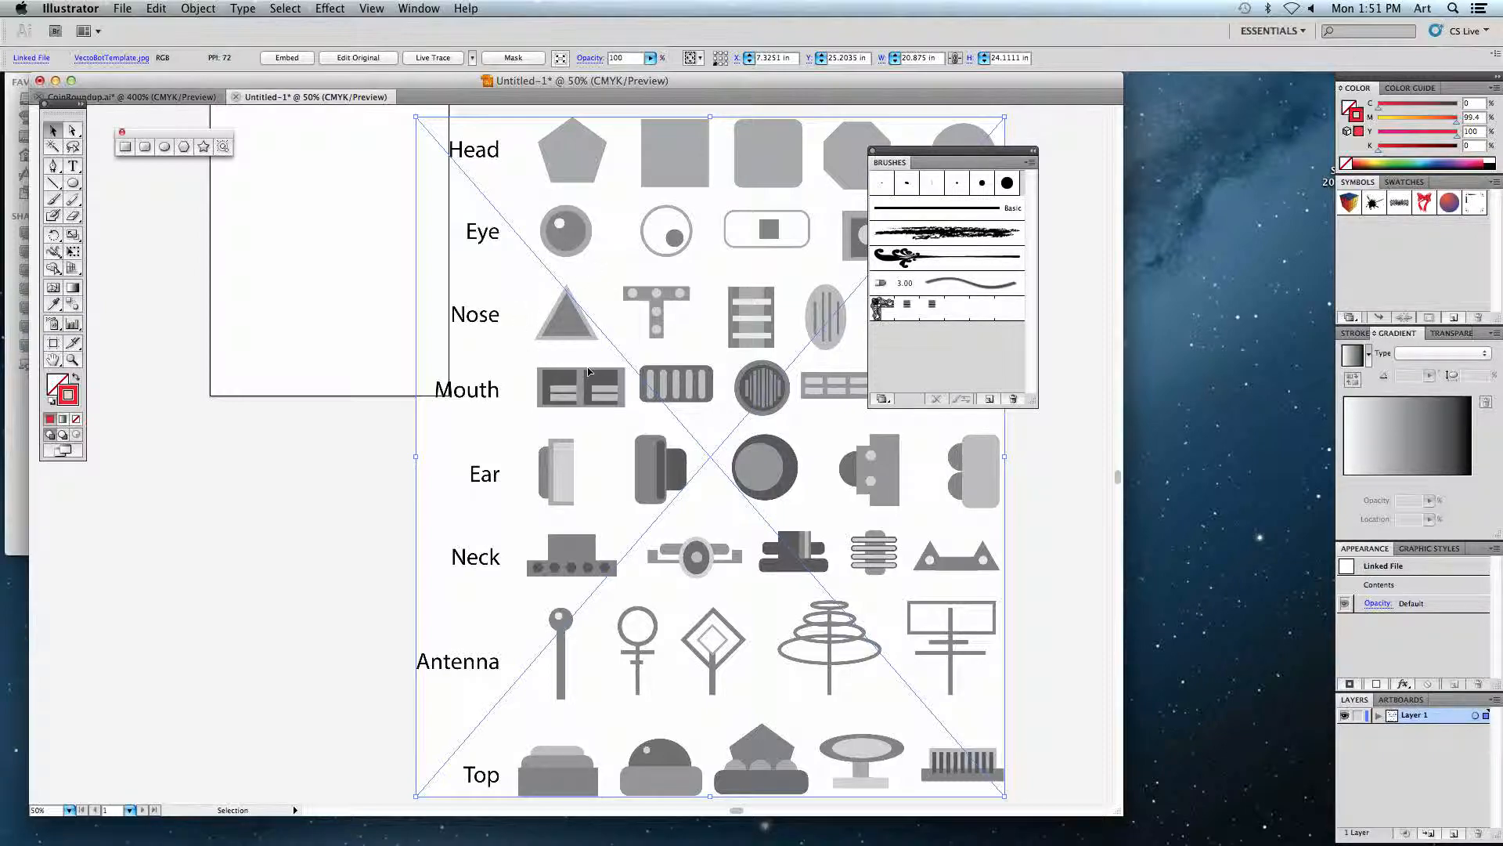
# - Lock the template image in place
pyautogui.press('super+equal')
pyautogui.press('super+equal')
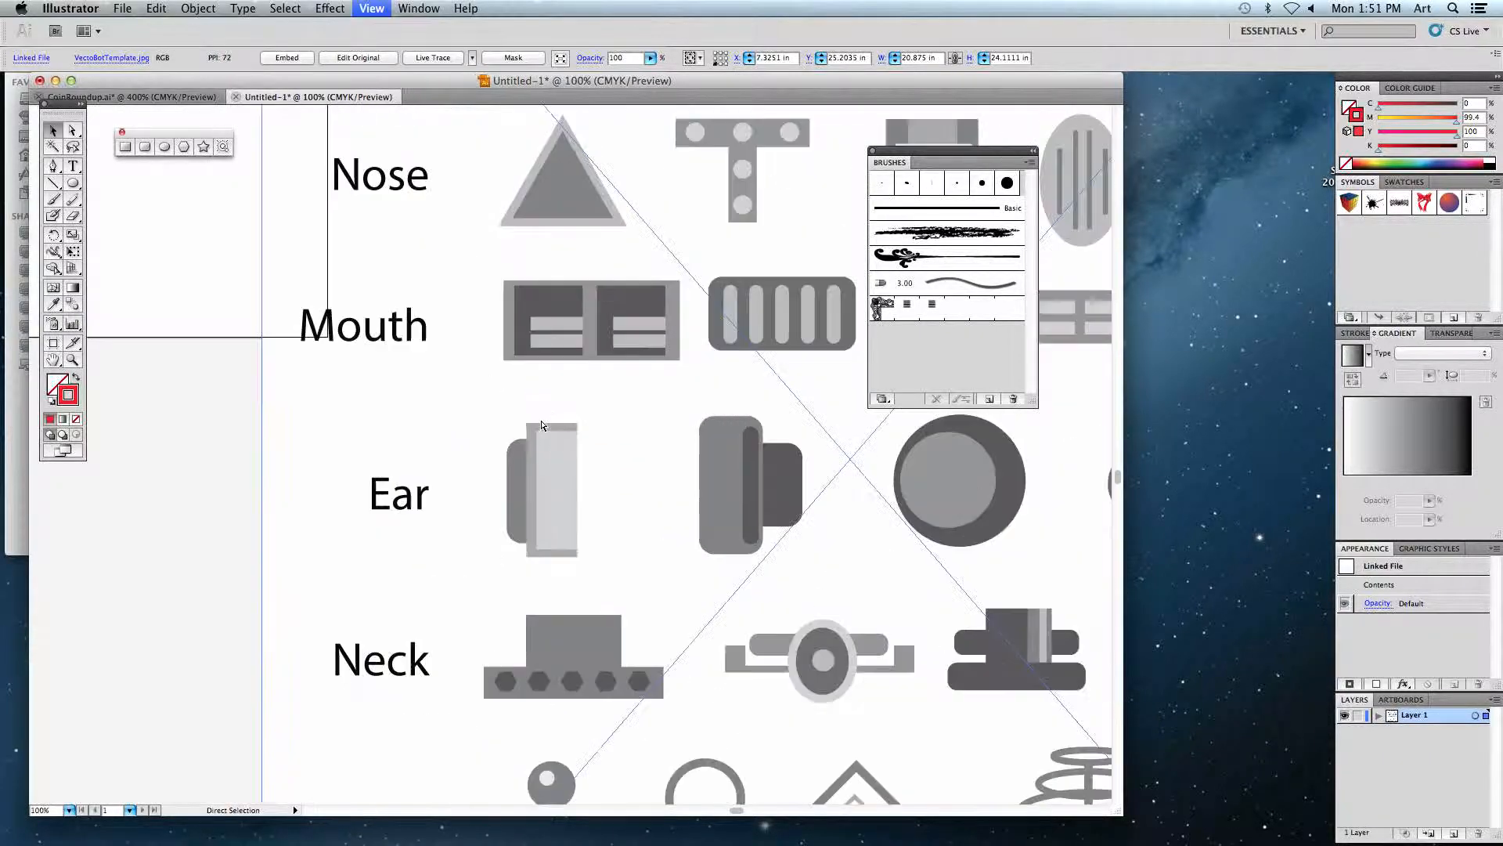
pyautogui.press('super+equal')
pyautogui.moveTo(585, 360); pyautogui.dragTo(519, 544)
pyautogui.press('super+2')
# - Draw a circle about 1.65 in wide centred on the template's first eye, with a 17 pt red stroke
pyautogui.moveTo(73, 182); pyautogui.dragTo(125, 227)
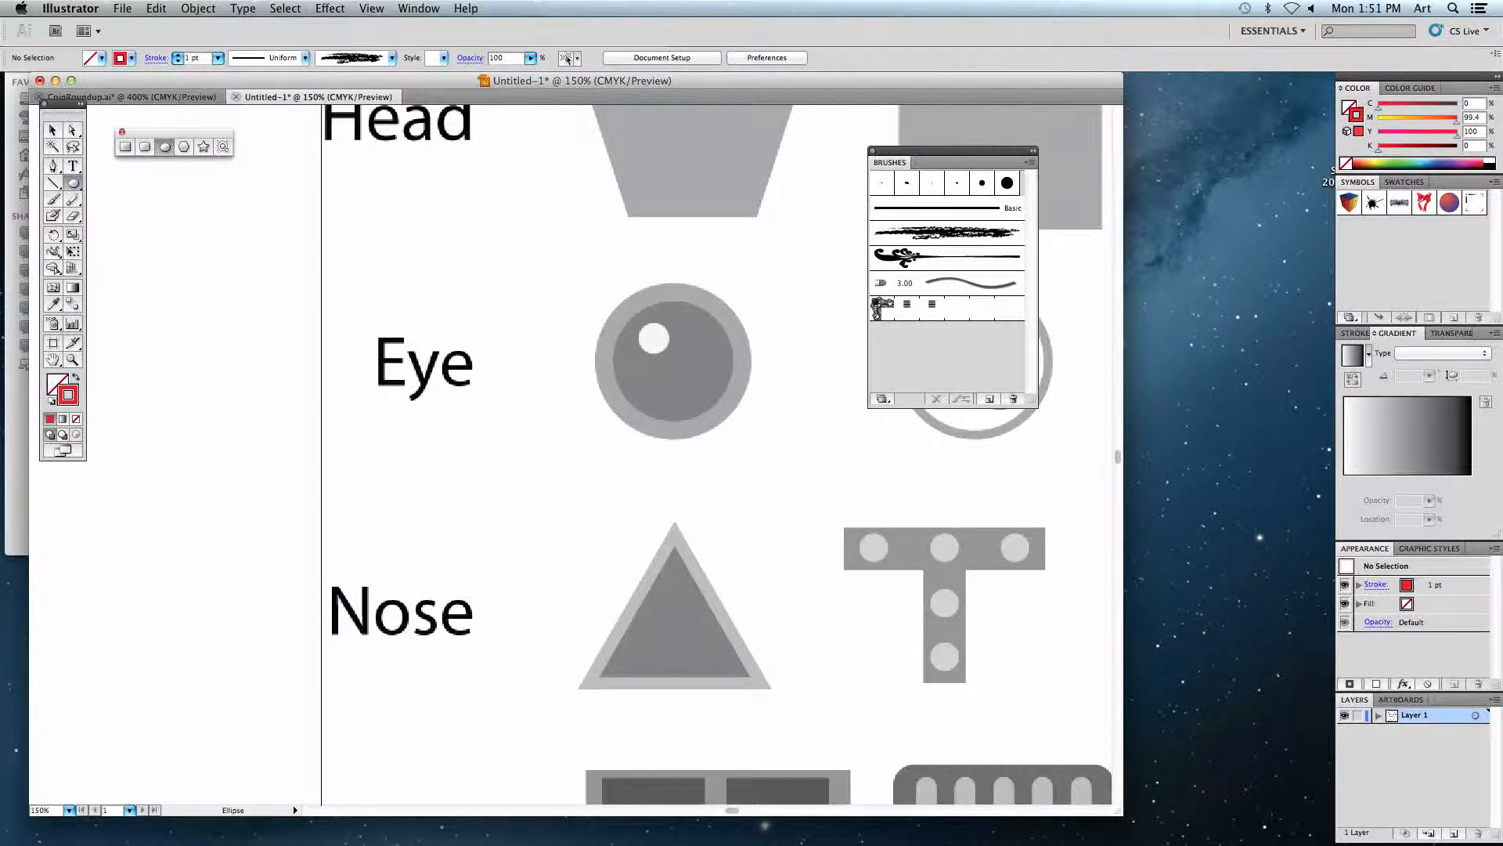
pyautogui.moveTo(672, 360)
pyautogui.mouseDown()
pyautogui.moveTo(678, 416)
pyautogui.moveTo(715, 430)
pyautogui.mouseUp()
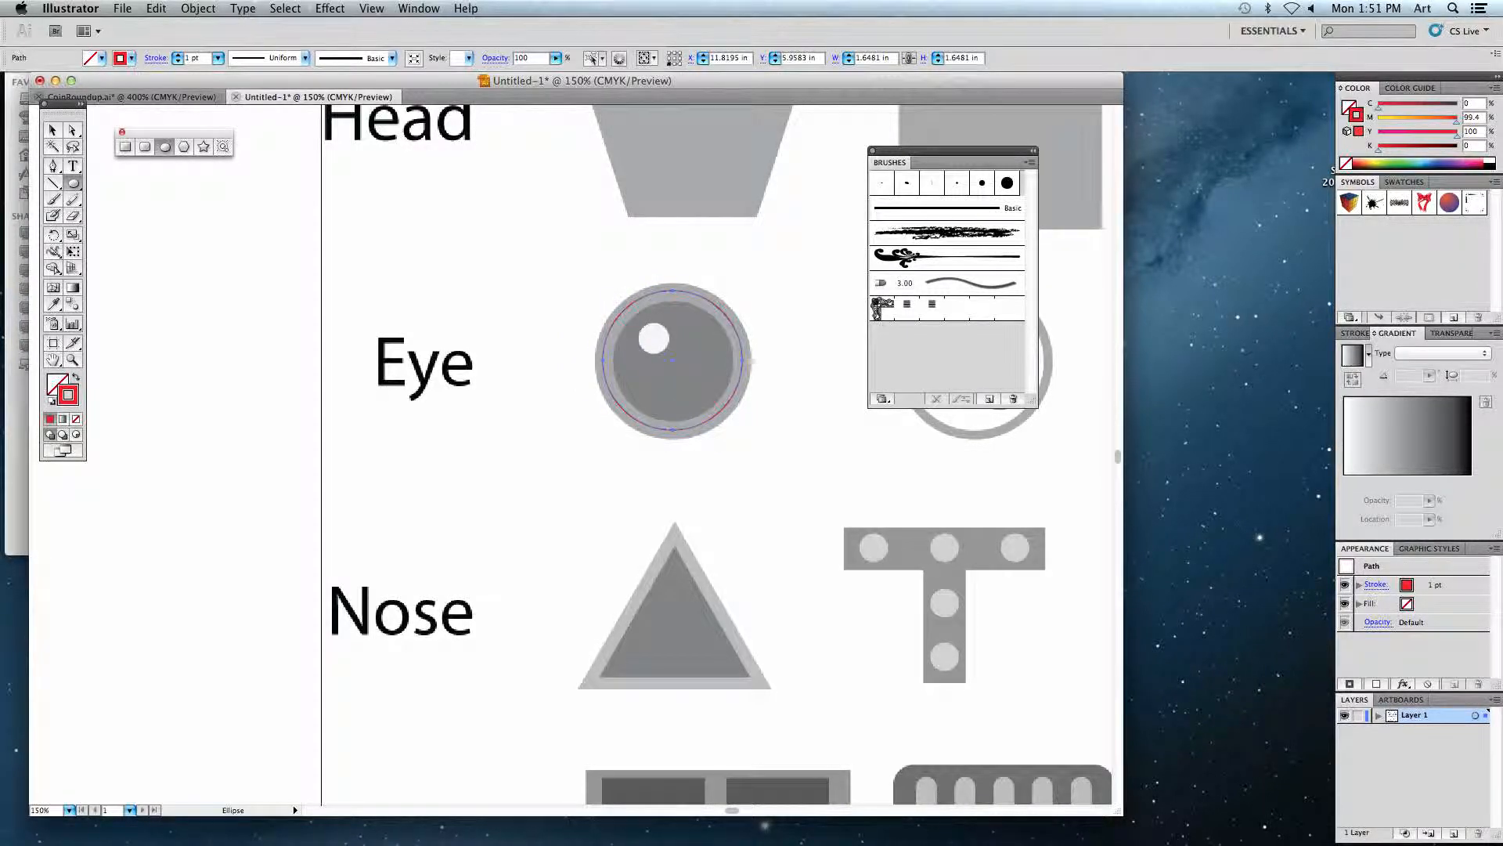
pyautogui.press('Up')
pyautogui.press('Up')
pyautogui.press('Up')
pyautogui.press('Up')
pyautogui.press('Up')
pyautogui.press('Up')
pyautogui.press('Up')
pyautogui.press('Up')
pyautogui.press('Up')
pyautogui.press('Up')
pyautogui.press('Up')
pyautogui.press('Up')
pyautogui.press('Up')
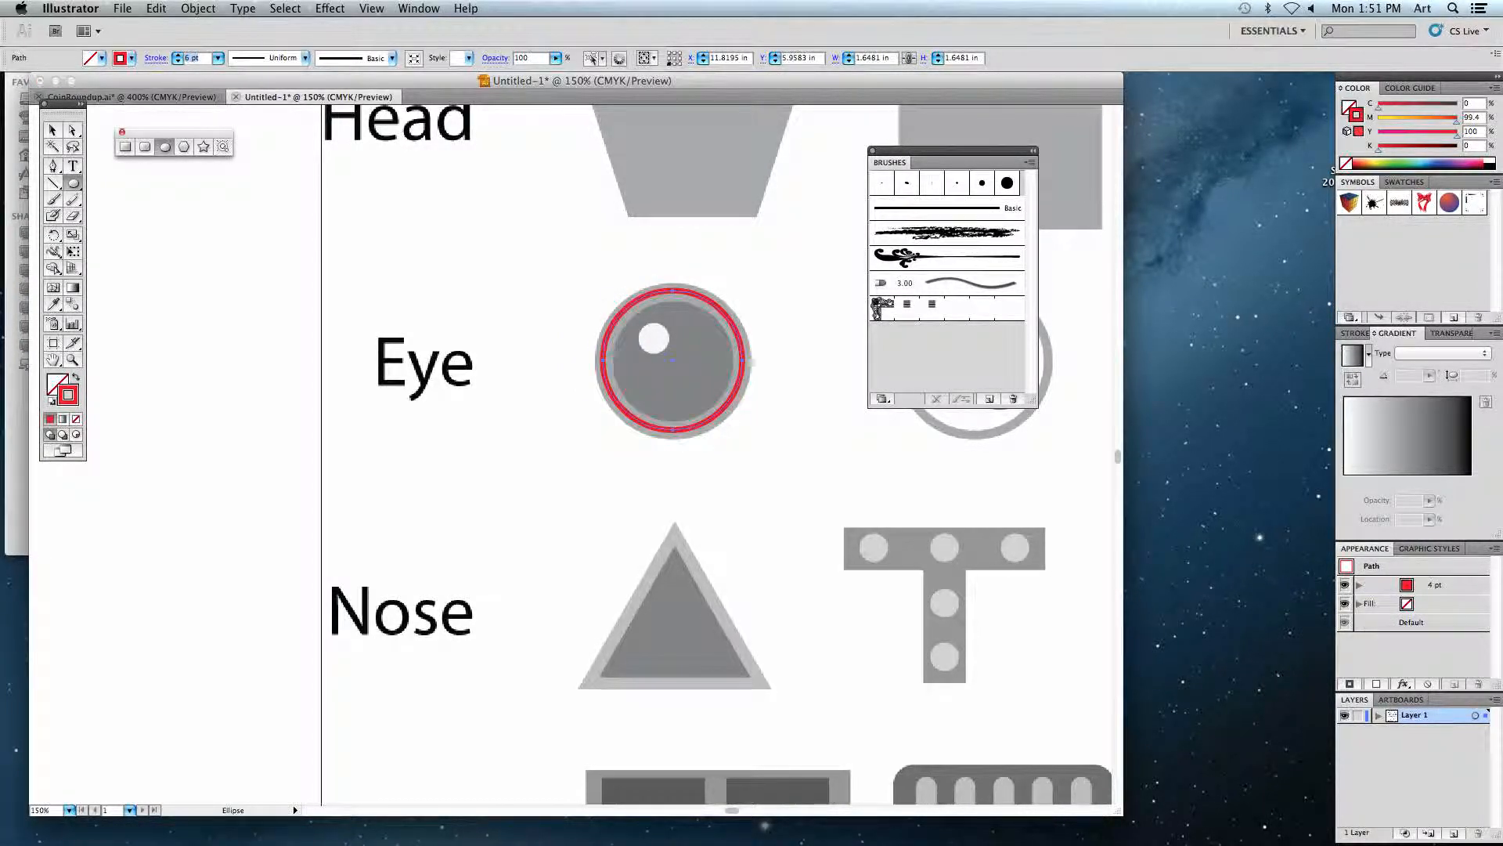
pyautogui.press('Up')
pyautogui.press('Up')
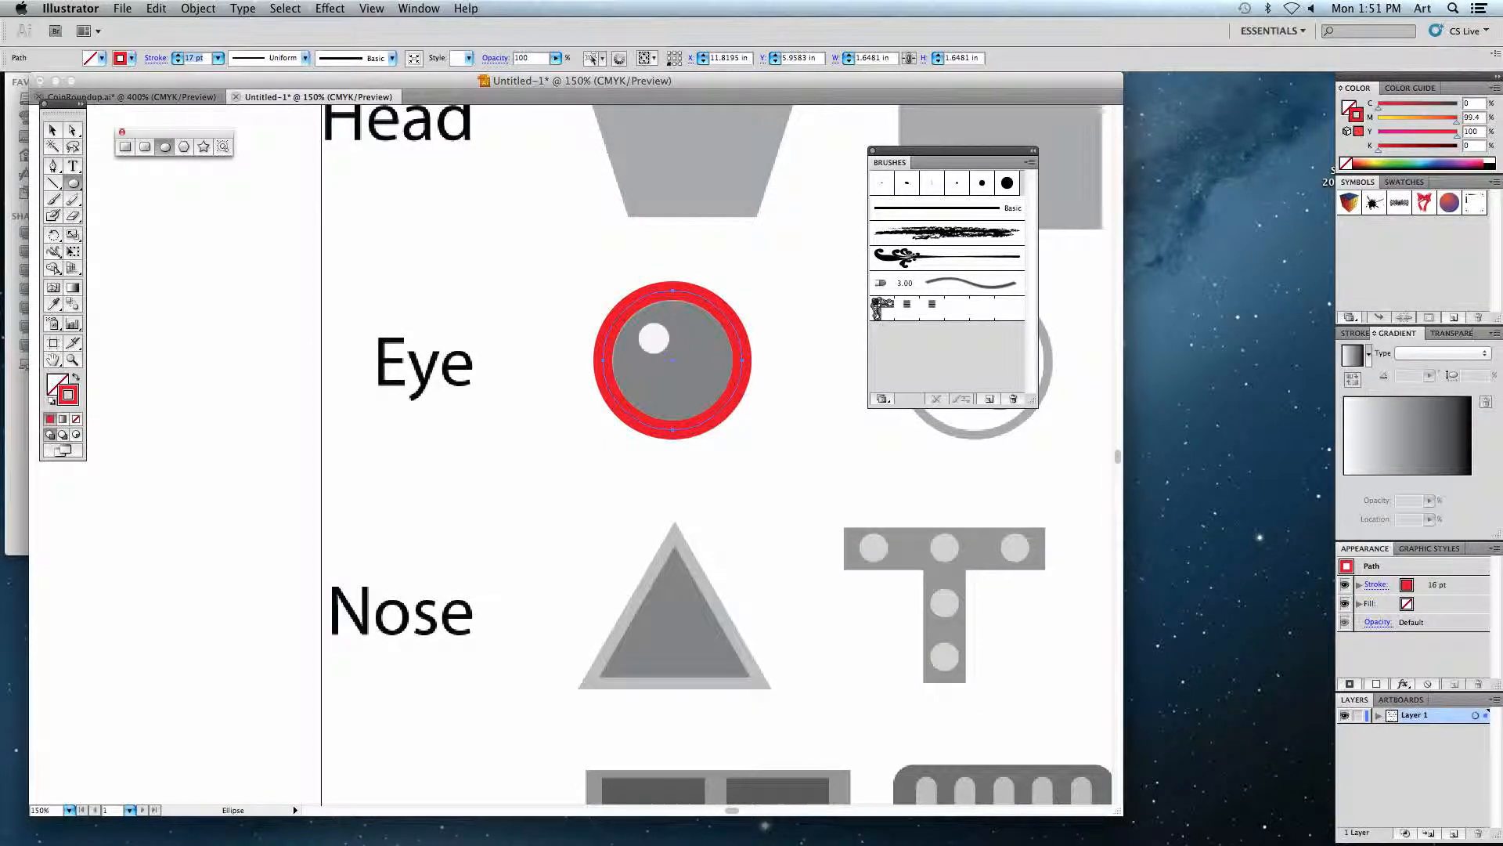
# - Fill the red-stroked circle with dark grey #606060 and move it to the left of the template eye
pyautogui.doubleClick(57, 384)
pyautogui.moveTo(557, 271); pyautogui.dragTo(542, 365)
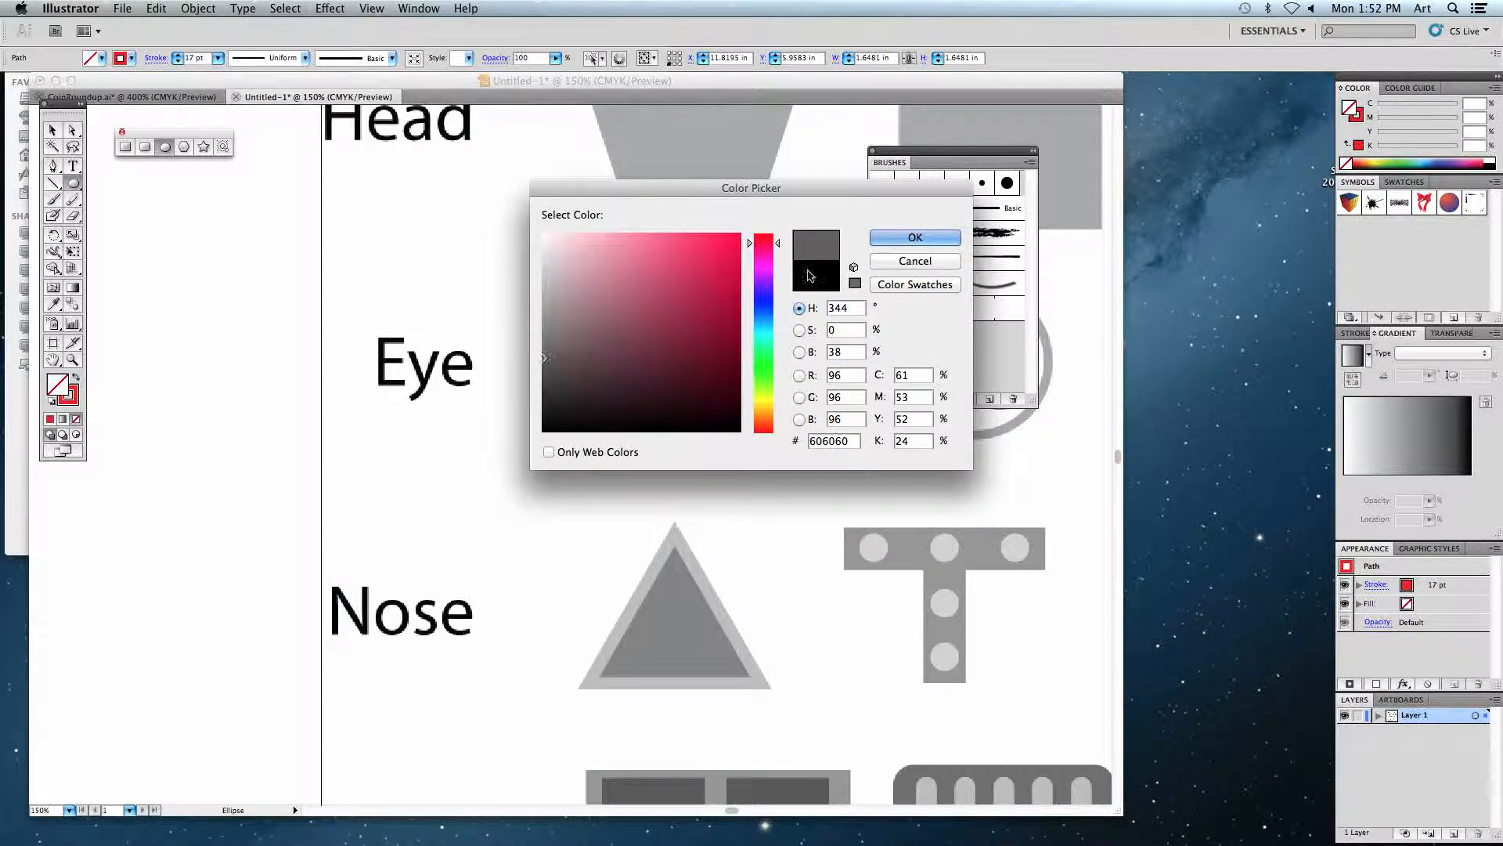
pyautogui.click(900, 236)
pyautogui.click(54, 130)
pyautogui.moveTo(706, 357); pyautogui.dragTo(531, 361)
pyautogui.click(660, 371)
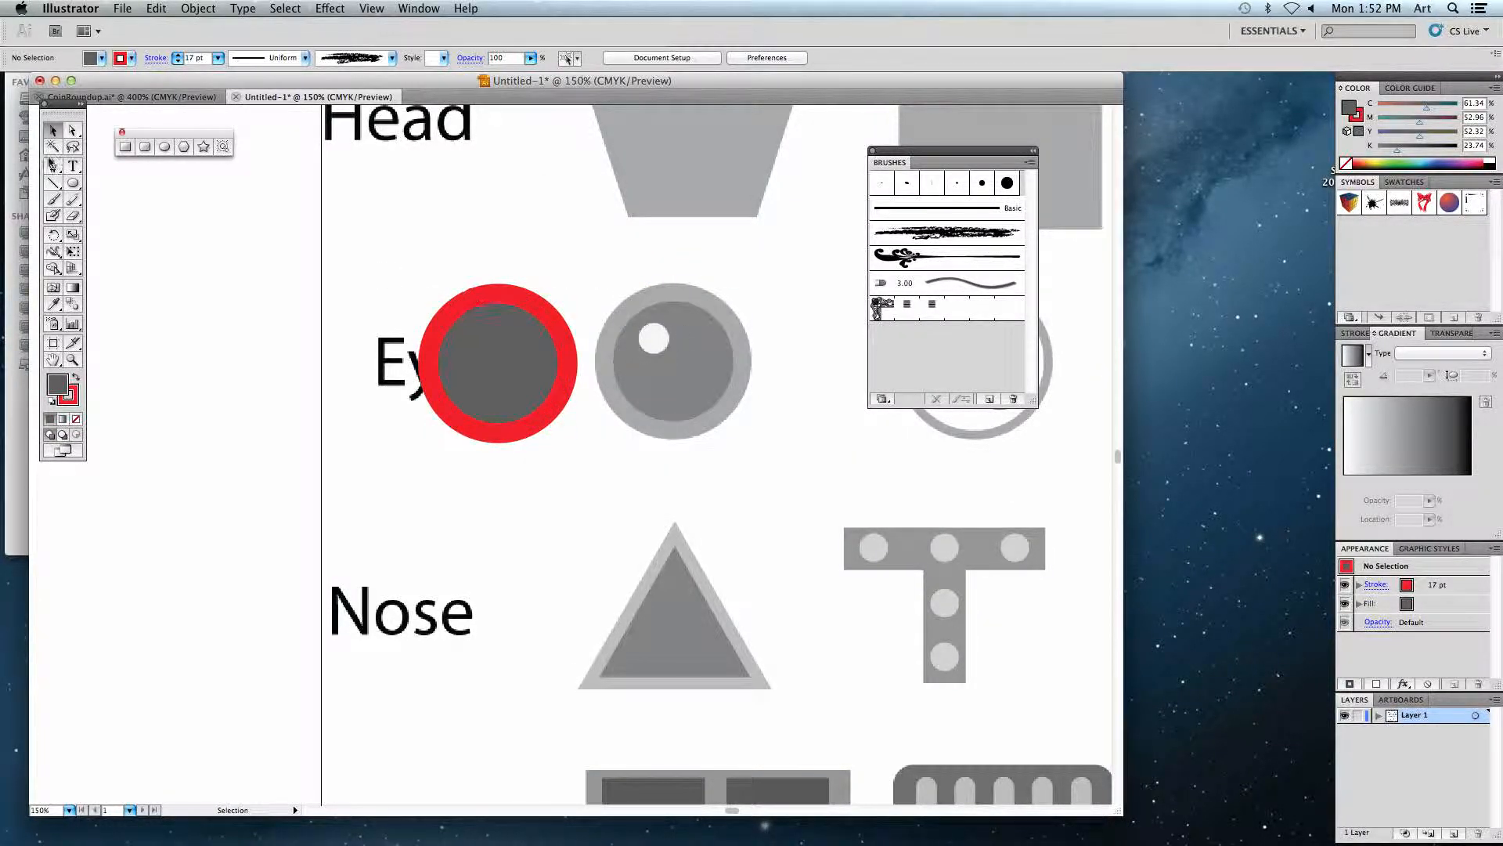
# - Draw a white highlight circle about 0.32 in wide, without a stroke, in the upper left of the grey eye
pyautogui.click(73, 183)
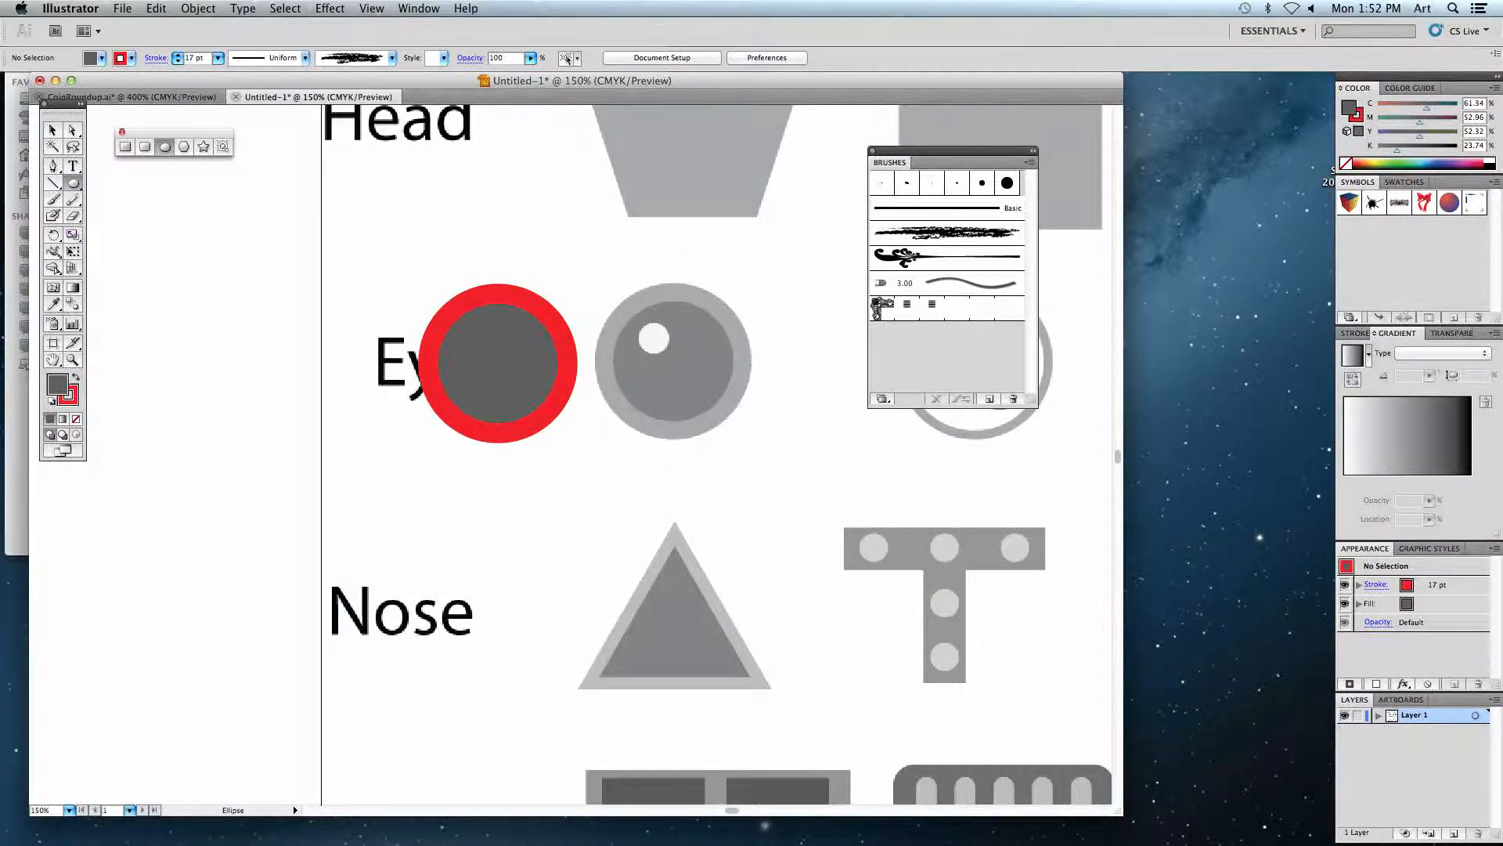
pyautogui.click(76, 419)
pyautogui.doubleClick(54, 384)
pyautogui.click(542, 234)
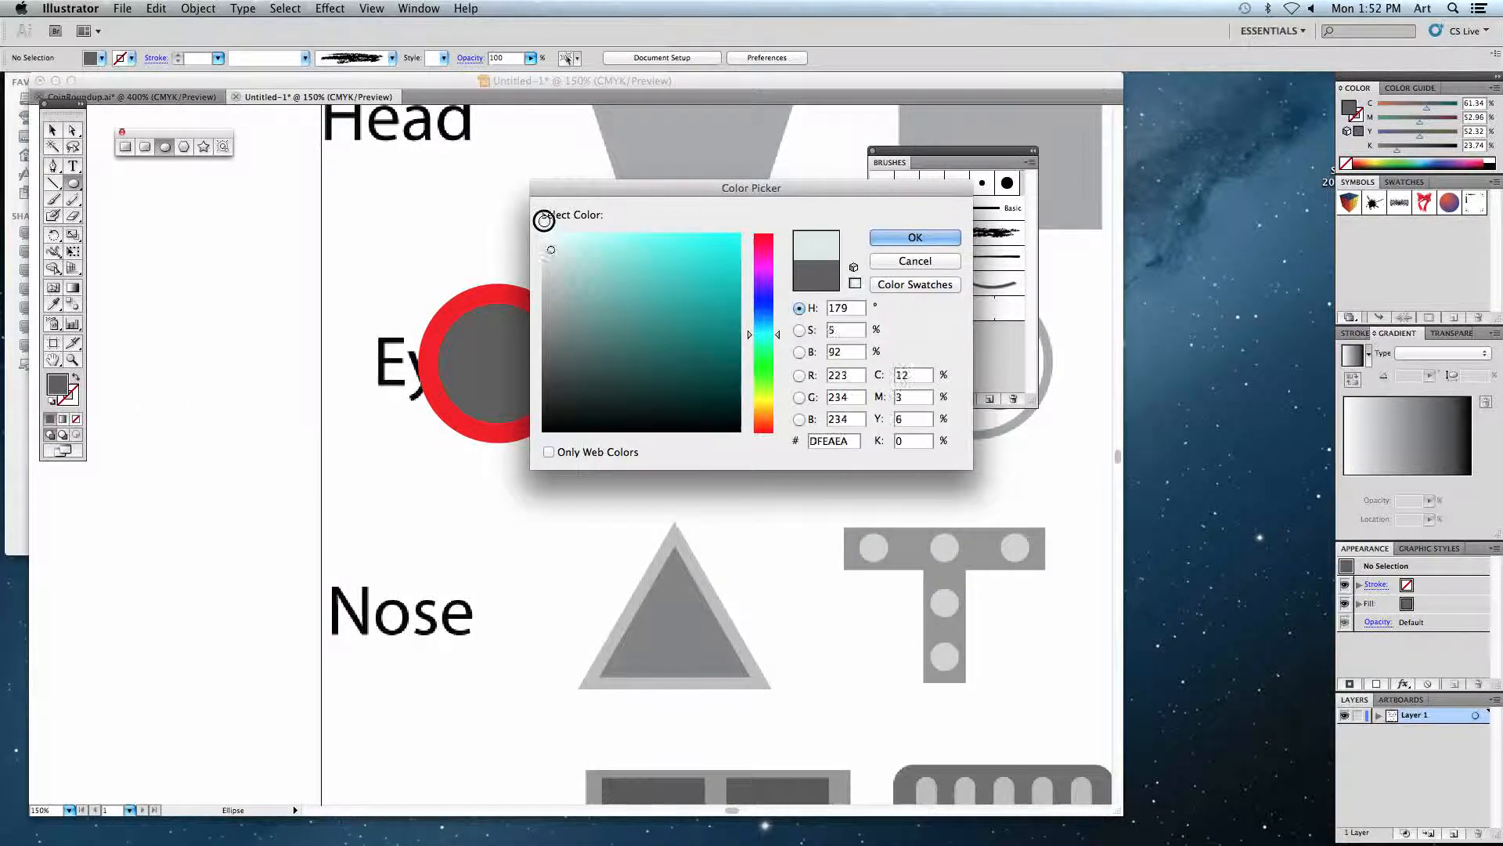
pyautogui.click(911, 238)
pyautogui.moveTo(458, 321); pyautogui.dragTo(479, 351)
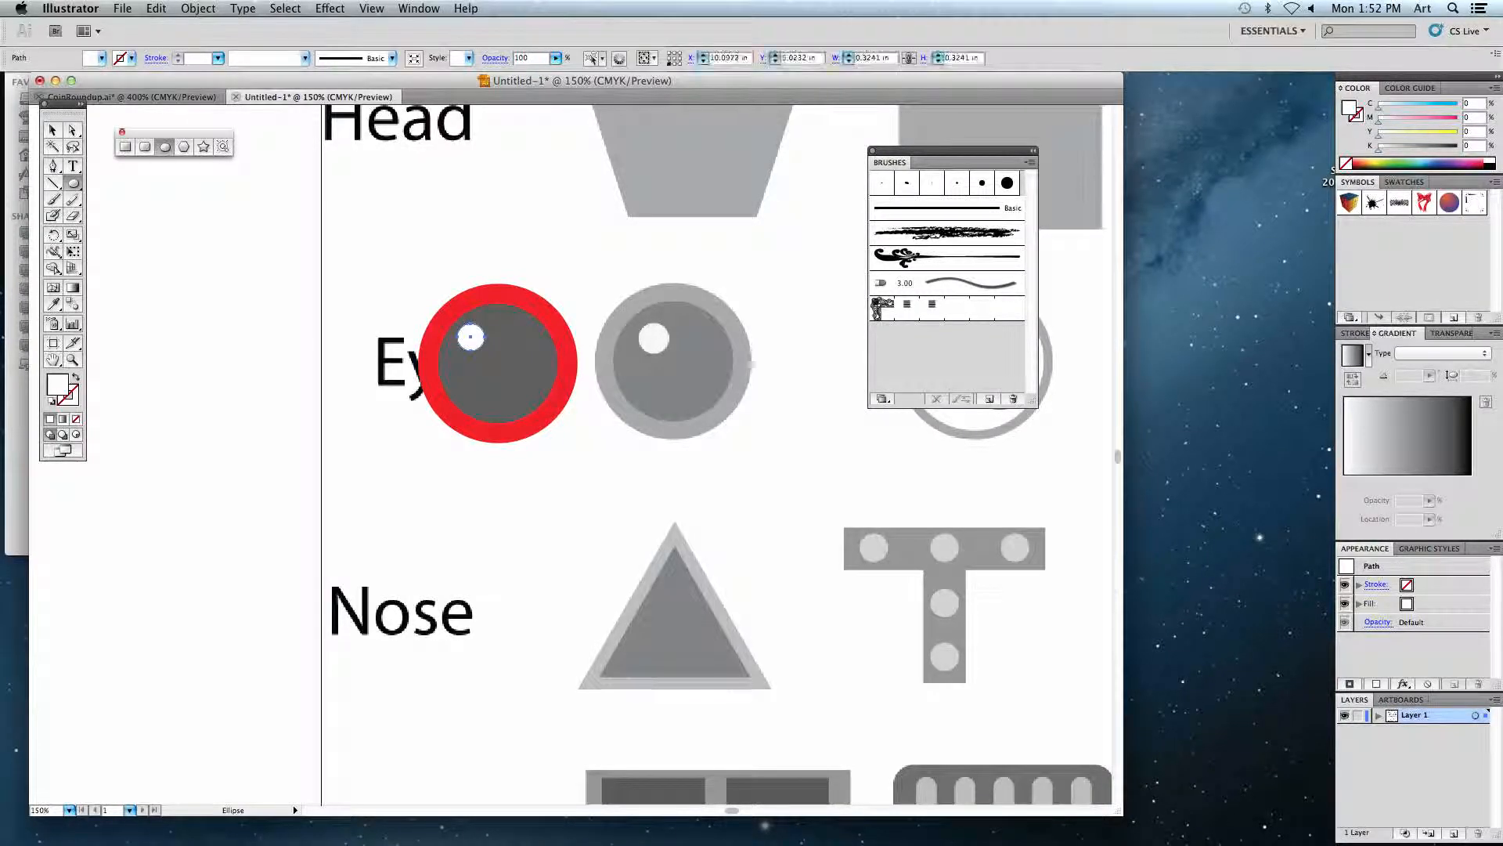
# - Select the highlight together with the eye circle, move them slightly down and left, and group them
pyautogui.click(53, 130)
pyautogui.click(450, 300)
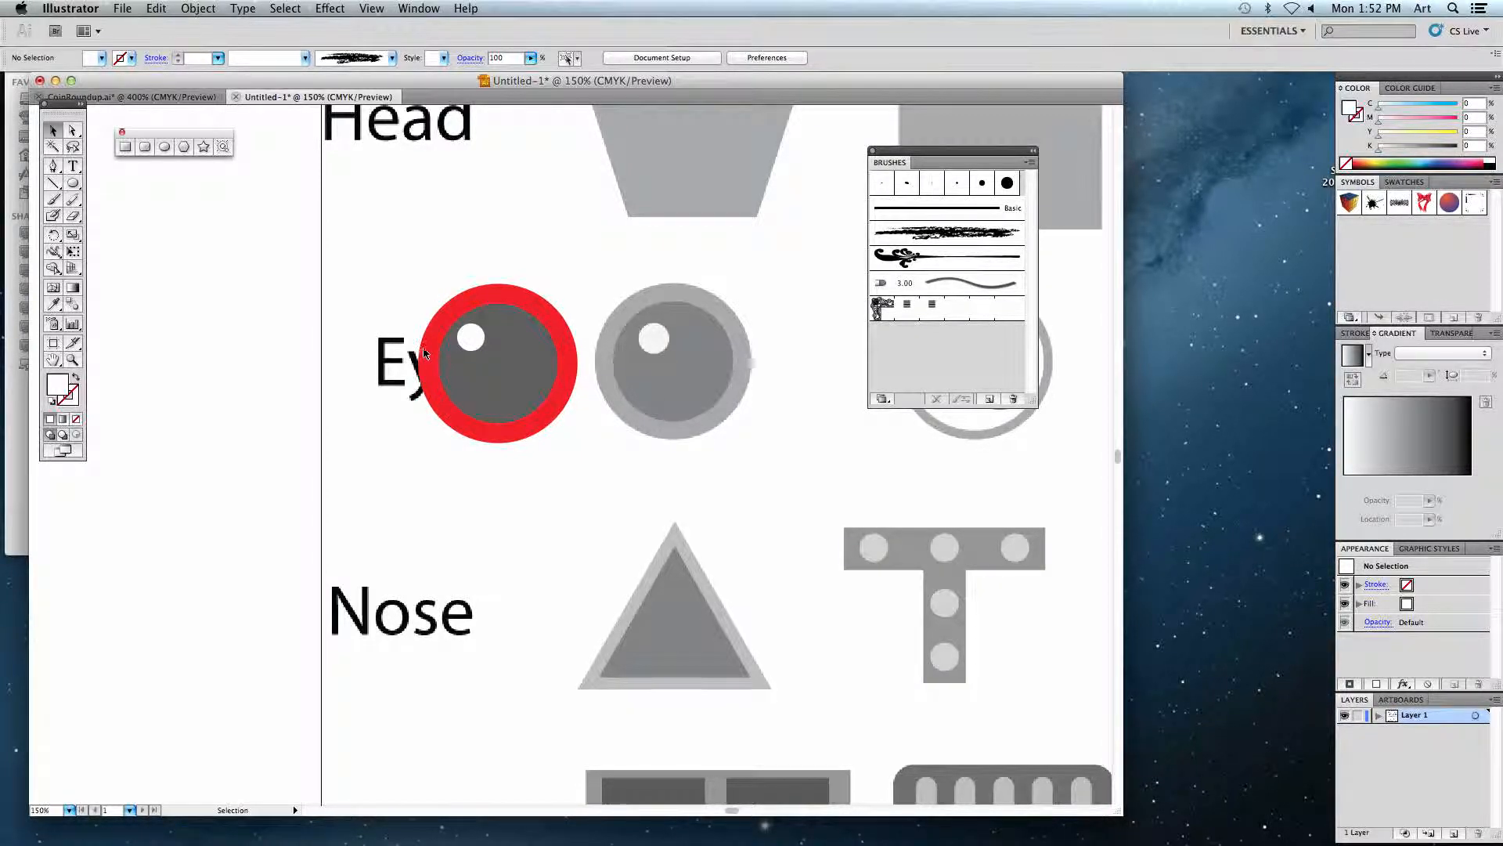
pyautogui.click(468, 339)
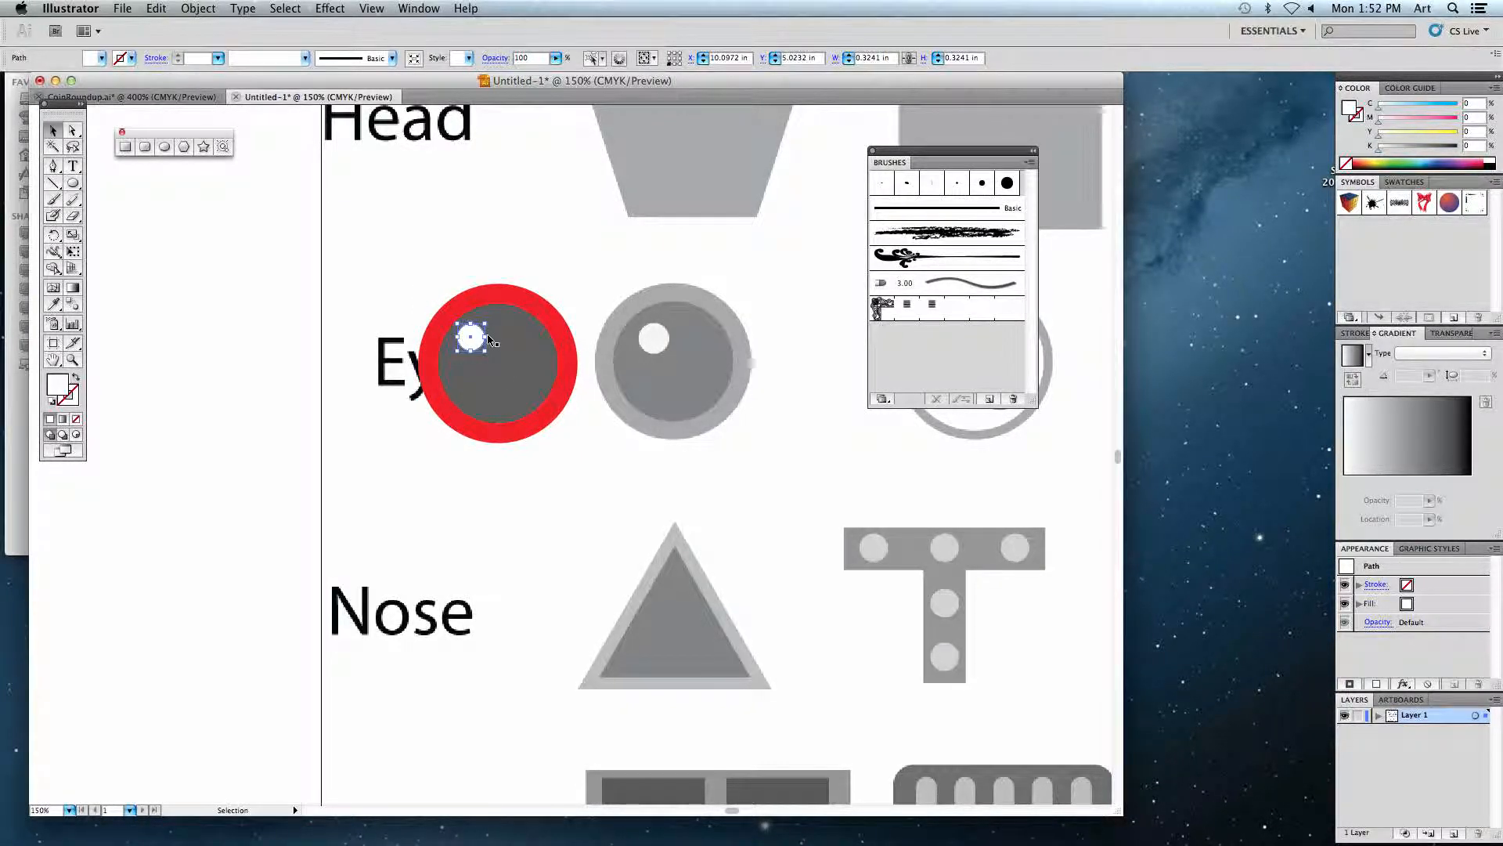
pyautogui.keyDown('shift'); pyautogui.click(526, 364); pyautogui.keyUp('shift')
pyautogui.moveTo(525, 373); pyautogui.dragTo(489, 383)
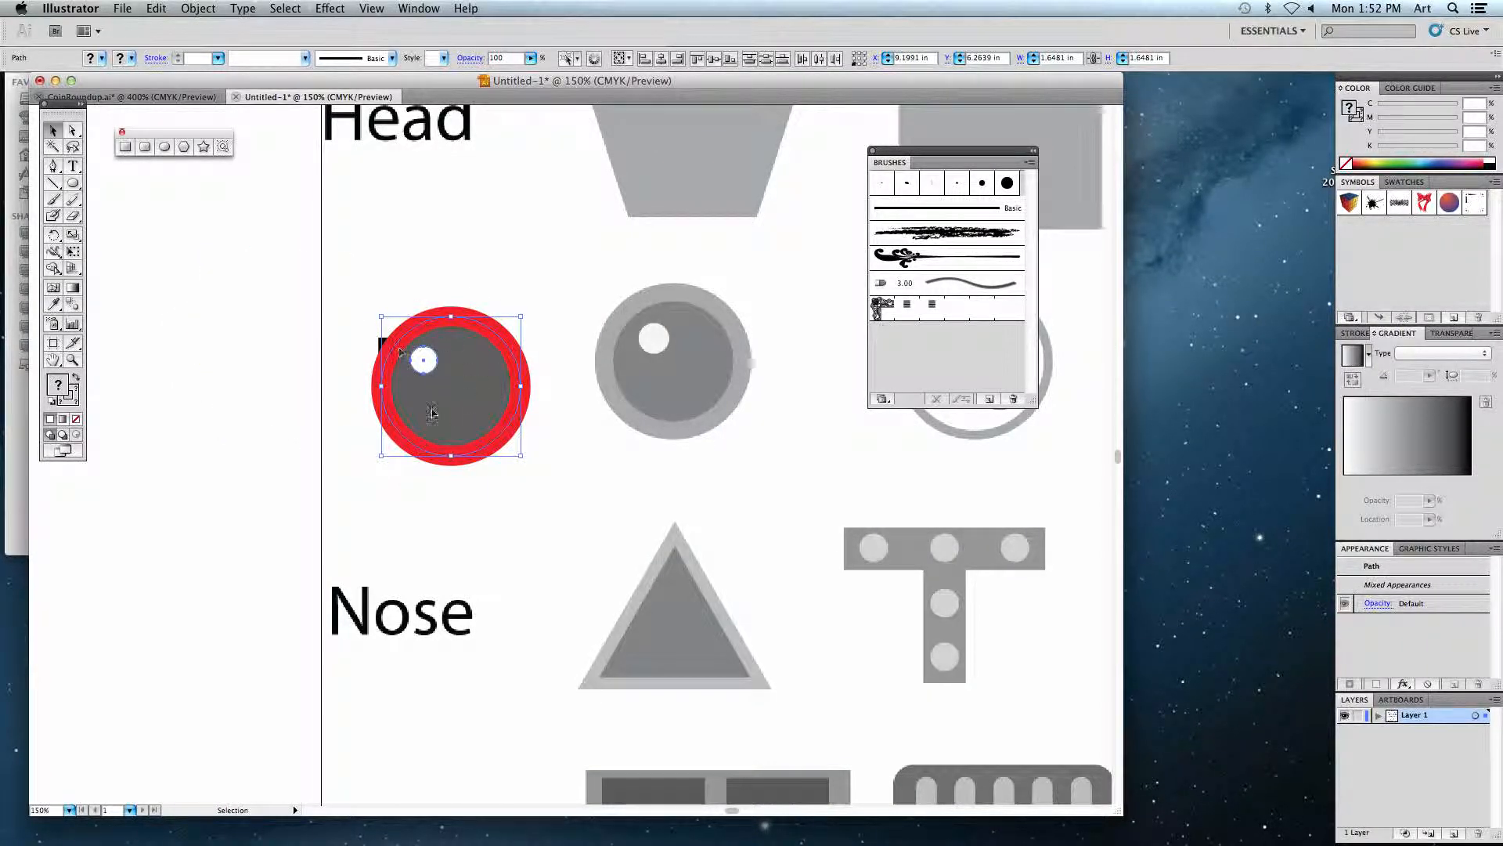
pyautogui.click(198, 9)
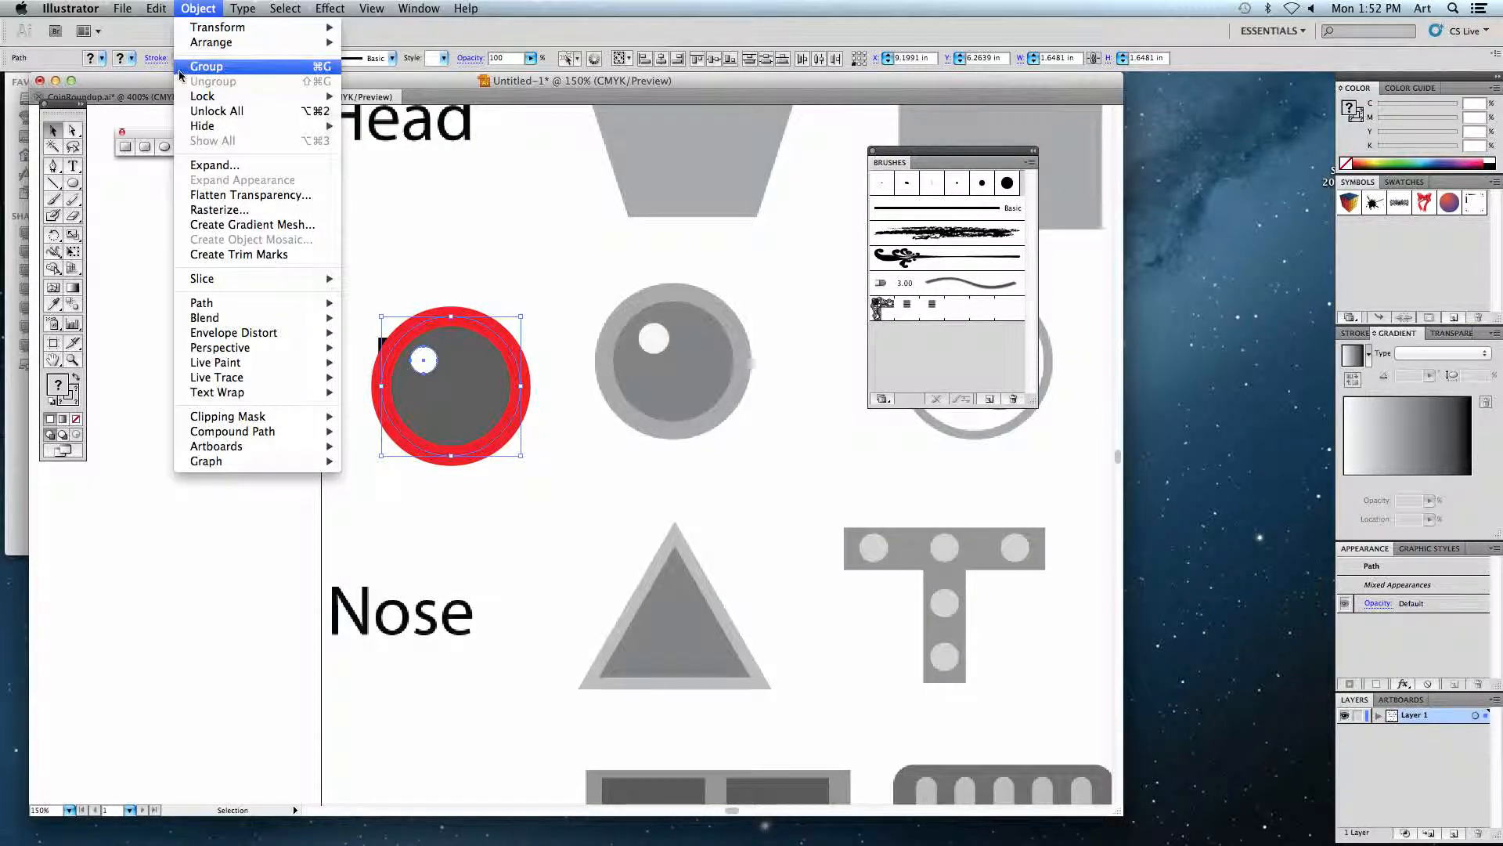
pyautogui.click(236, 72)
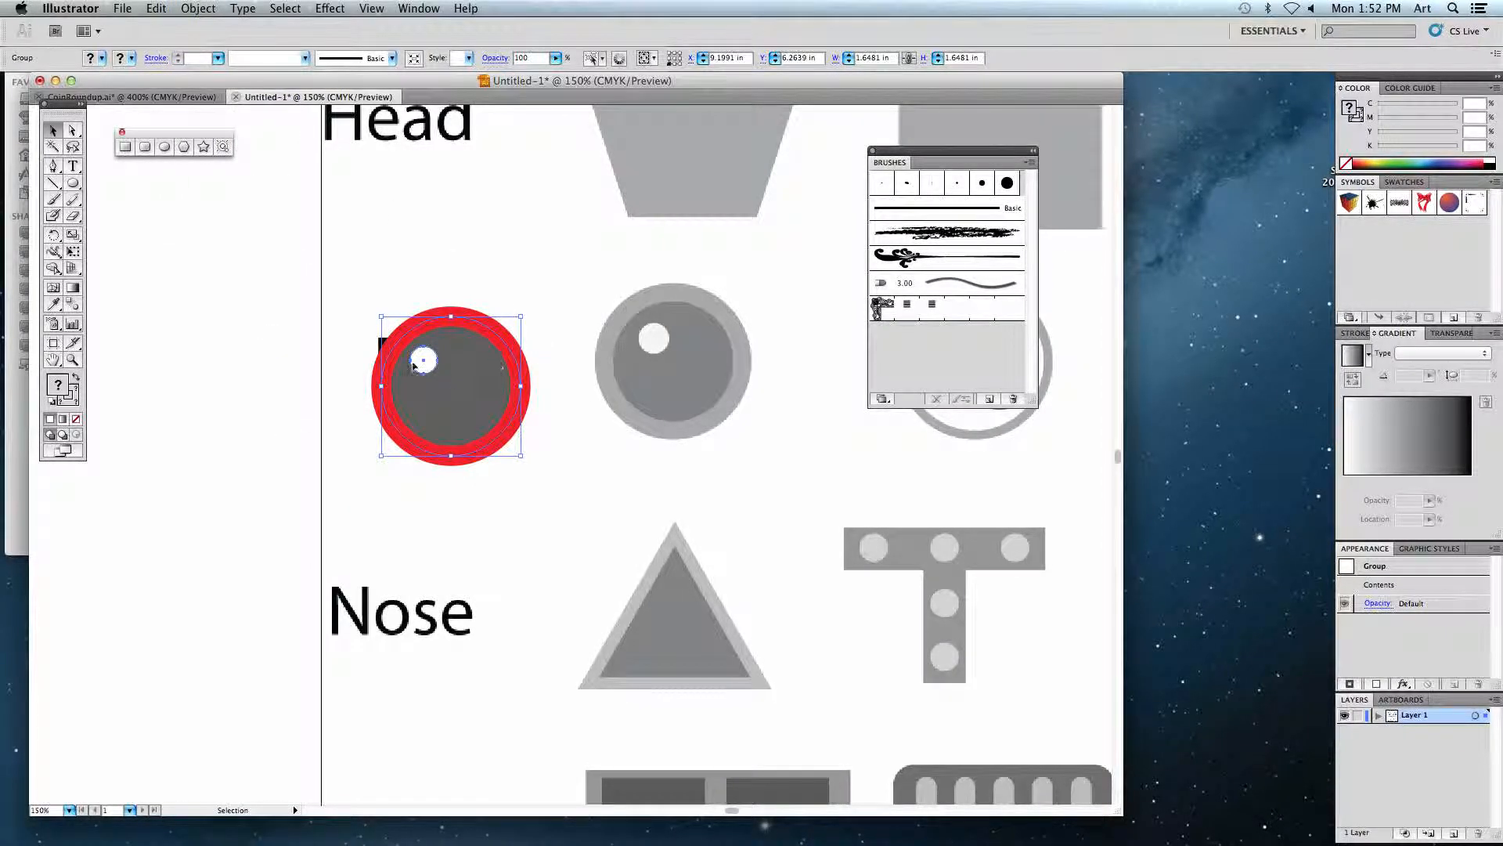
# - Move the grouped eye away from the template onto the empty area of the artboard
pyautogui.click(285, 339)
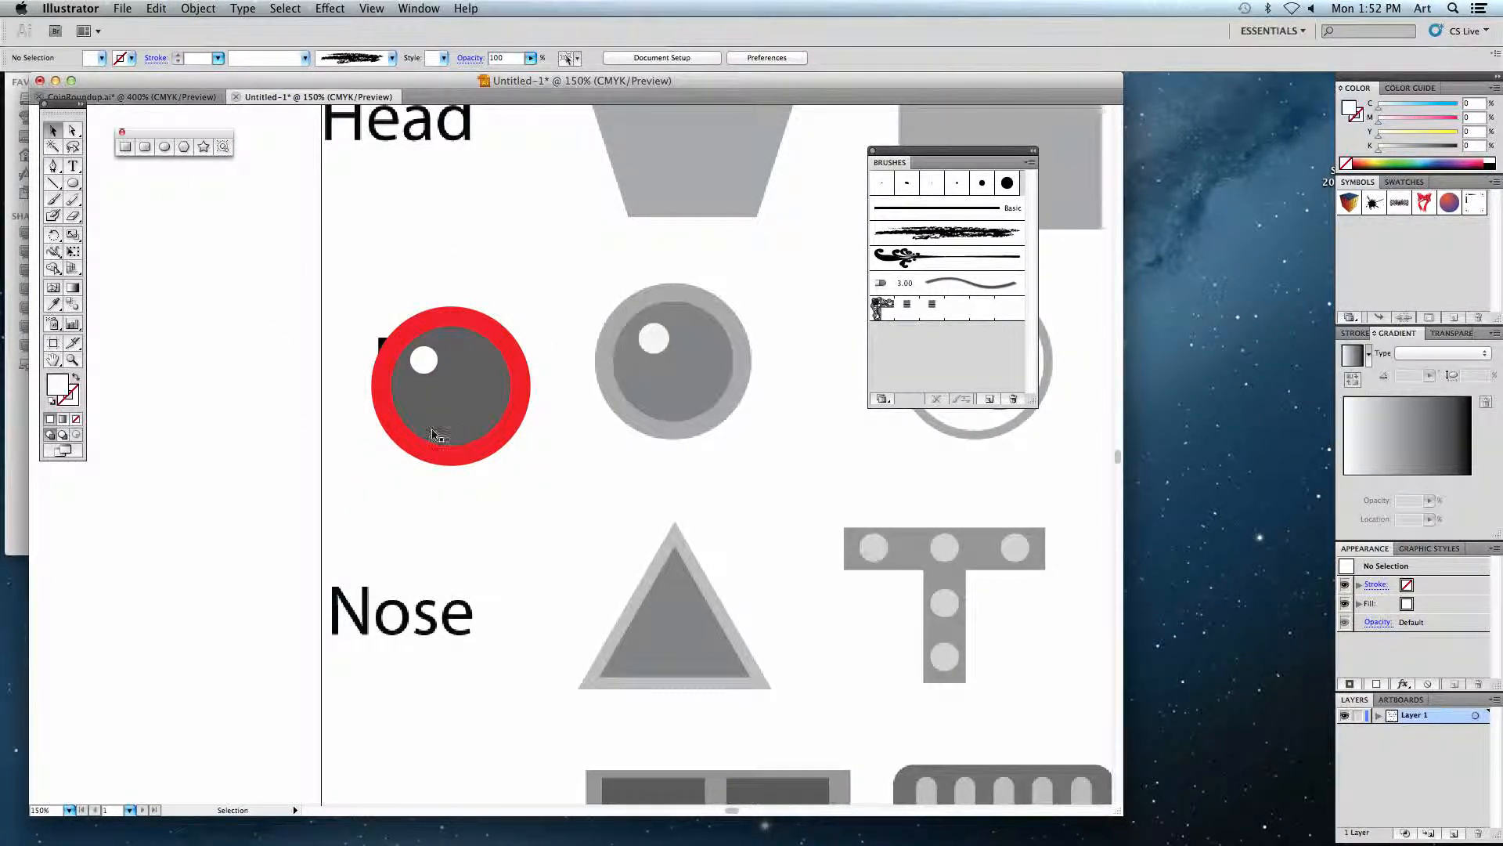
pyautogui.moveTo(482, 382); pyautogui.dragTo(160, 358)
pyautogui.moveTo(226, 397); pyautogui.dragTo(624, 513)
pyautogui.moveTo(537, 478); pyautogui.dragTo(256, 469)
pyautogui.press('super+shift+a')
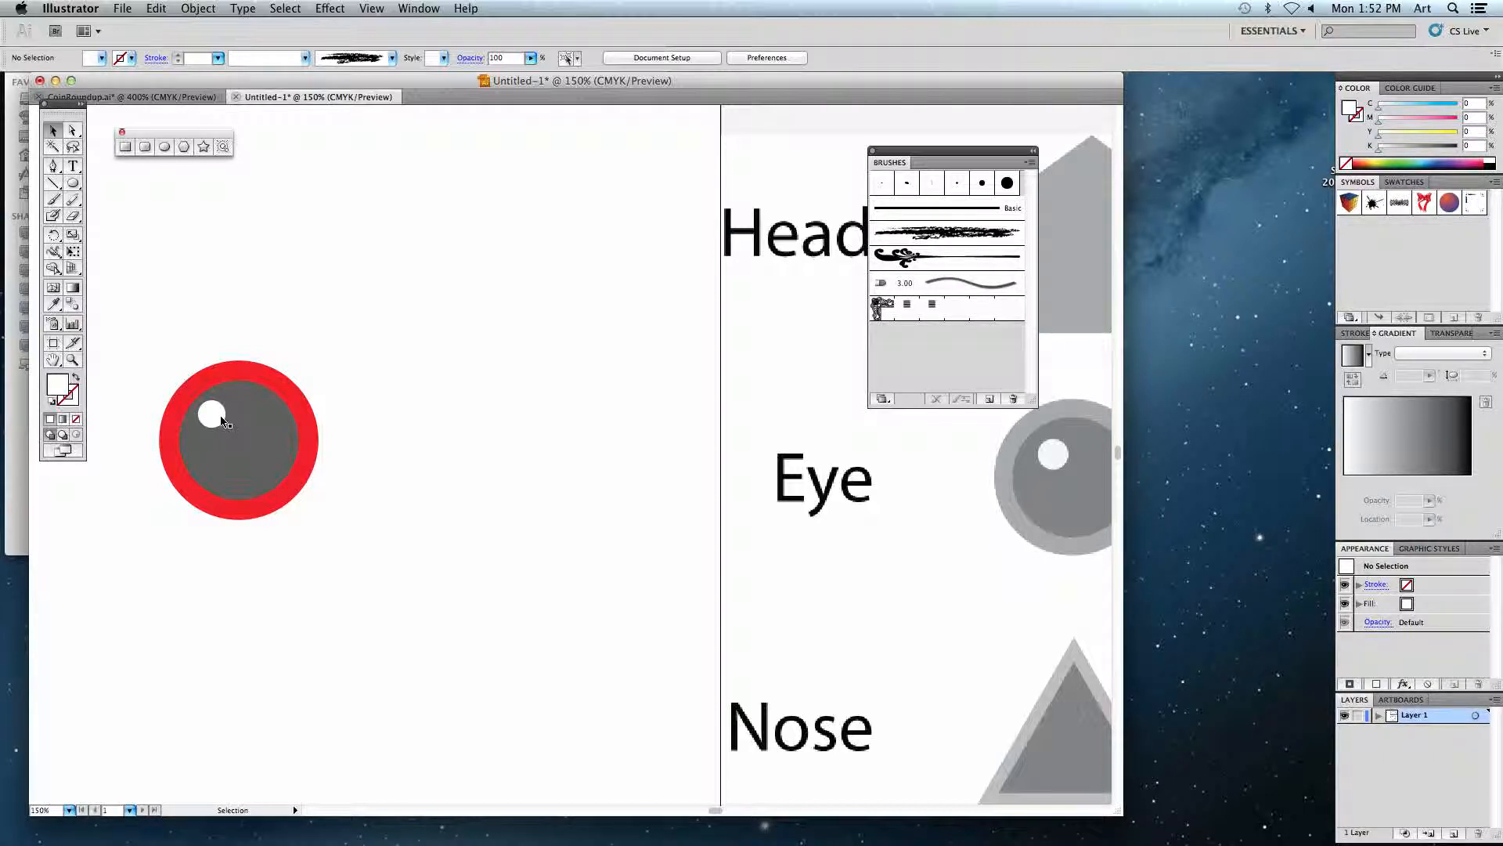
# - Reposition the grouped eye in the upper left of the artboard, at about X 1.8 in, Y 4.34 in
pyautogui.moveTo(211, 413); pyautogui.dragTo(244, 349)
pyautogui.moveTo(302, 368); pyautogui.dragTo(350, 422)
pyautogui.moveTo(345, 423); pyautogui.dragTo(295, 369)
pyautogui.moveTo(290, 401); pyautogui.dragTo(244, 427)
pyautogui.press('super+minus')
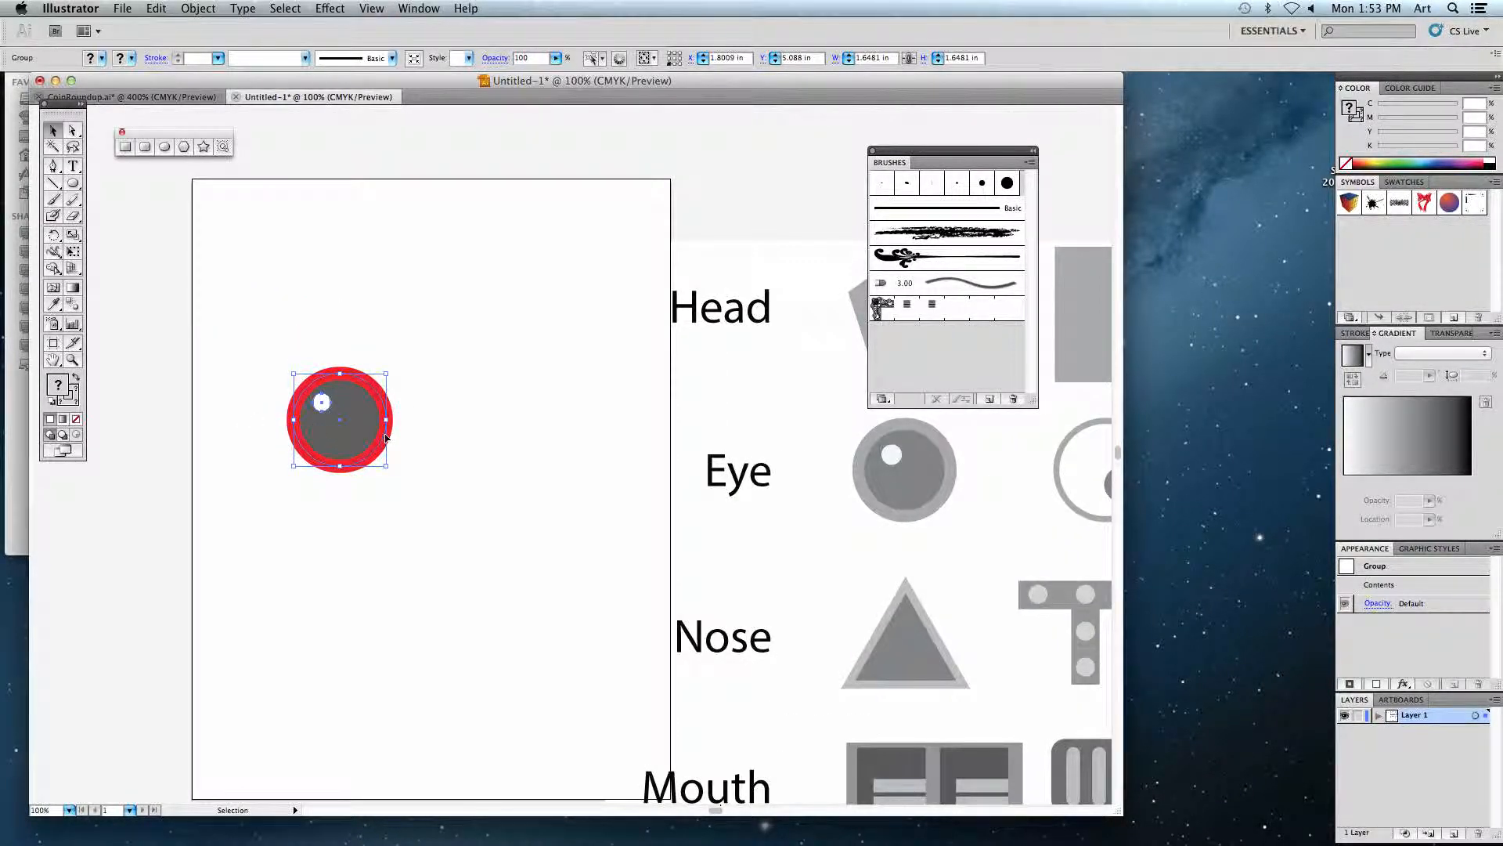
pyautogui.moveTo(386, 437); pyautogui.dragTo(384, 394)
# - Copy and paste the grouped eye, position the copy to the right of the original, and delete it
pyautogui.click(156, 9)
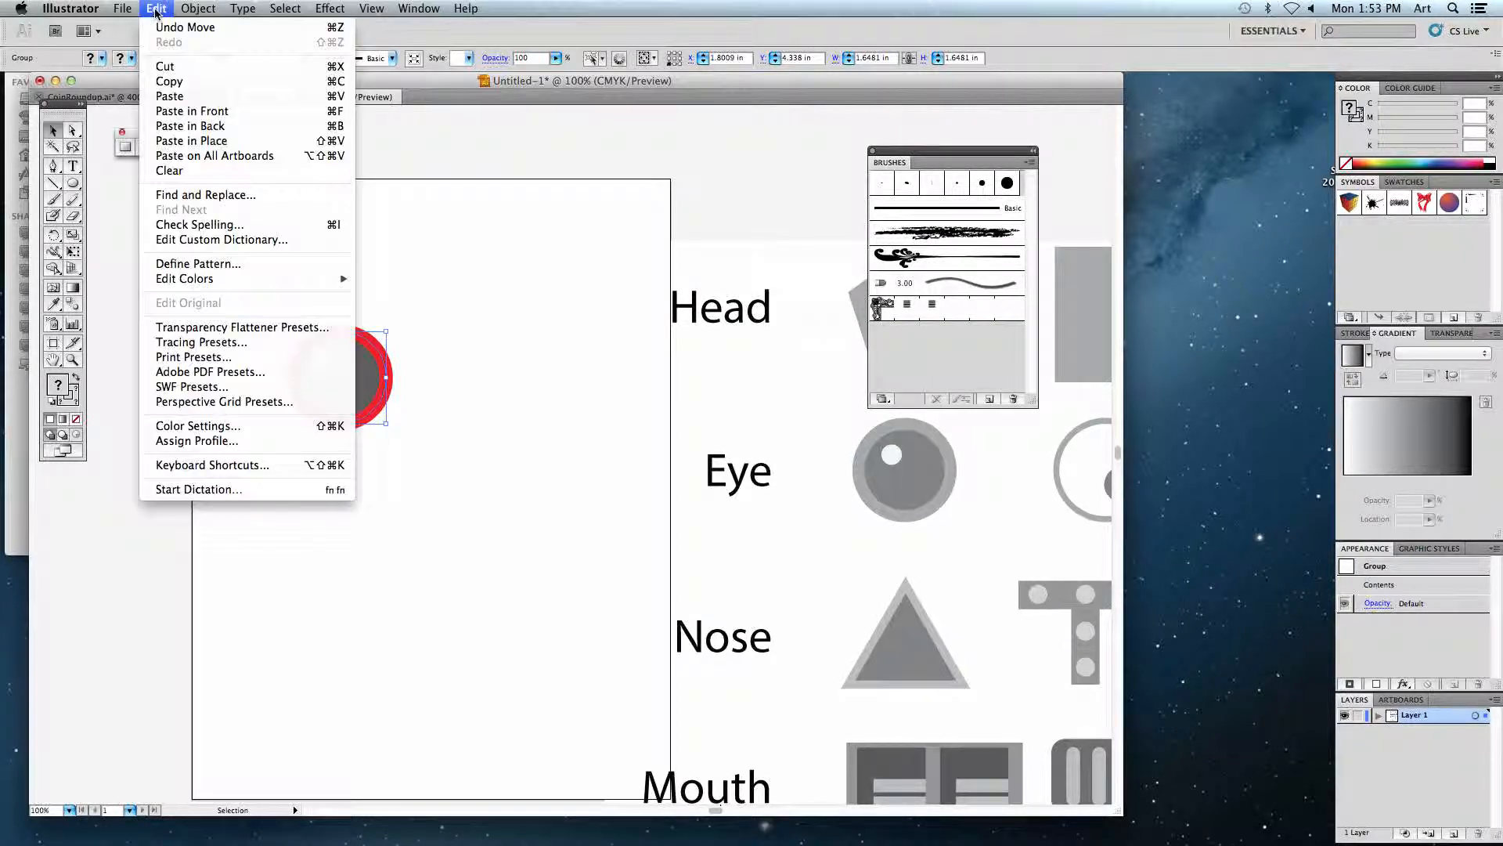
pyautogui.click(169, 81)
pyautogui.click(156, 9)
pyautogui.click(180, 96)
pyautogui.click(456, 385)
pyautogui.moveTo(560, 429); pyautogui.dragTo(495, 336)
pyautogui.click(459, 460)
pyautogui.click(495, 365)
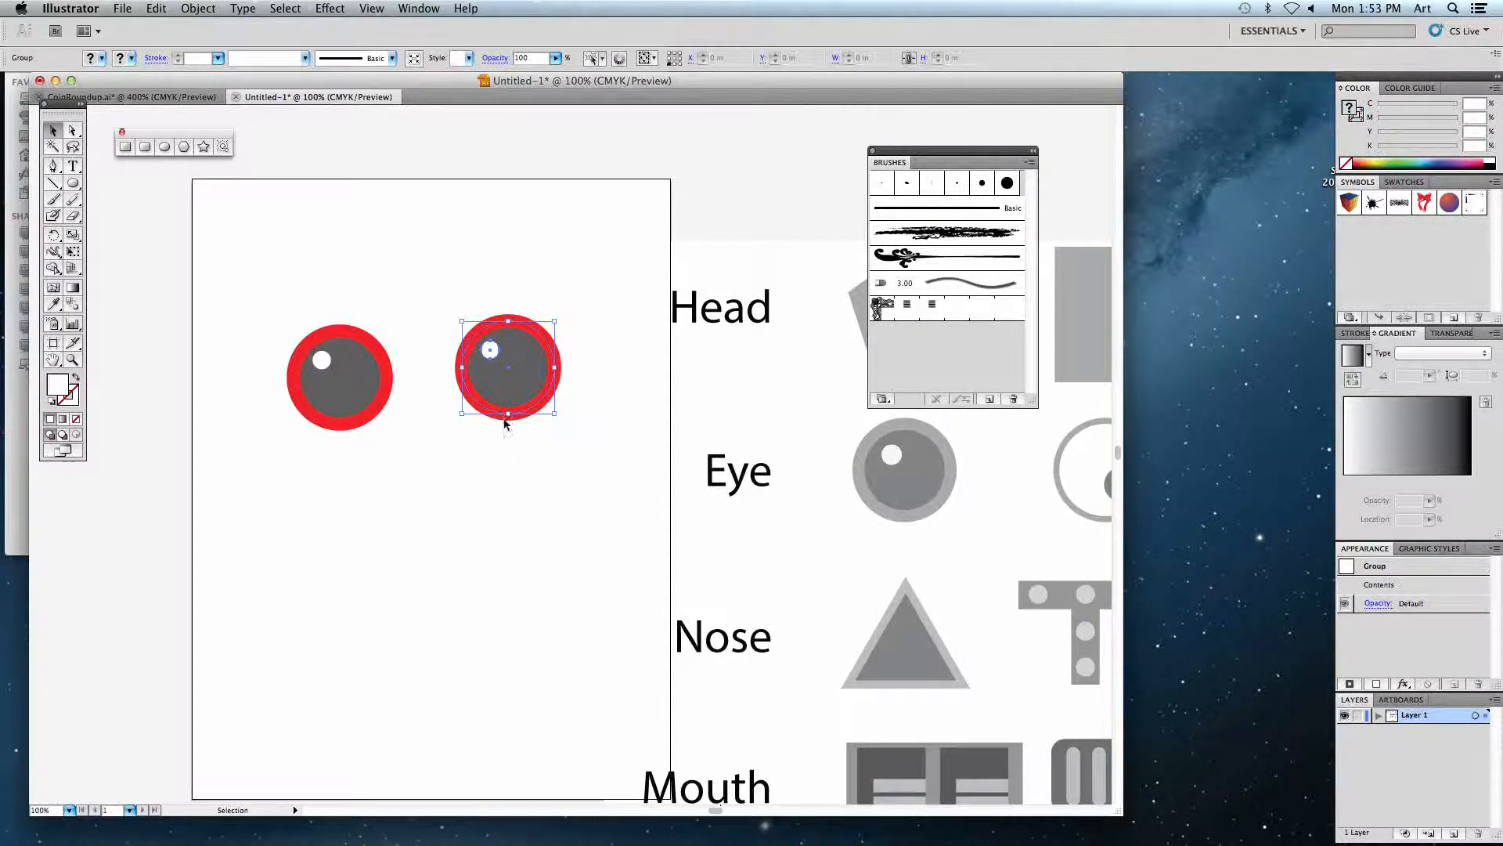
pyautogui.press('Delete')
# - Duplicate the grouped eye to its right and duplicate that copy directly below
pyautogui.click(368, 413)
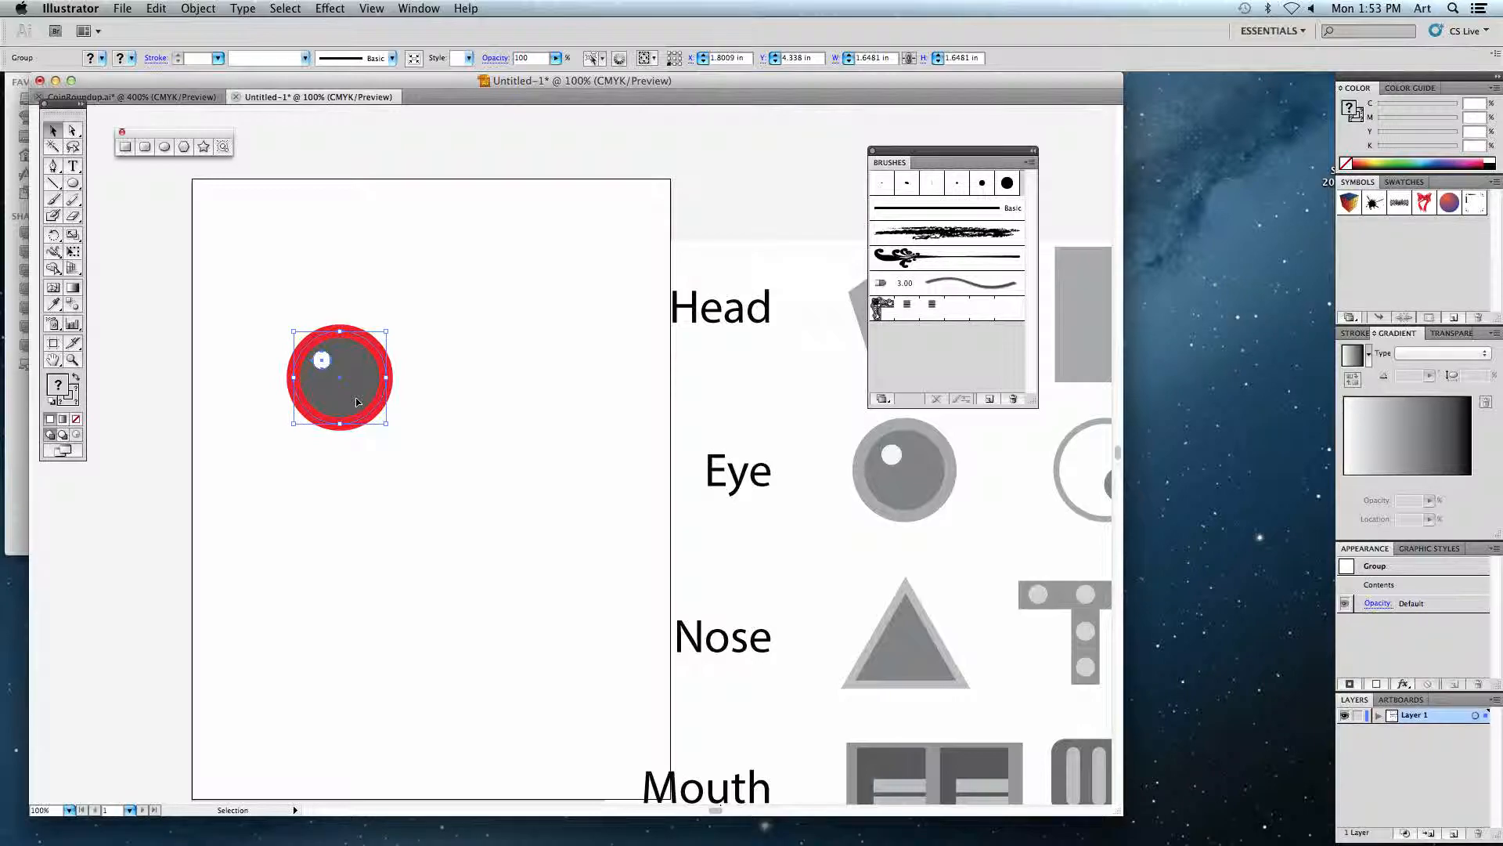
pyautogui.press('super+equal')
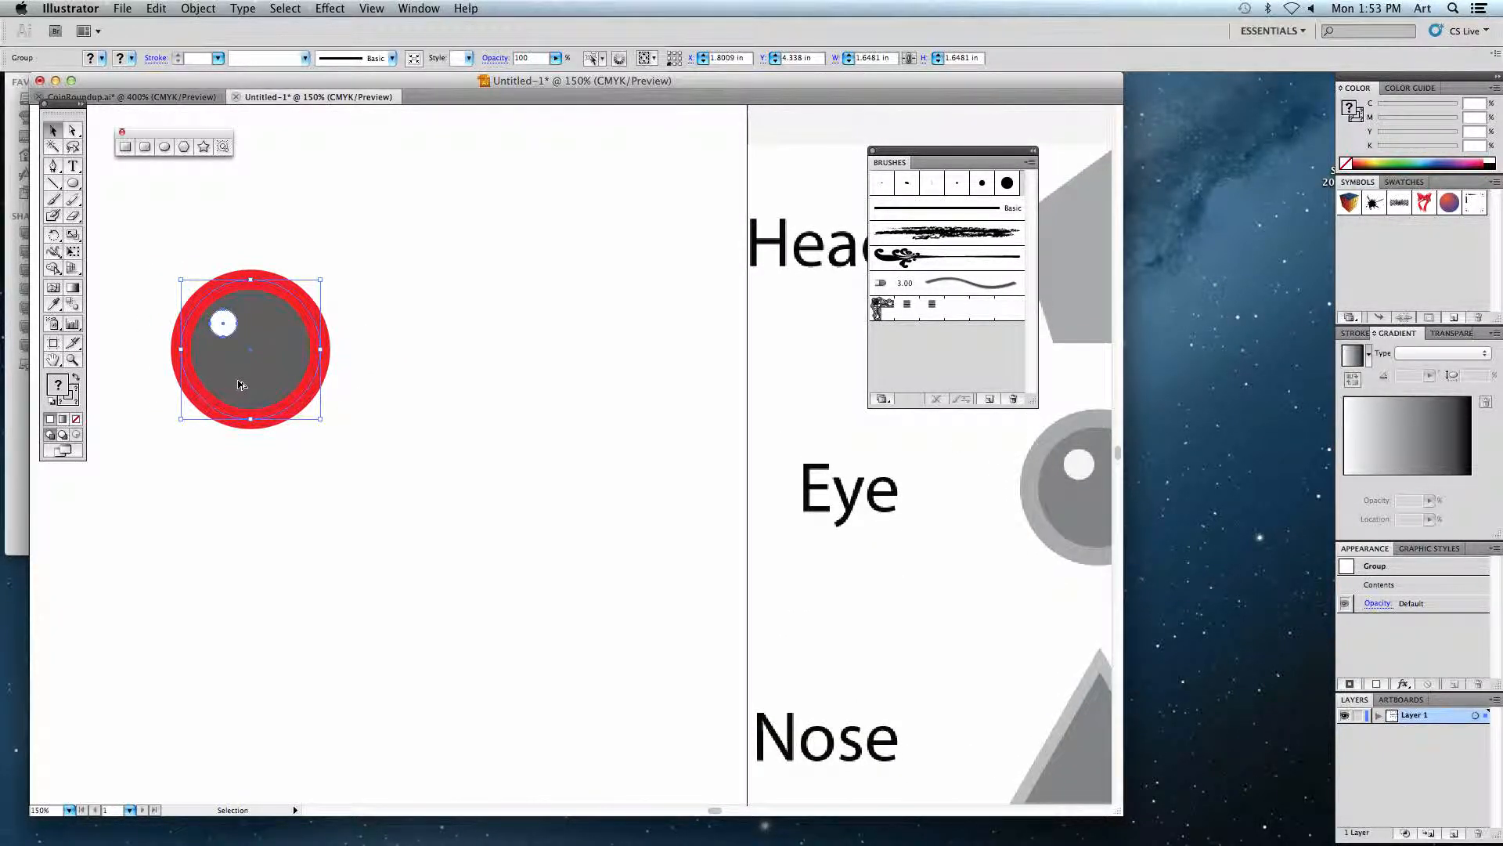
pyautogui.keyDown('alt'); pyautogui.moveTo(233, 385); pyautogui.dragTo(456, 395); pyautogui.keyUp('alt')
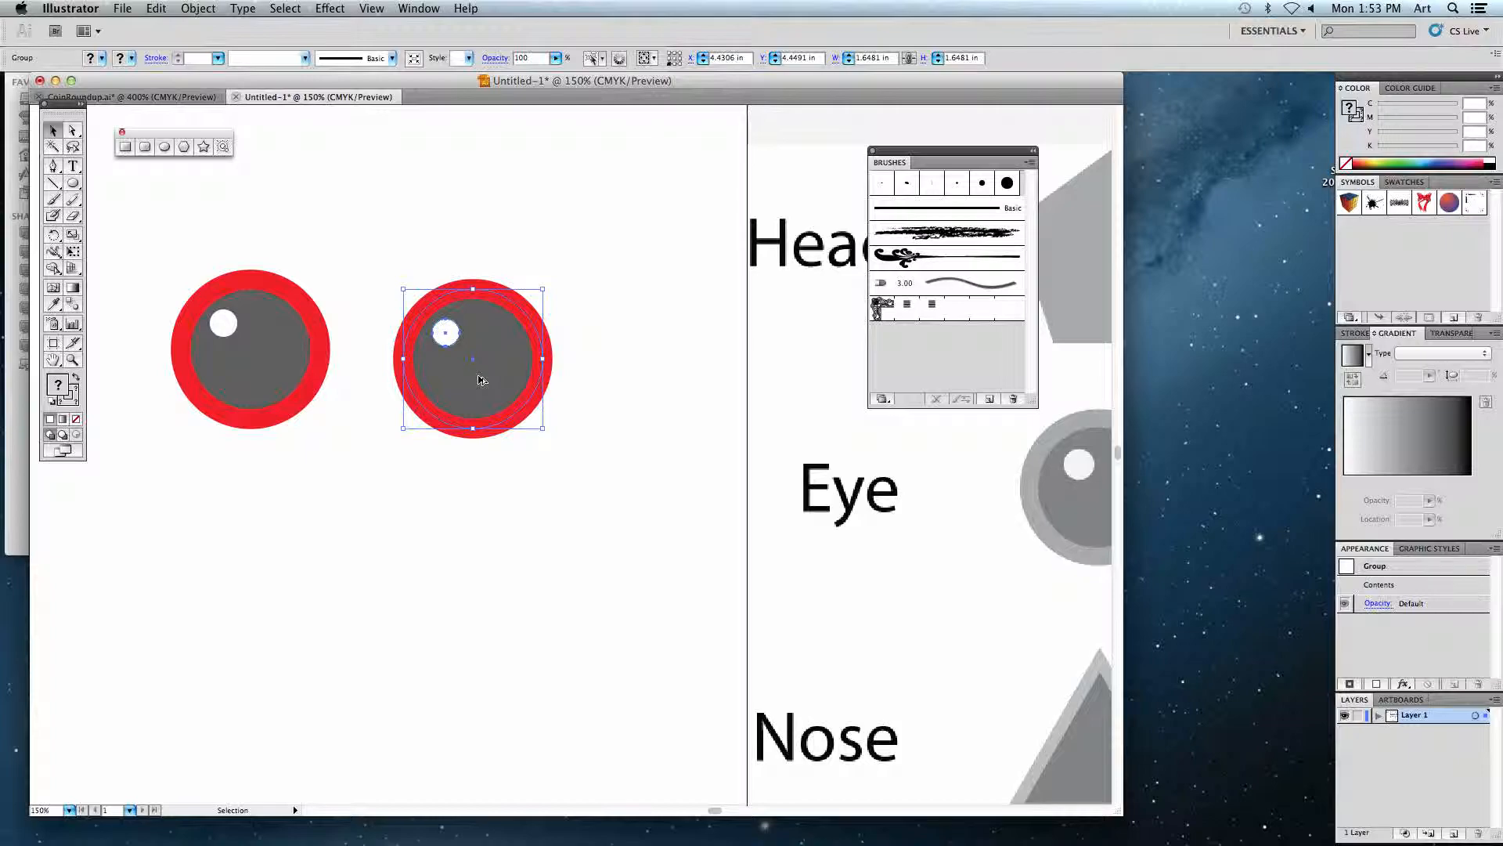
pyautogui.keyDown('alt'); pyautogui.moveTo(473, 379); pyautogui.dragTo(464, 596); pyautogui.keyUp('alt')
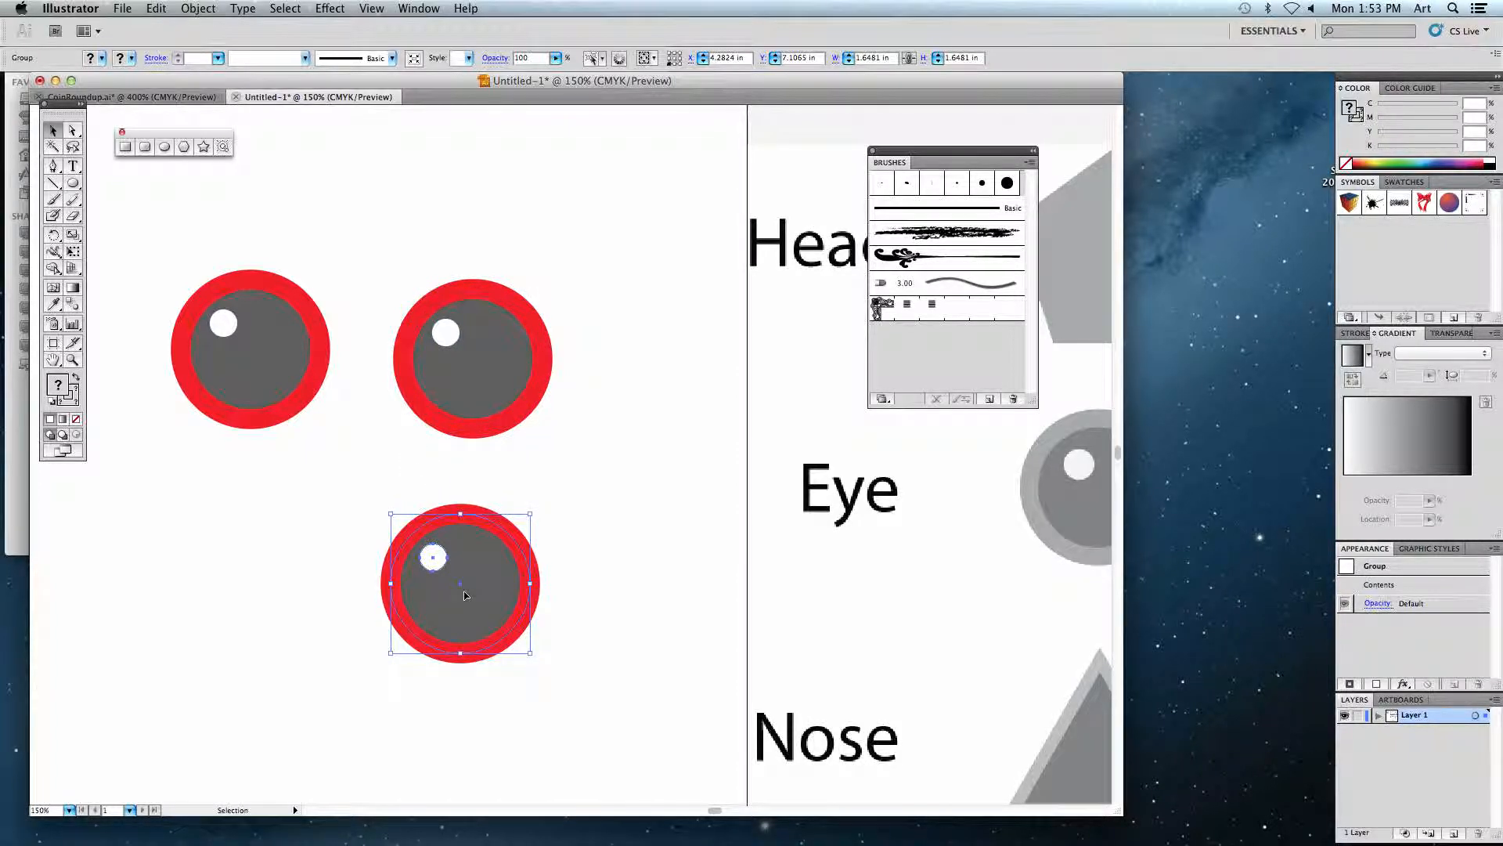
# - Group the three eyes and place a duplicate of the whole group to its right
pyautogui.moveTo(169, 224); pyautogui.dragTo(551, 617)
pyautogui.click(156, 8)
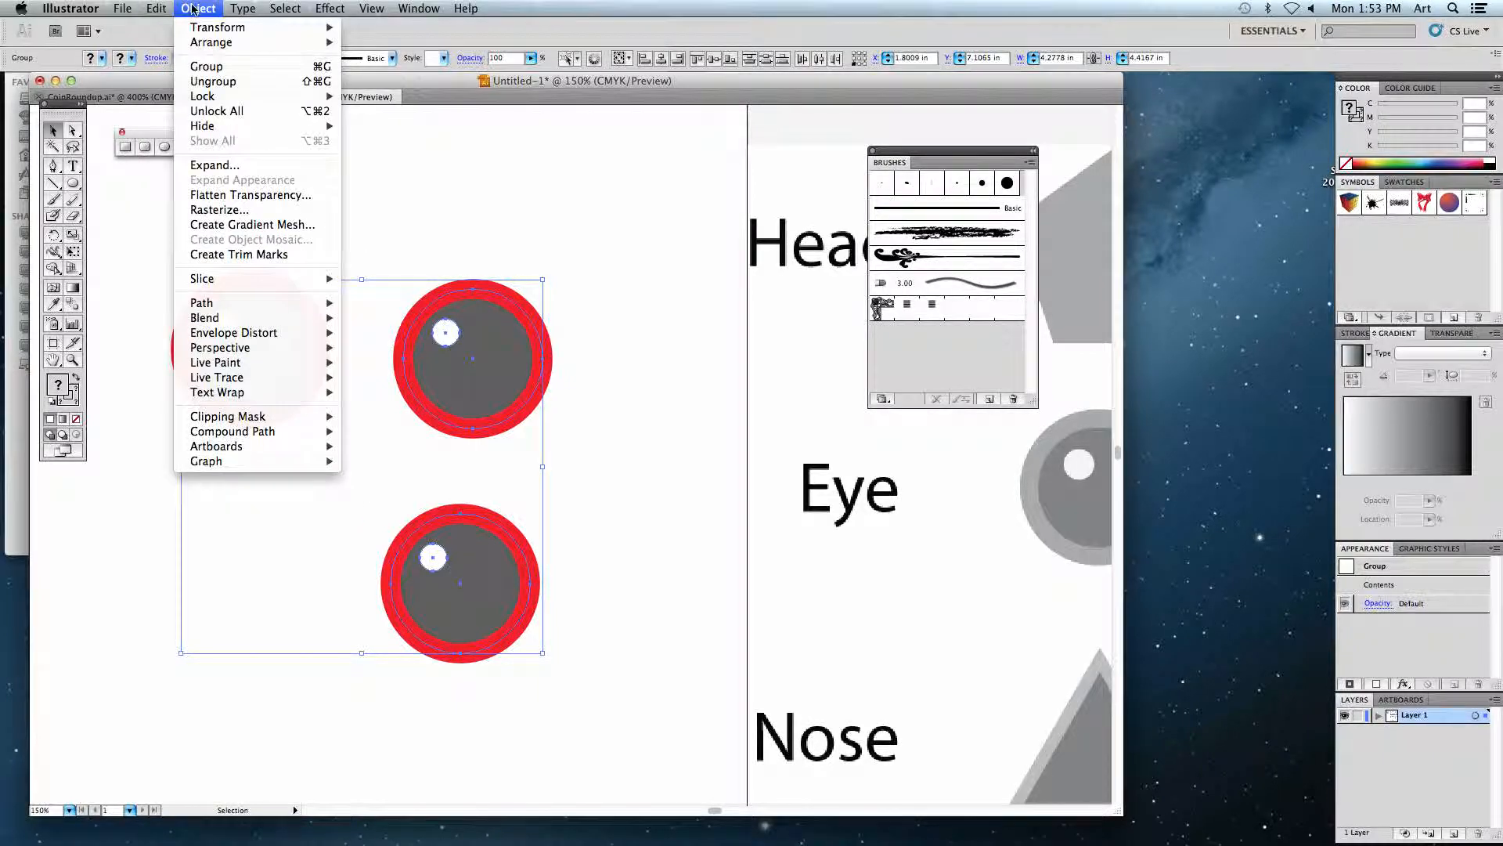
pyautogui.click(217, 68)
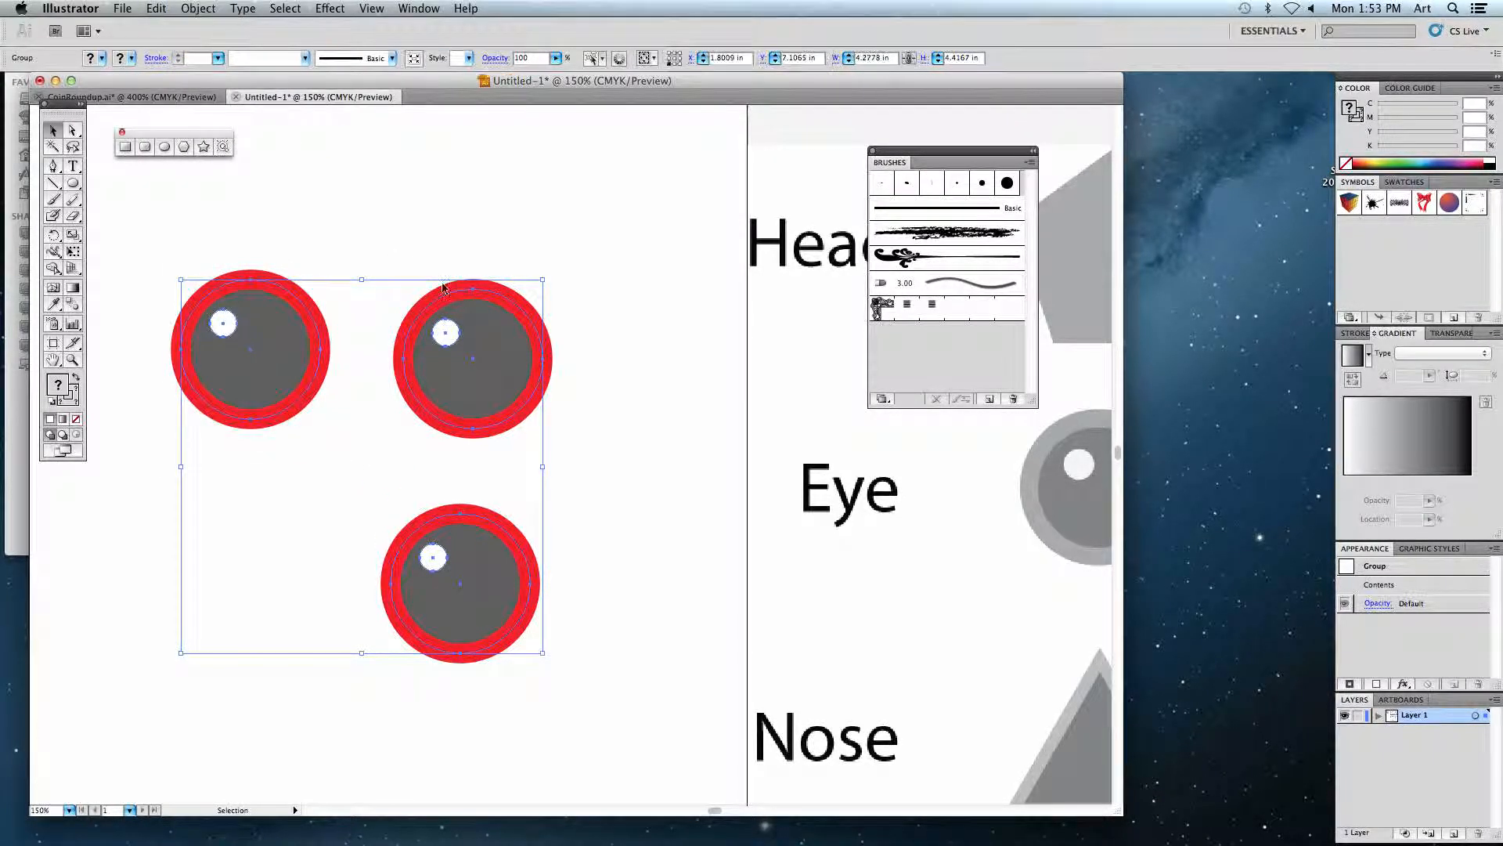
pyautogui.click(442, 224)
pyautogui.moveTo(493, 378); pyautogui.dragTo(787, 368)
pyautogui.click(636, 493)
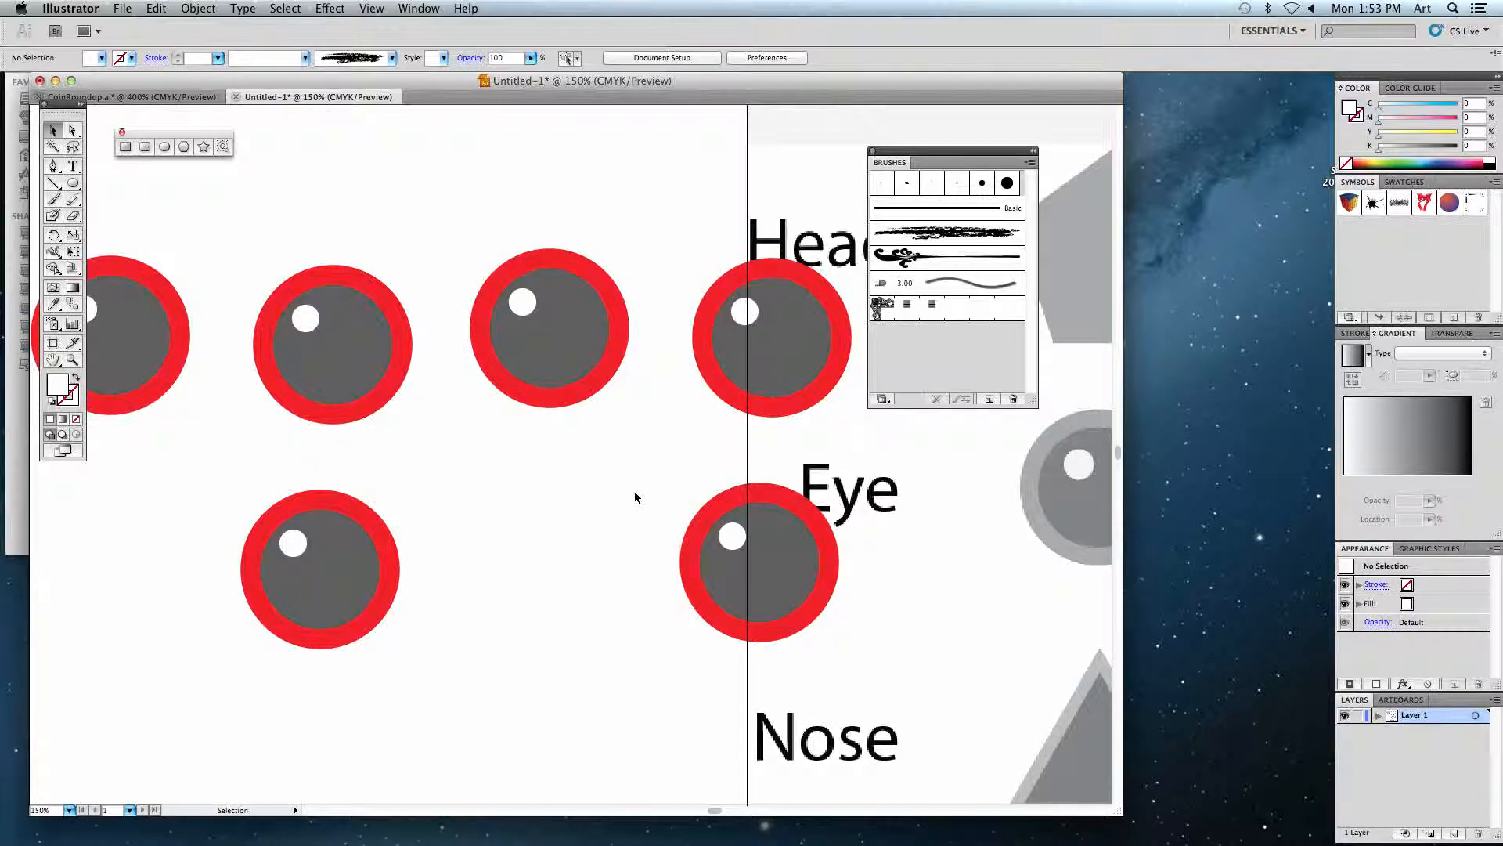
# - Switch to the CoinRoundup.ai document, fit its artboard in the window, and deselect the red path
pyautogui.click(102, 97)
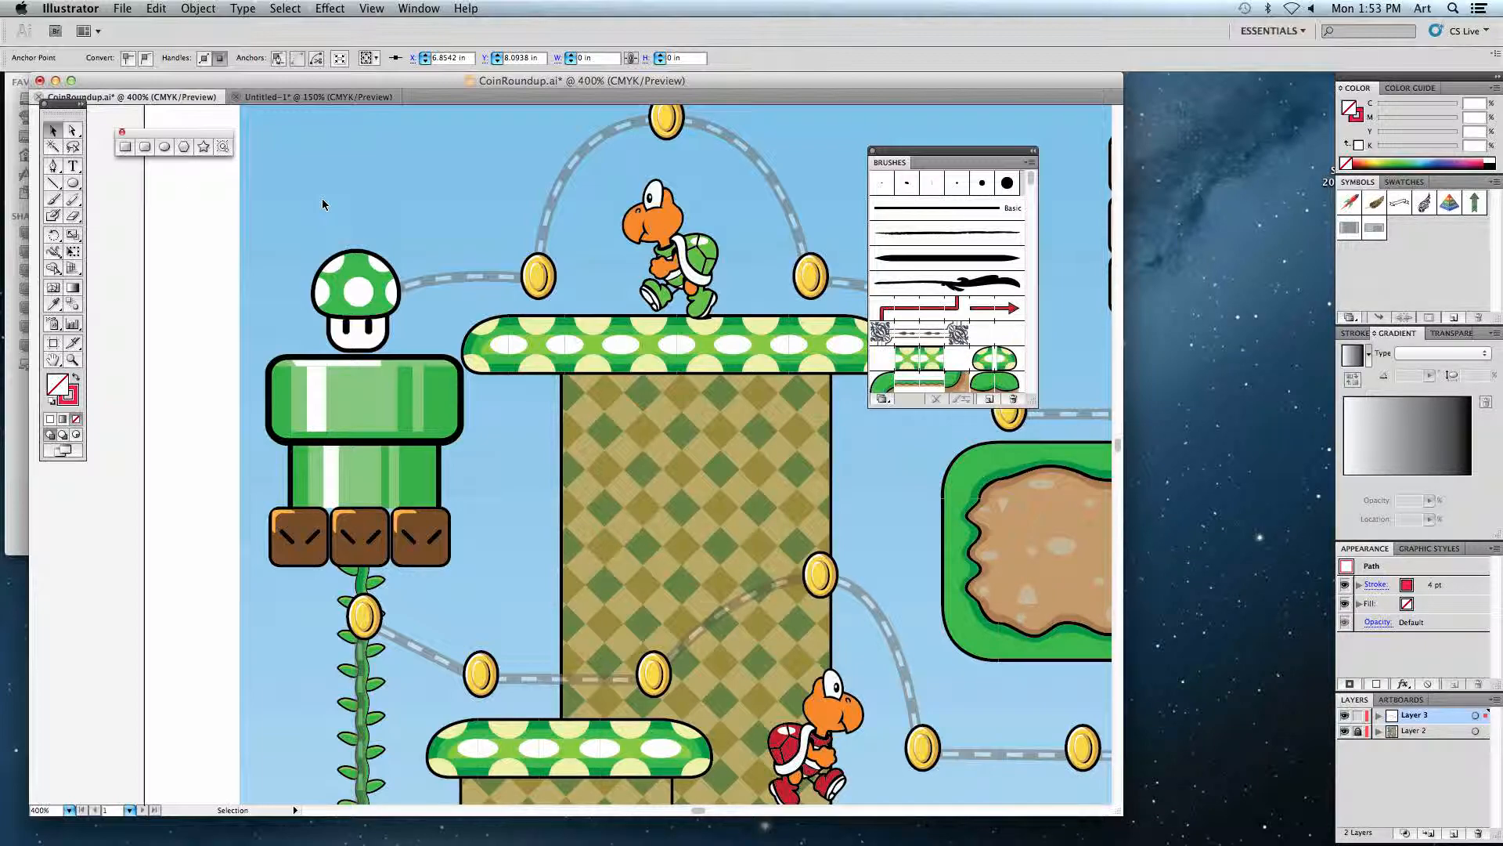
pyautogui.press('super+0')
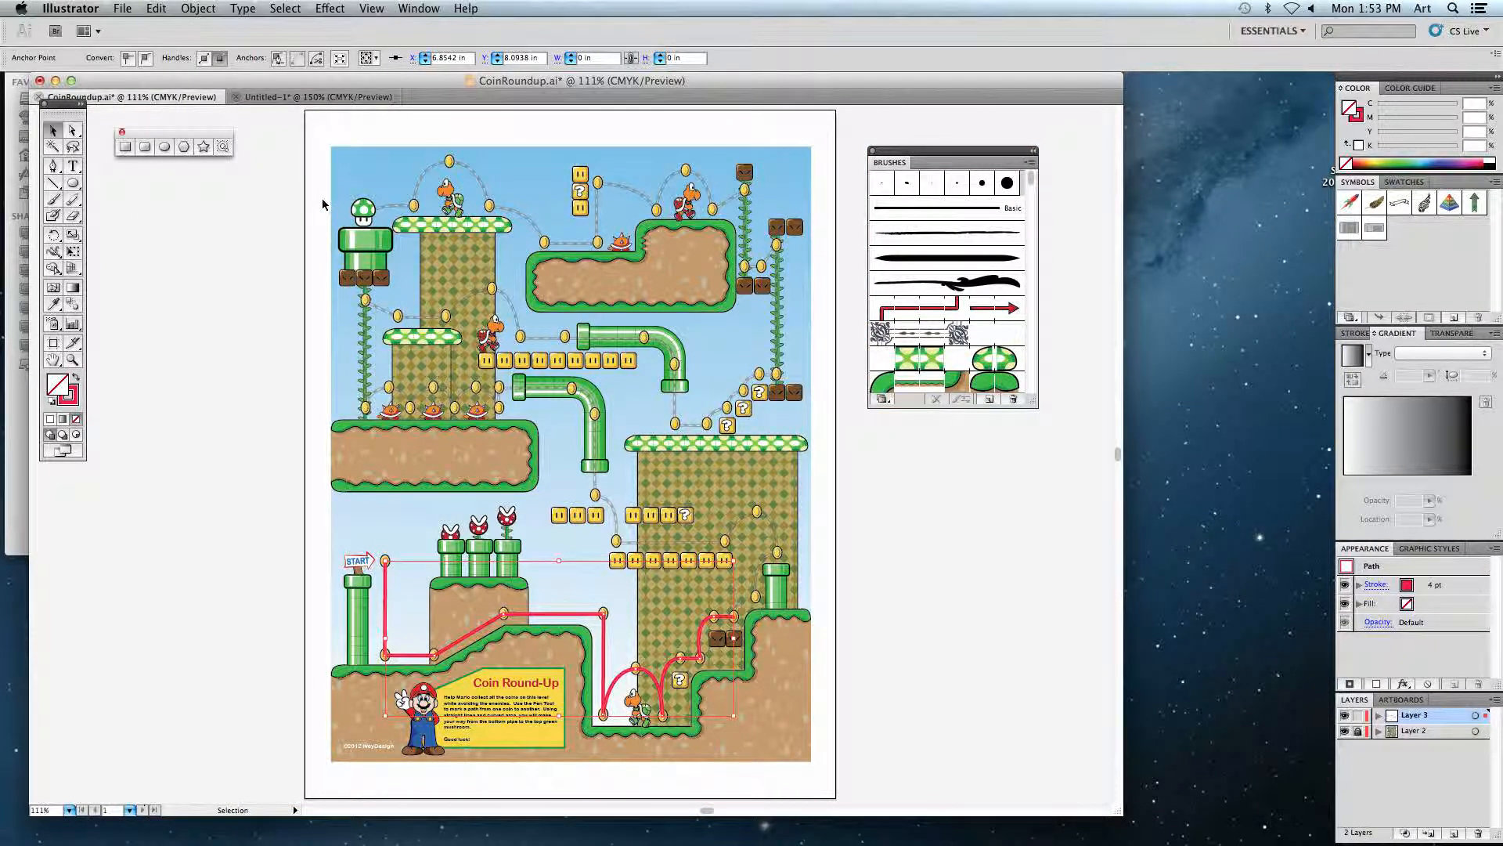
pyautogui.click(316, 210)
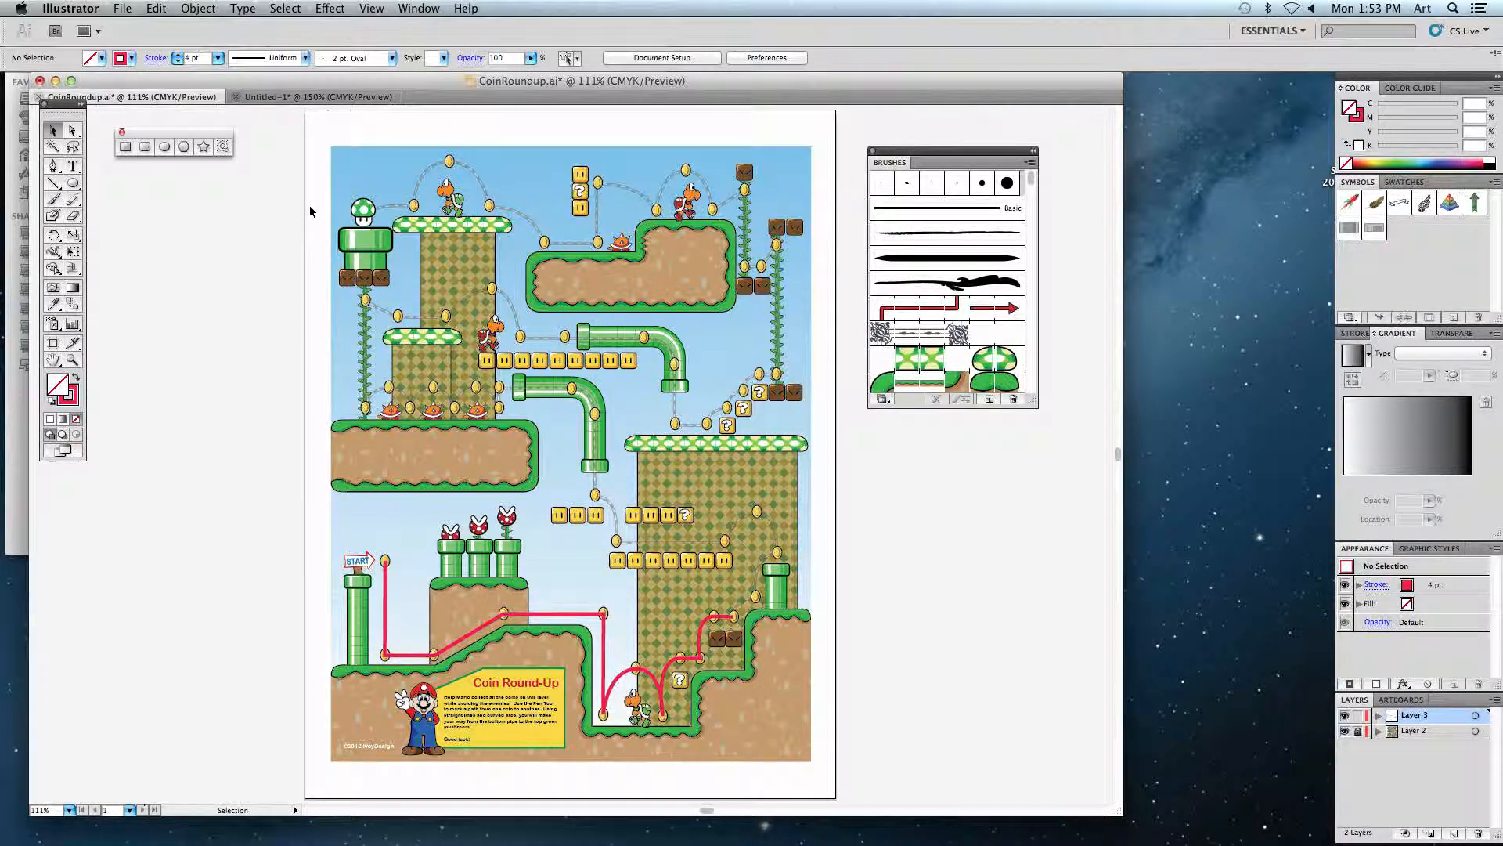
# - Switch to Remote Desktop and quit it, and bring QuickTime Player to the front
pyautogui.moveTo(1006, 843)
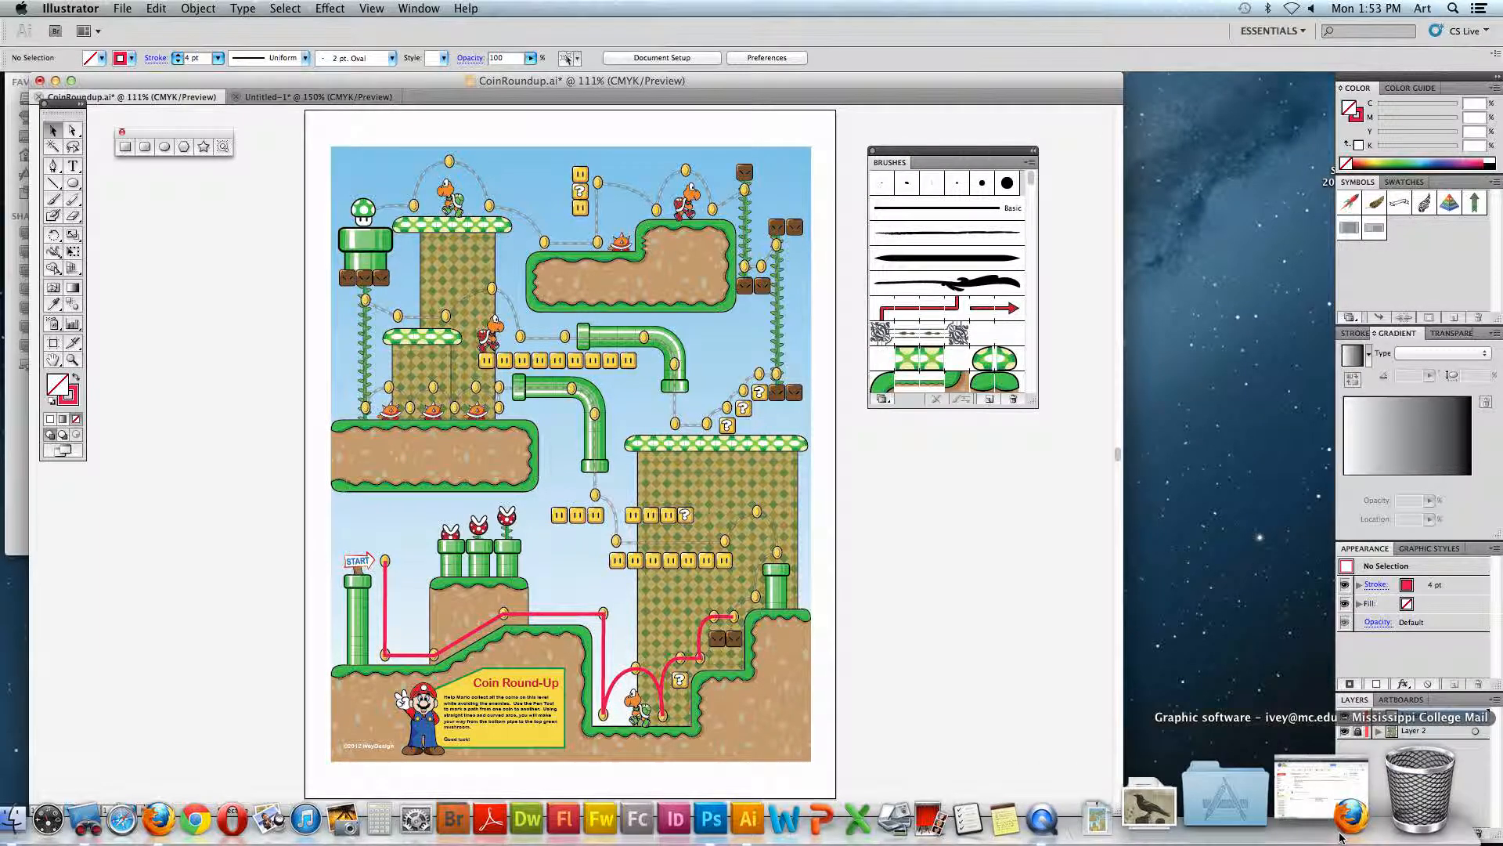
pyautogui.click(210, 836)
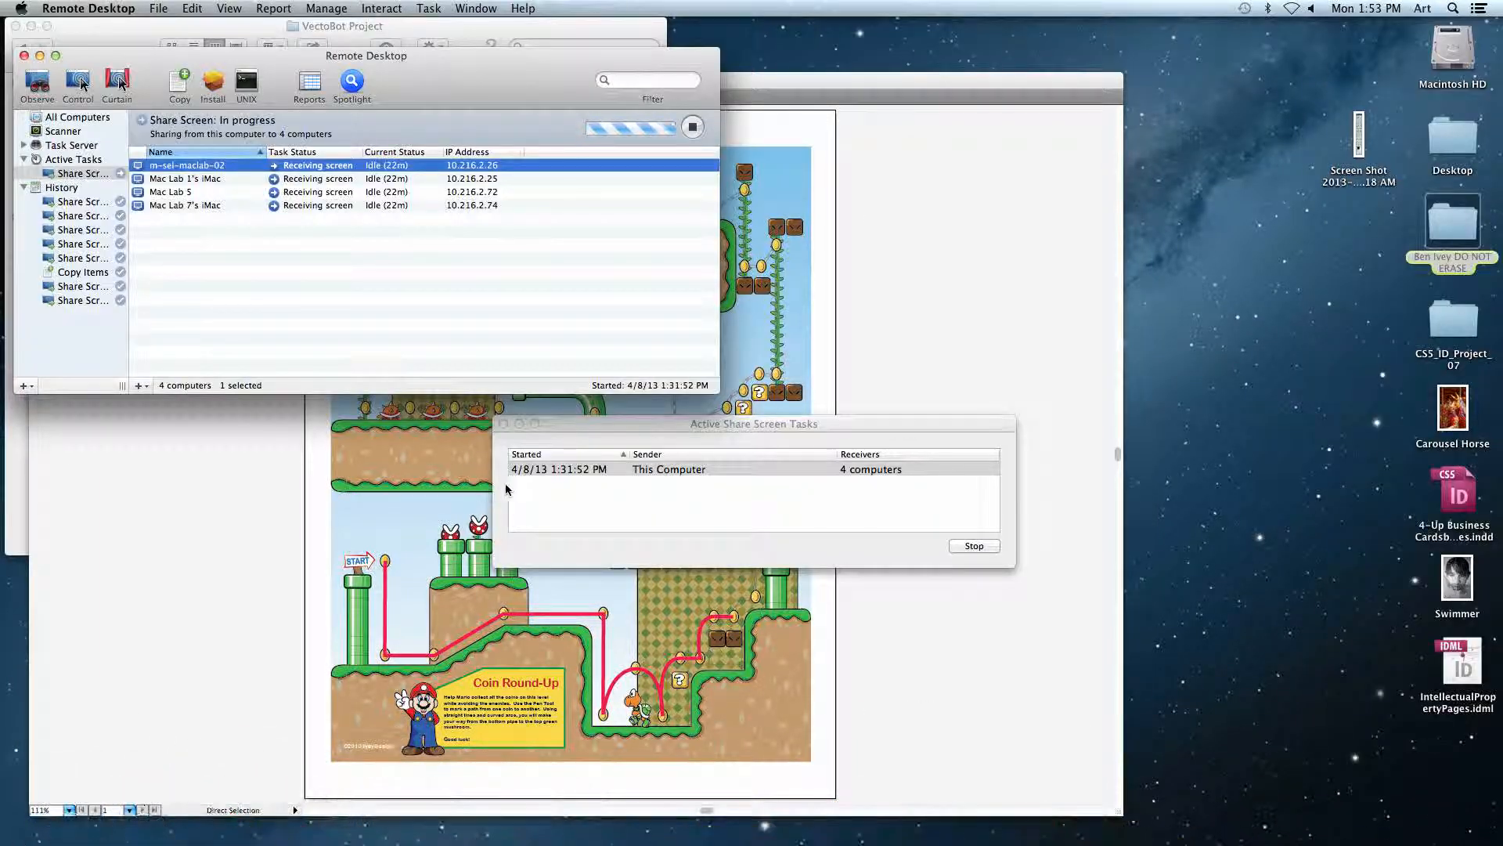
pyautogui.press('super+q')
pyautogui.click(887, 324)
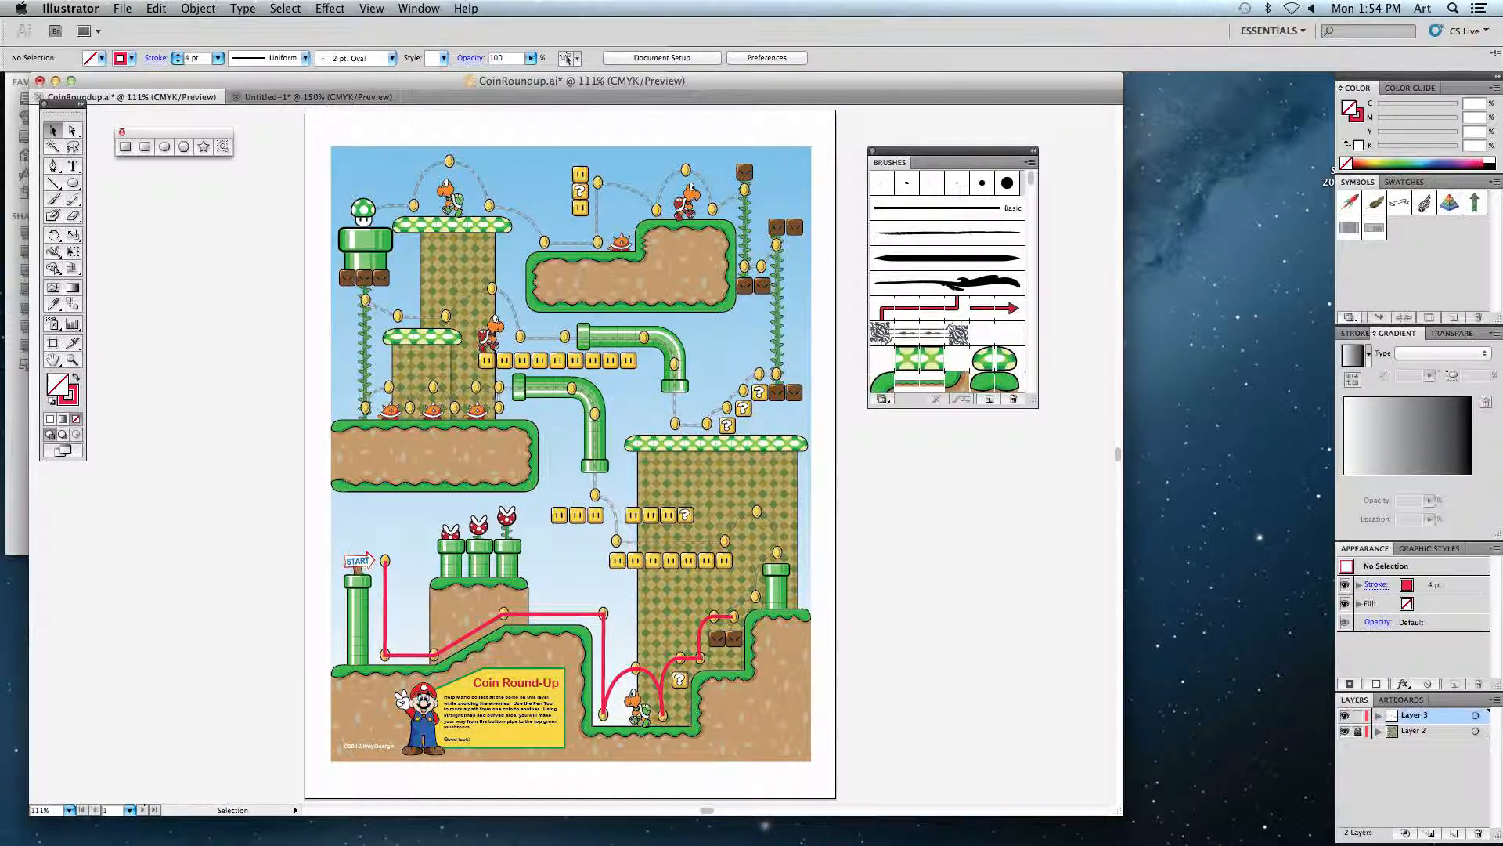
pyautogui.moveTo(932, 841)
pyautogui.click(1154, 835)
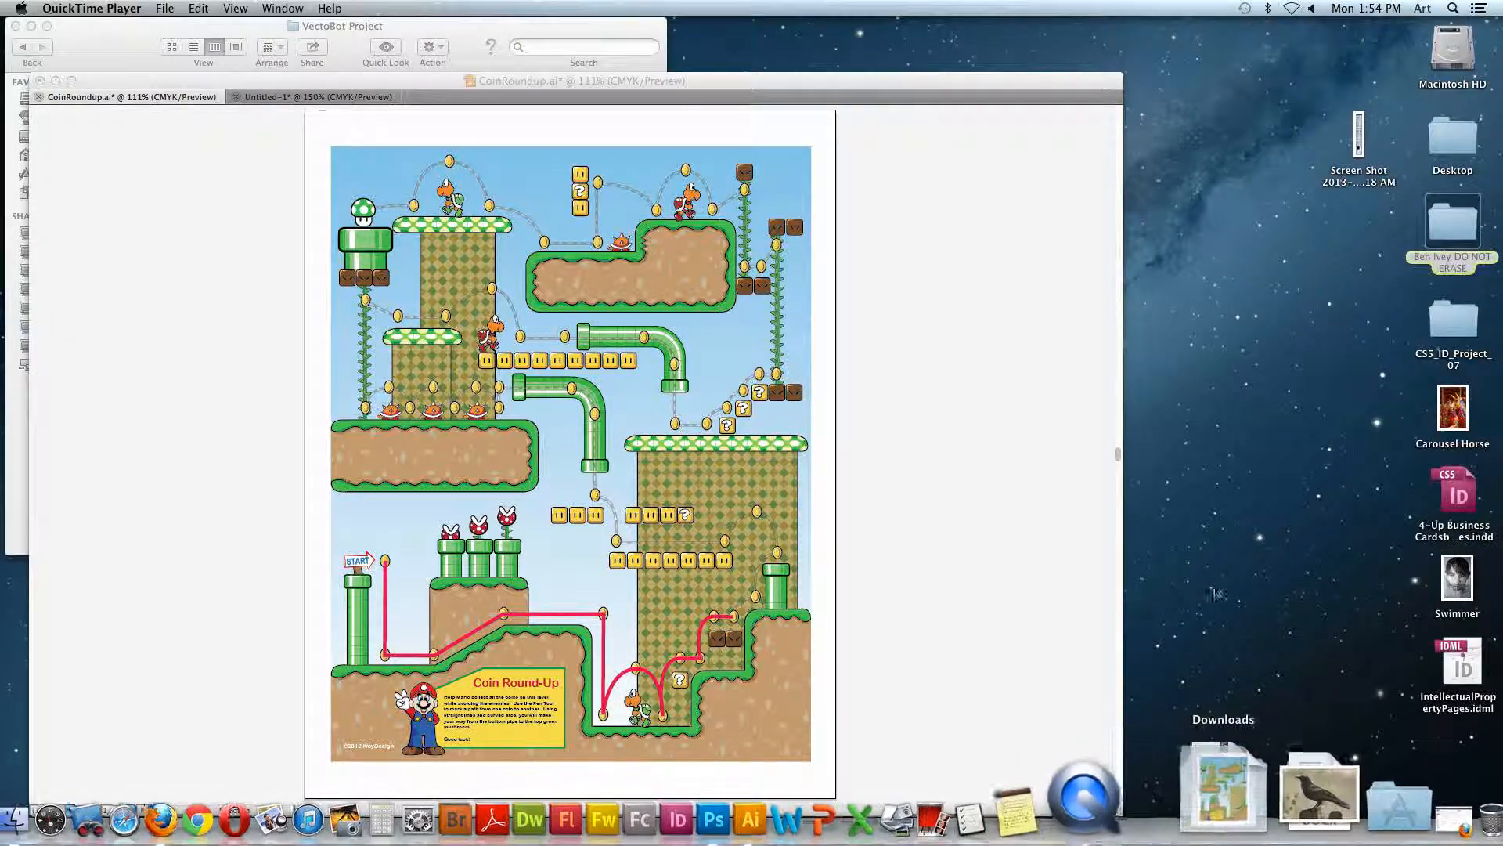